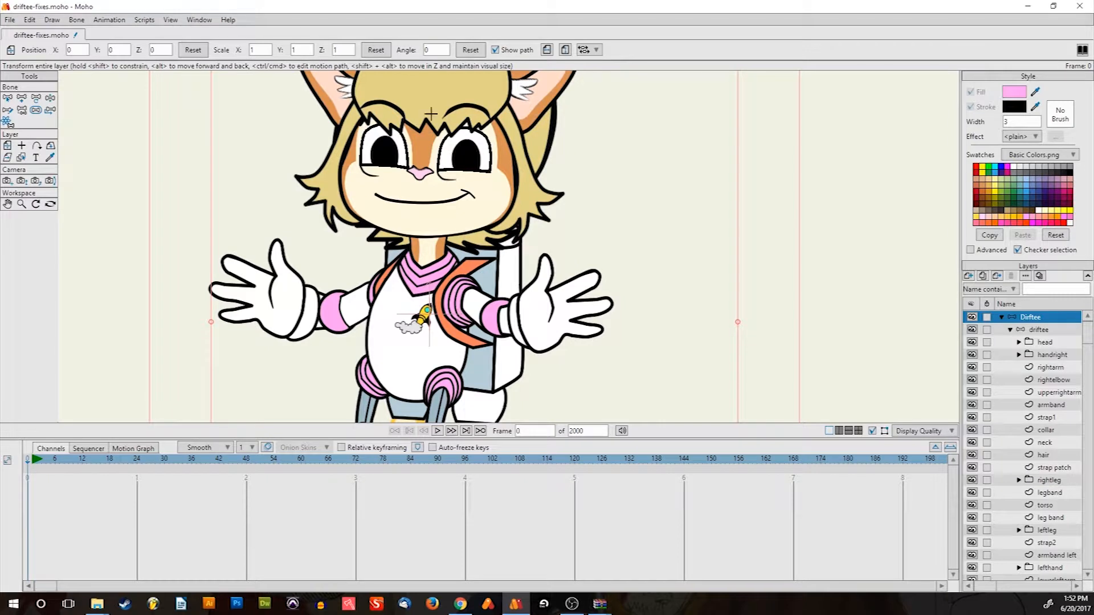
# Add a new vector layer, Layer 2, in the Layers panel
pyautogui.scroll(-10, 493, 188)
pyautogui.scroll(3, 479, 163)
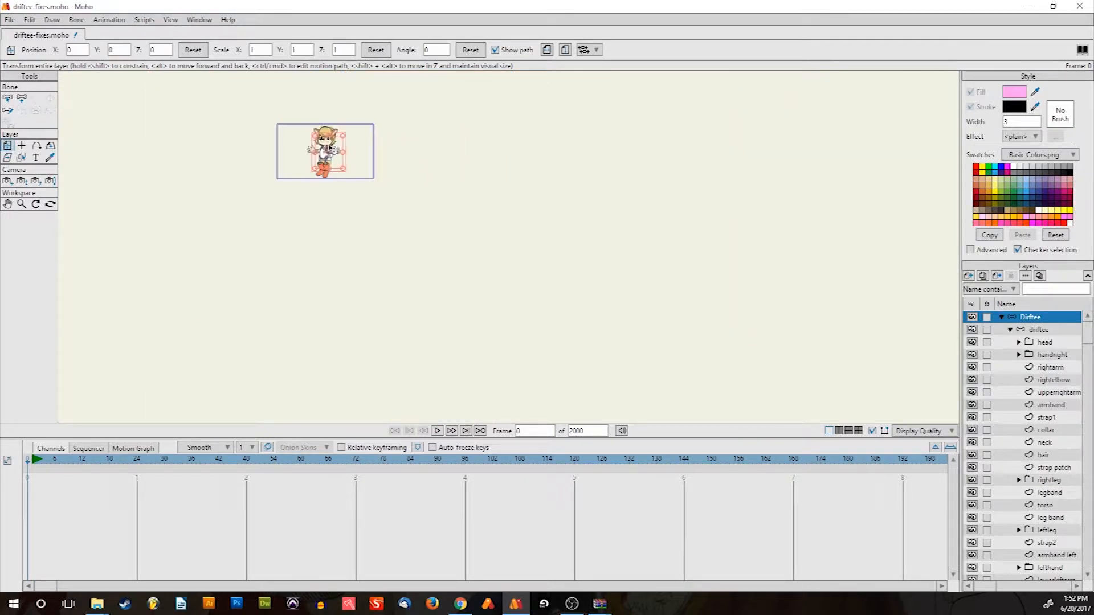
pyautogui.scroll(5, 333, 149)
pyautogui.scroll(2, 364, 177)
pyautogui.scroll(-2, 385, 194)
pyautogui.scroll(2, 395, 195)
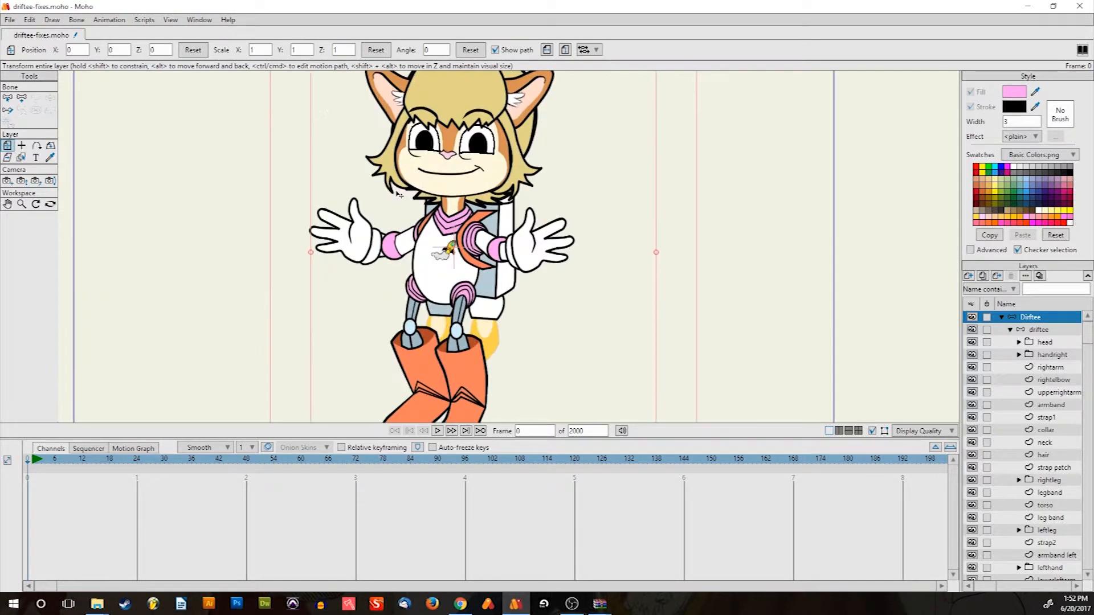
pyautogui.scroll(-2, 411, 197)
pyautogui.scroll(2, 416, 196)
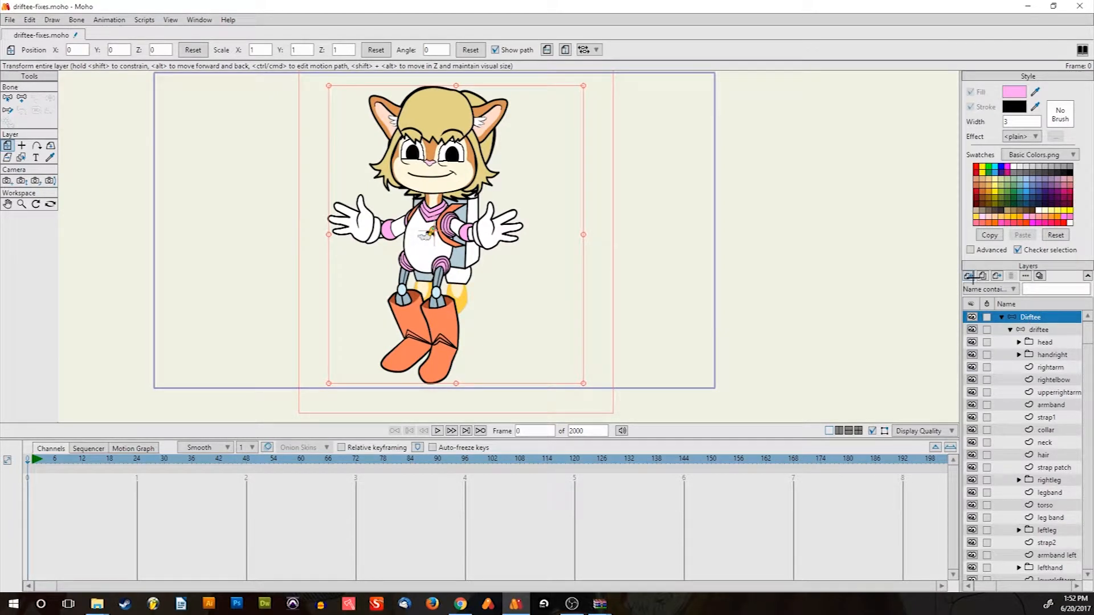
pyautogui.click(994, 290)
pyautogui.click(1033, 306)
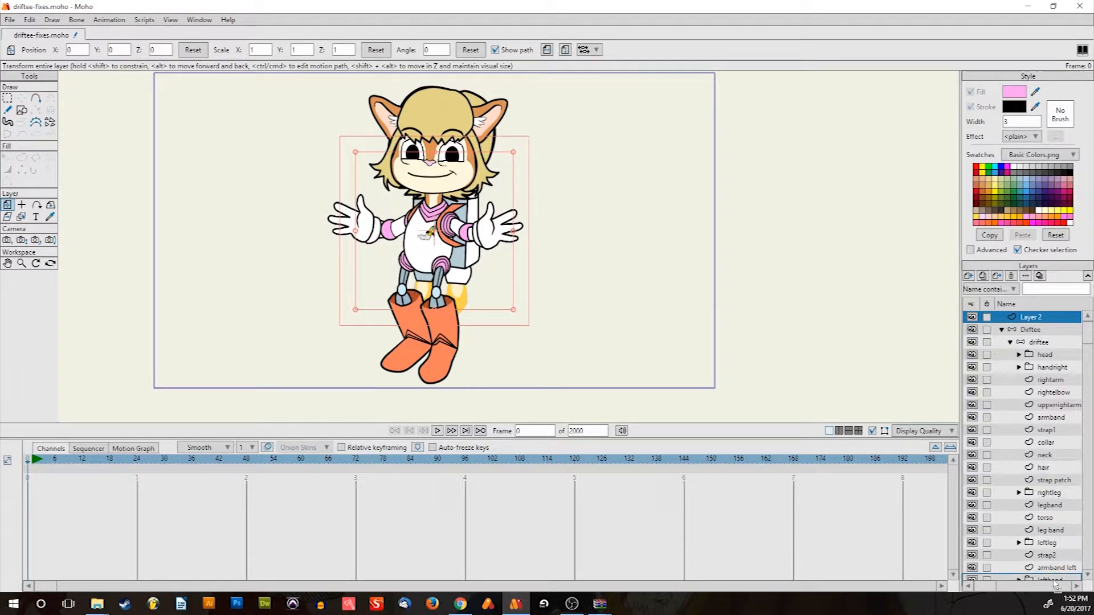
# Collapse the group's child layers and move Layer 2 into the Dirftee group below driftee
pyautogui.scroll(-3, 1055, 581)
pyautogui.scroll(-1, 1055, 581)
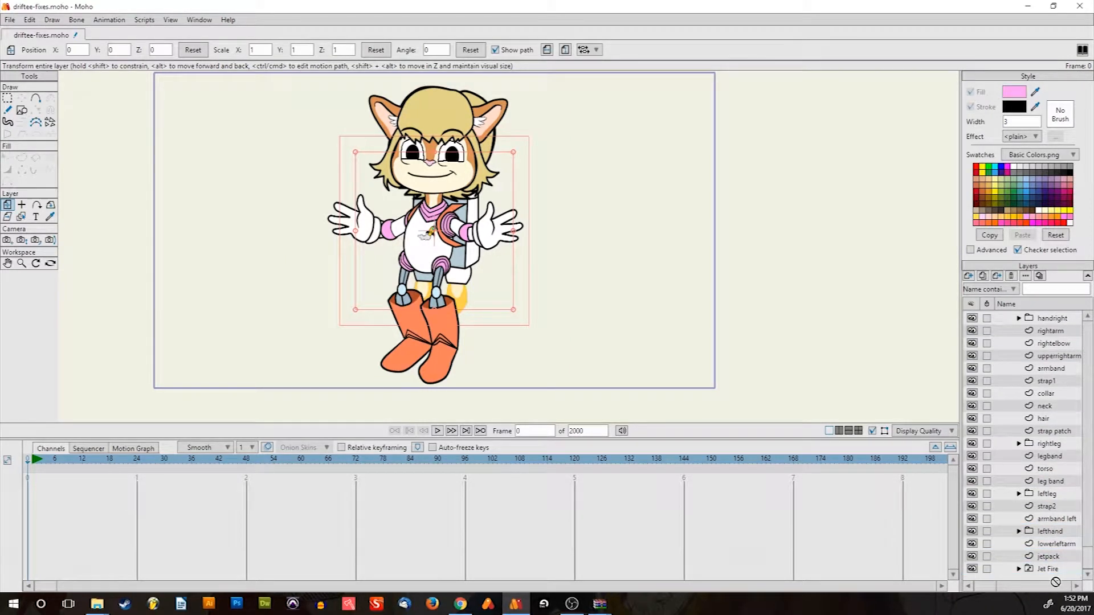
pyautogui.scroll(-1, 1056, 581)
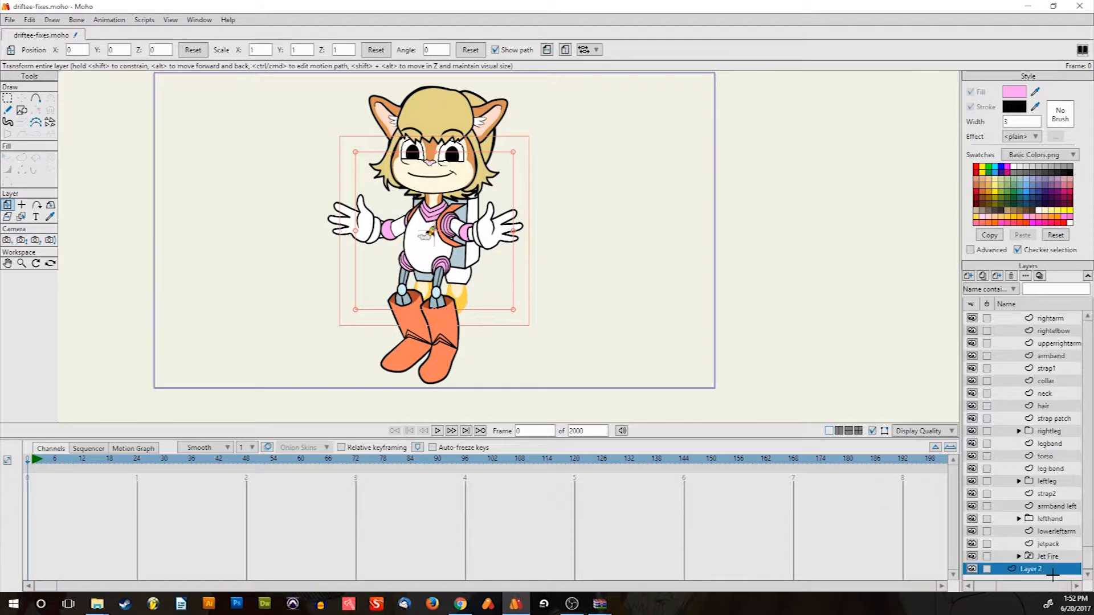
pyautogui.scroll(5, 1050, 359)
pyautogui.click(1012, 331)
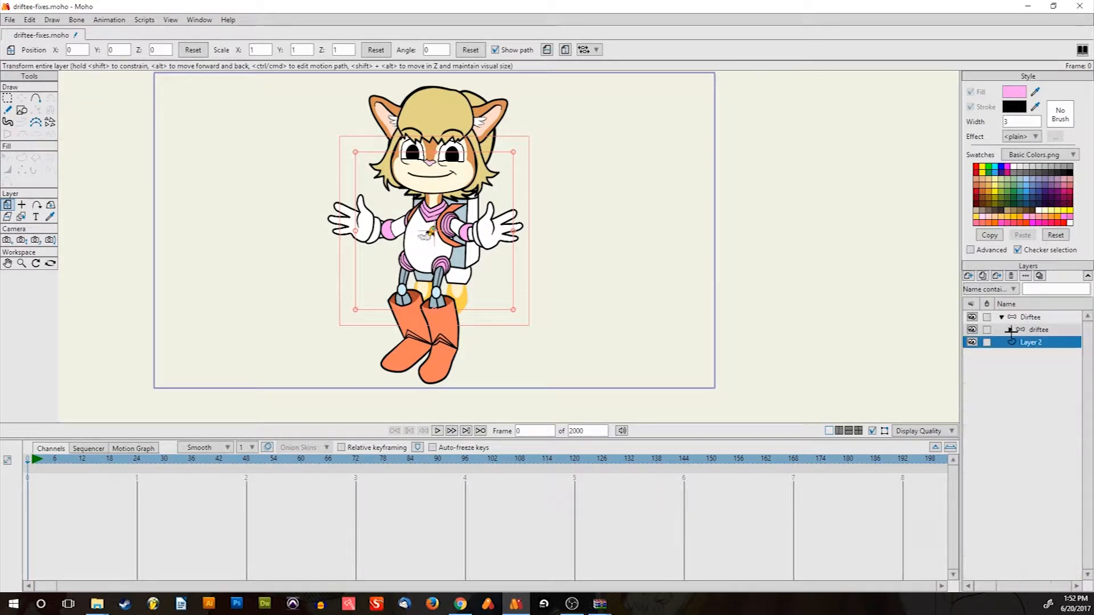
pyautogui.click(1001, 317)
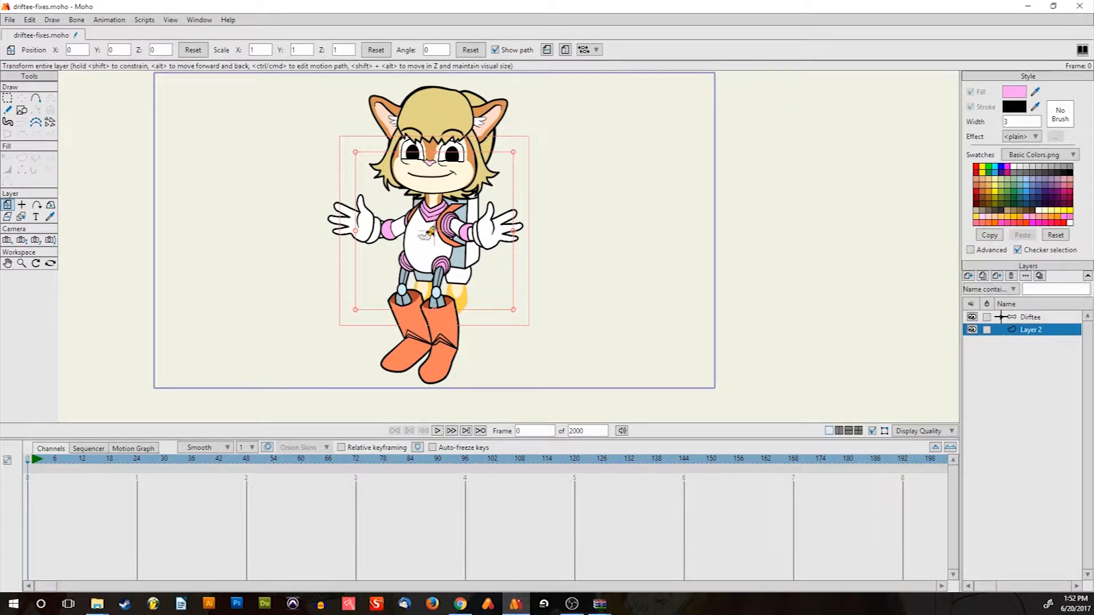
pyautogui.click(1001, 317)
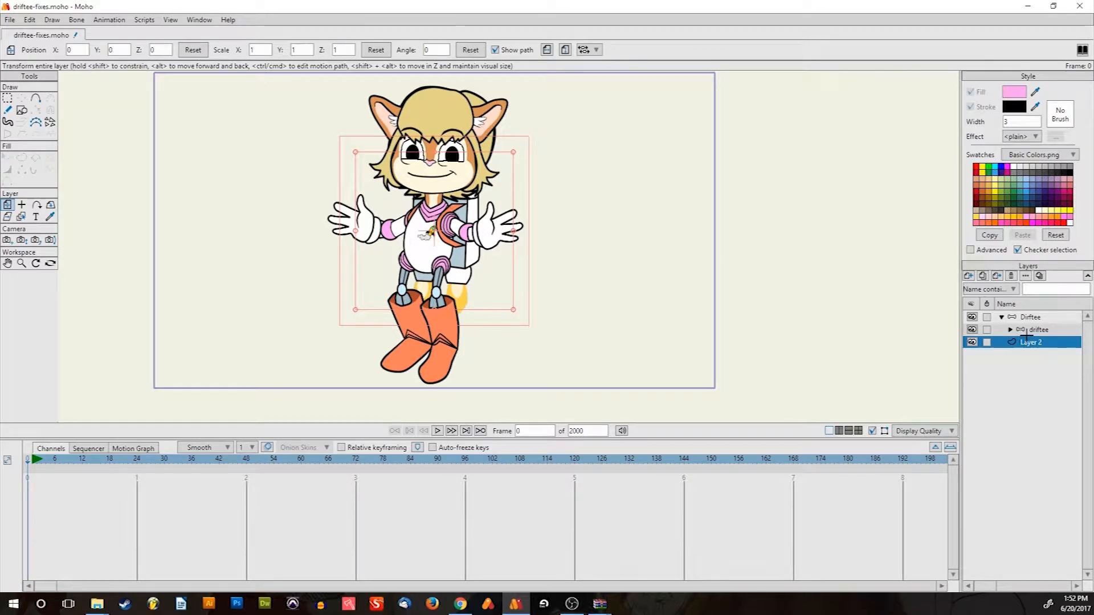
pyautogui.moveTo(1029, 337); pyautogui.dragTo(1029, 335)
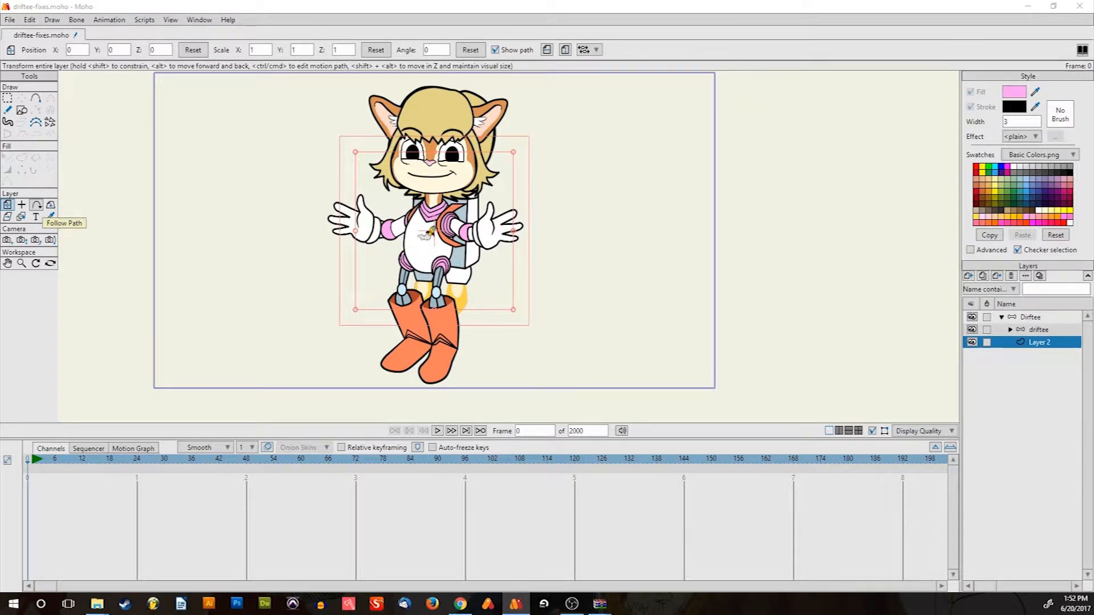
# Switch to a blank Writer document and set the font size to 54
pyautogui.hotkey('alt', 'Tab')
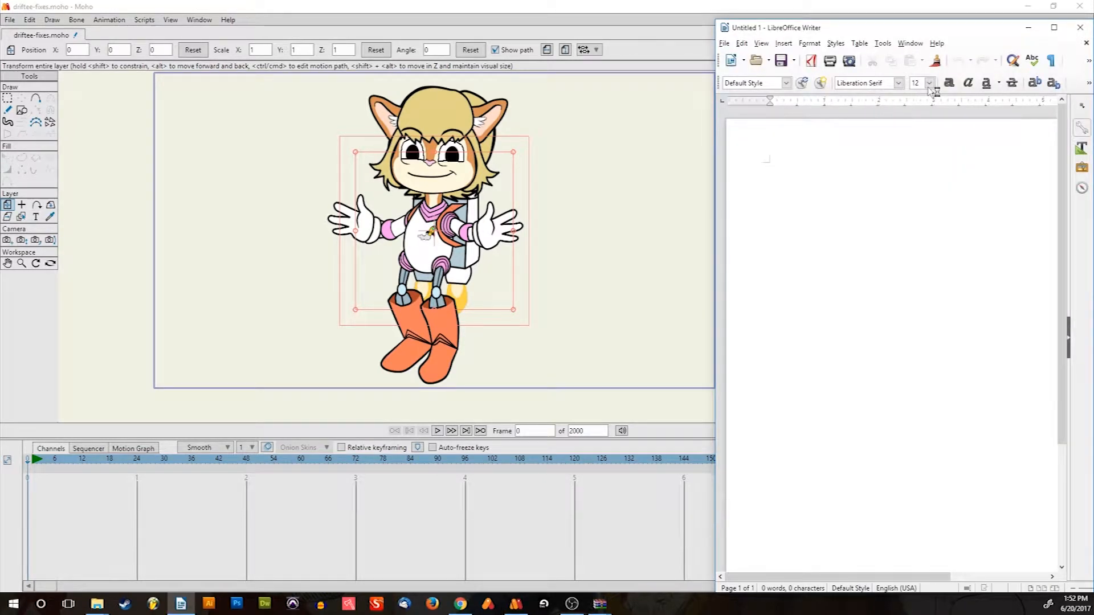
pyautogui.click(929, 83)
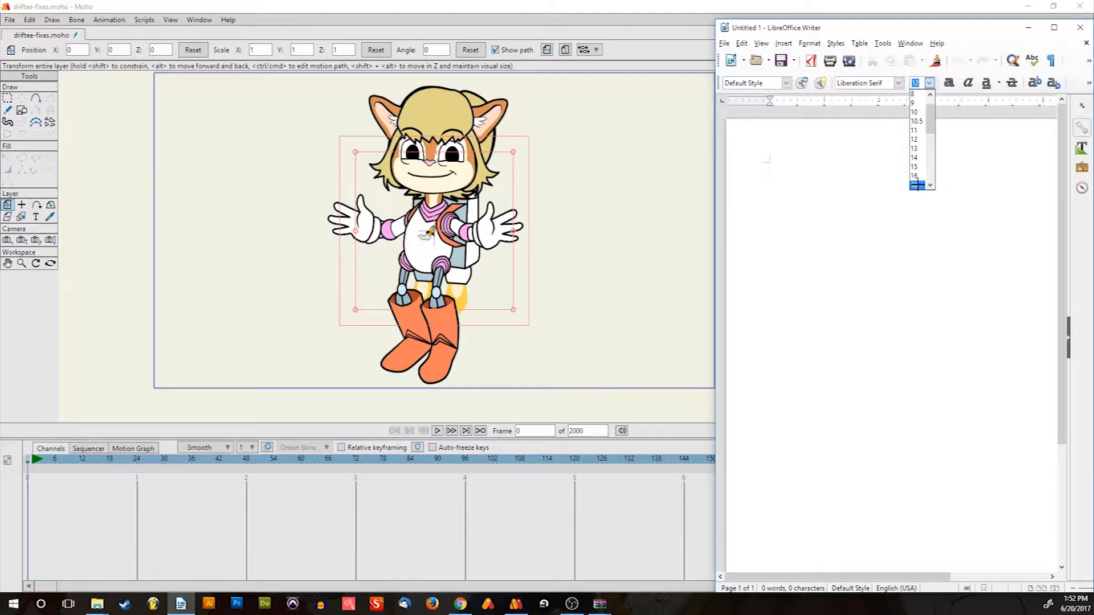
pyautogui.scroll(-4, 917, 185)
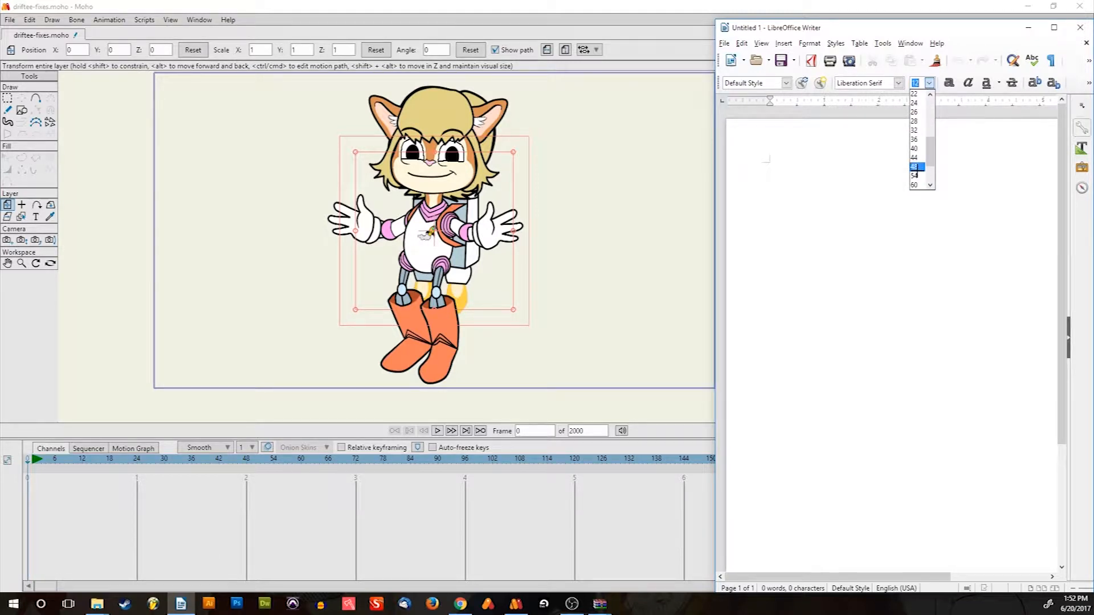
pyautogui.click(915, 175)
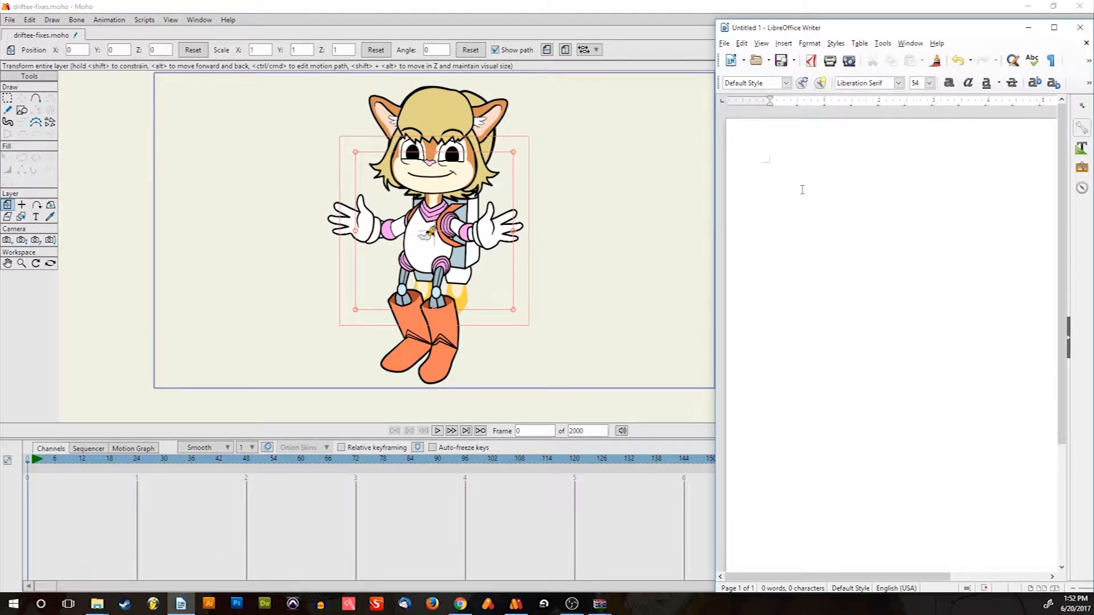
# Type 'To Do: Appear/Disappear' and start a new empty line
pyautogui.write('Tod')
pyautogui.press('BackSpace')
pyautogui.write('Do:')
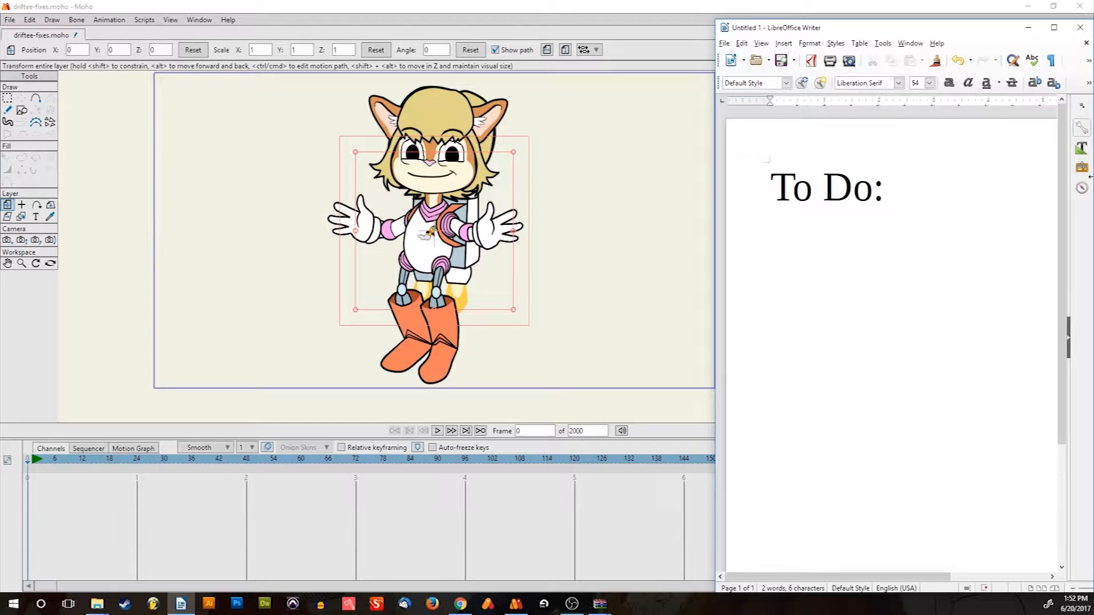
pyautogui.write('Appear')
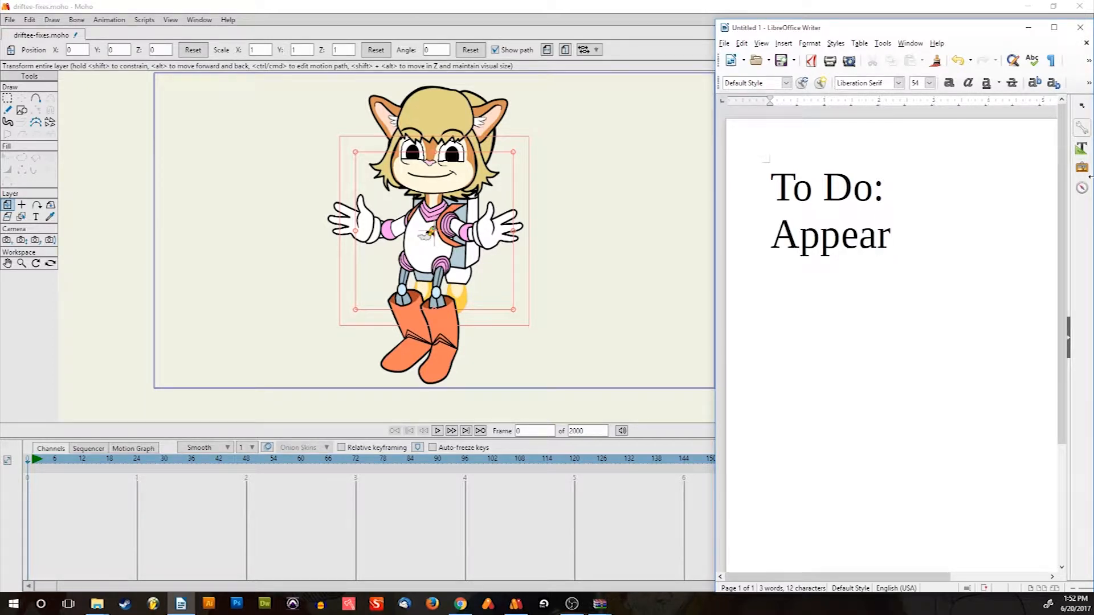
pyautogui.write('/Sia')
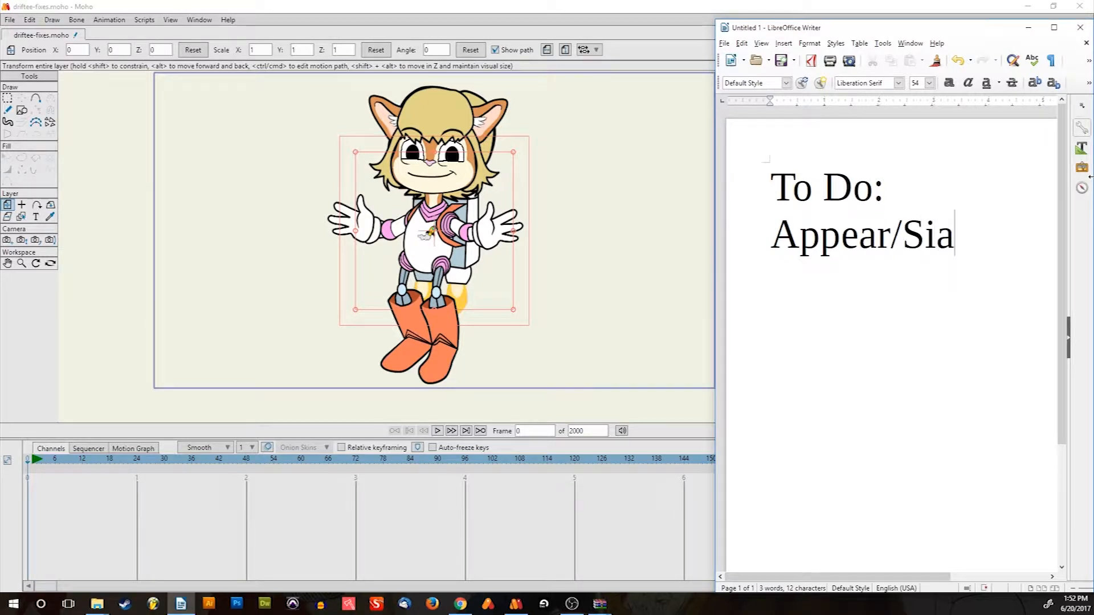
pyautogui.press('BackSpace')
pyautogui.press('BackSpace')
pyautogui.press('BackSpace')
pyautogui.write('Dis')
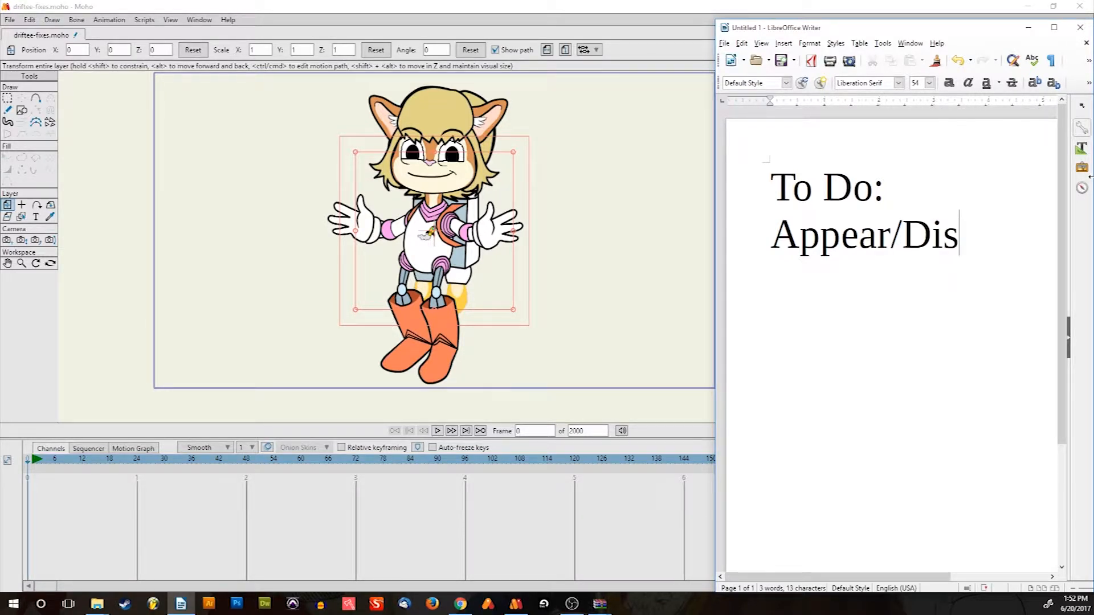
pyautogui.write('App')
pyautogui.press('BackSpace')
pyautogui.press('BackSpace')
pyautogui.press('BackSpace')
pyautogui.write('appp')
pyautogui.press('BackSpace')
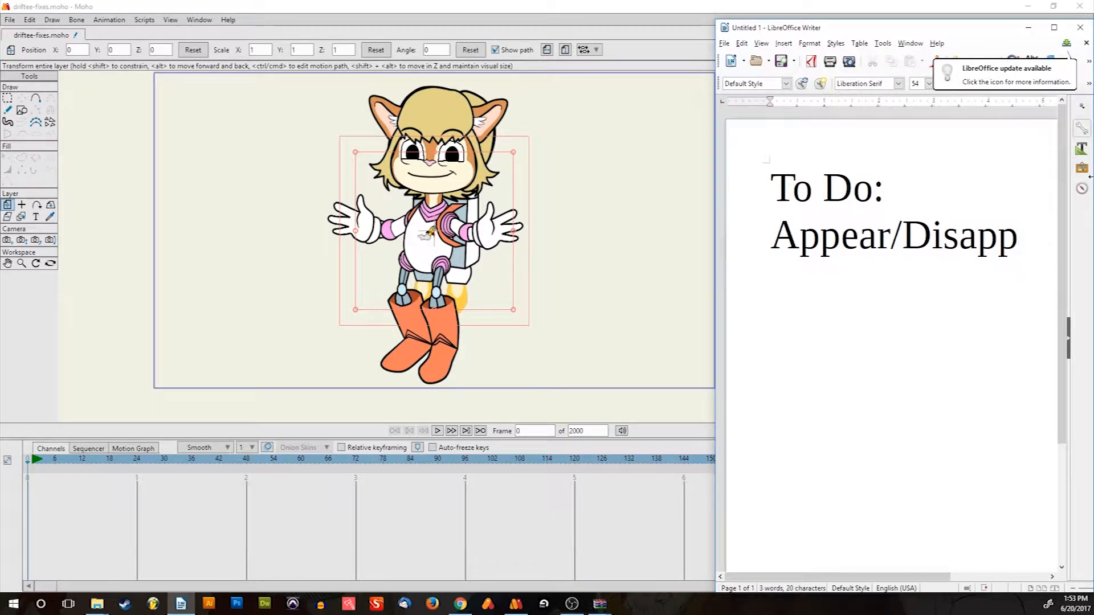
pyautogui.write('ear')
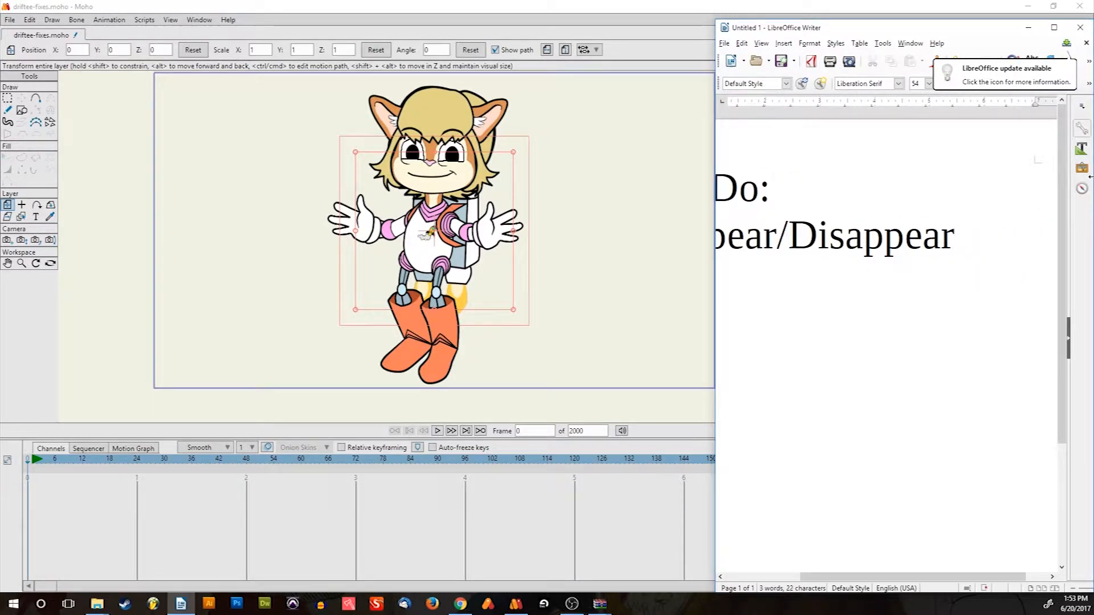
pyautogui.press('Return')
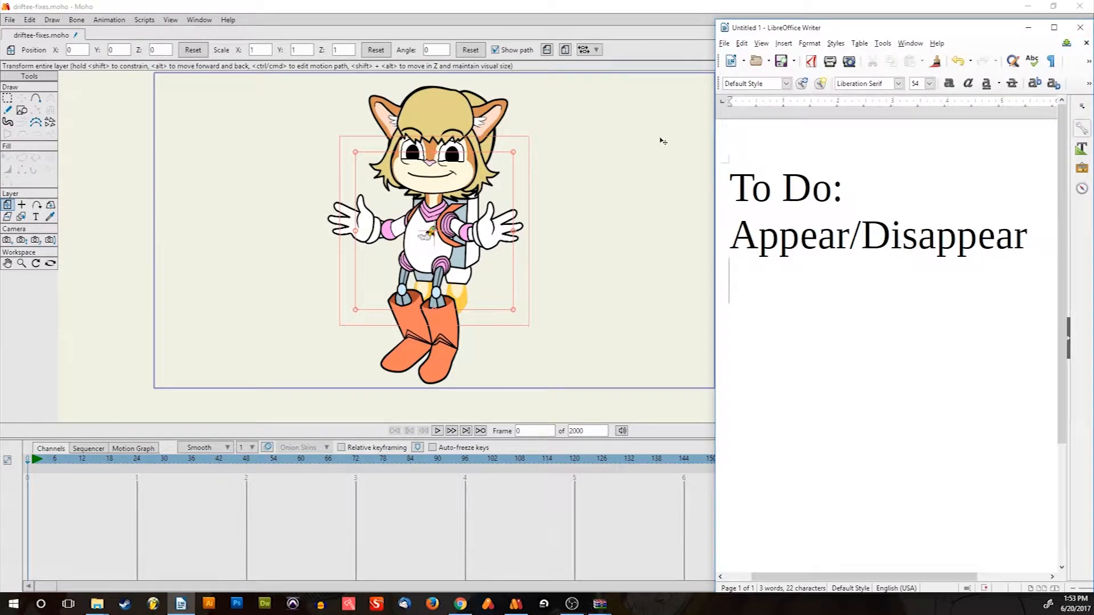
pyautogui.scroll(5, 551, 137)
pyautogui.scroll(-4, 554, 157)
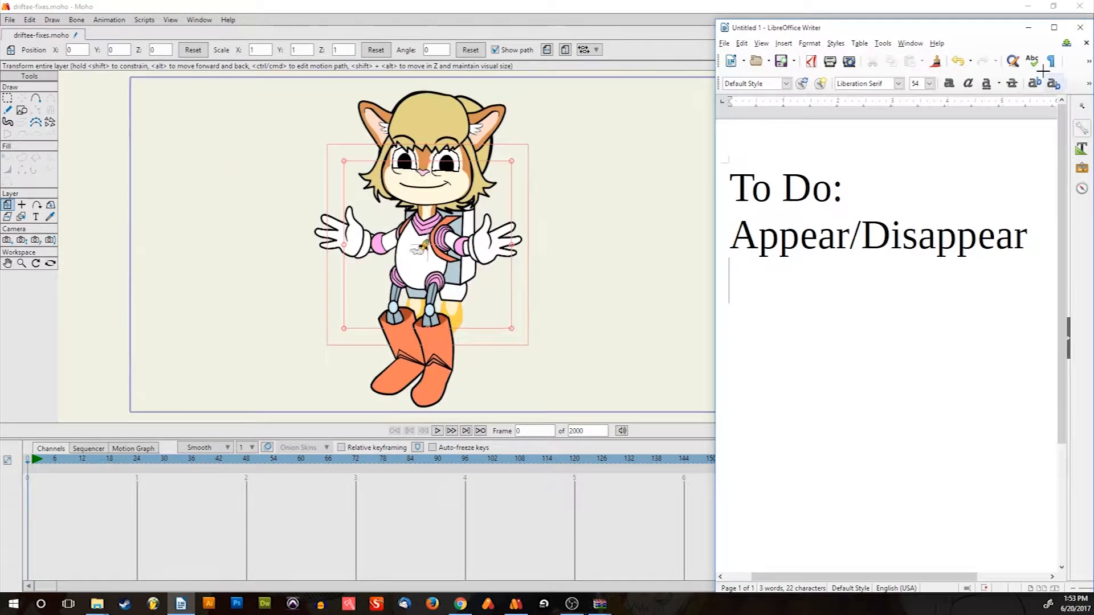
# Return to Moho and draw a pink, black-outlined ellipse around the whole character on Layer 2
pyautogui.click(1030, 26)
pyautogui.scroll(4, 482, 214)
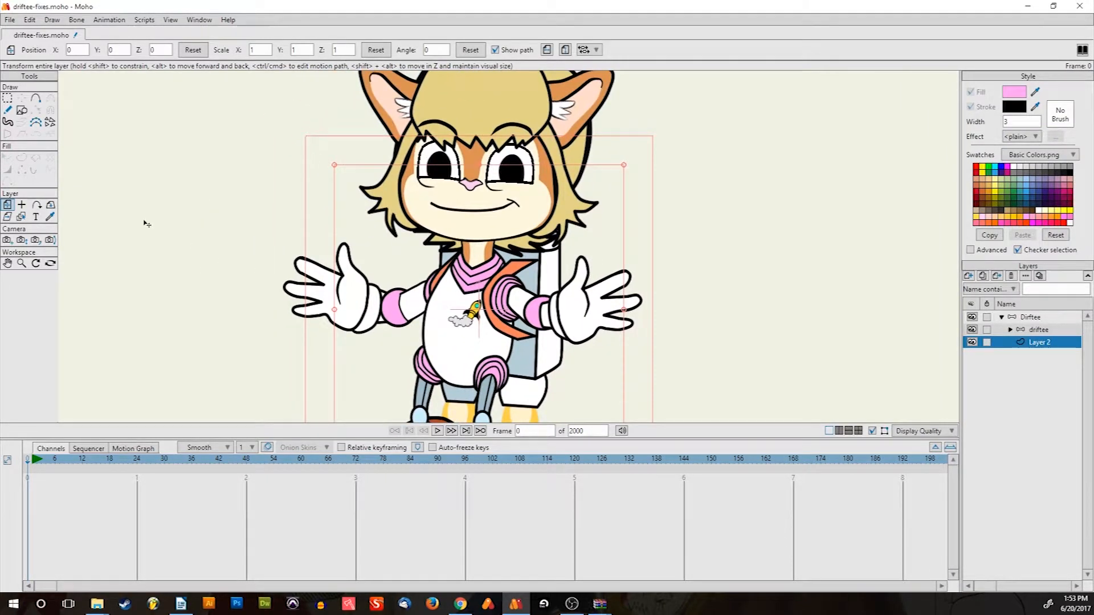
pyautogui.click(21, 109)
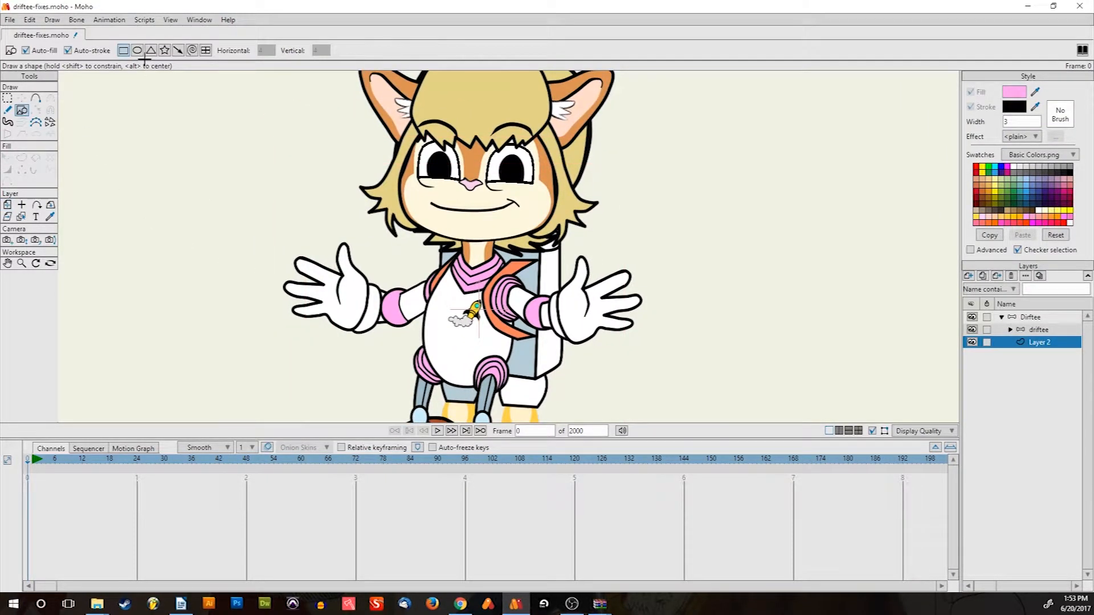
pyautogui.scroll(-4, 426, 219)
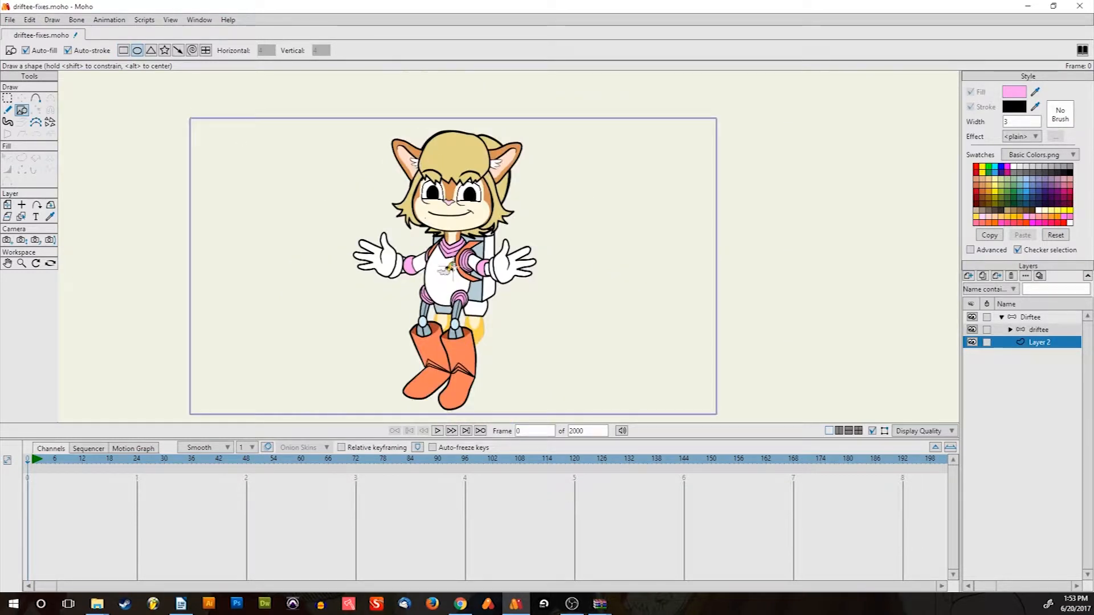
pyautogui.moveTo(333, 106); pyautogui.dragTo(573, 419)
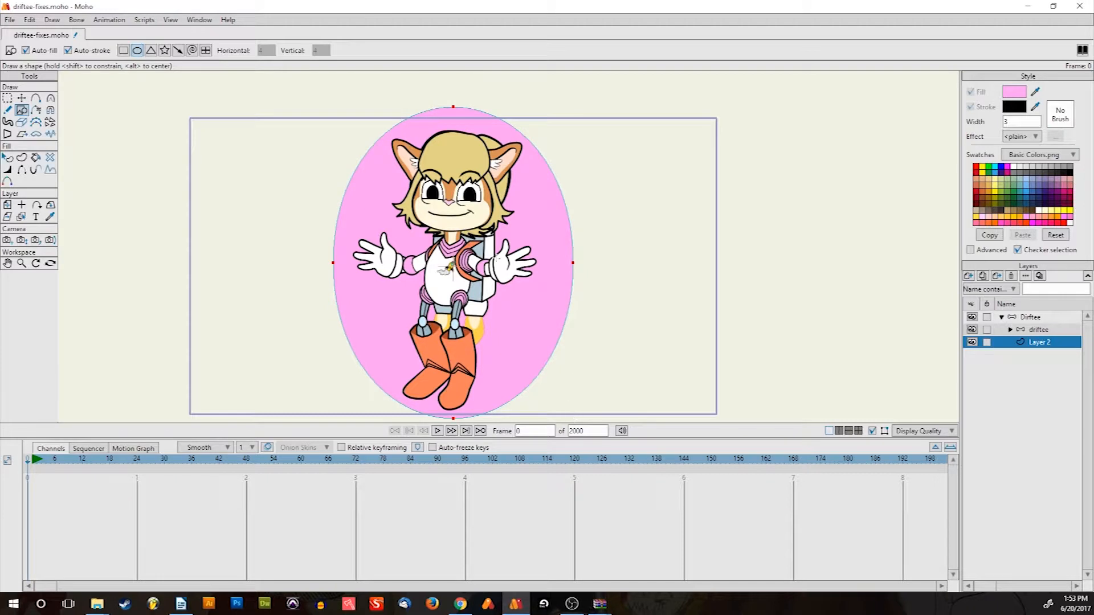
pyautogui.scroll(4, 432, 199)
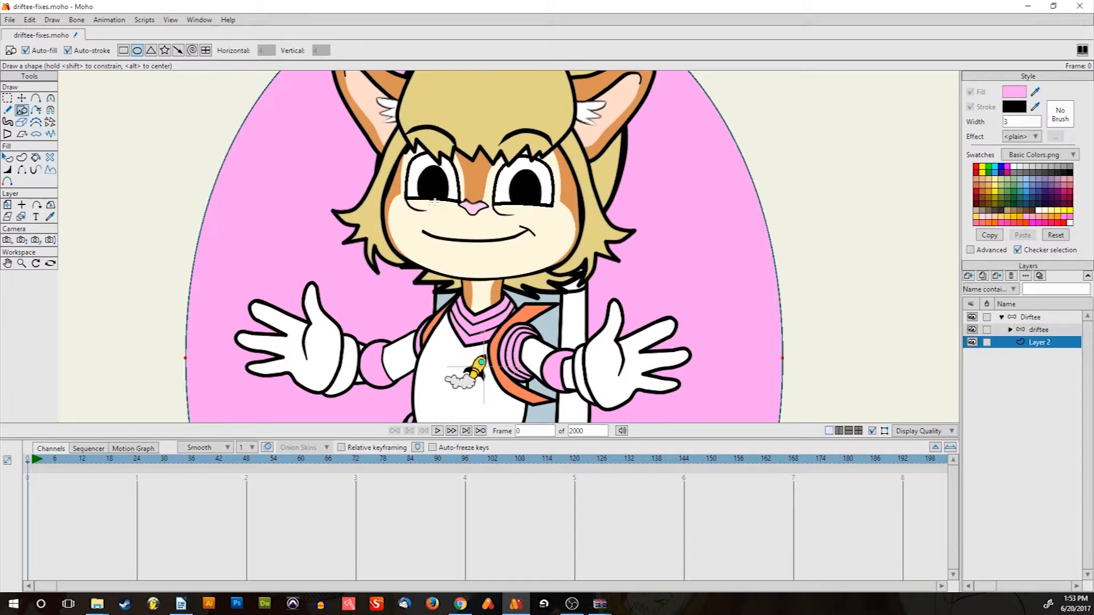
# Set the Dirftee group's Group Mask to Hide all in its Layer Settings
pyautogui.doubleClick(1024, 318)
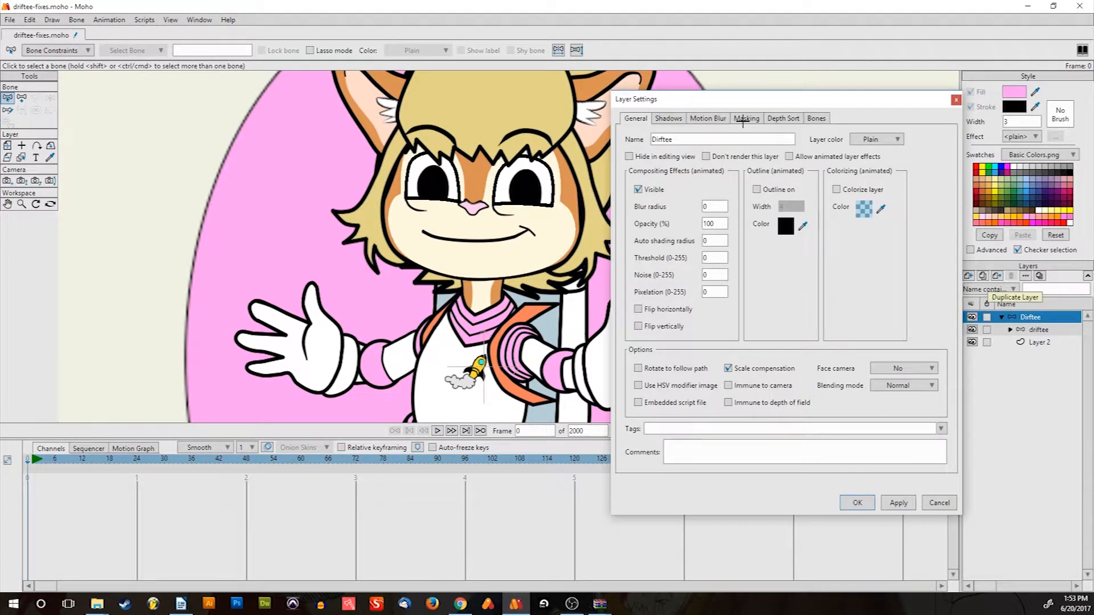
pyautogui.click(743, 120)
pyautogui.click(729, 185)
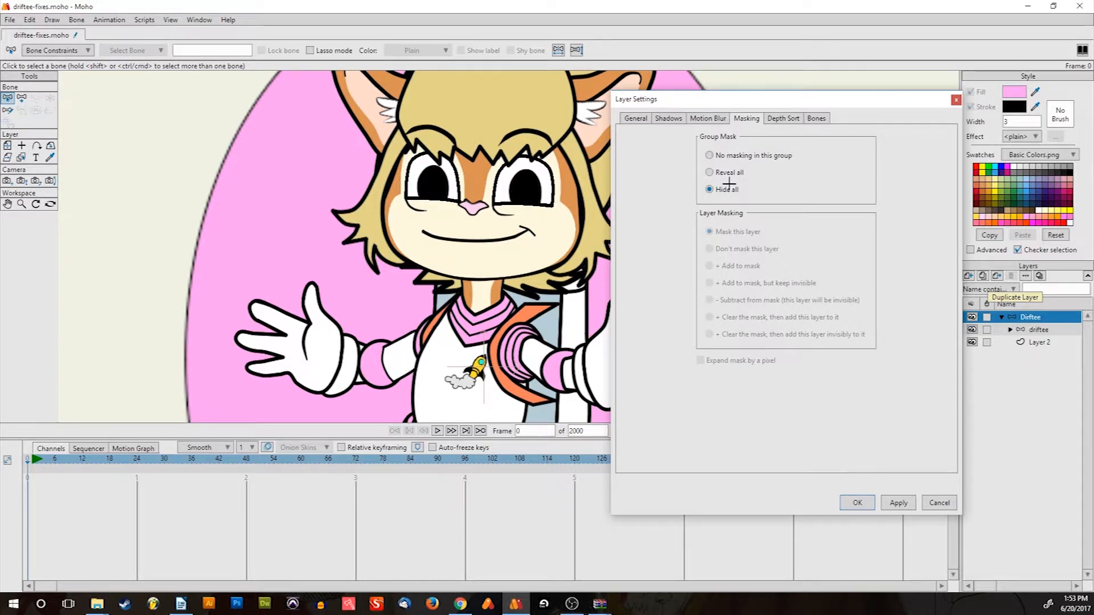
pyautogui.click(857, 503)
pyautogui.scroll(-4, 605, 169)
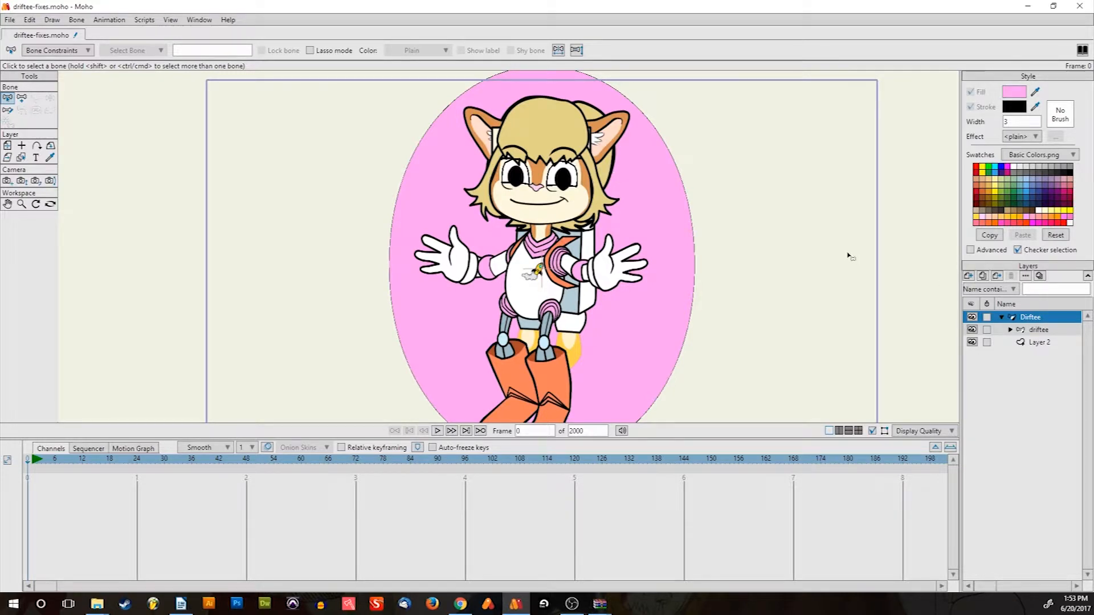
# Select Layer 2 and undo the pink ellipse, leaving Driftee on a plain background
pyautogui.moveTo(850, 254); pyautogui.dragTo(778, 217)
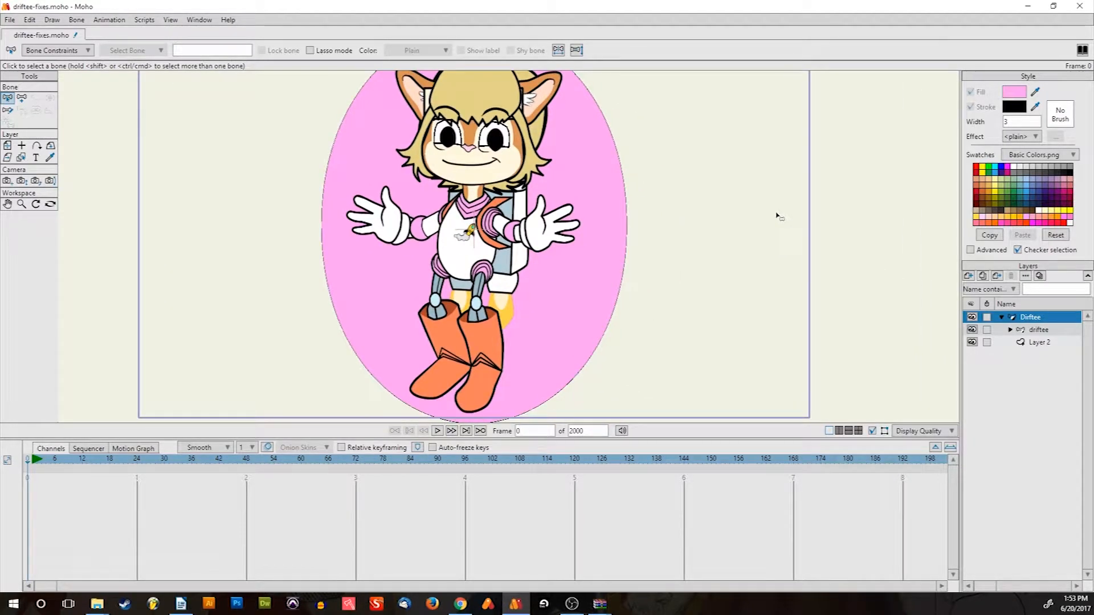
pyautogui.moveTo(692, 171); pyautogui.dragTo(752, 259)
pyautogui.scroll(6, 511, 188)
pyautogui.scroll(-6, 516, 209)
pyautogui.moveTo(518, 217); pyautogui.dragTo(494, 146)
pyautogui.click(1033, 339)
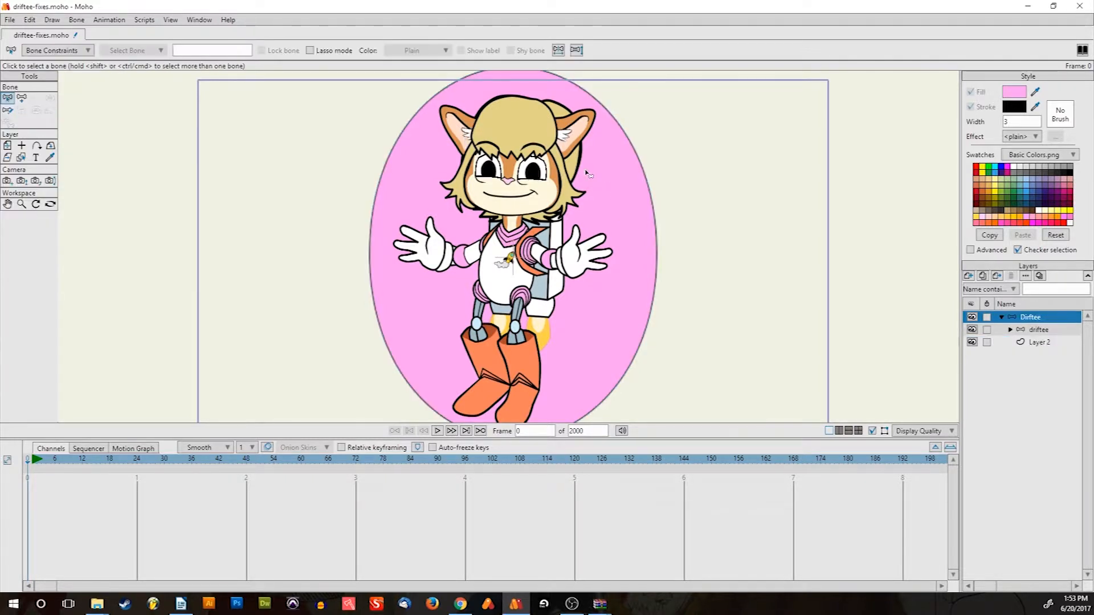
pyautogui.scroll(-6, 599, 188)
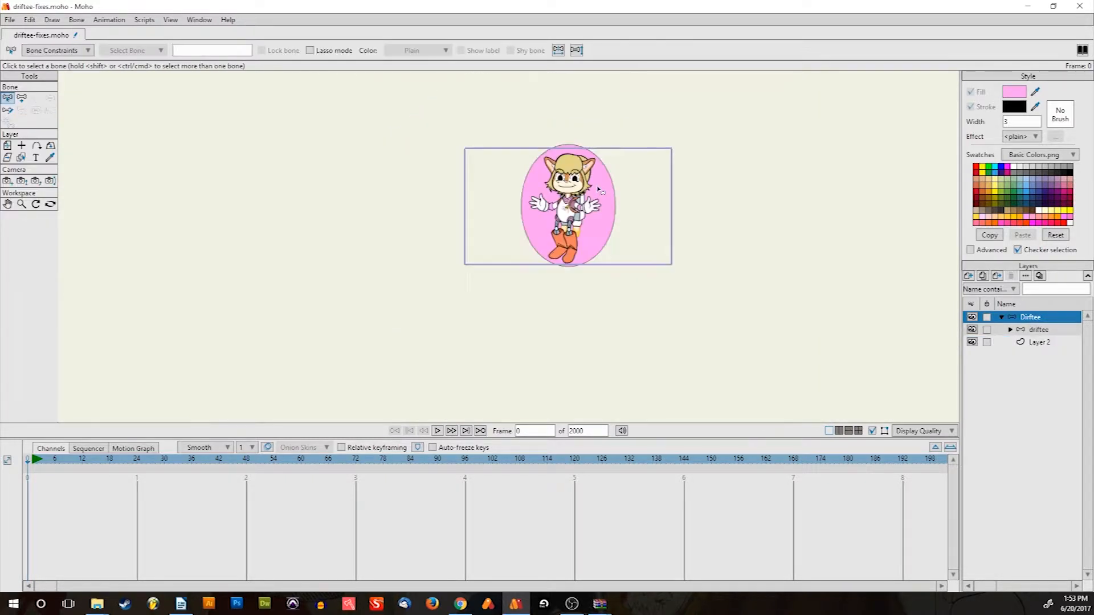
pyautogui.scroll(5, 600, 188)
pyautogui.click(1041, 342)
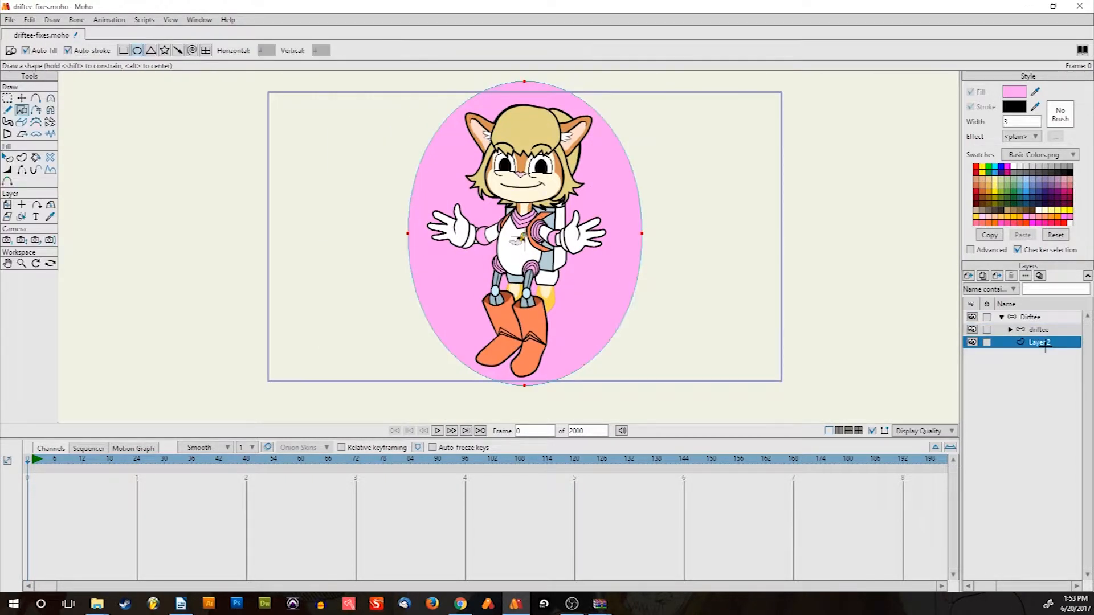
pyautogui.hotkey('ctrl', 'z')
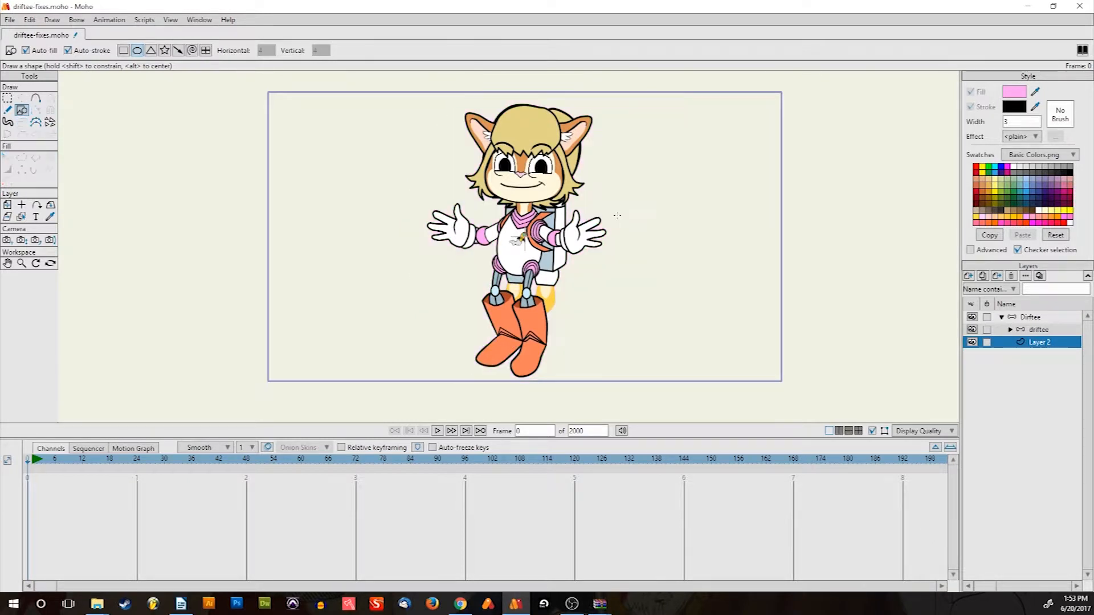
pyautogui.scroll(5, 513, 212)
pyautogui.scroll(-3, 513, 212)
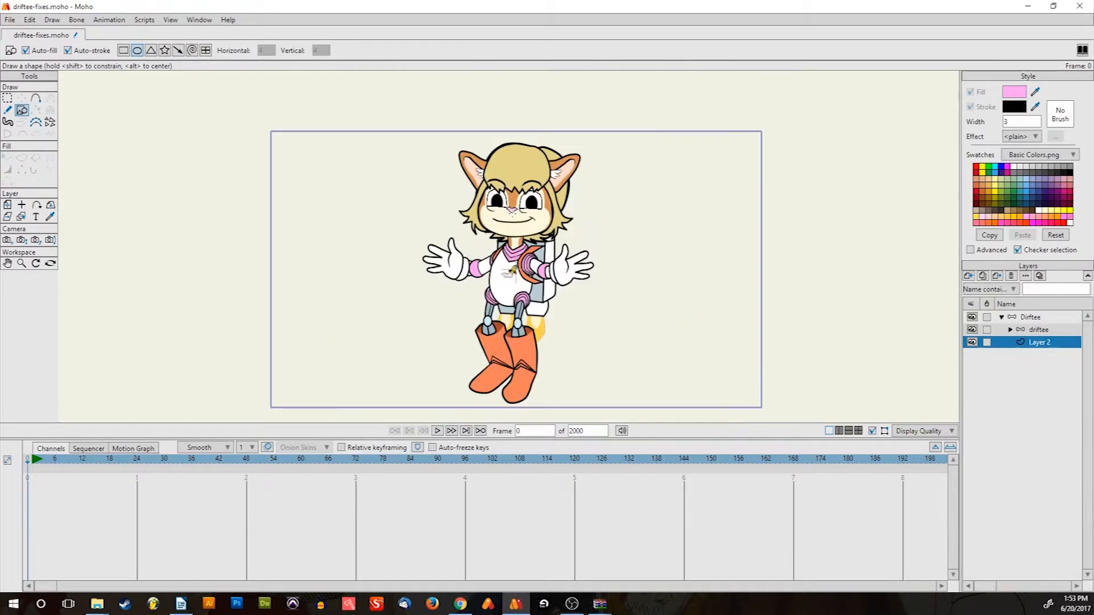
pyautogui.scroll(2, 513, 212)
pyautogui.scroll(-3, 515, 218)
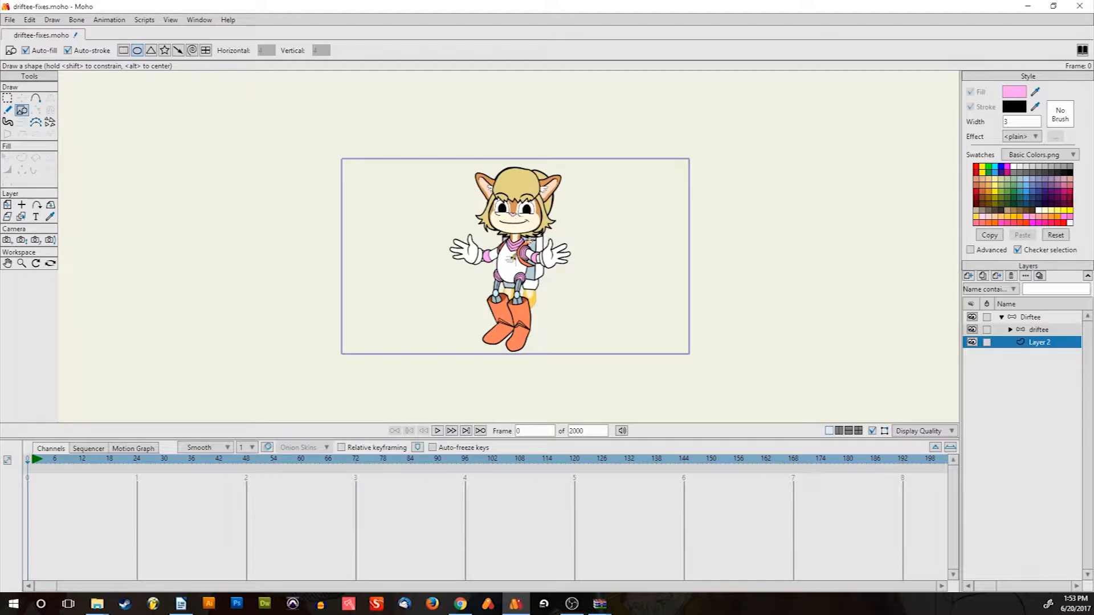
pyautogui.scroll(3, 529, 245)
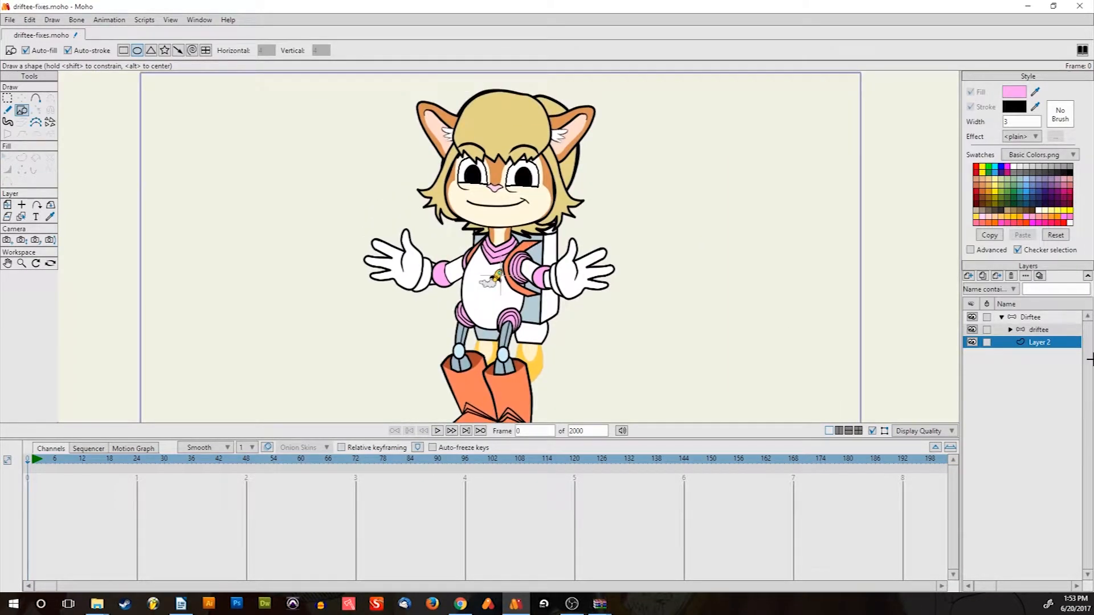
# Convert the Dirftee group to a switch layer with driftee as the visible child
pyautogui.click(1037, 317)
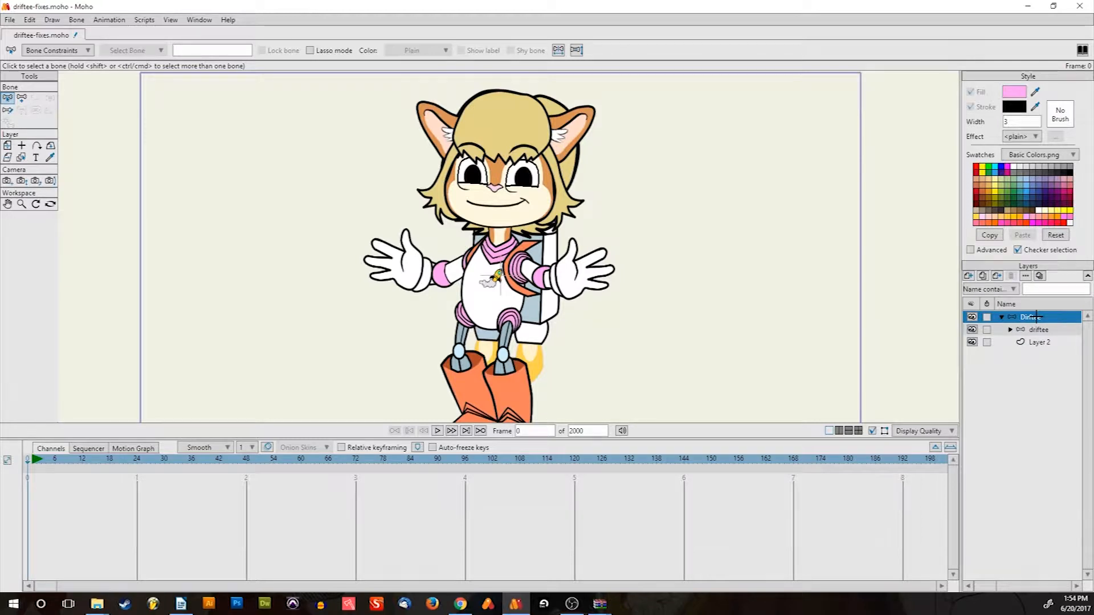
pyautogui.rightClick(1036, 317)
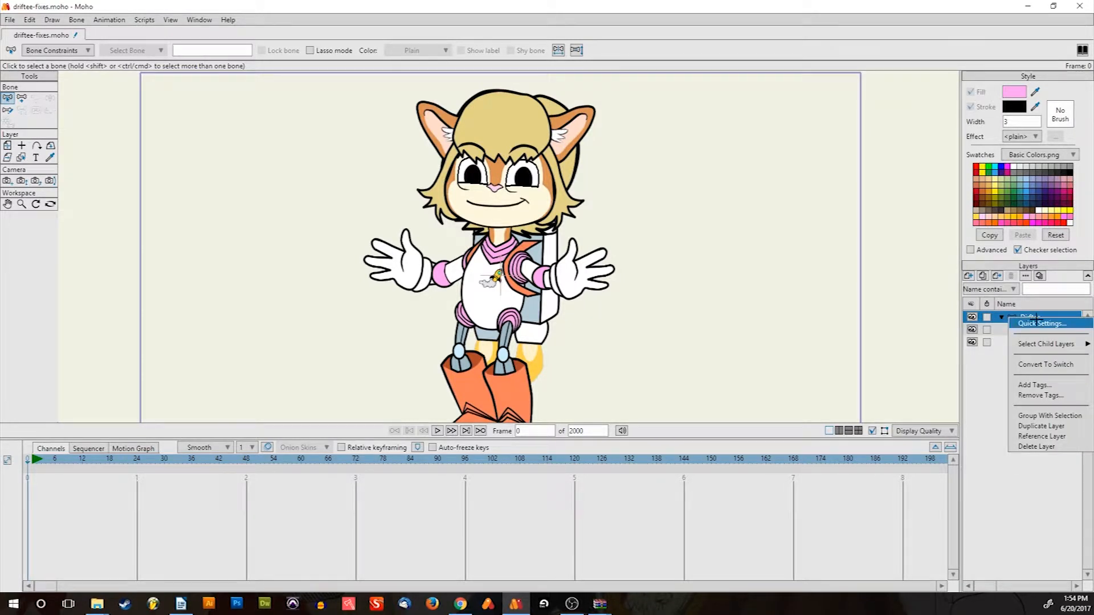
pyautogui.click(1046, 363)
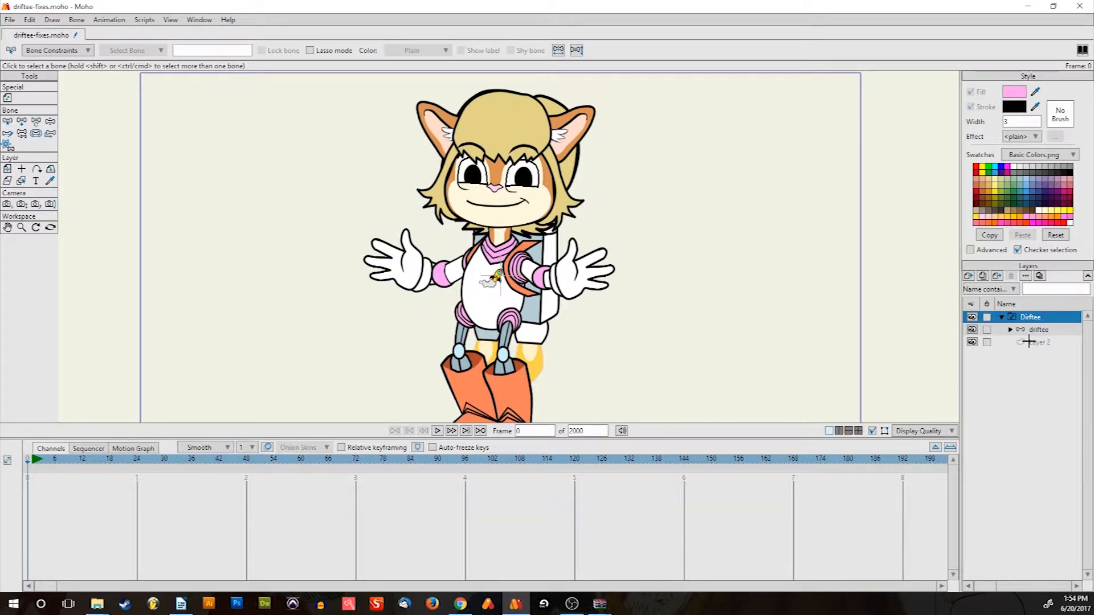
pyautogui.click(1033, 343)
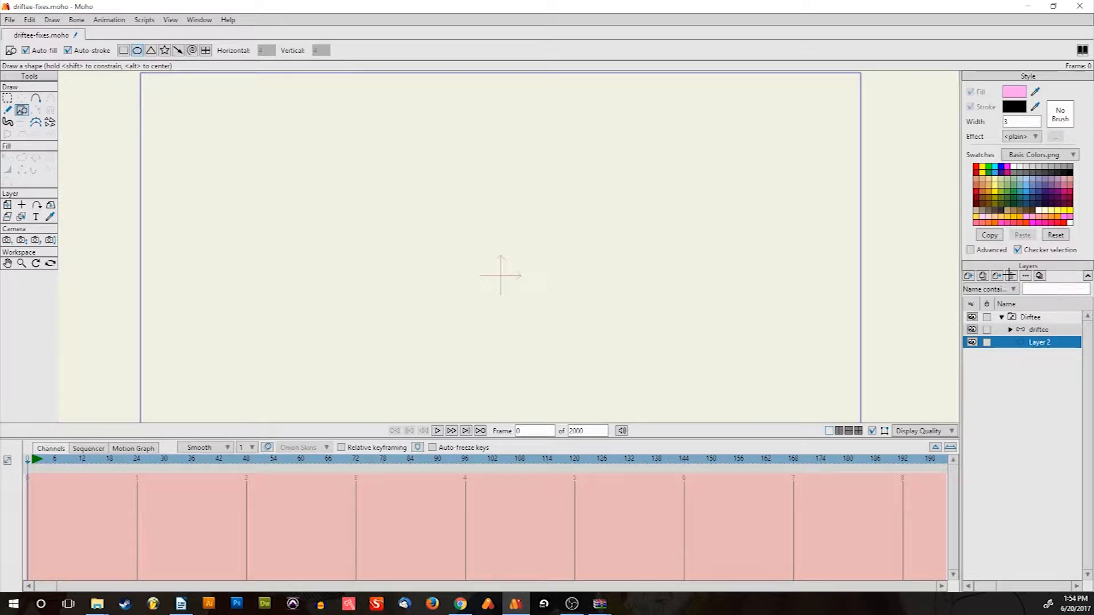
pyautogui.rightClick(1020, 318)
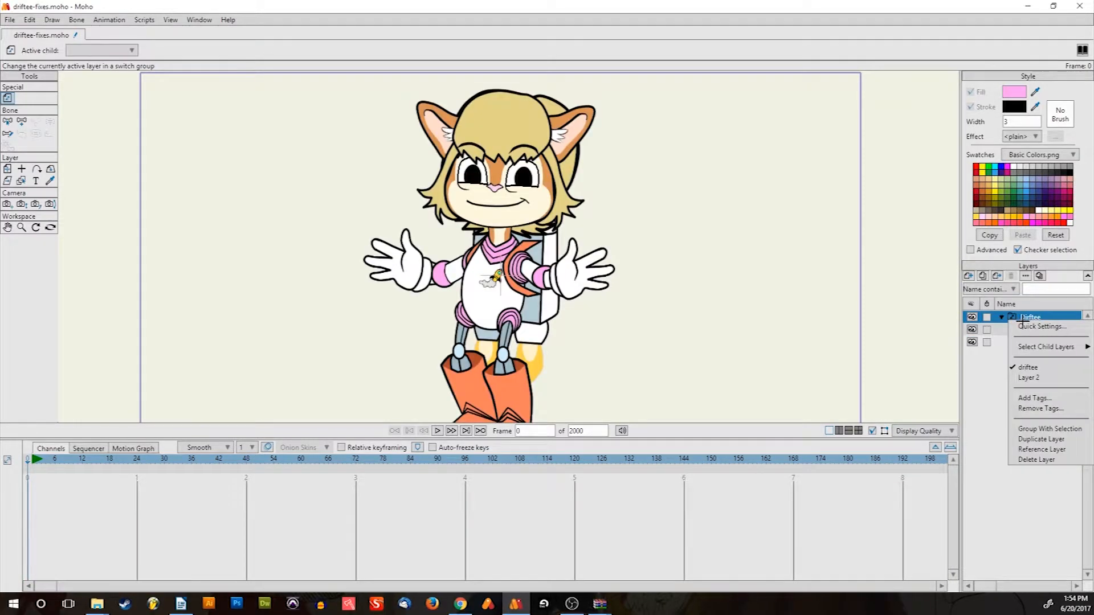
pyautogui.click(987, 394)
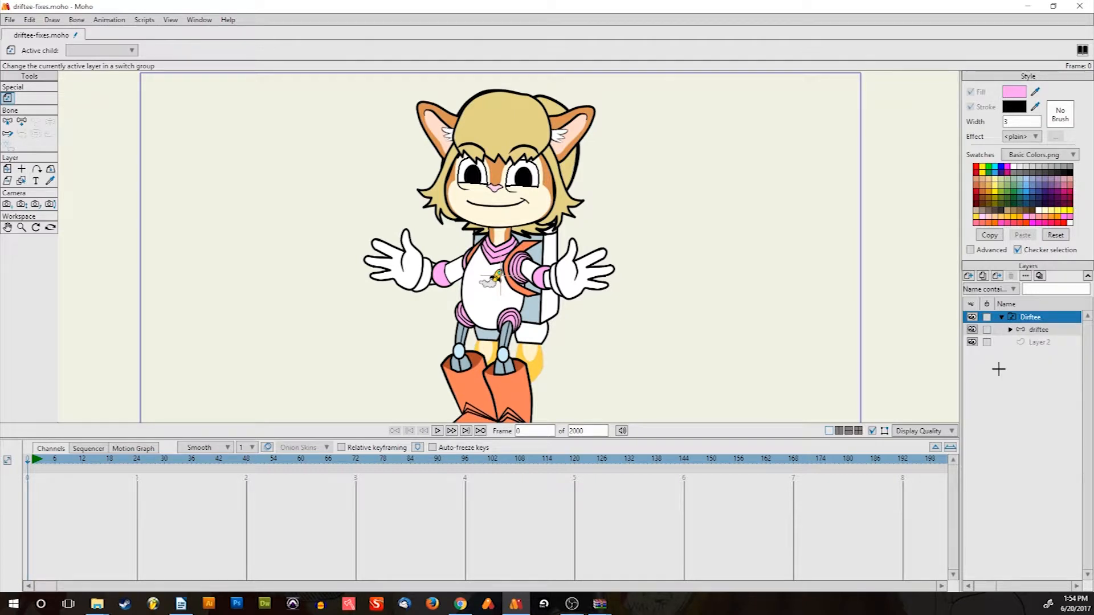
pyautogui.scroll(-4, 497, 204)
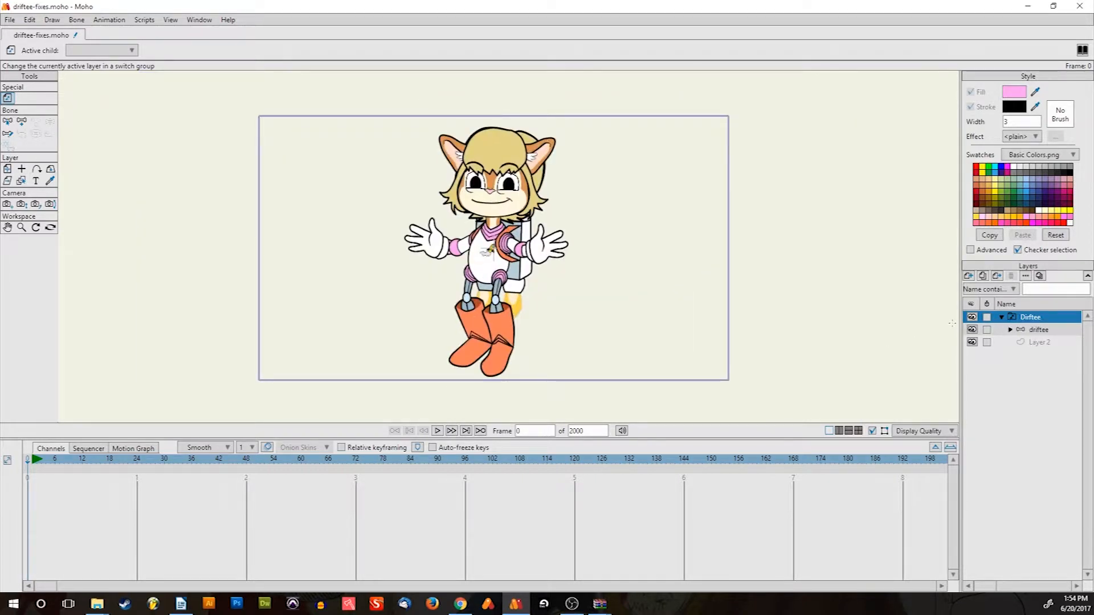
# Rename Layer 2 to 'Invisible' in its Layer Settings
pyautogui.doubleClick(1033, 342)
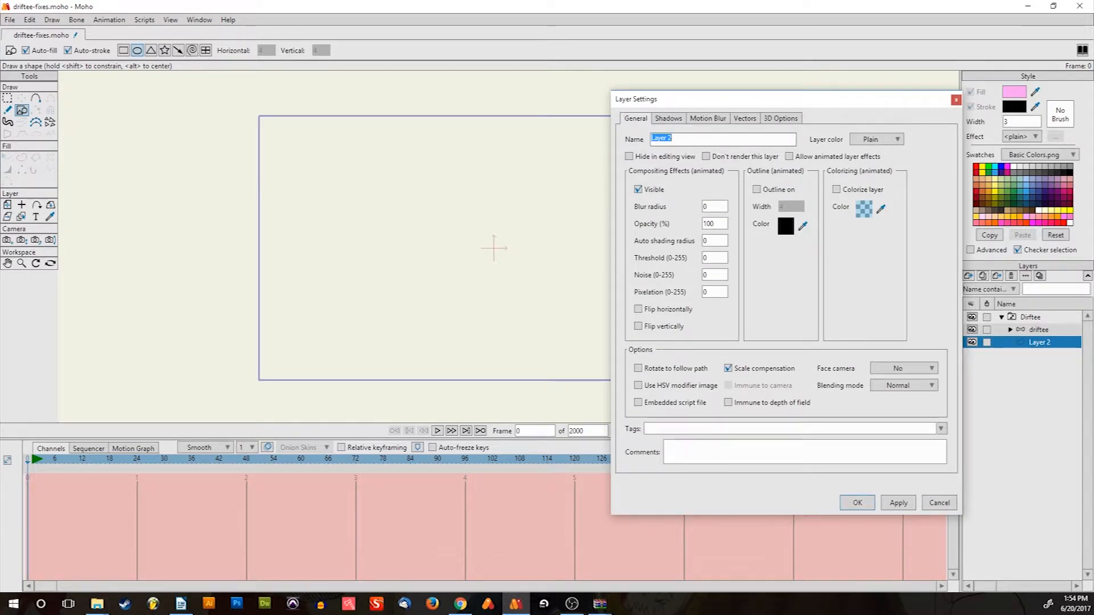
pyautogui.write('invisible')
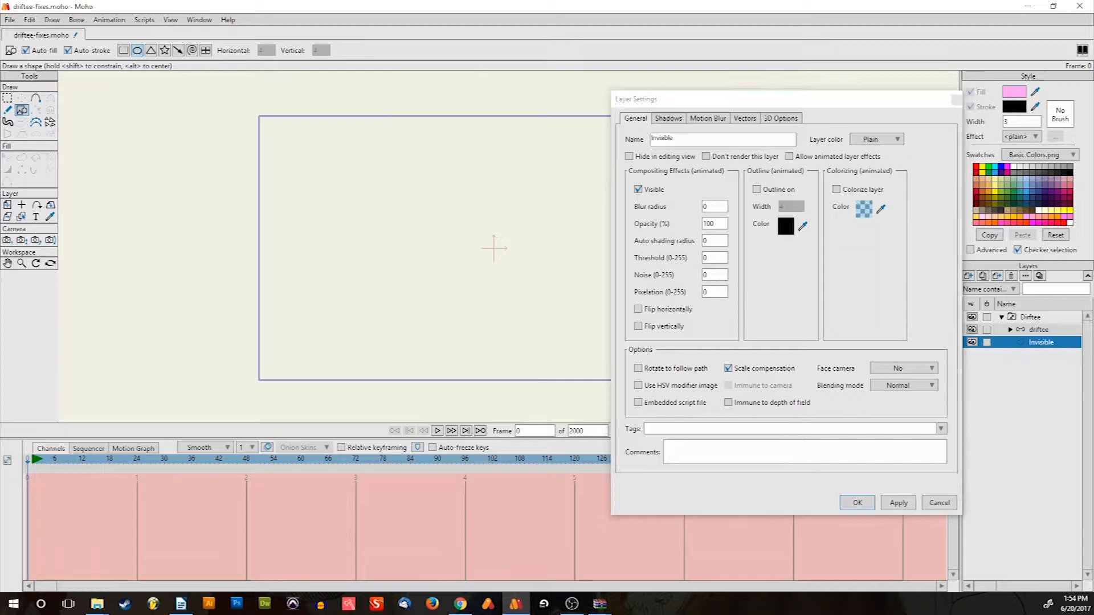
pyautogui.press('Return')
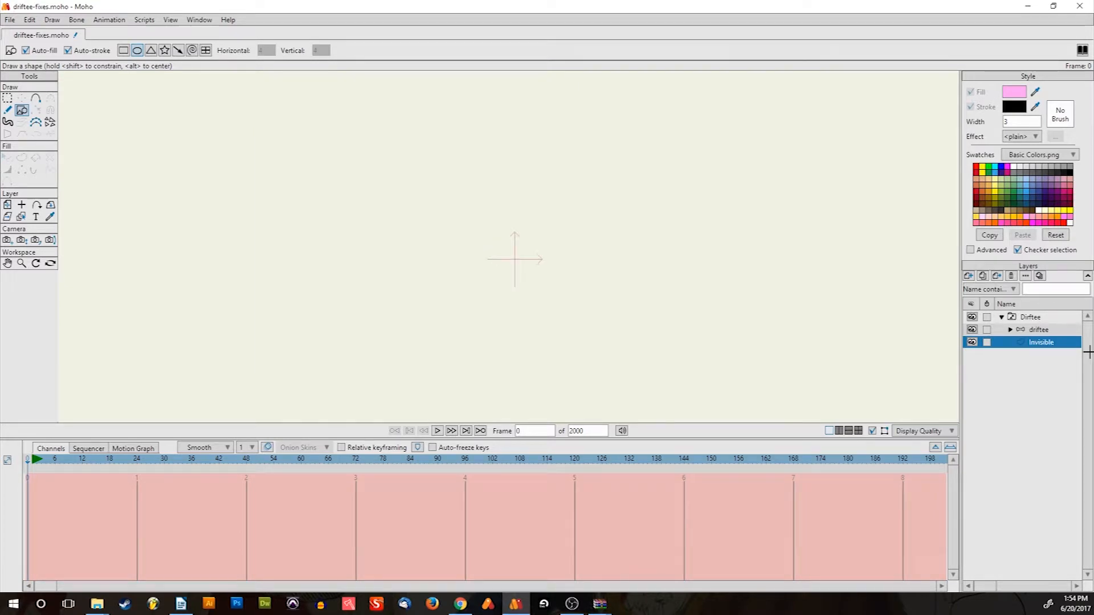
pyautogui.click(1041, 329)
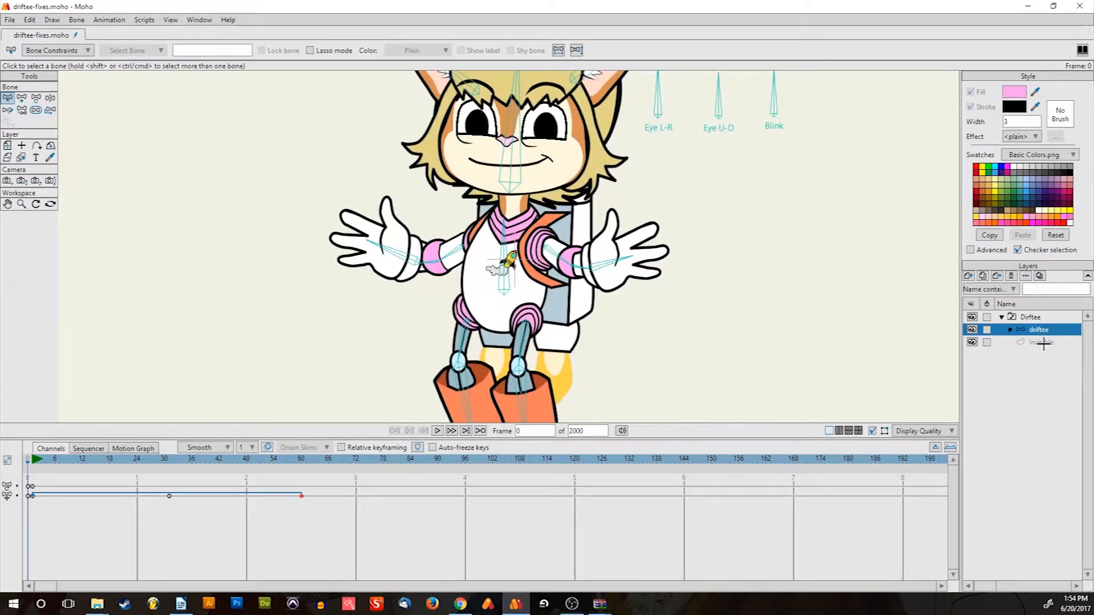
pyautogui.click(1043, 341)
pyautogui.moveTo(398, 202); pyautogui.dragTo(376, 190)
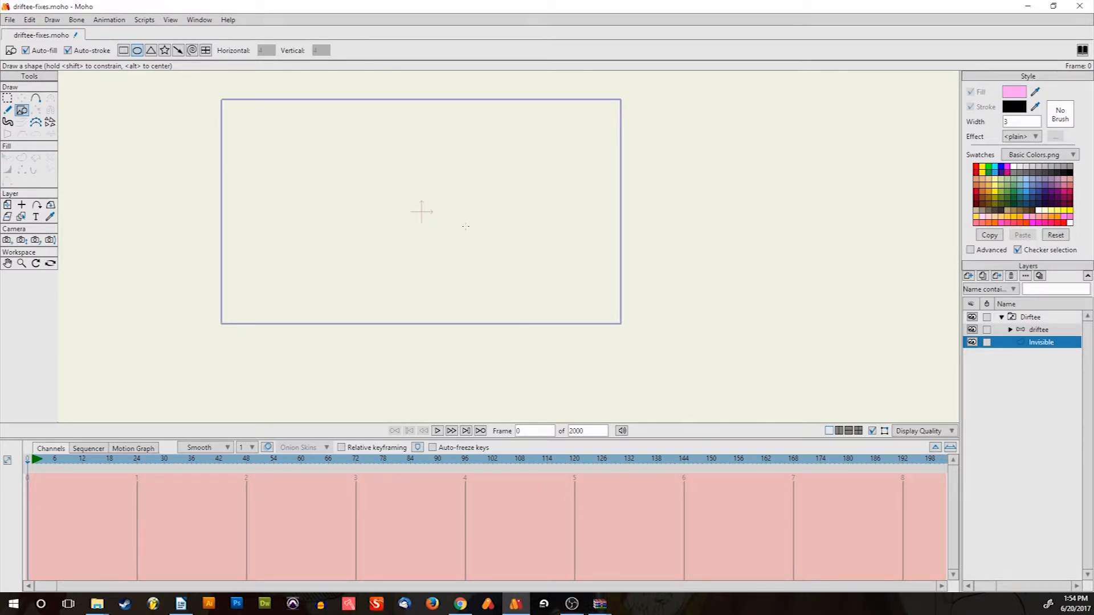
pyautogui.scroll(4, 422, 242)
pyautogui.scroll(-4, 423, 241)
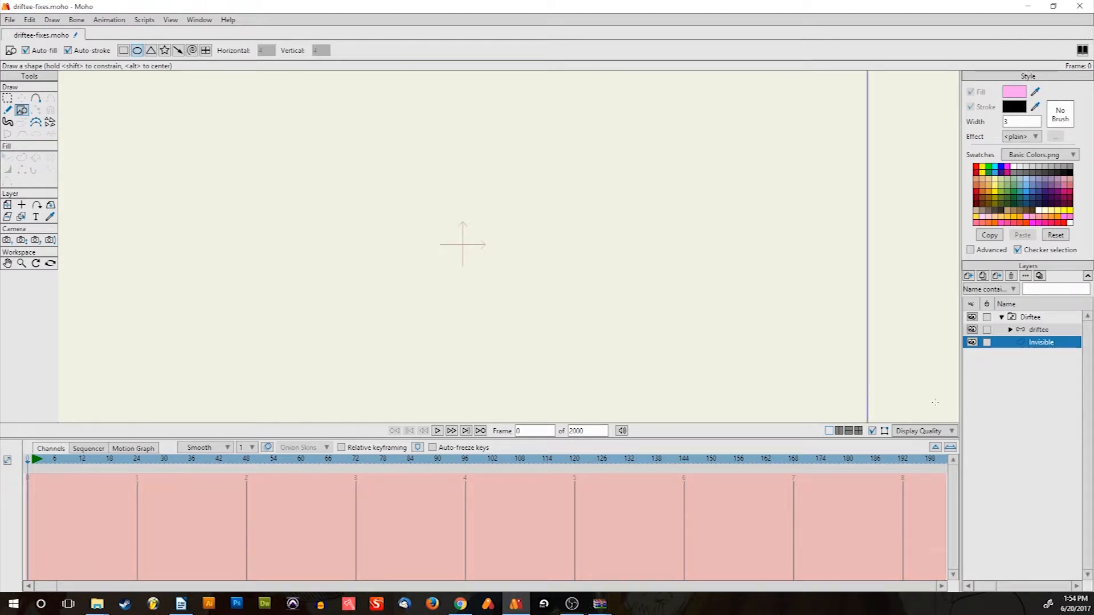
# Add a new vector layer, Layer 3, and draw a pink five-point star near the centre
pyautogui.click(969, 276)
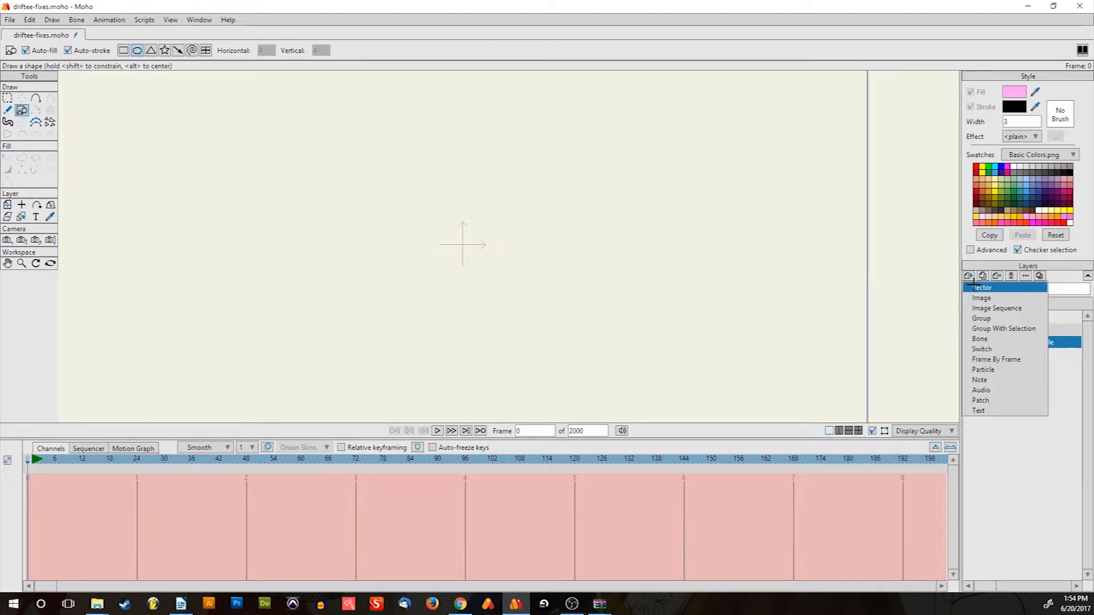
pyautogui.click(973, 286)
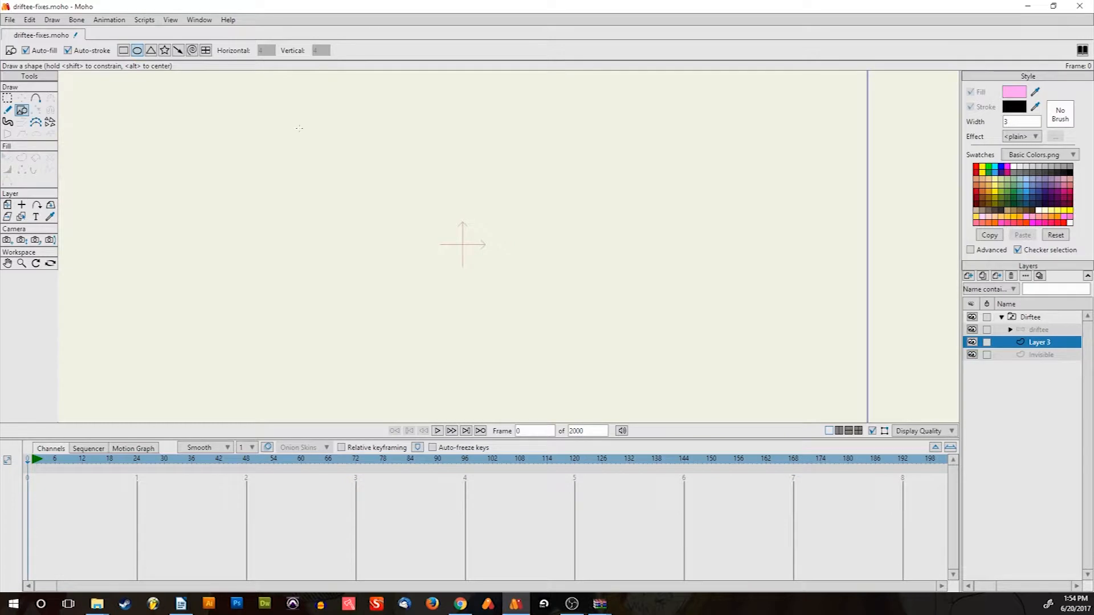
pyautogui.click(36, 98)
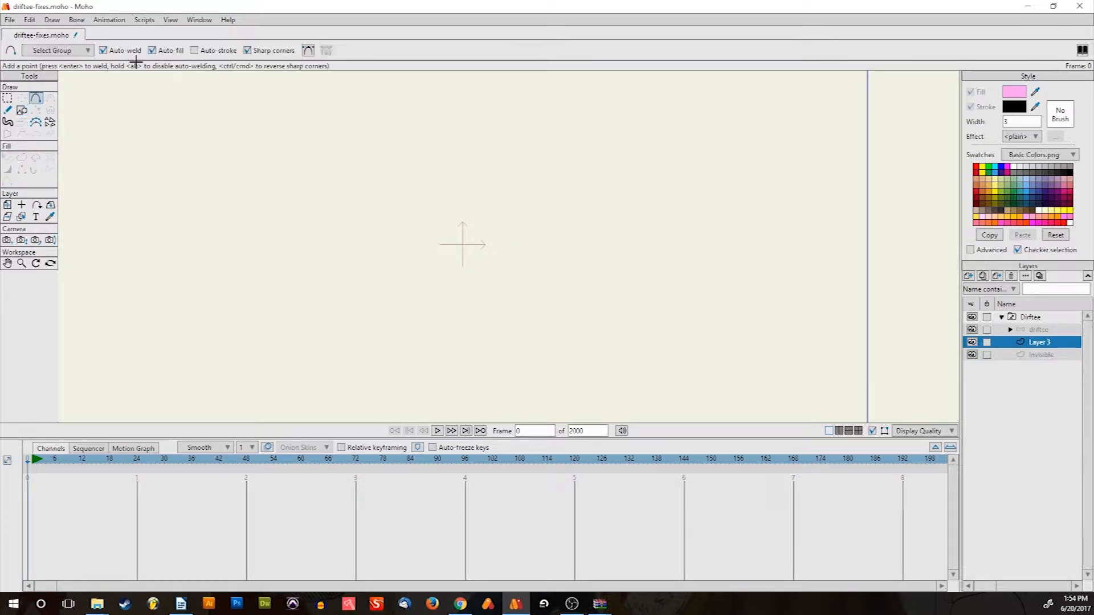
pyautogui.click(22, 111)
pyautogui.click(164, 49)
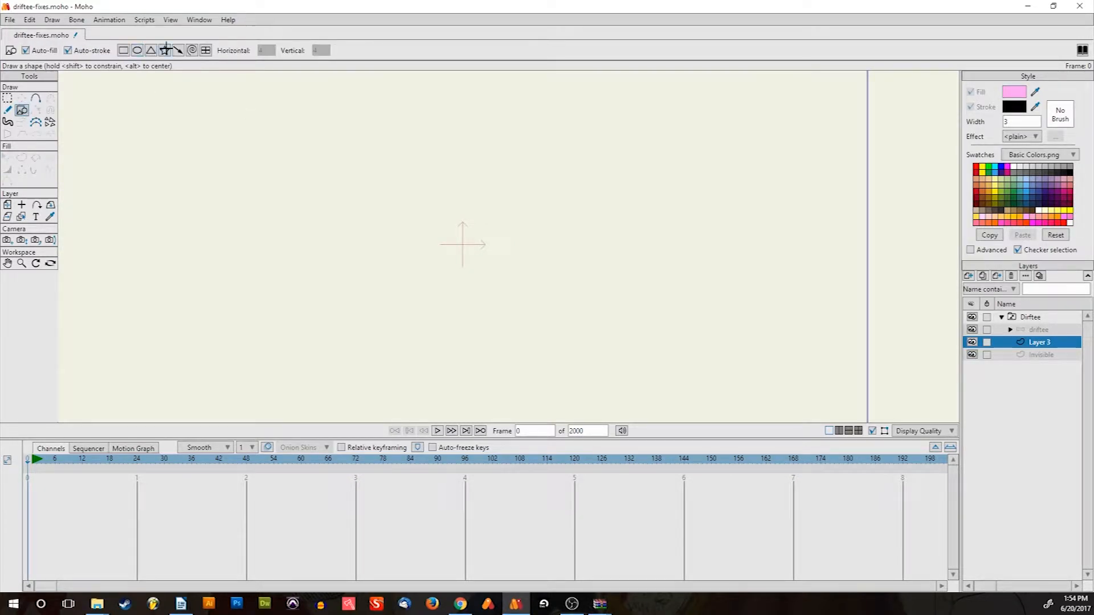
pyautogui.moveTo(438, 200)
pyautogui.mouseDown()
pyautogui.moveTo(549, 306)
pyautogui.moveTo(506, 264)
pyautogui.moveTo(518, 272)
pyautogui.mouseUp()
# Shrink the star and reposition it up and to the right with Transform Points
pyautogui.click(22, 98)
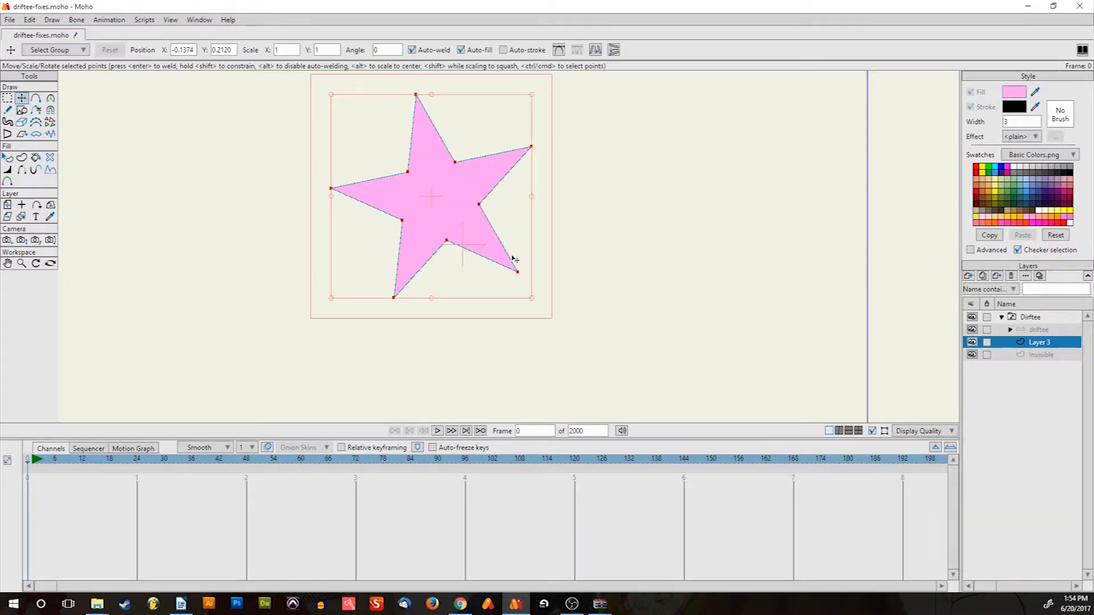
pyautogui.moveTo(463, 222); pyautogui.dragTo(489, 254)
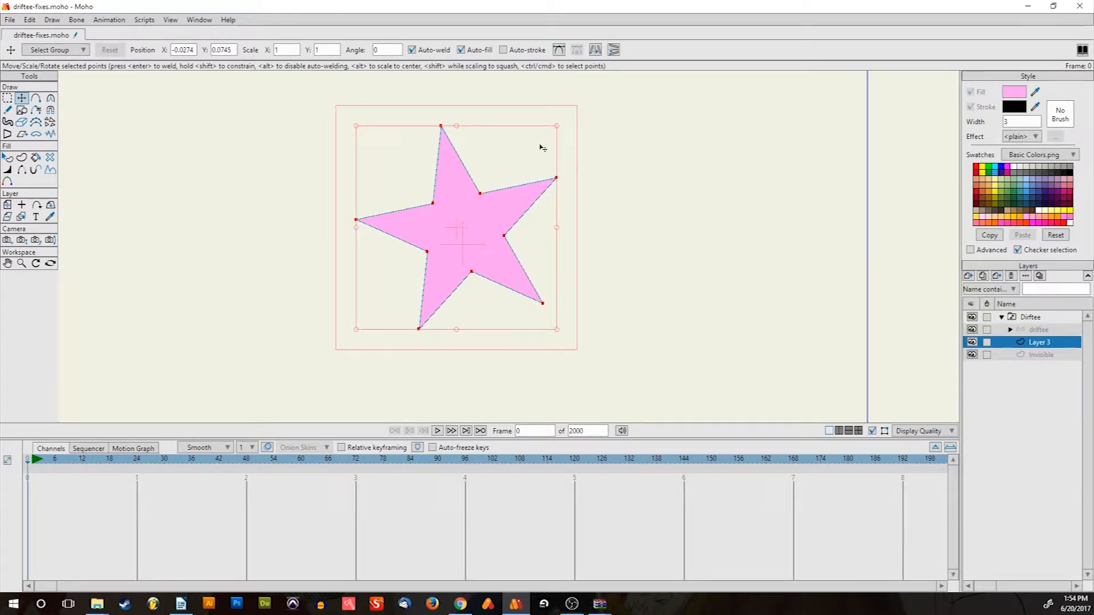
pyautogui.moveTo(558, 129); pyautogui.dragTo(480, 209)
pyautogui.hotkey('ctrl', 'z')
pyautogui.moveTo(559, 127); pyautogui.dragTo(498, 191)
pyautogui.moveTo(424, 289); pyautogui.dragTo(464, 253)
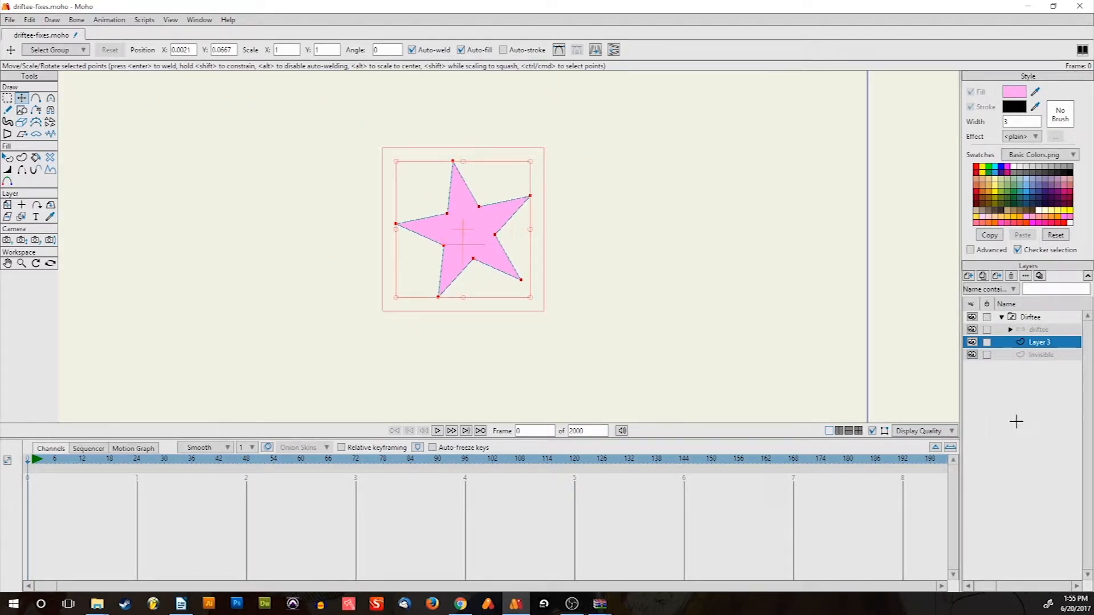
# Toggle between the driftee layer and Layer 3 to compare, ending on Layer 3
pyautogui.click(1035, 329)
pyautogui.click(1038, 342)
pyautogui.click(1038, 329)
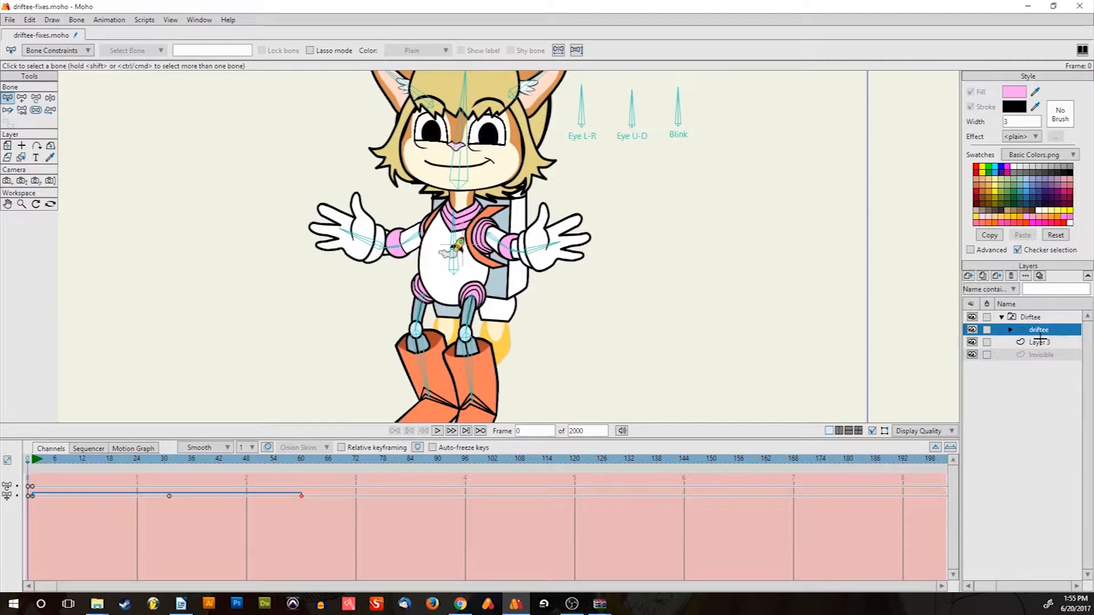
pyautogui.click(1040, 342)
pyautogui.click(1040, 330)
pyautogui.click(1040, 342)
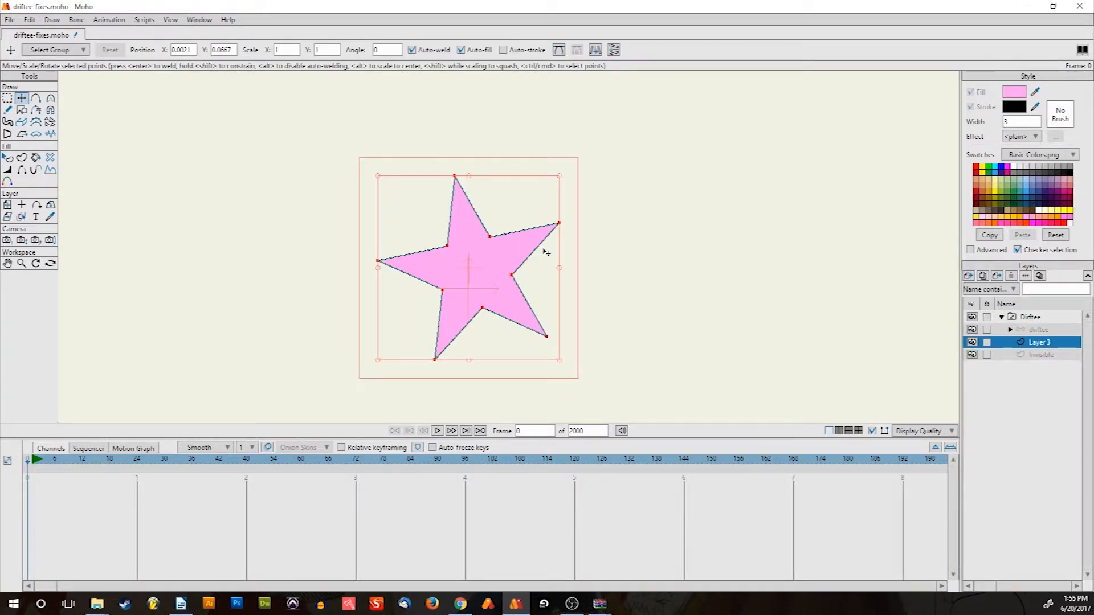
# Shrink the star to about a third of its size and move it higher
pyautogui.scroll(-5, 544, 250)
pyautogui.scroll(3, 510, 290)
pyautogui.moveTo(531, 232); pyautogui.dragTo(510, 269)
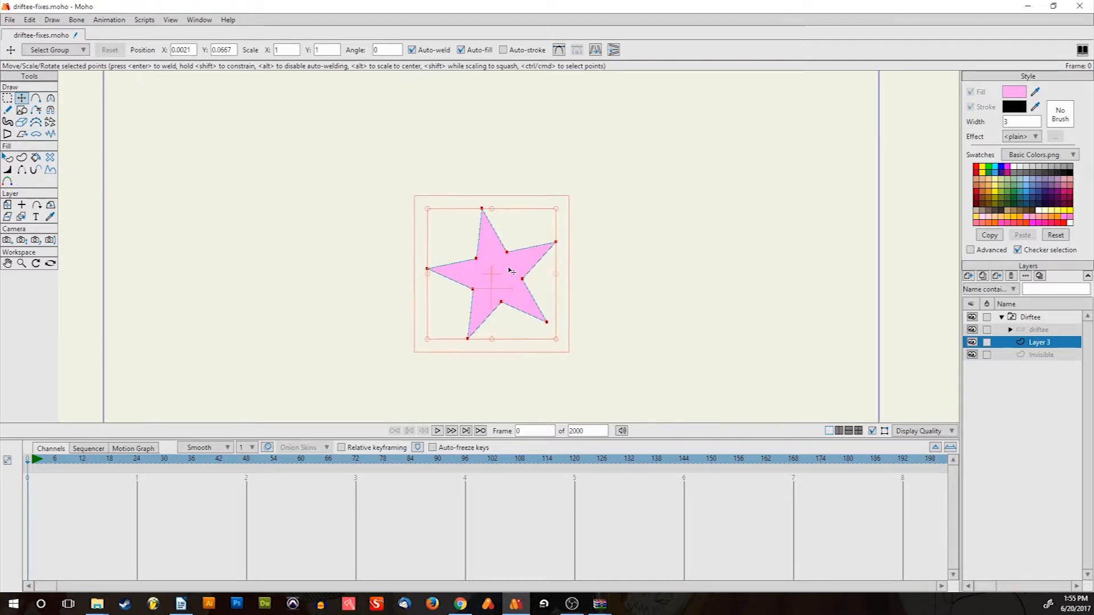
pyautogui.scroll(1, 511, 272)
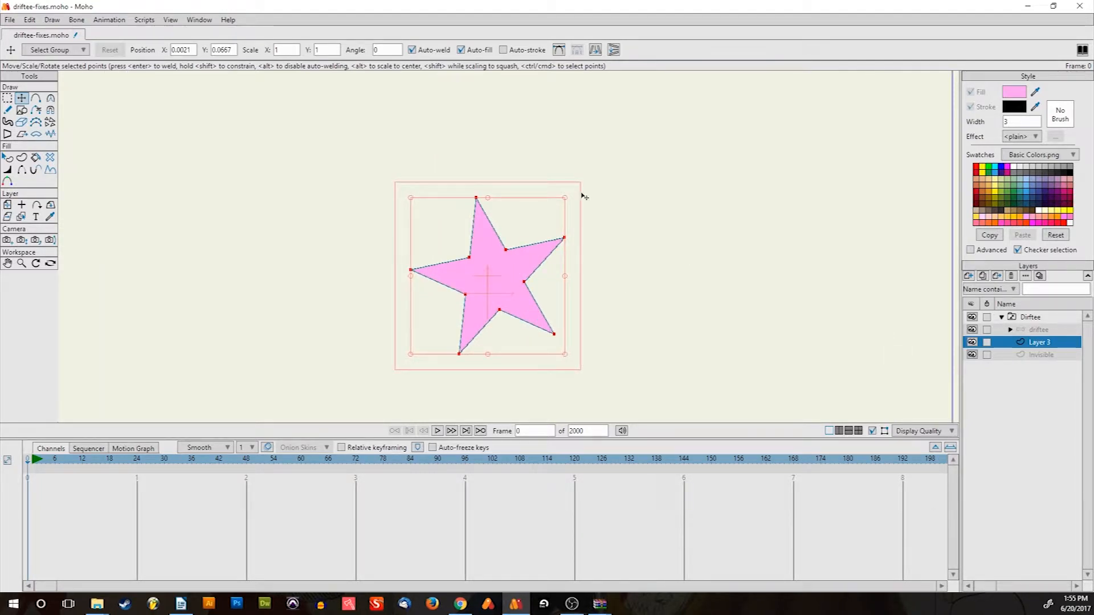
pyautogui.scroll(-4, 585, 195)
pyautogui.scroll(5, 566, 202)
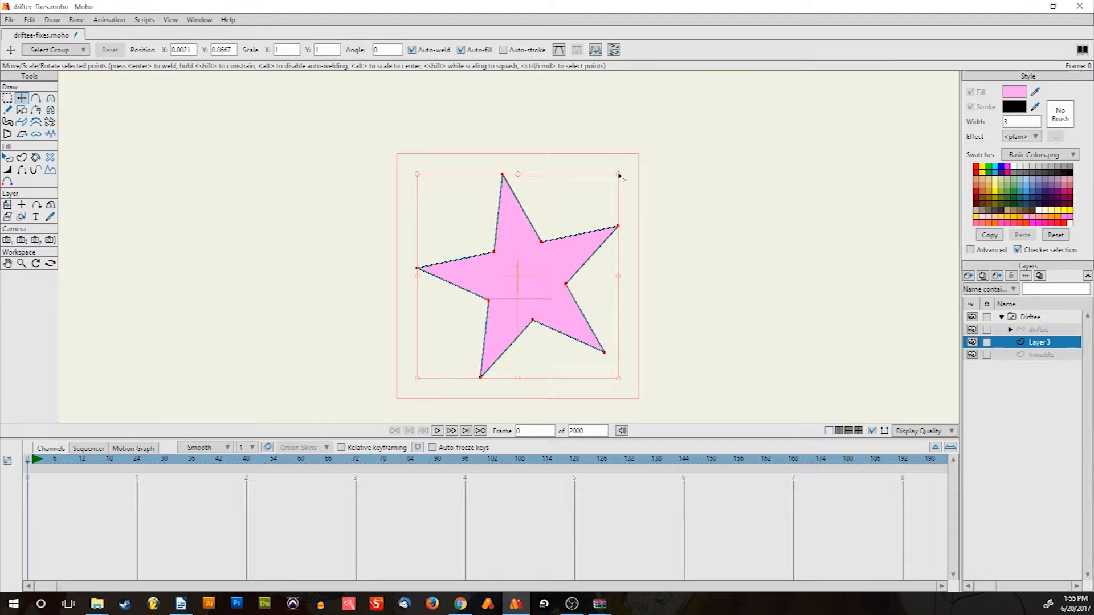
pyautogui.moveTo(619, 176); pyautogui.dragTo(487, 308)
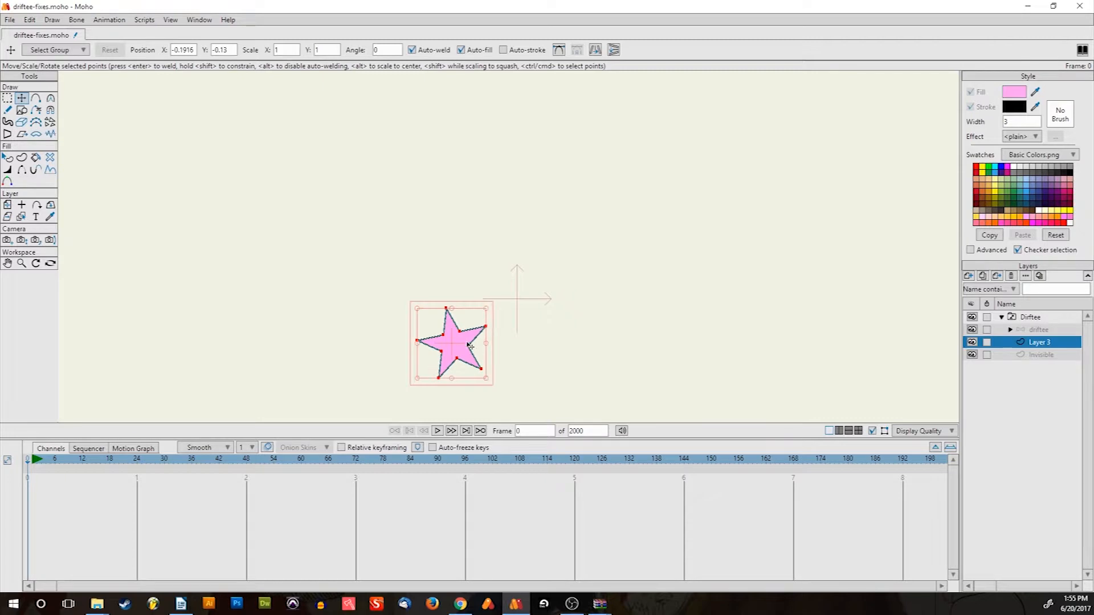
pyautogui.moveTo(470, 345); pyautogui.dragTo(494, 230)
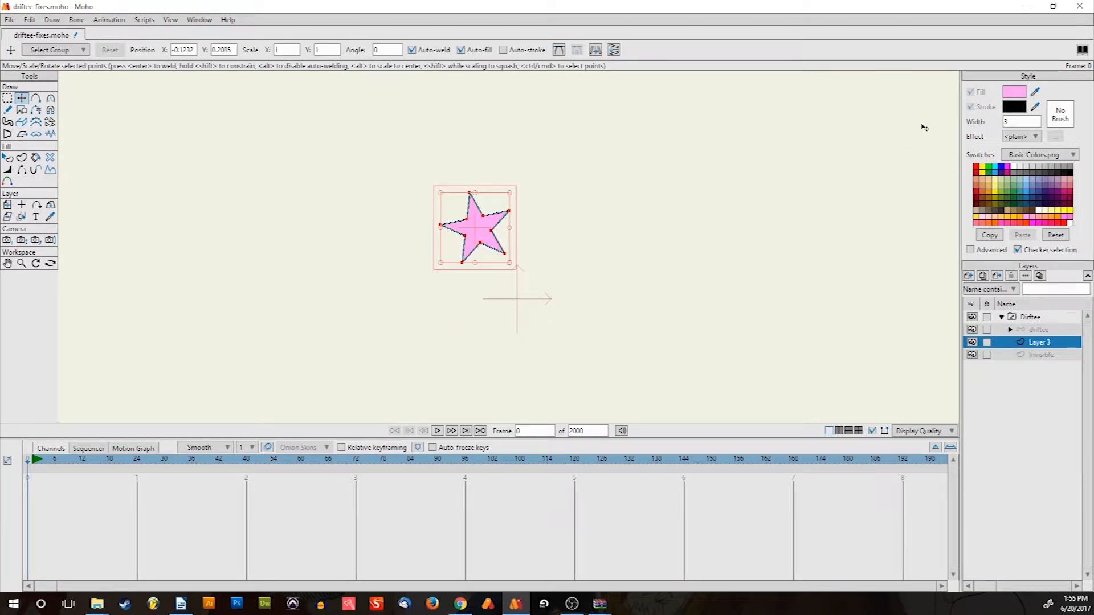
# Select the star's shape and turn off Stroke so only the pink fill remains
pyautogui.press('q')
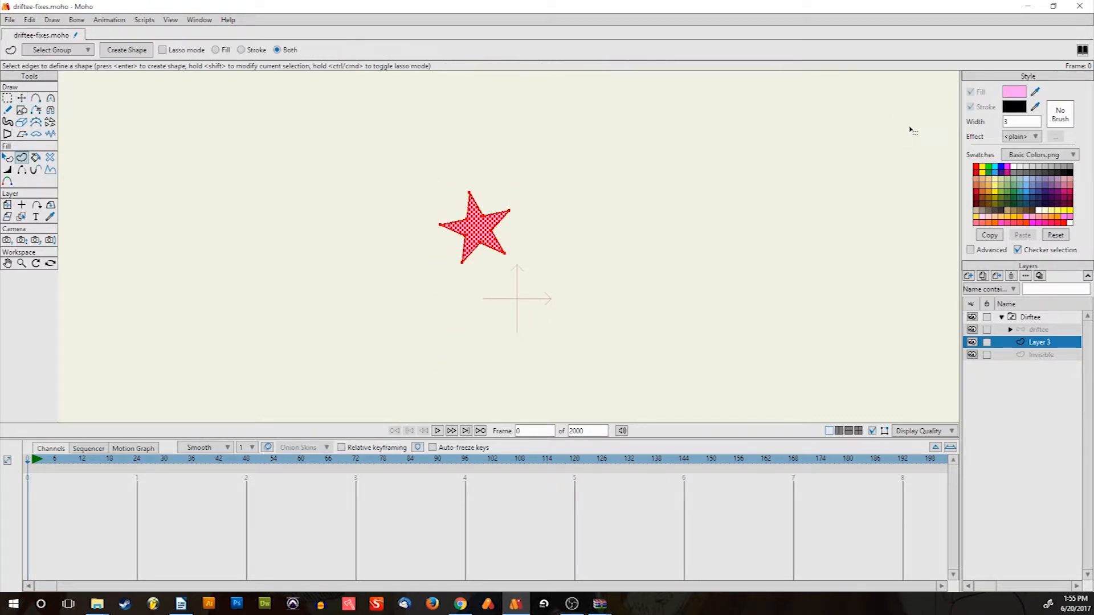
pyautogui.click(971, 107)
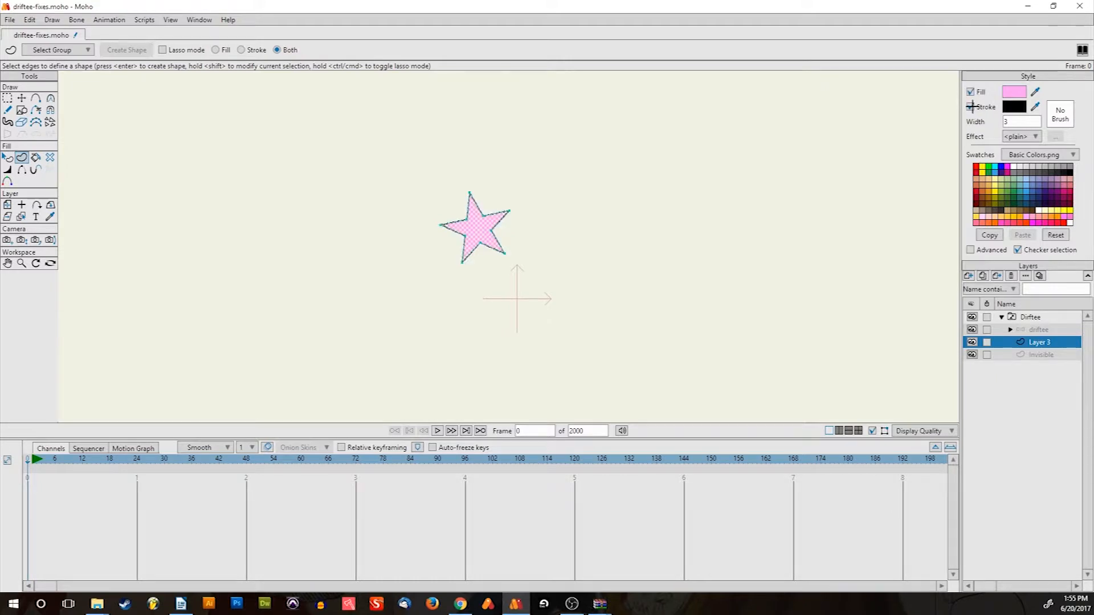
pyautogui.scroll(4, 482, 237)
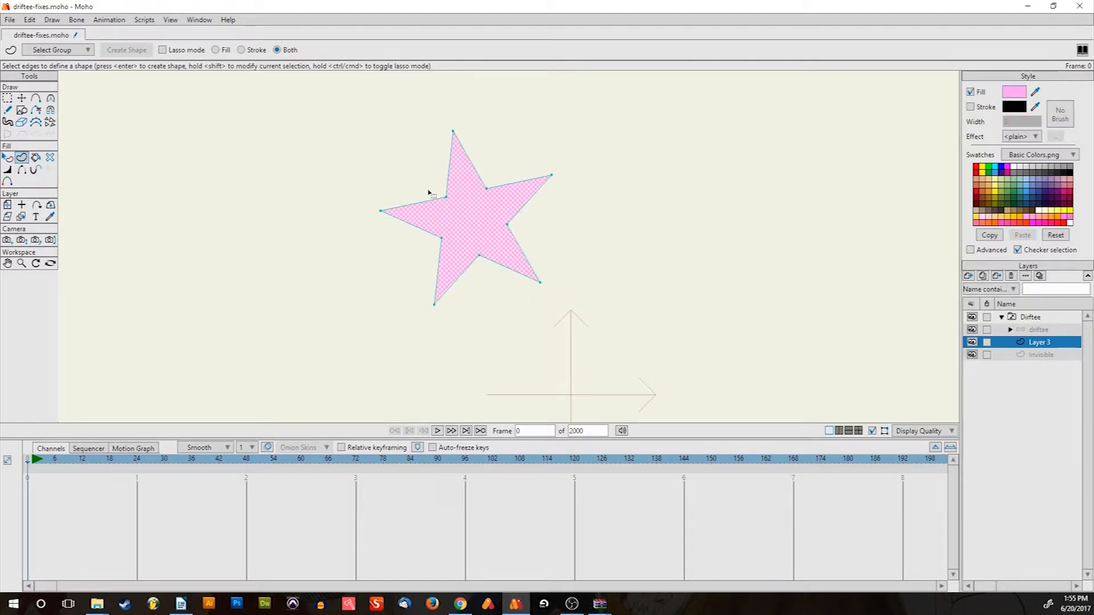
pyautogui.scroll(-1, 451, 205)
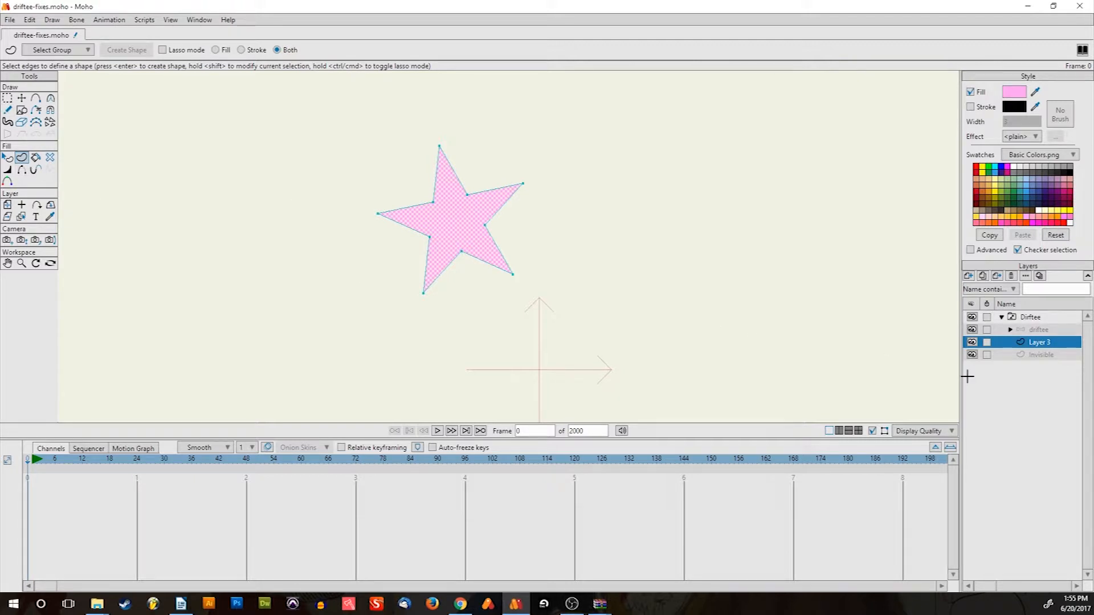
pyautogui.click(969, 276)
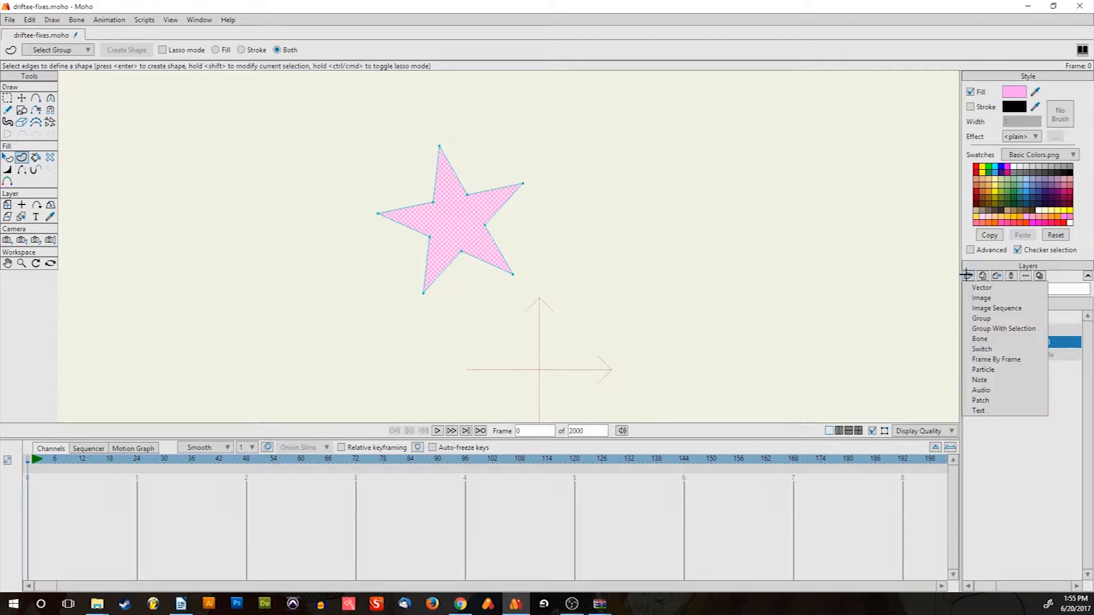
# Add a new group layer and name it 'Visible'
pyautogui.click(988, 319)
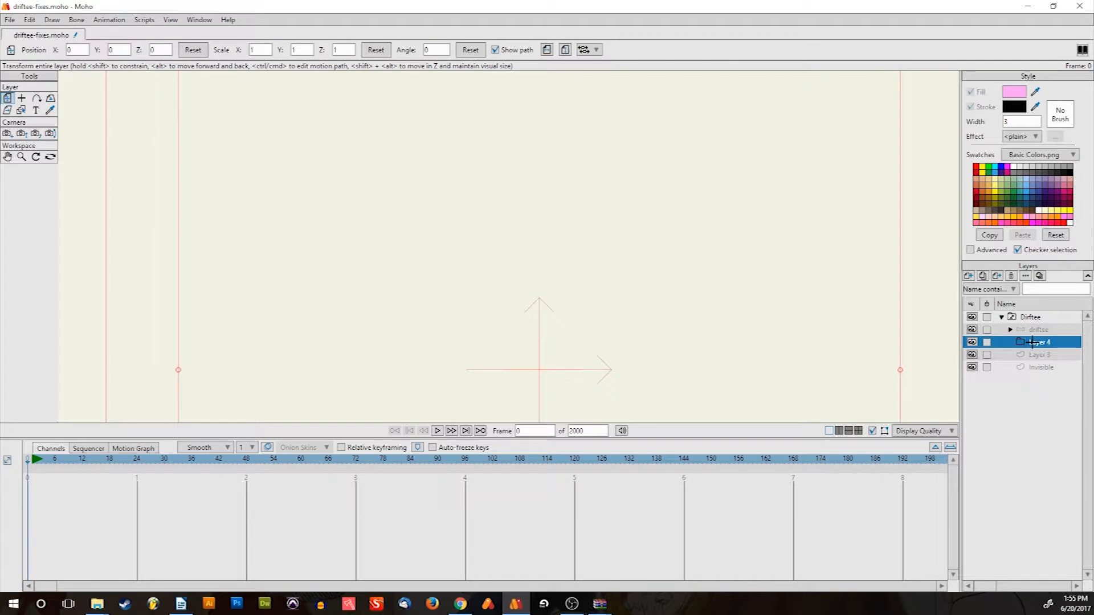
pyautogui.doubleClick(1033, 342)
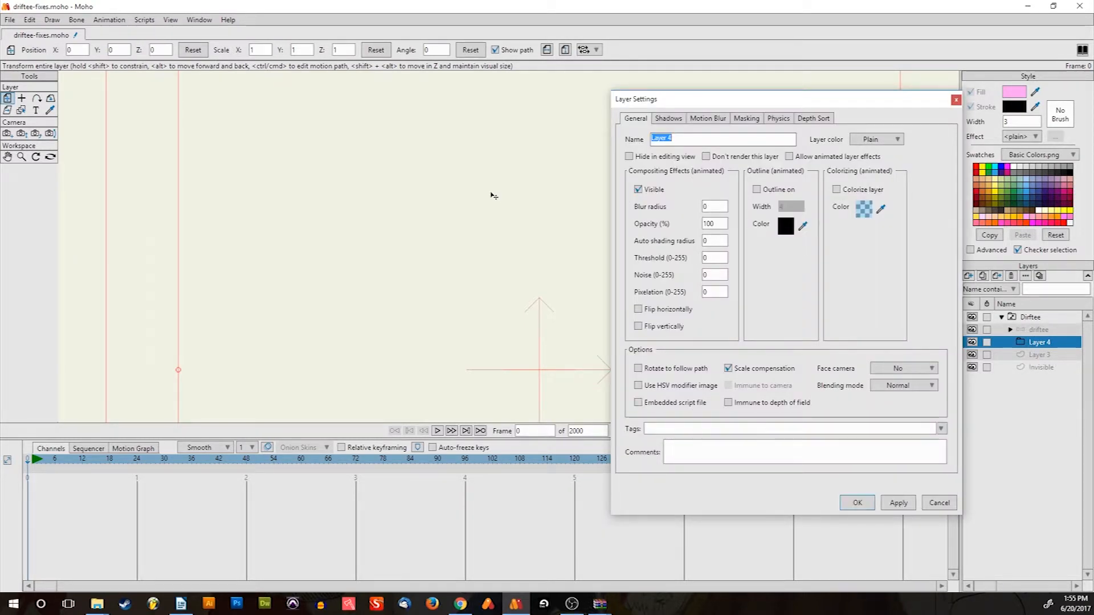
pyautogui.write('V')
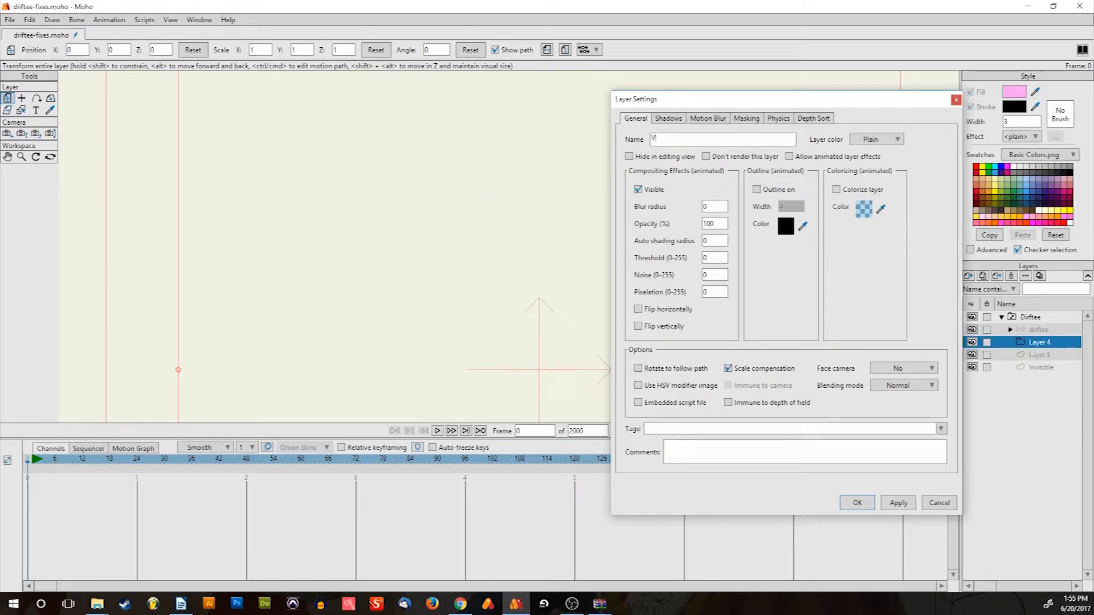
pyautogui.write('isible')
pyautogui.press('Return')
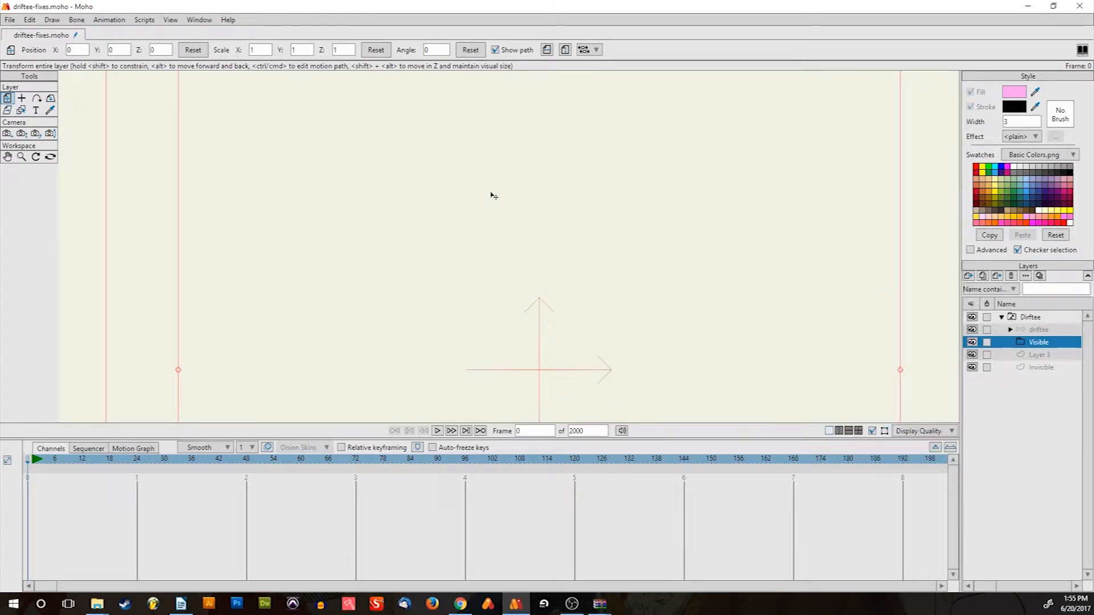
# Move Layer 3 into the new group and rename the group 'Magic 01'
pyautogui.click(1039, 354)
pyautogui.moveTo(1040, 354); pyautogui.dragTo(1041, 342)
pyautogui.doubleClick(1041, 342)
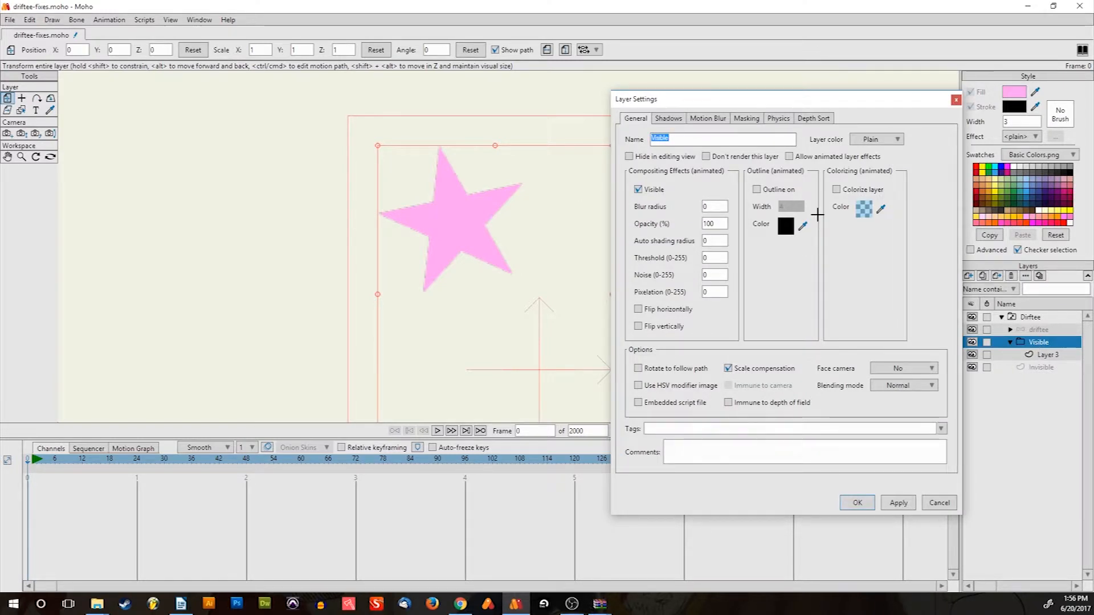
pyautogui.write('Magic 0')
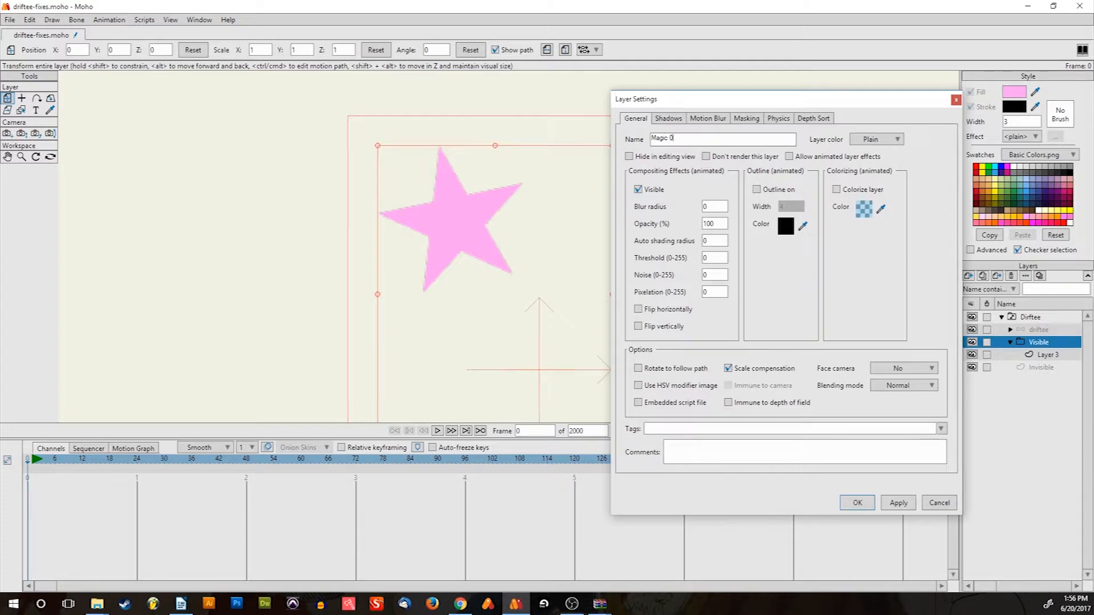
pyautogui.write('1')
pyautogui.press('Return')
pyautogui.scroll(-3, 459, 167)
pyautogui.scroll(2, 462, 165)
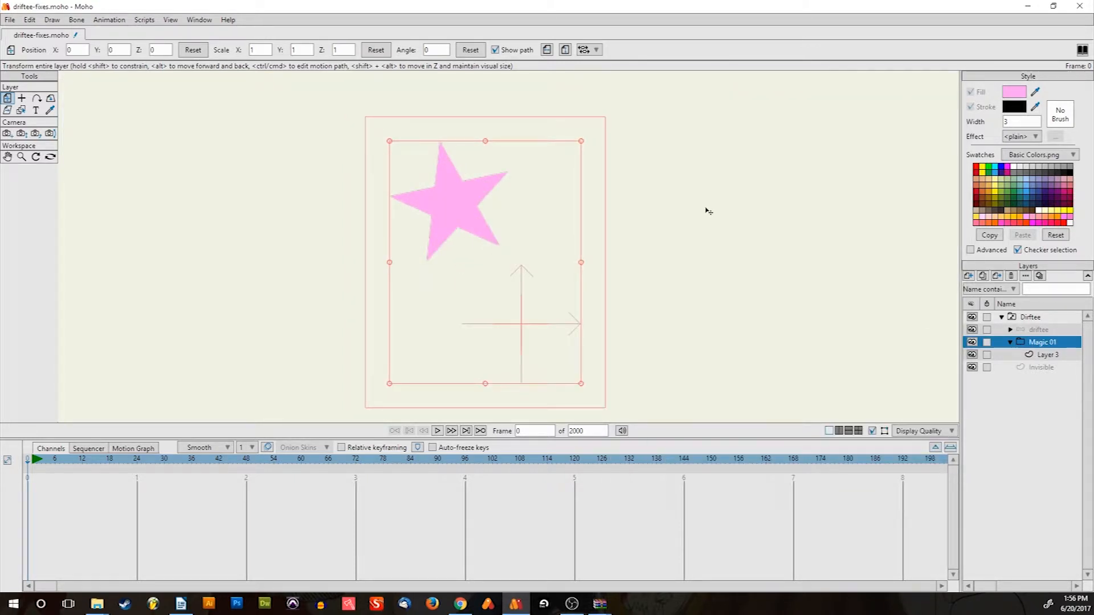
pyautogui.scroll(-3, 481, 199)
pyautogui.scroll(2, 467, 179)
pyautogui.moveTo(476, 199); pyautogui.dragTo(464, 154)
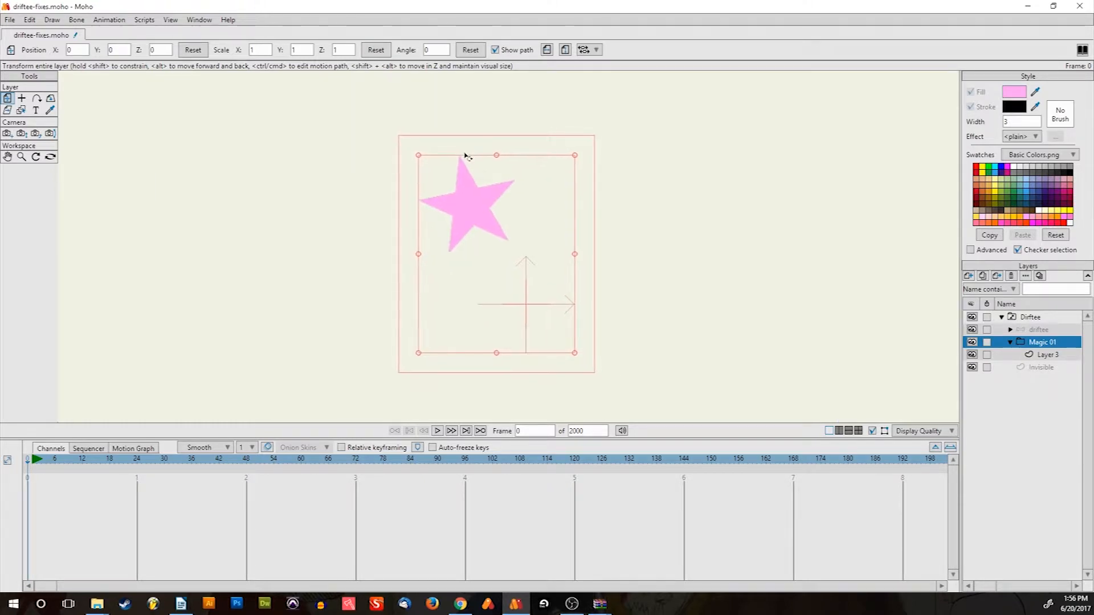
pyautogui.scroll(-5, 471, 168)
pyautogui.scroll(6, 472, 170)
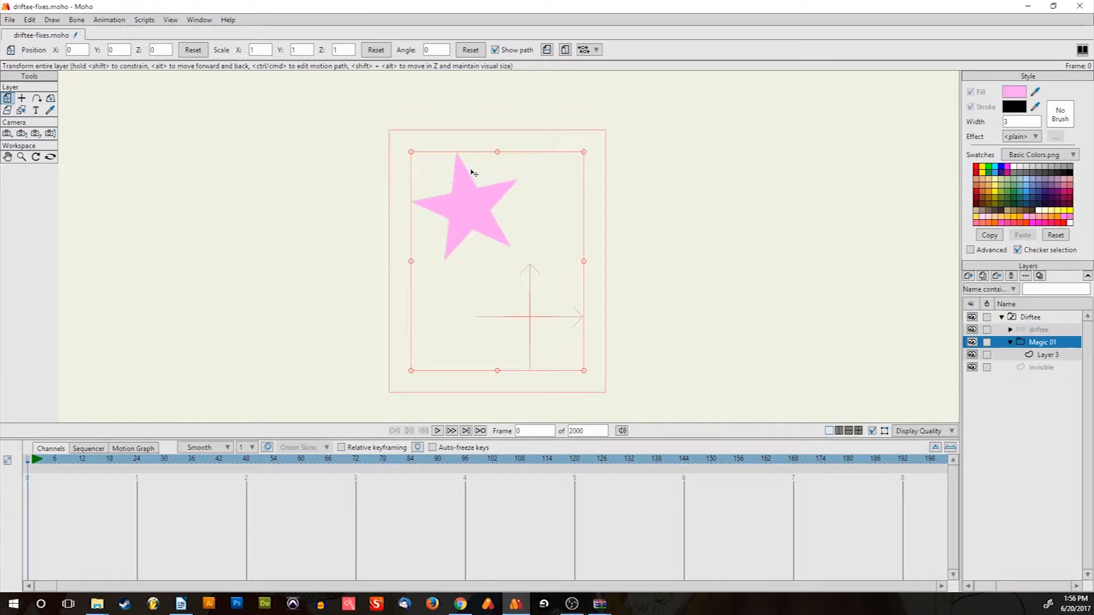
# Select Layer 3, which holds the pink star, in the Magic 01 group
pyautogui.click(1057, 354)
pyautogui.scroll(4, 481, 196)
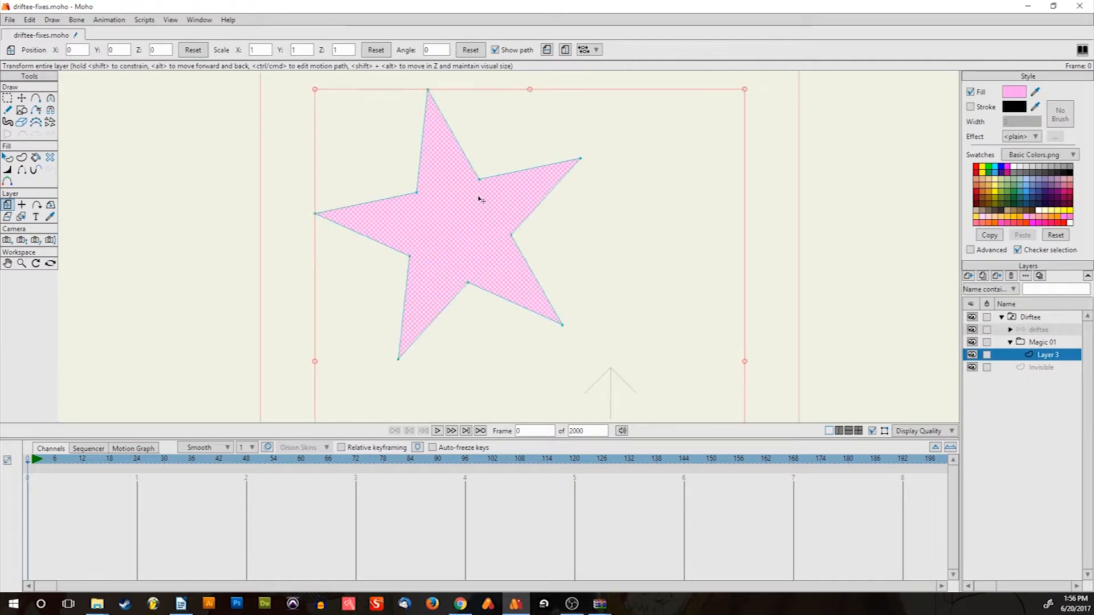
pyautogui.scroll(-5, 480, 200)
pyautogui.scroll(3, 484, 216)
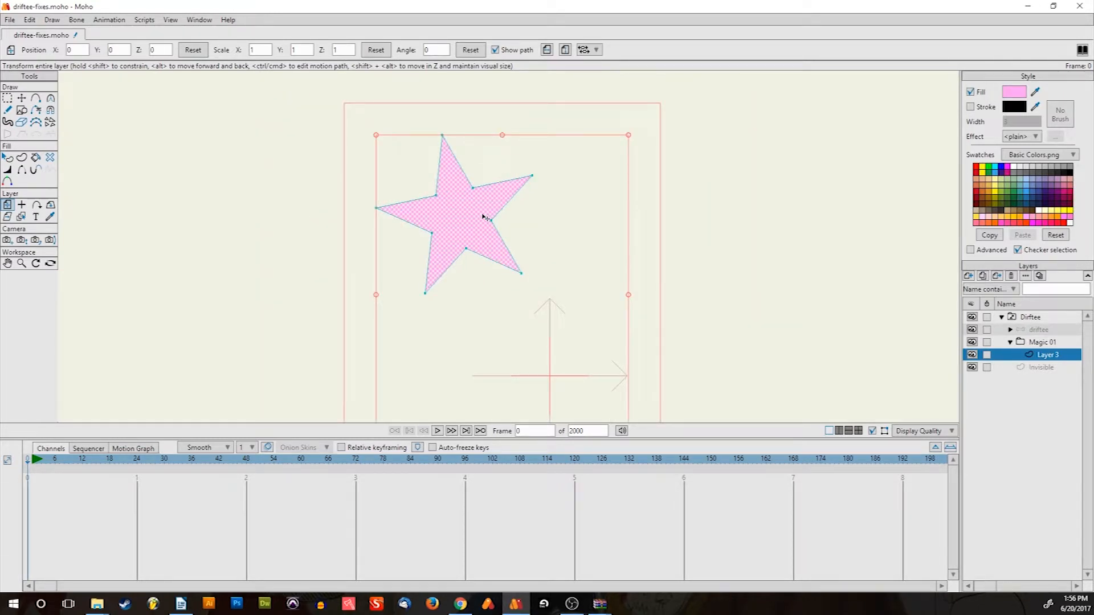
pyautogui.scroll(3, 483, 219)
pyautogui.scroll(-4, 483, 222)
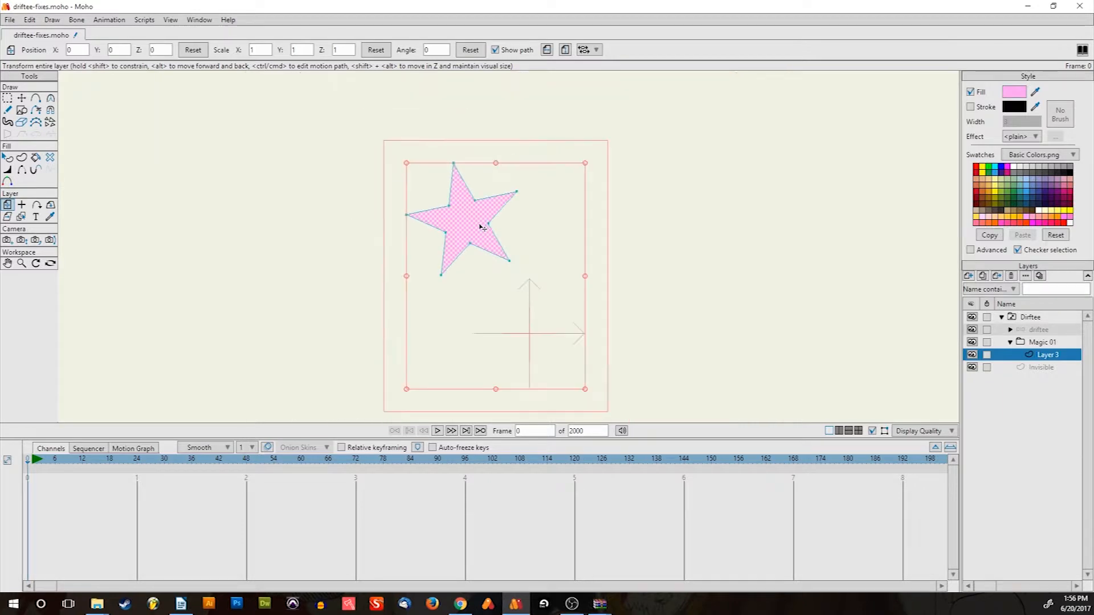
pyautogui.scroll(2, 484, 227)
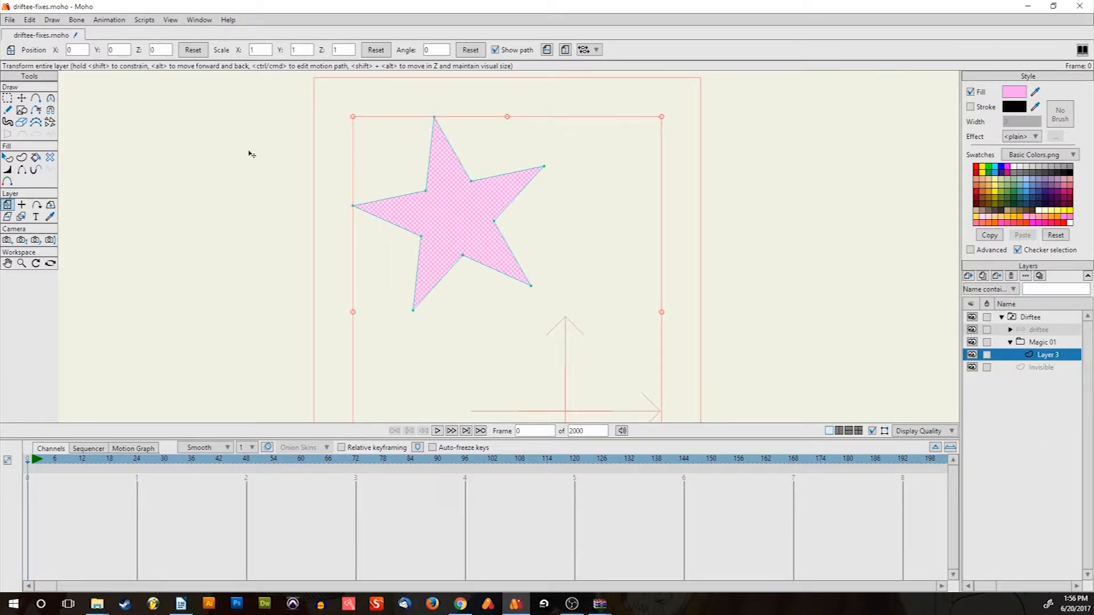
# Add a new vector Layer 2 and drag it beneath Layer 3
pyautogui.click(969, 276)
pyautogui.click(976, 287)
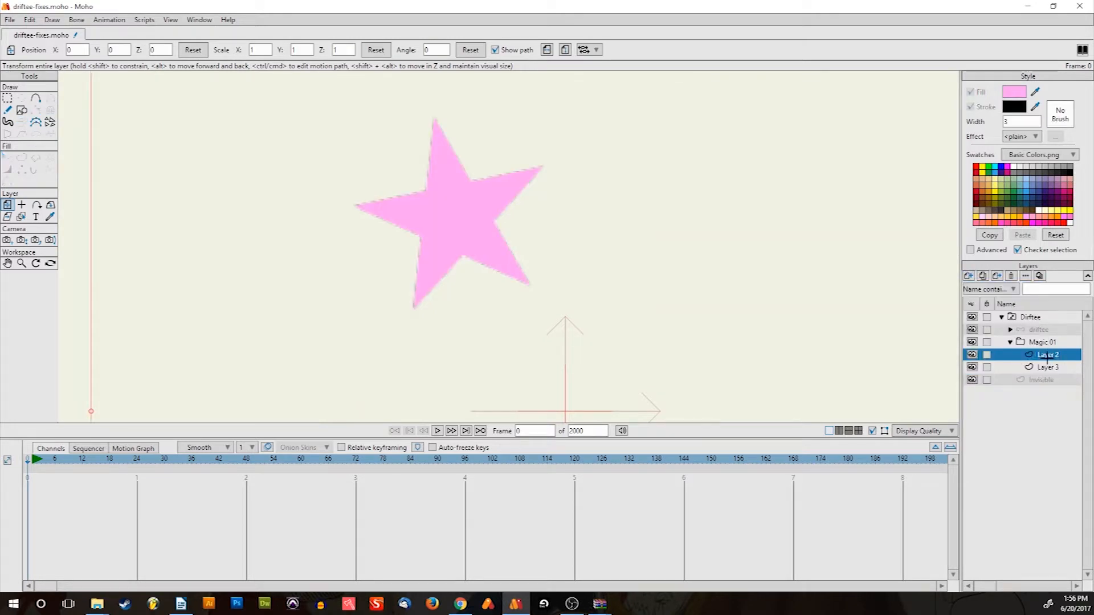
pyautogui.moveTo(1055, 381); pyautogui.dragTo(1051, 369)
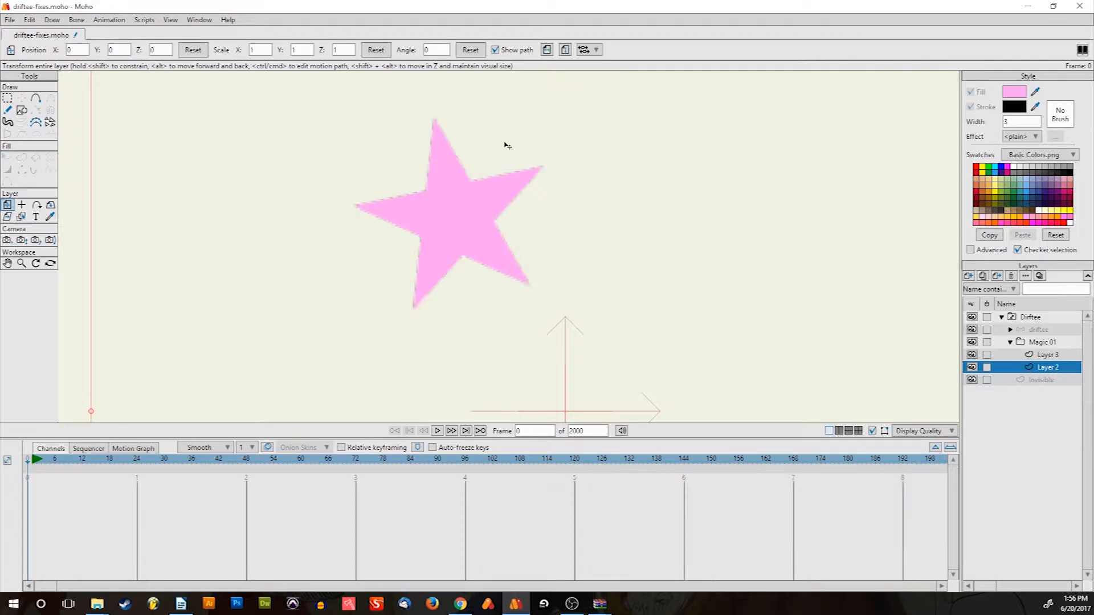
pyautogui.click(22, 110)
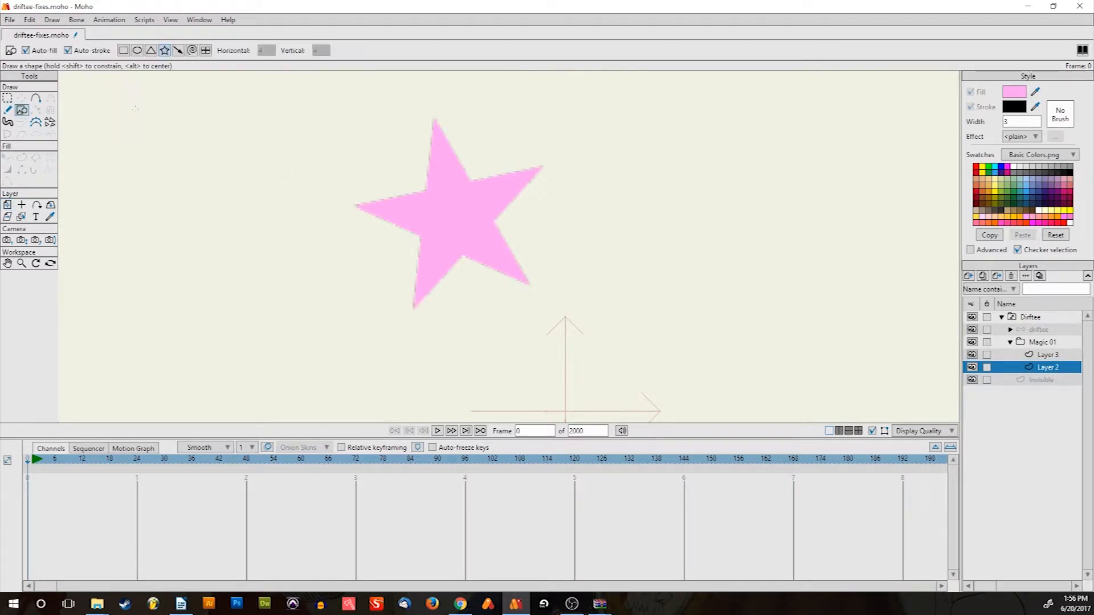
# Draw a closed, spiky burst outline on Layer 2 with Add Points
pyautogui.click(36, 98)
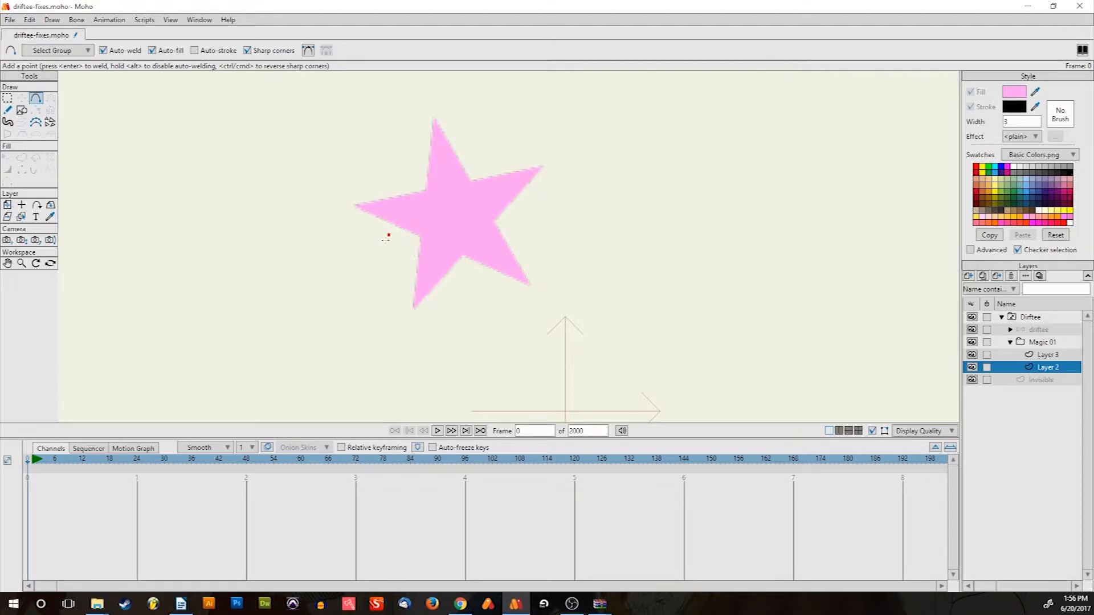
pyautogui.moveTo(386, 239); pyautogui.dragTo(389, 294)
pyautogui.moveTo(389, 295); pyautogui.dragTo(432, 345)
pyautogui.moveTo(431, 345); pyautogui.dragTo(471, 163)
pyautogui.moveTo(470, 164); pyautogui.dragTo(388, 235)
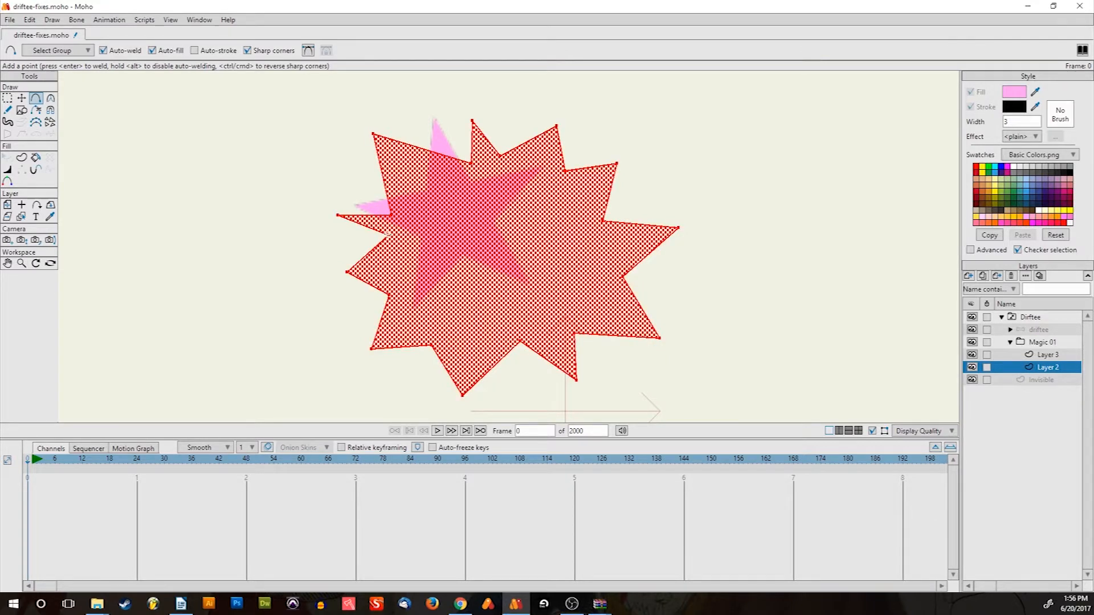
pyautogui.scroll(-4, 477, 229)
pyautogui.scroll(4, 477, 229)
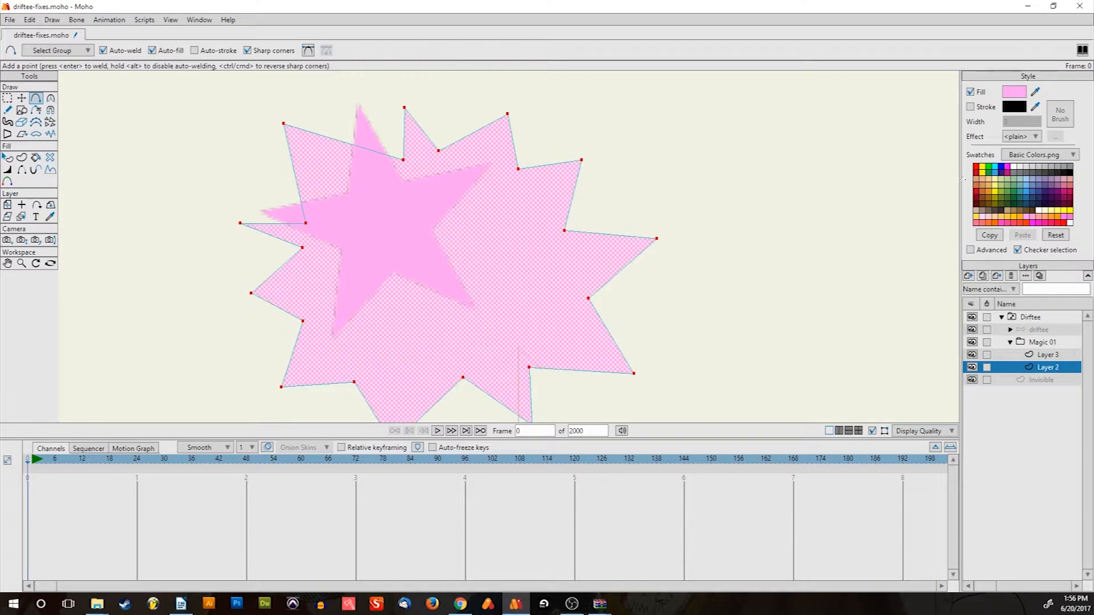
# Fill the burst shape yellow
pyautogui.click(1062, 210)
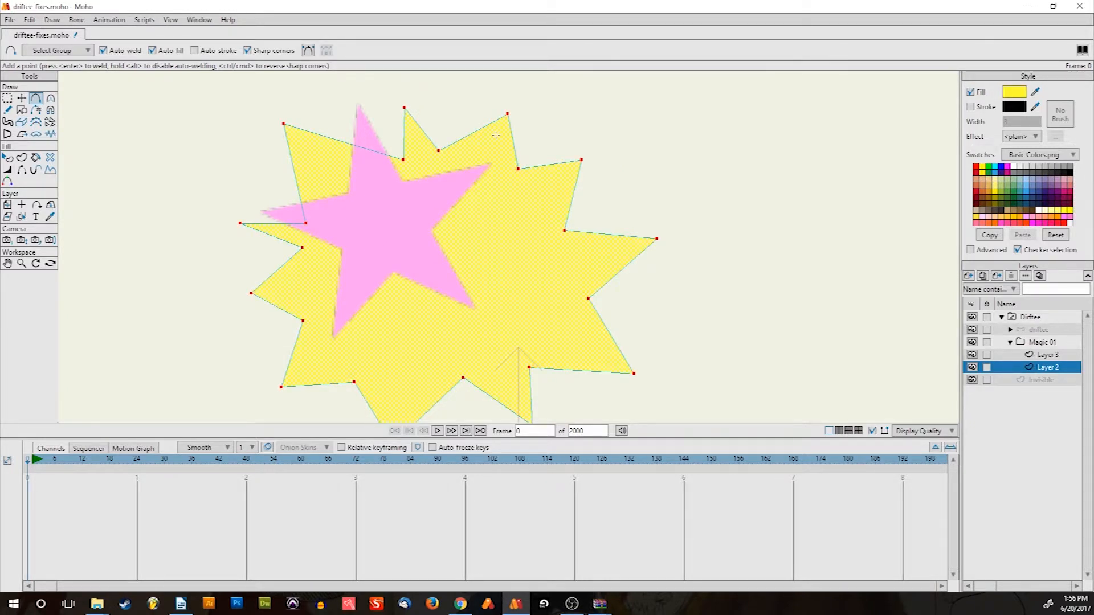
pyautogui.scroll(-3, 496, 135)
pyautogui.scroll(3, 499, 154)
# Check the Magic 01 group, then Layer 2 with the yellow burst
pyautogui.click(1040, 344)
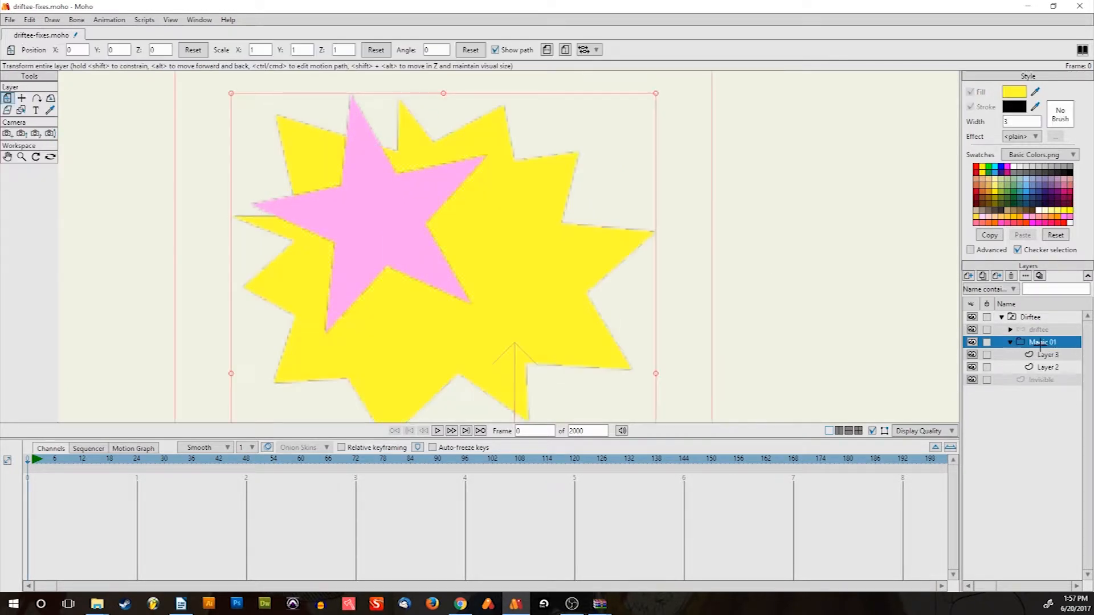
pyautogui.scroll(-3, 371, 245)
pyautogui.scroll(3, 372, 245)
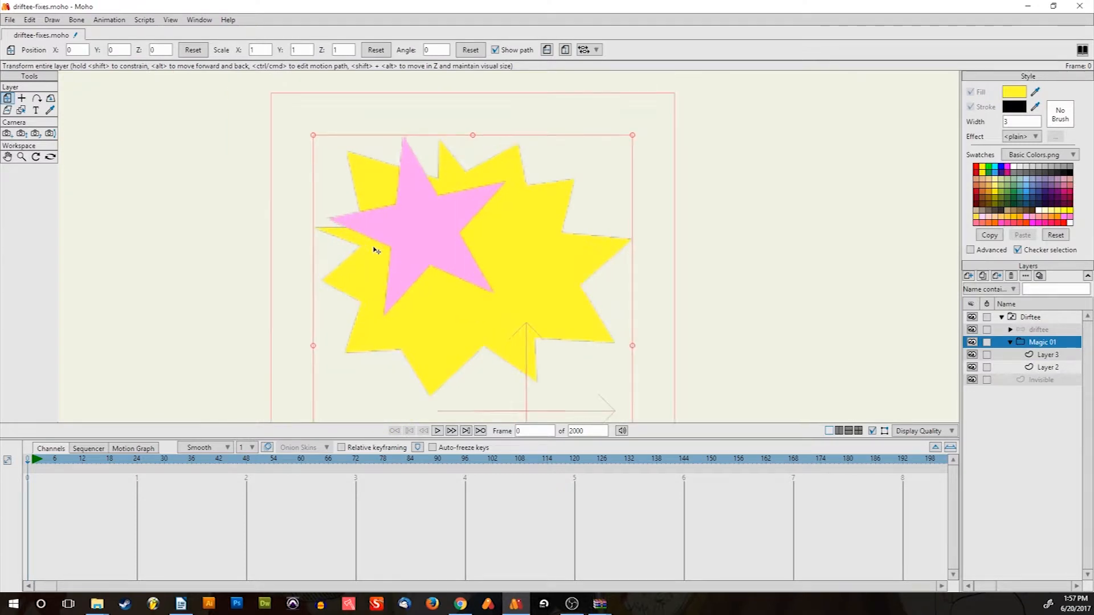
pyautogui.scroll(2, 376, 251)
pyautogui.scroll(-5, 376, 251)
pyautogui.scroll(3, 385, 273)
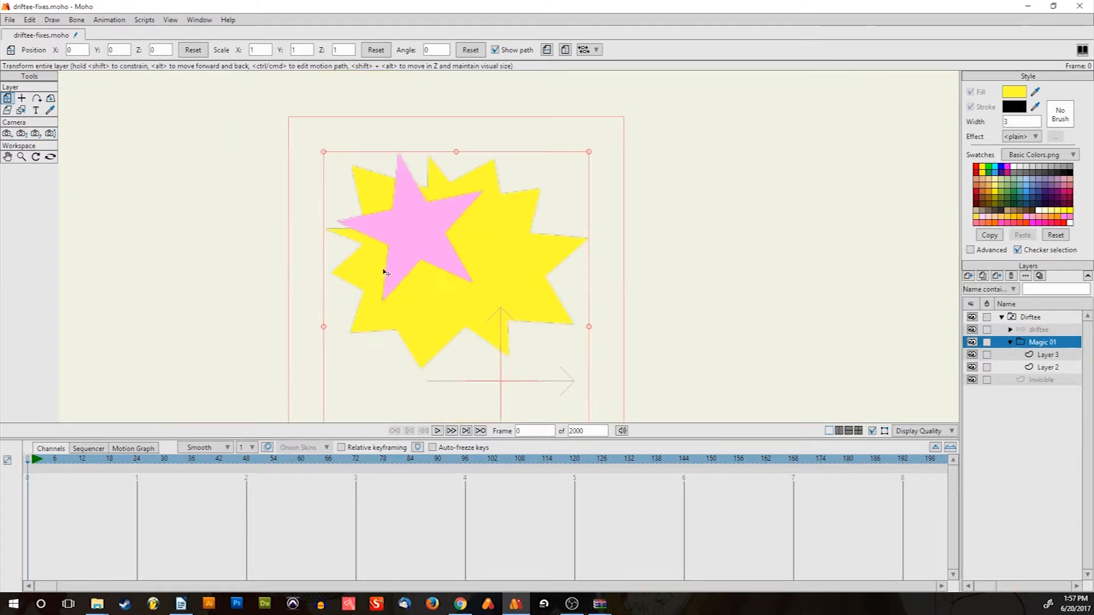
pyautogui.scroll(-1, 397, 283)
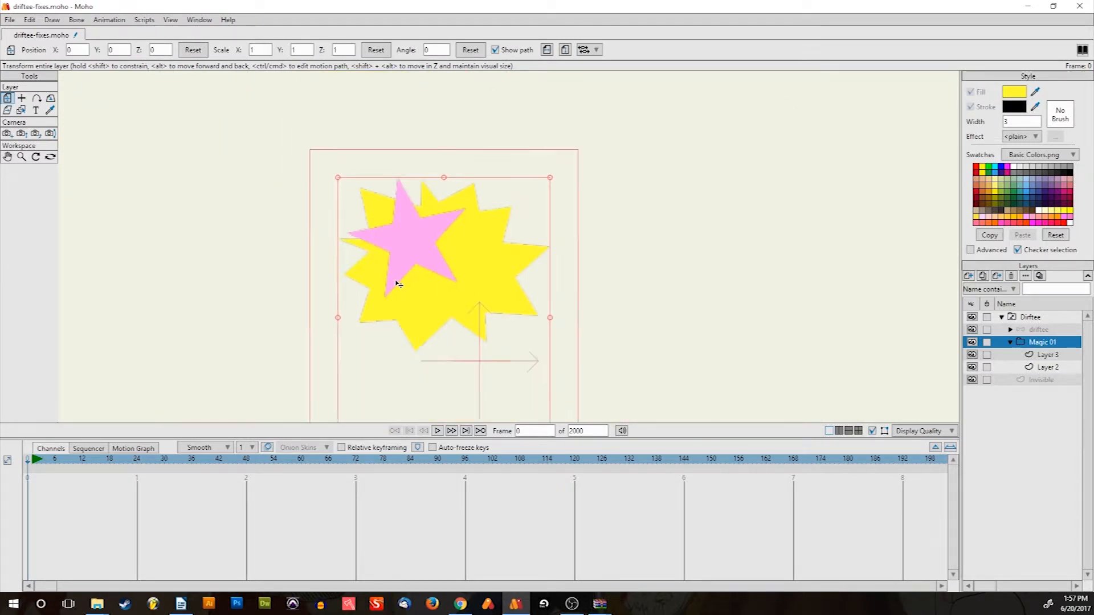
pyautogui.click(1070, 367)
pyautogui.scroll(3, 555, 249)
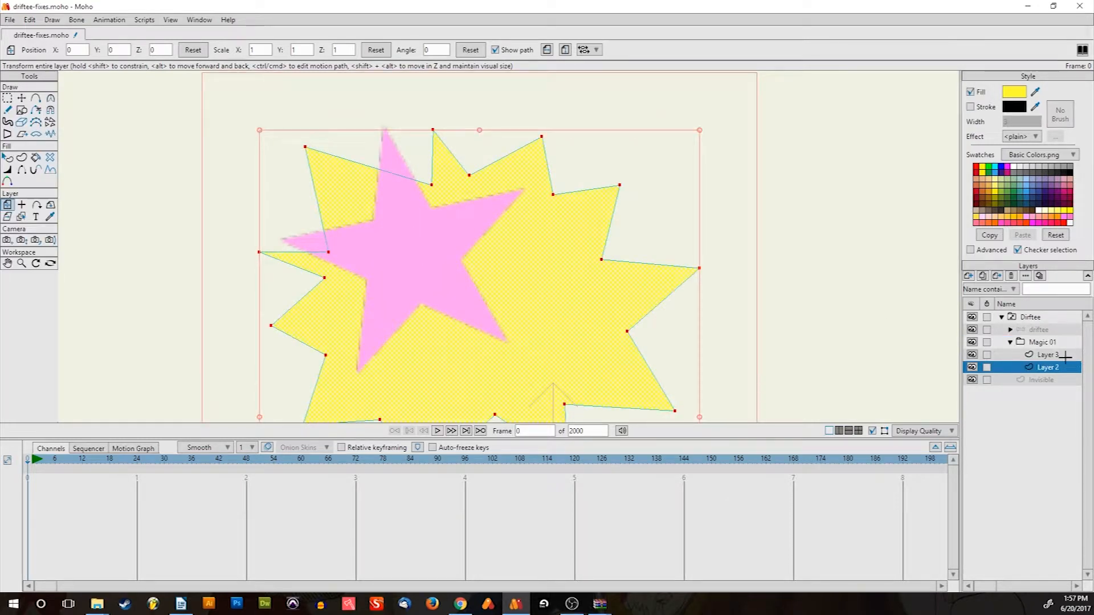
pyautogui.scroll(-4, 439, 319)
pyautogui.scroll(2, 503, 283)
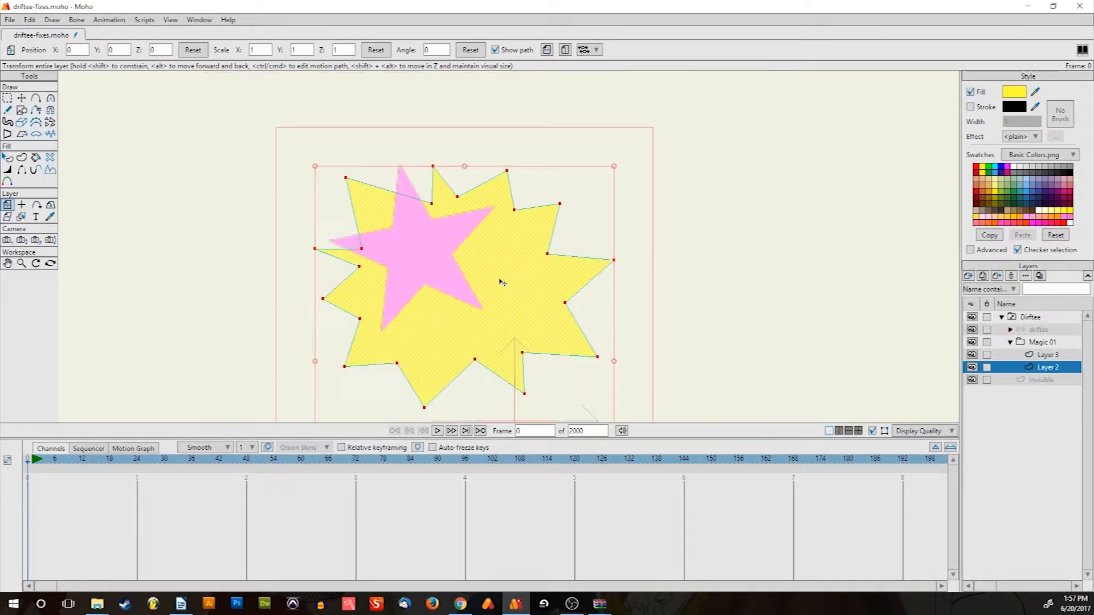
# On Layer 3, place a smaller rotated copy of the star on the burst's right and make it white
pyautogui.click(1035, 352)
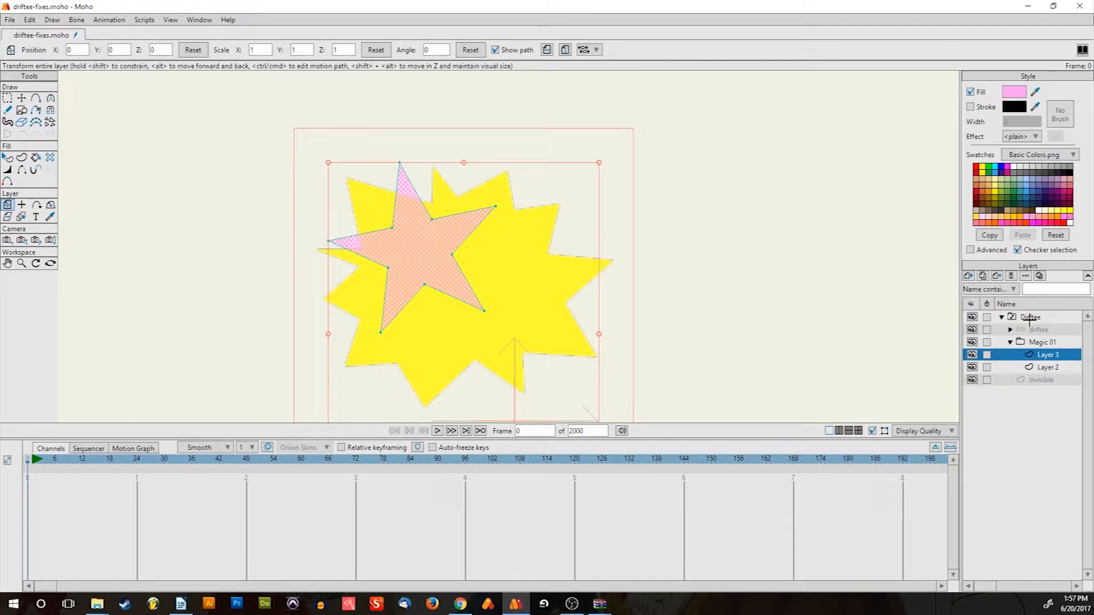
pyautogui.hotkey('ctrl', 'a')
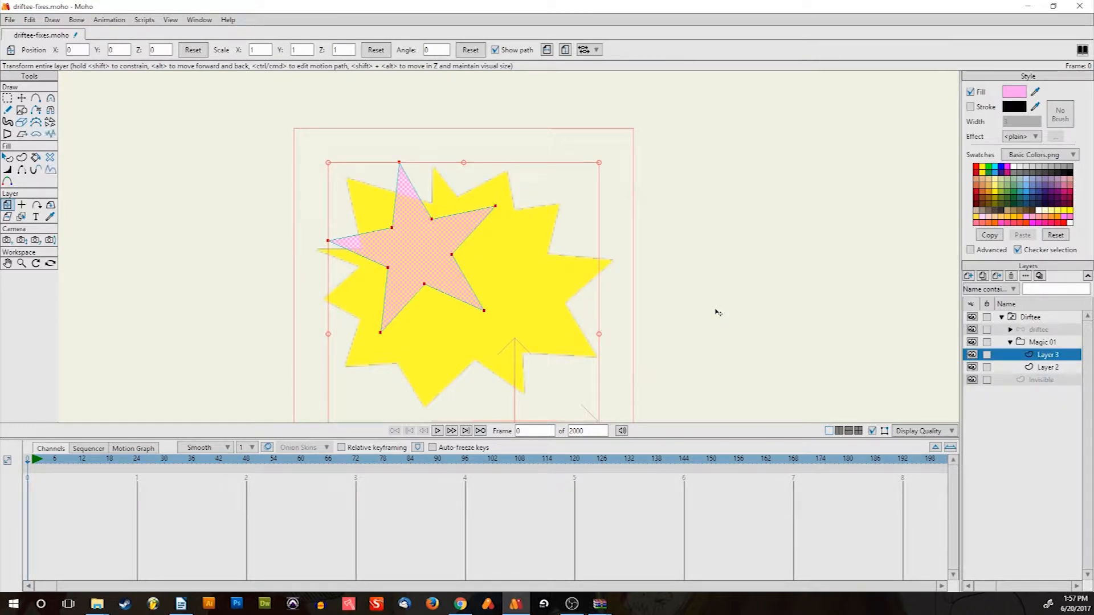
pyautogui.press('t')
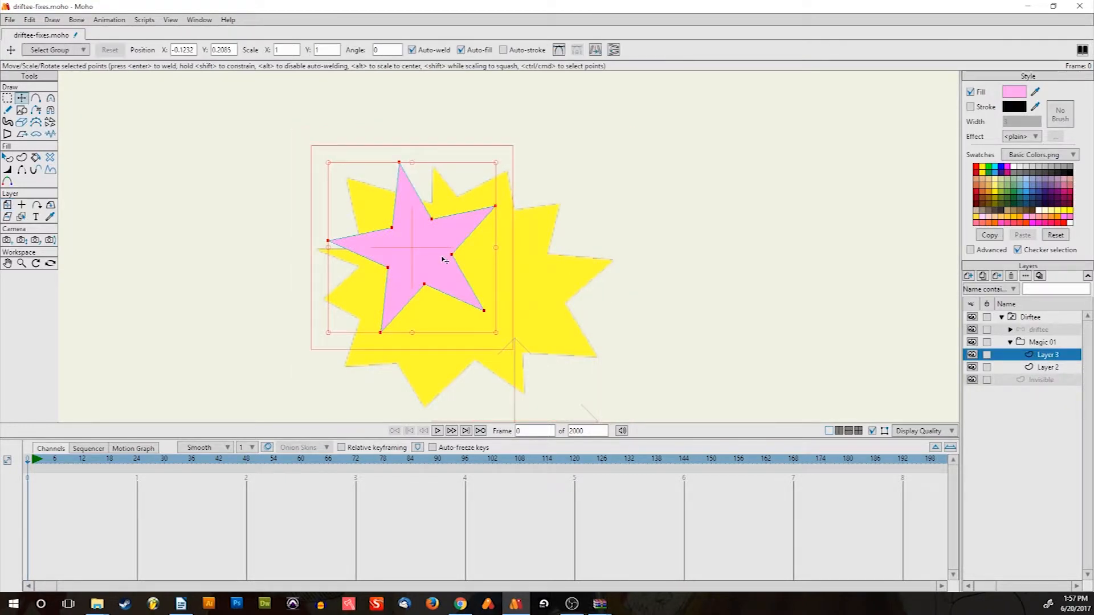
pyautogui.moveTo(443, 259); pyautogui.dragTo(592, 313)
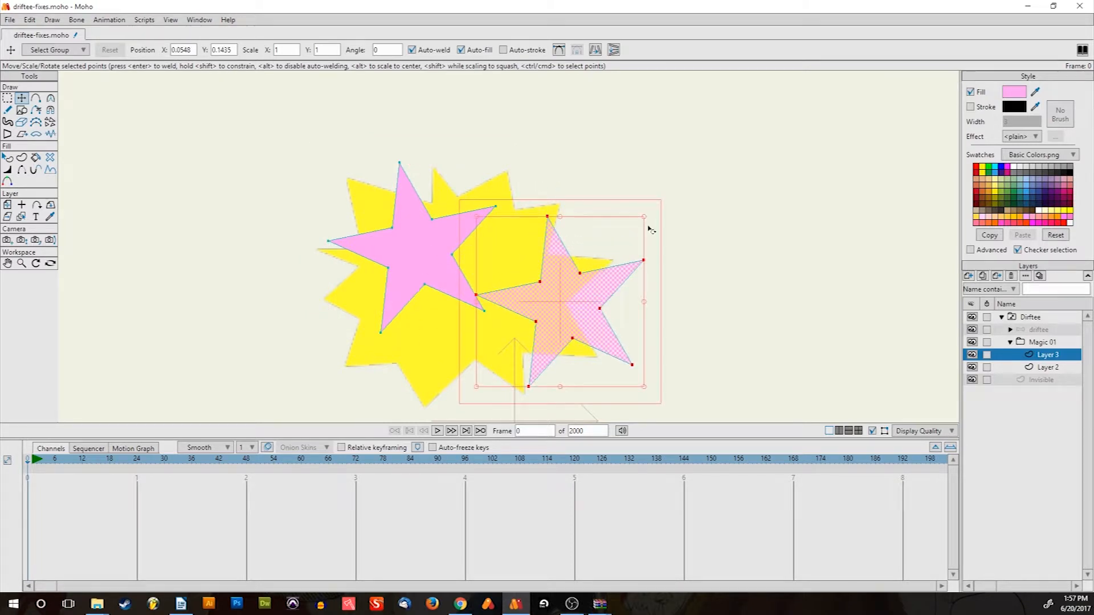
pyautogui.moveTo(654, 216); pyautogui.dragTo(687, 278)
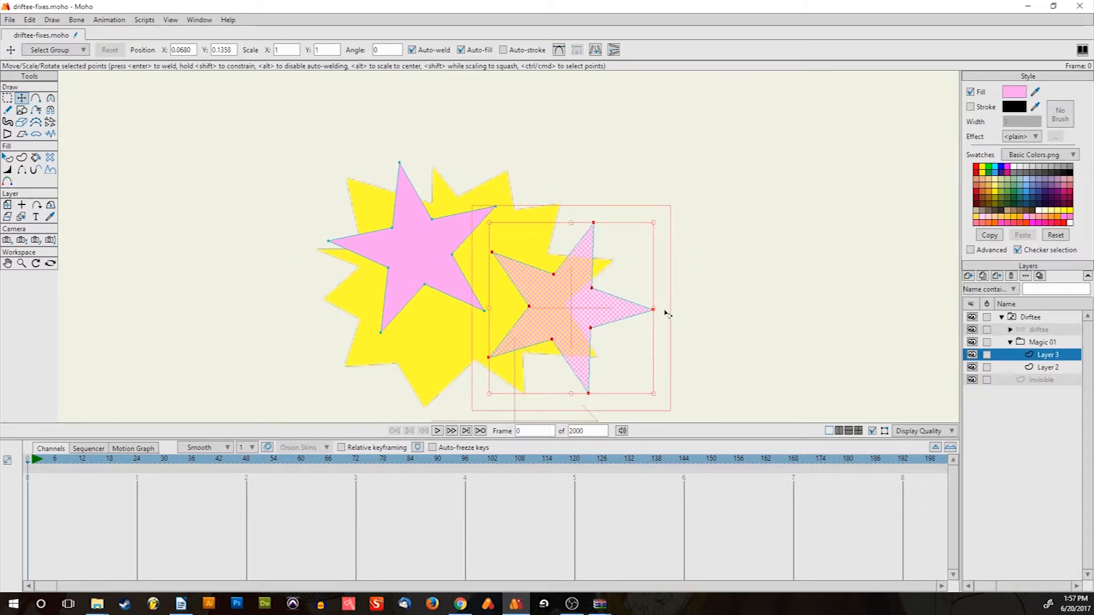
pyautogui.moveTo(654, 228); pyautogui.dragTo(648, 274)
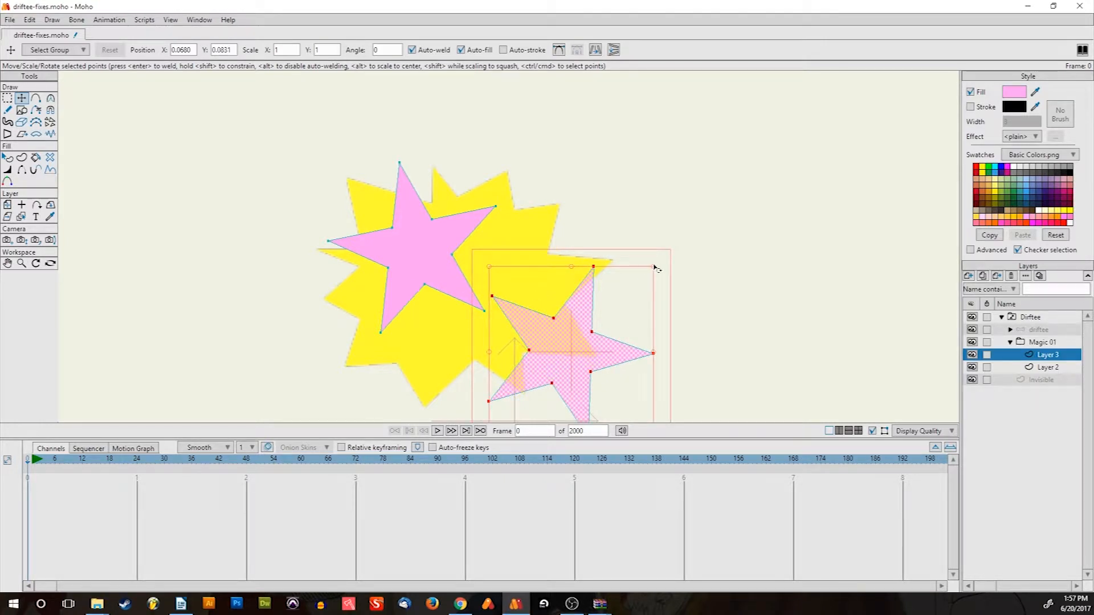
pyautogui.hotkey('ctrl', 'z')
pyautogui.moveTo(656, 224); pyautogui.dragTo(587, 298)
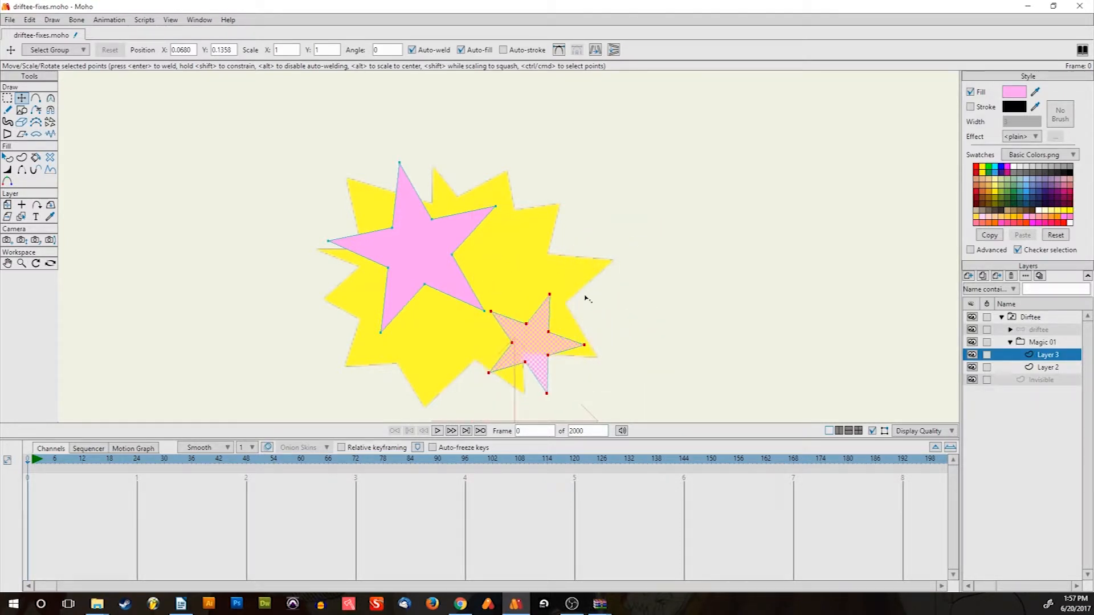
pyautogui.moveTo(545, 340); pyautogui.dragTo(562, 301)
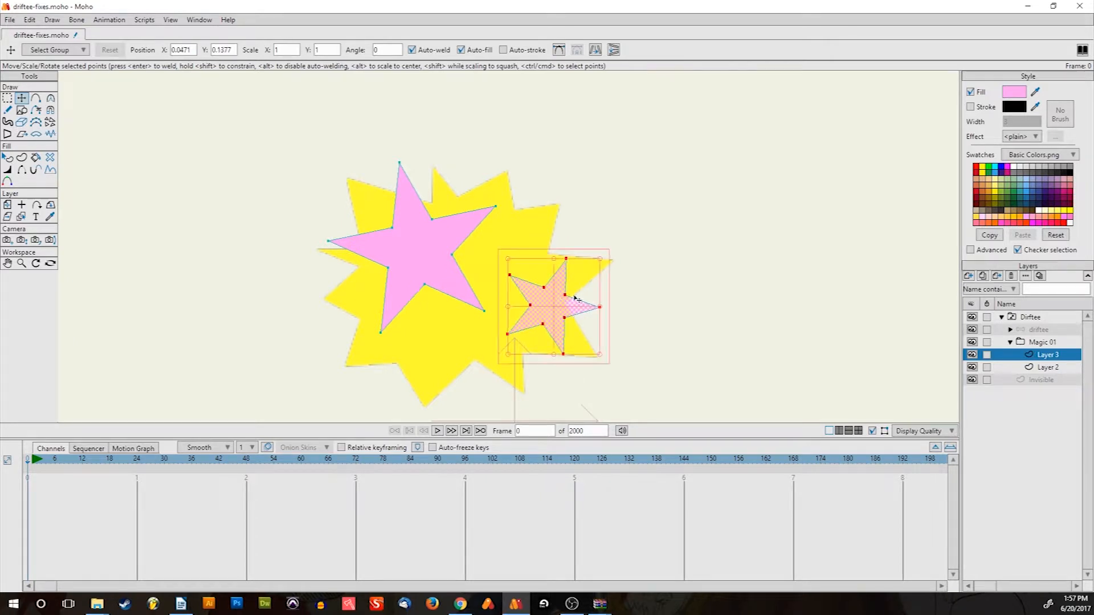
pyautogui.click(1014, 166)
pyautogui.click(1062, 342)
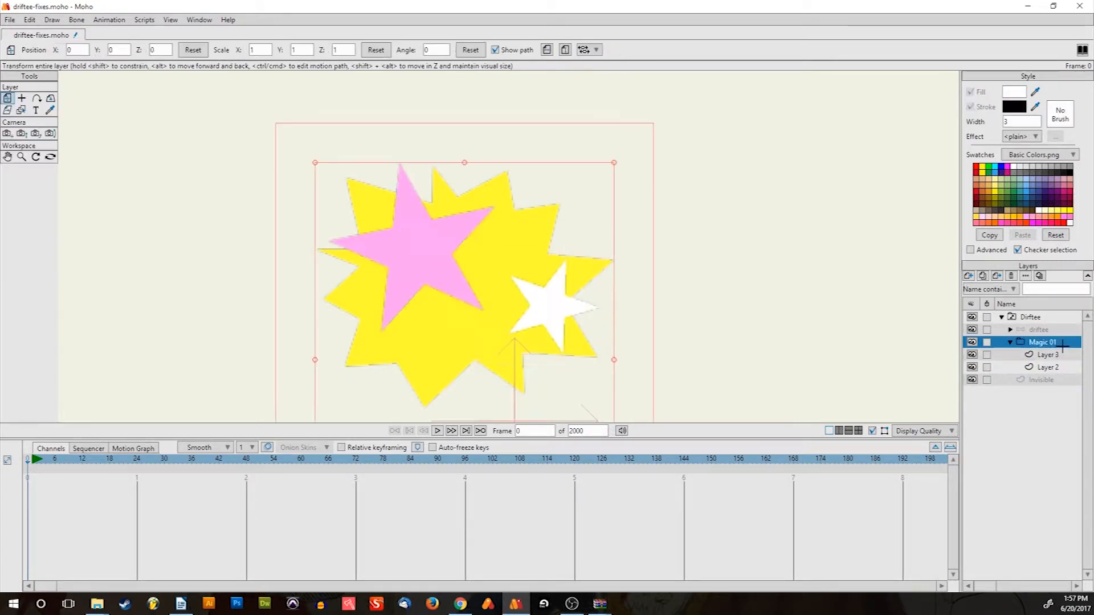
# Collapse Magic 01 and switch between it, the Invisible layer and driftee to compare them
pyautogui.scroll(-5, 530, 297)
pyautogui.scroll(4, 477, 283)
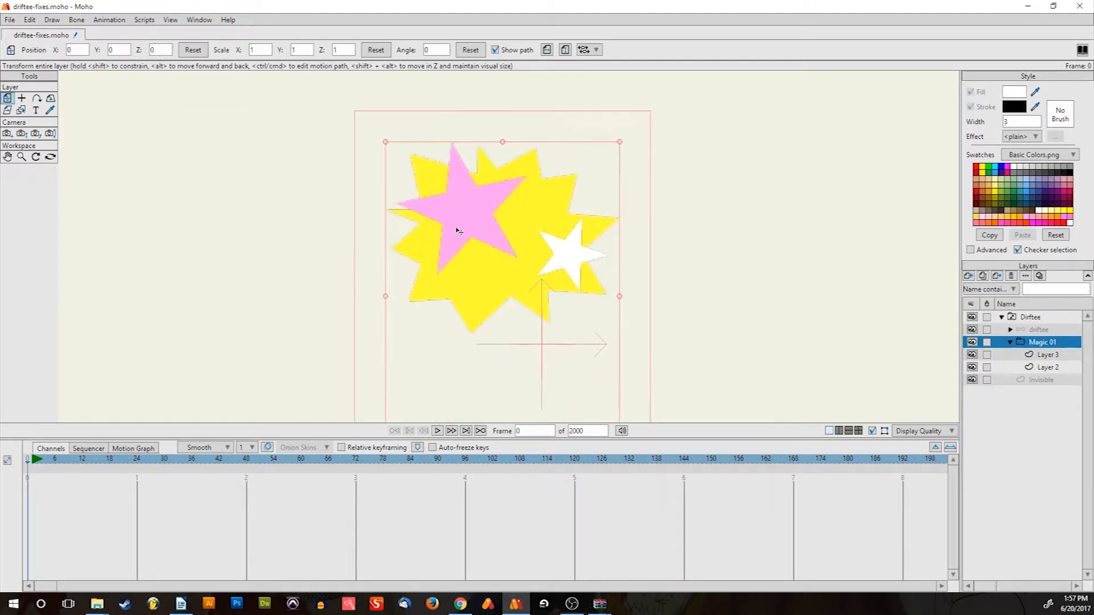
pyautogui.scroll(-4, 419, 259)
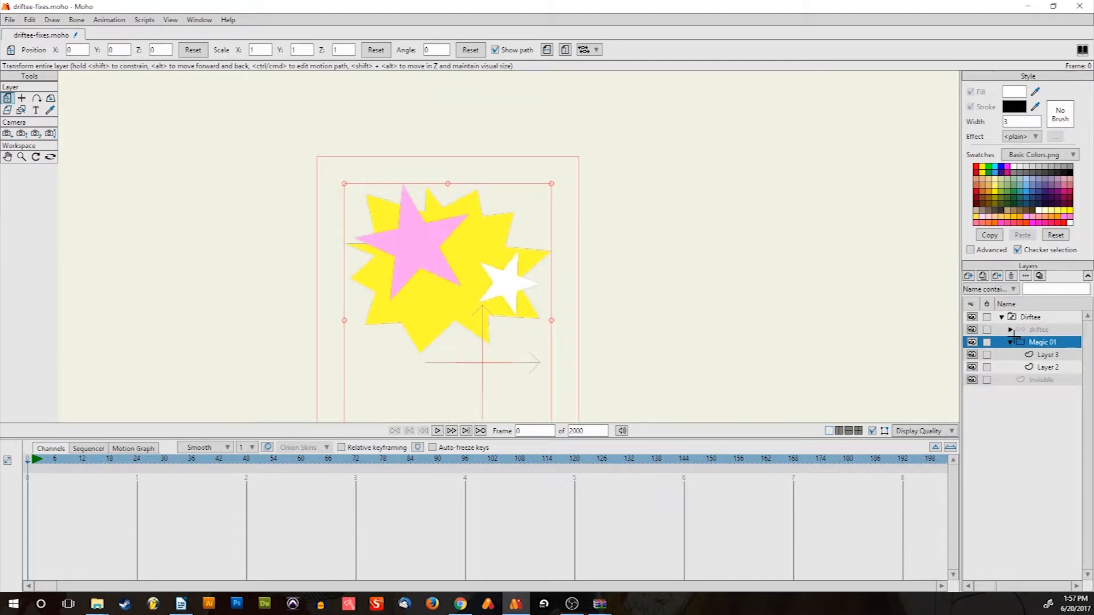
pyautogui.click(1010, 342)
pyautogui.click(1035, 354)
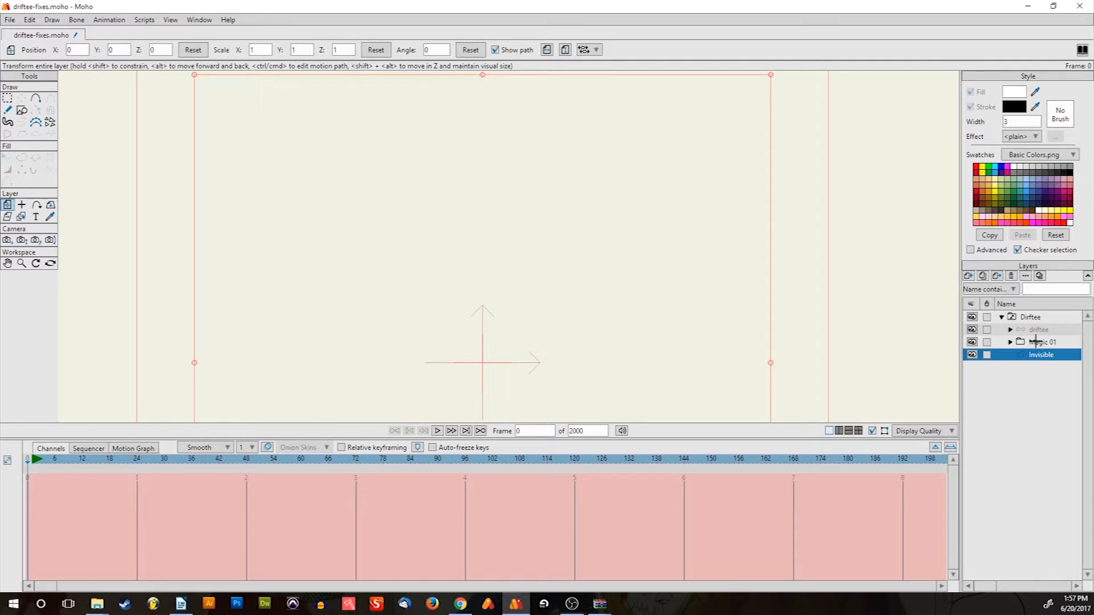
pyautogui.click(1036, 342)
pyautogui.click(1039, 329)
pyautogui.scroll(-4, 589, 201)
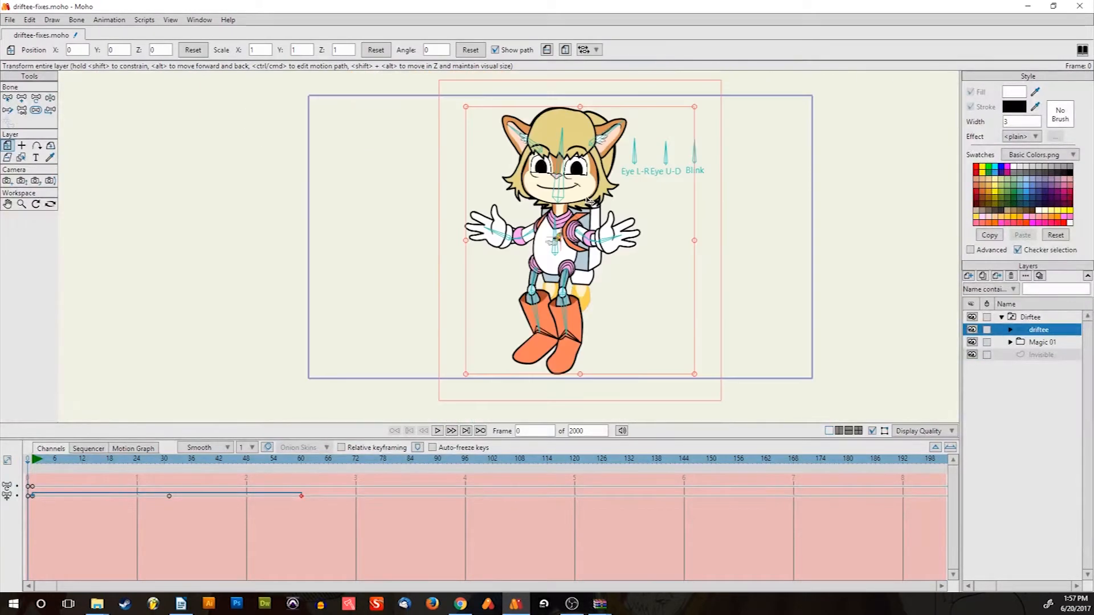
pyautogui.click(1034, 340)
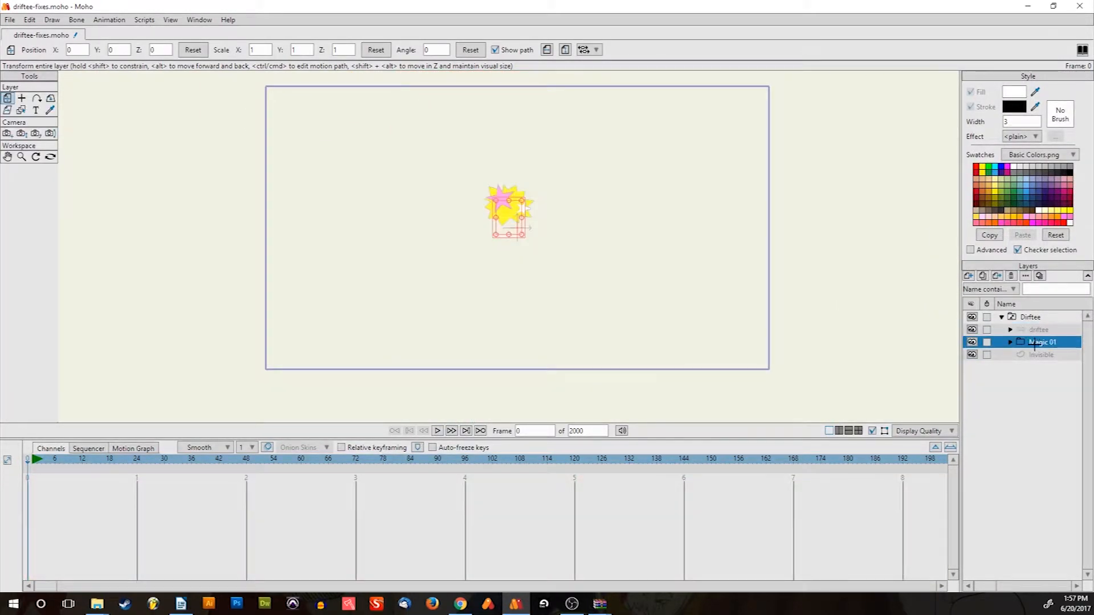
pyautogui.click(1037, 353)
pyautogui.click(1035, 342)
pyautogui.click(1033, 329)
pyautogui.click(1038, 342)
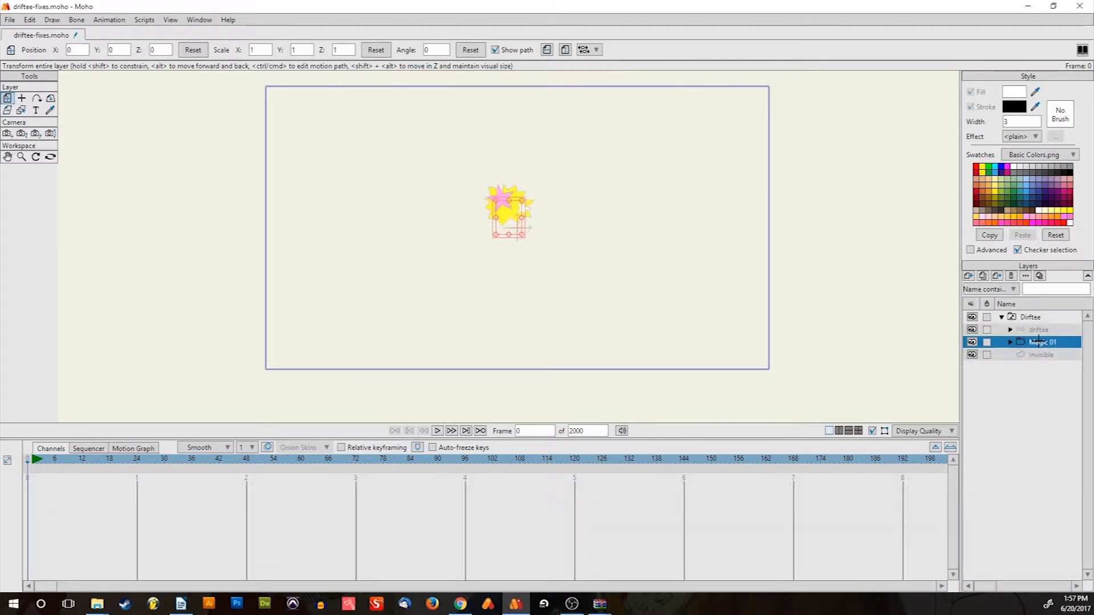
# Move the Magic 01 group to position X 0.0863, Y -0.1479
pyautogui.scroll(4, 450, 200)
pyautogui.moveTo(594, 223); pyautogui.dragTo(626, 267)
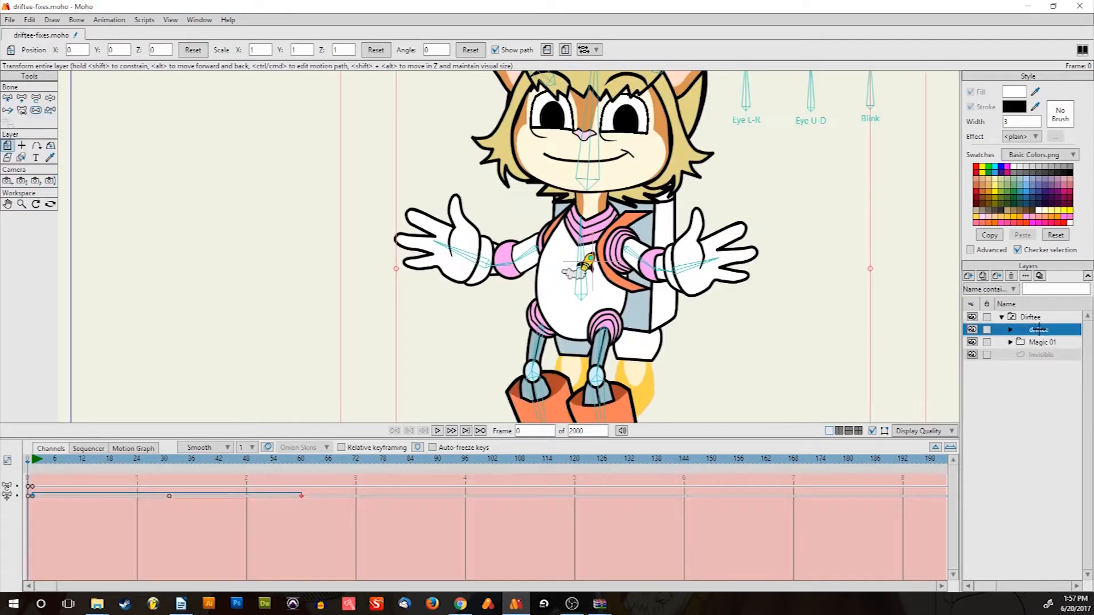
pyautogui.click(1038, 330)
pyautogui.click(1041, 342)
pyautogui.scroll(-4, 554, 228)
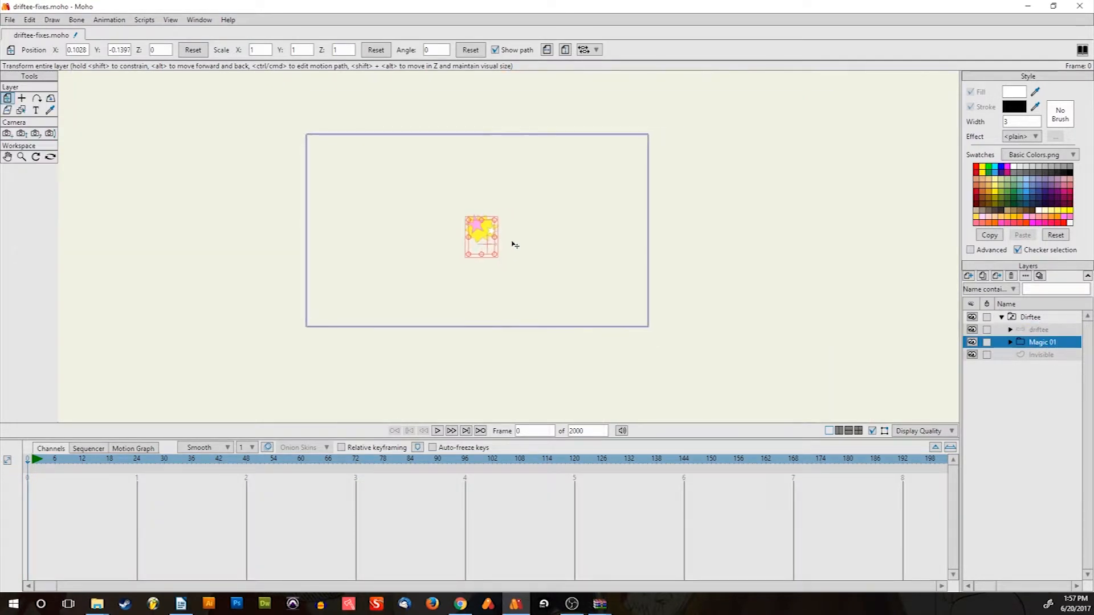
pyautogui.scroll(4, 514, 251)
pyautogui.scroll(2, 495, 244)
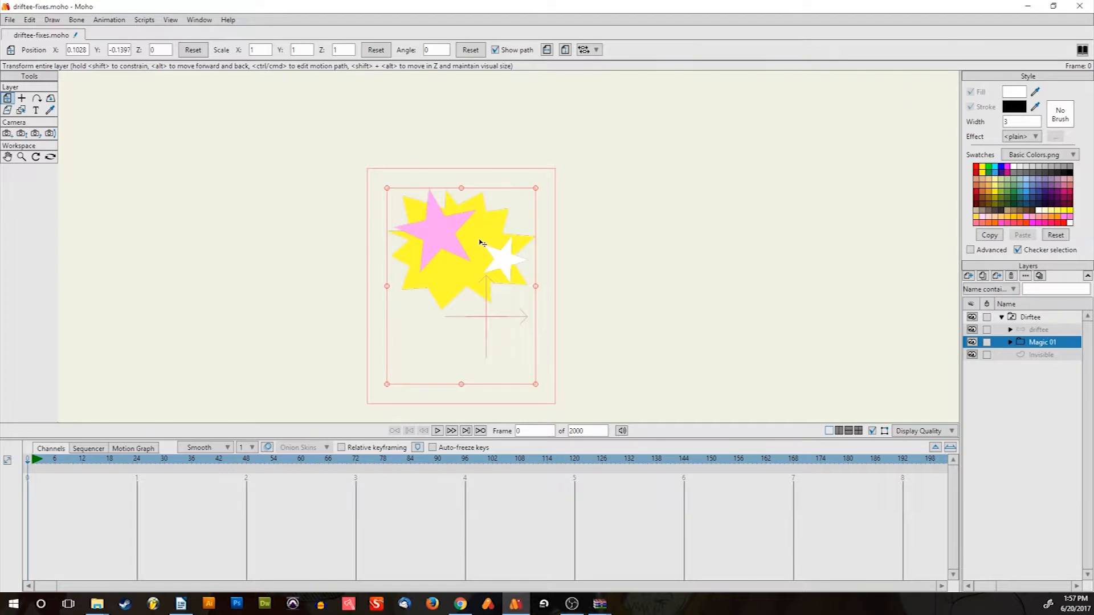
pyautogui.moveTo(480, 244); pyautogui.dragTo(473, 247)
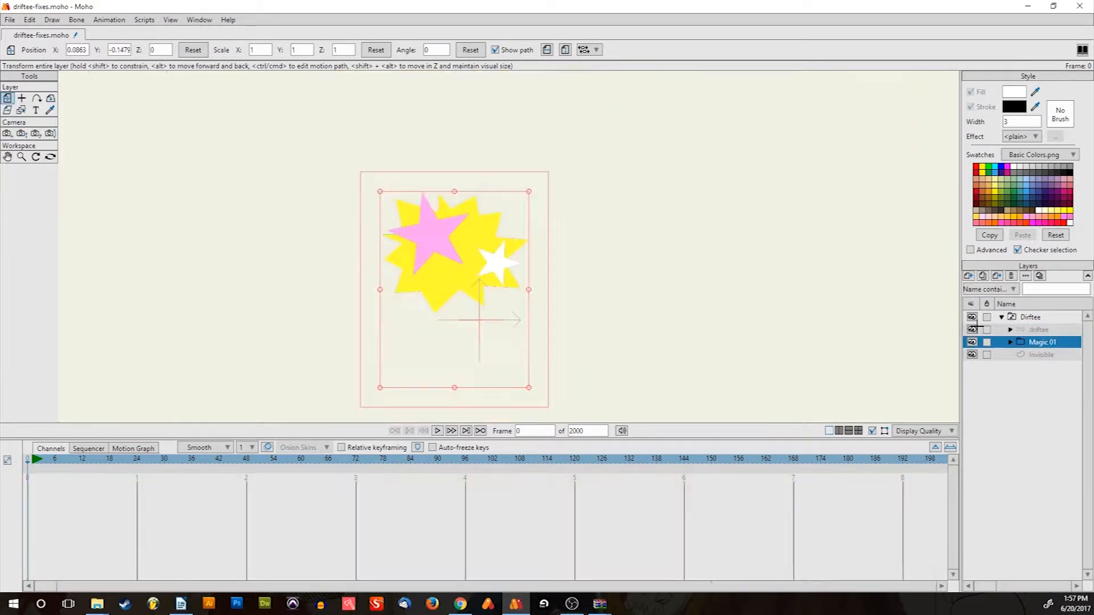
pyautogui.scroll(-3, 439, 252)
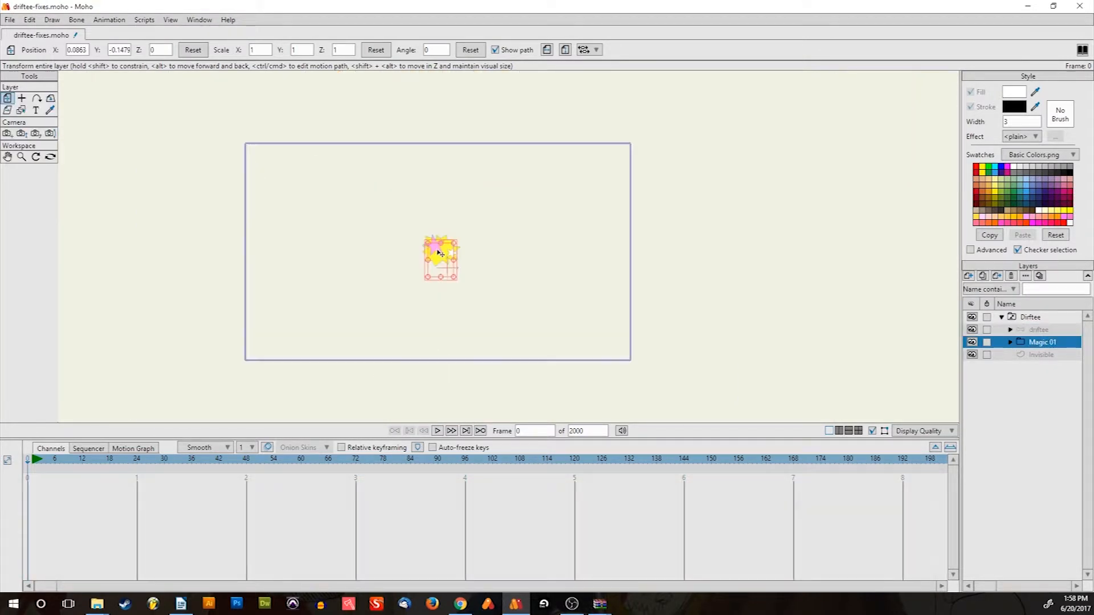
pyautogui.scroll(3, 441, 252)
pyautogui.scroll(1, 441, 249)
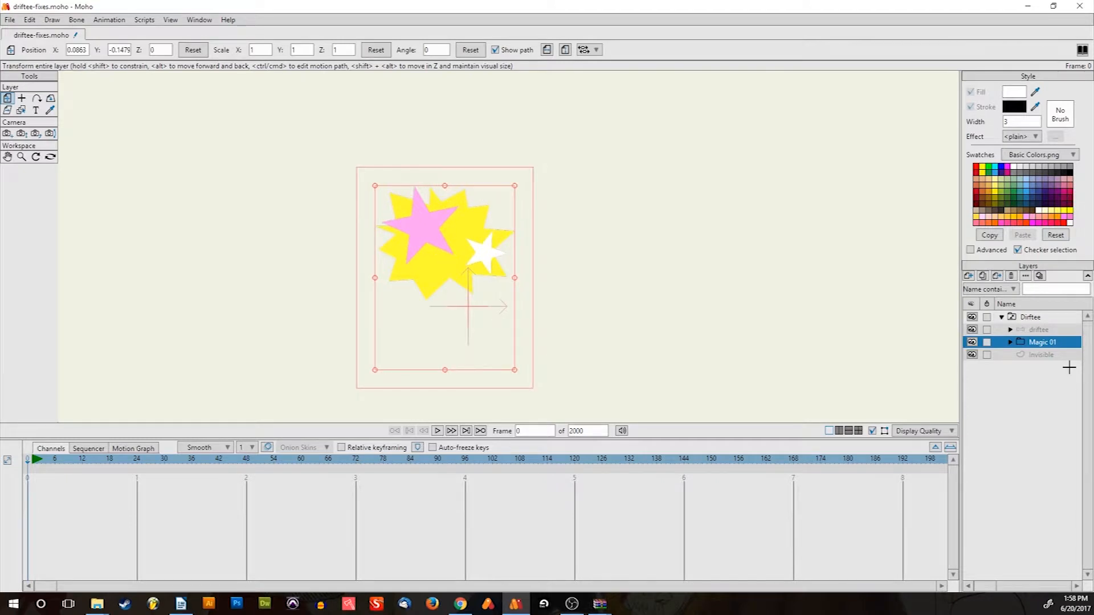
# Duplicate Magic 01 as Magic 2 and scale its Layer 2 burst up about 2.29 times
pyautogui.click(983, 276)
pyautogui.click(1010, 342)
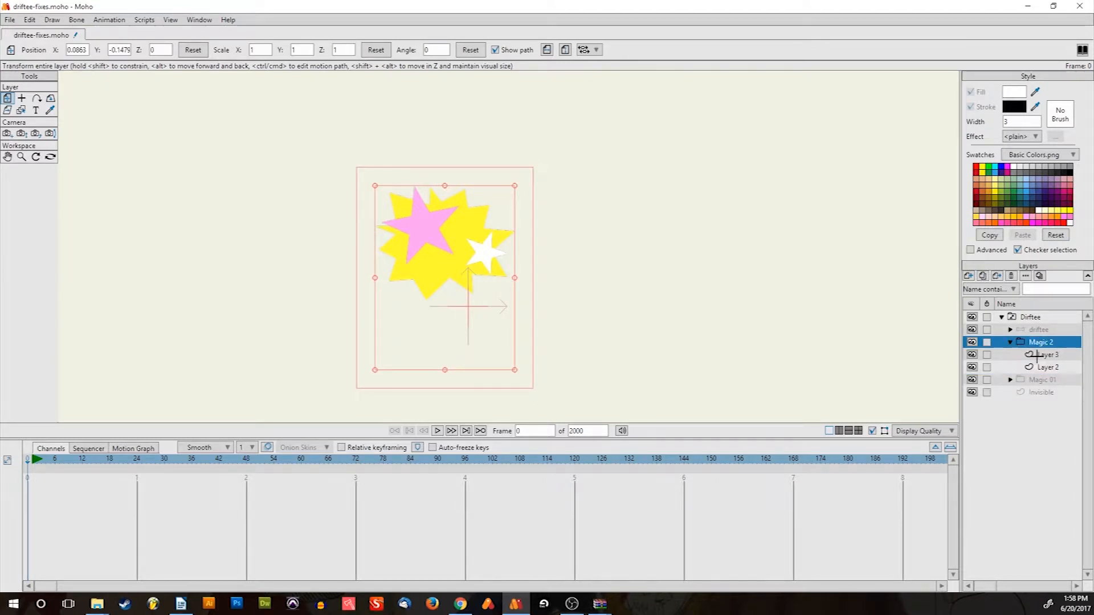
pyautogui.click(1046, 367)
pyautogui.scroll(2, 489, 219)
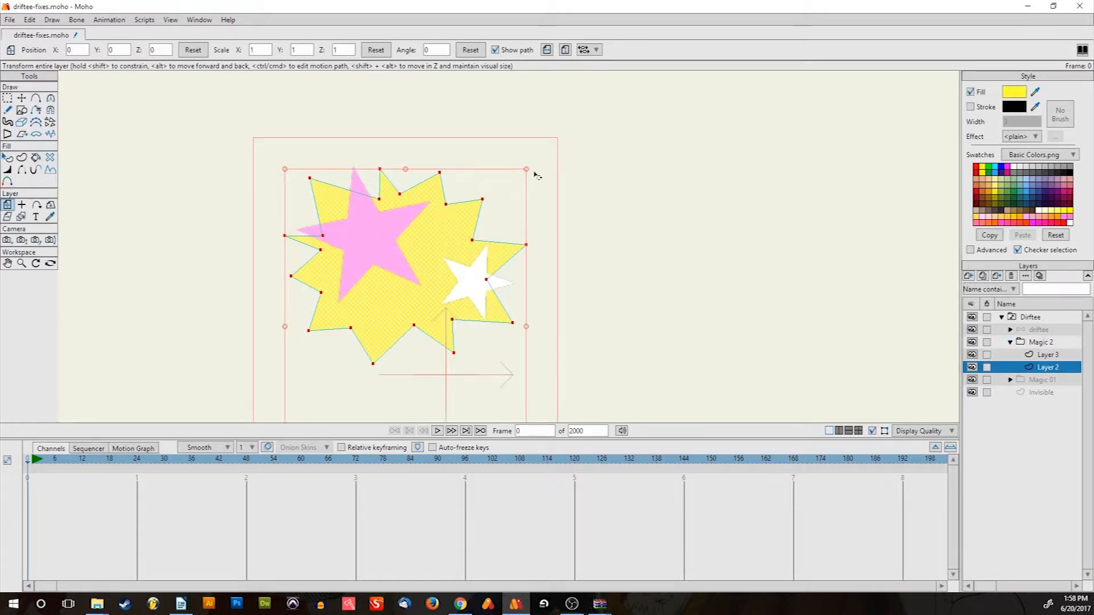
pyautogui.moveTo(527, 170); pyautogui.dragTo(709, 120)
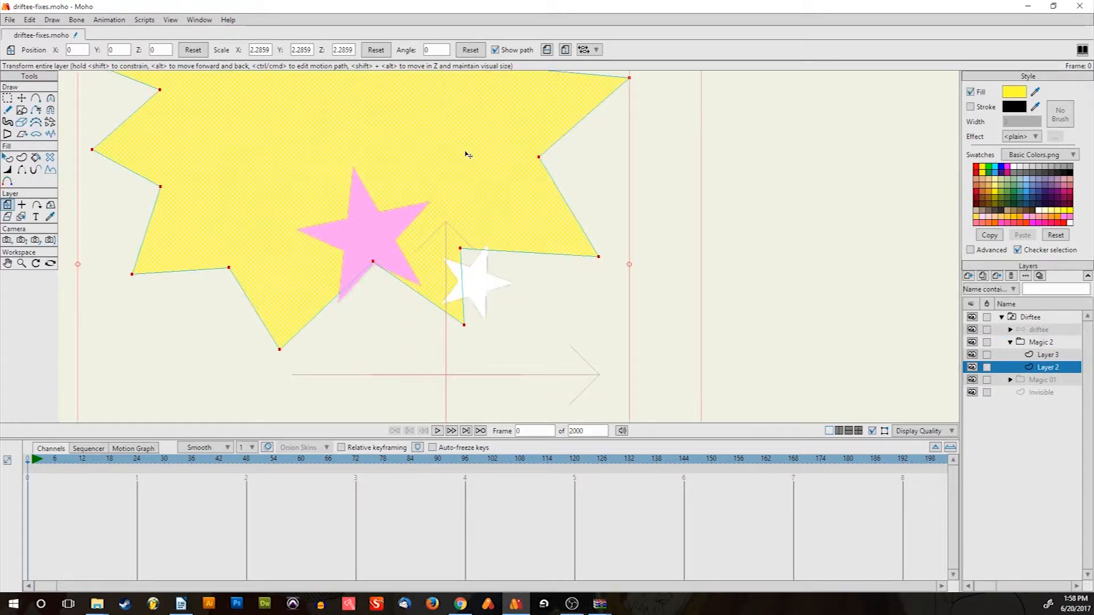
pyautogui.moveTo(513, 300); pyautogui.dragTo(531, 264)
pyautogui.scroll(-2, 512, 232)
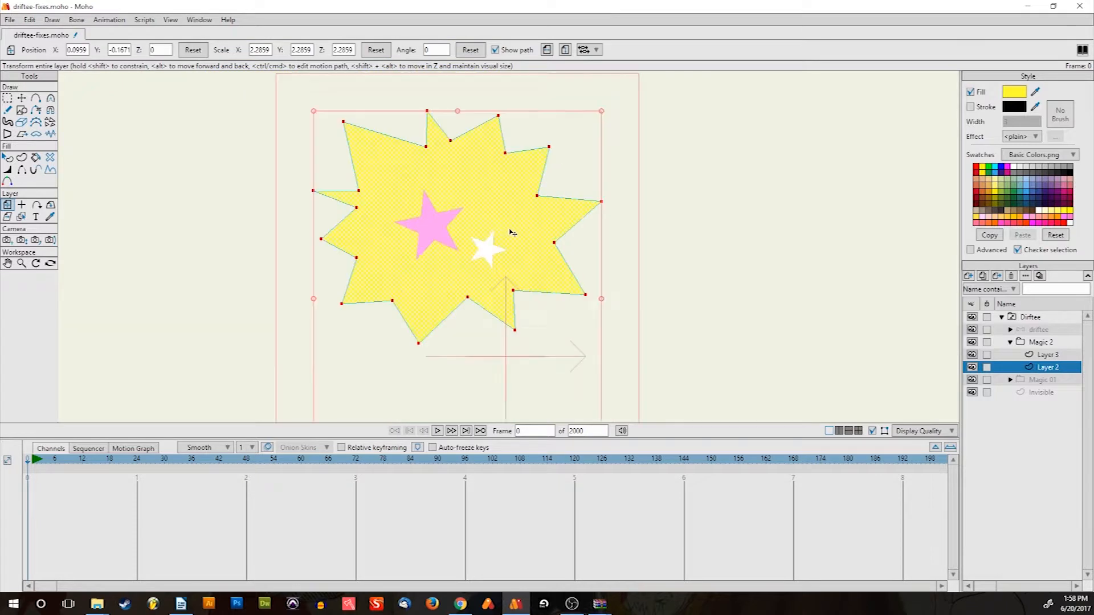
pyautogui.scroll(1, 370, 215)
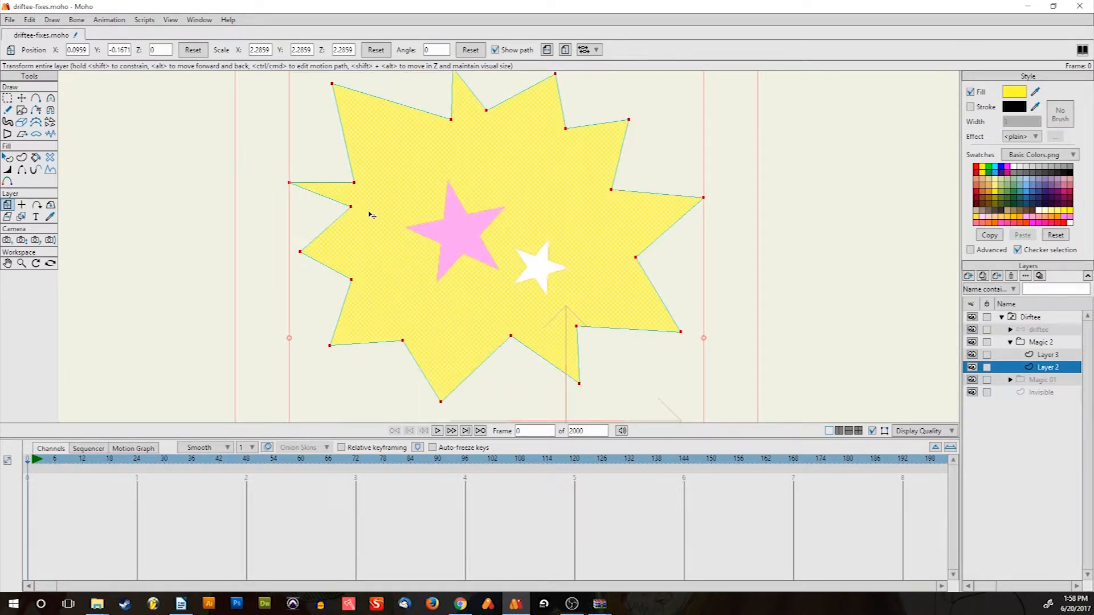
# Pull the burst's left, lower and right tip points outward to make it spikier
pyautogui.press('t')
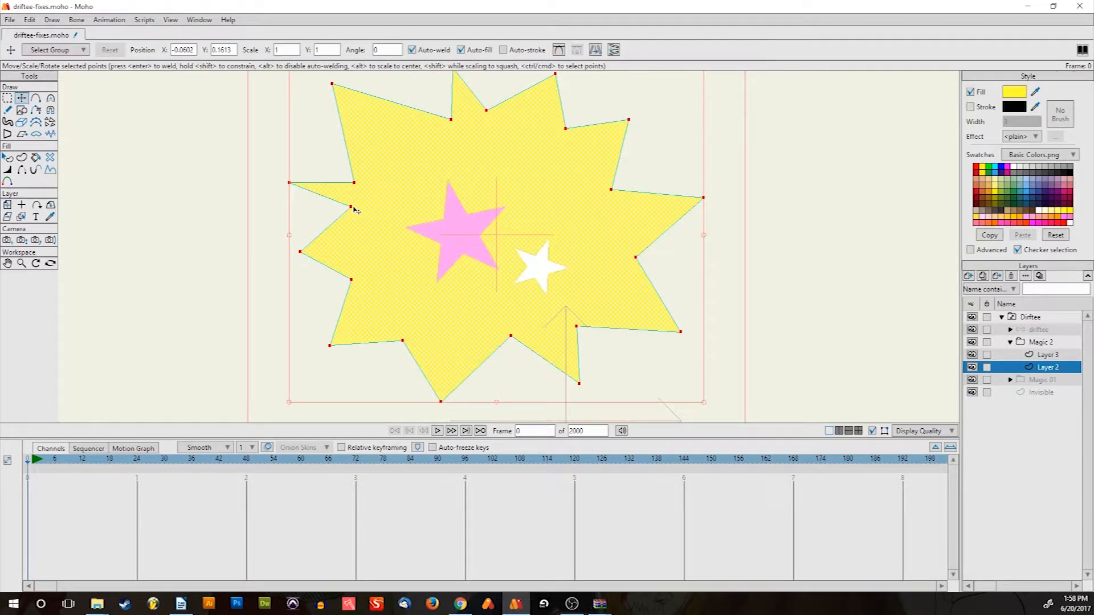
pyautogui.moveTo(351, 206); pyautogui.dragTo(331, 222)
pyautogui.moveTo(356, 187); pyautogui.dragTo(269, 184)
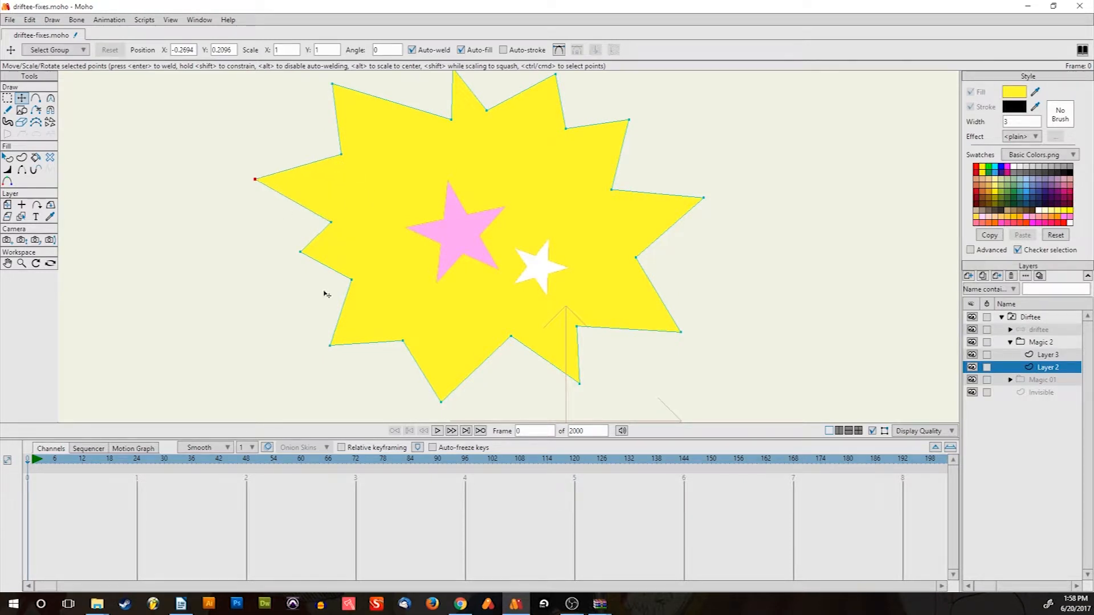
pyautogui.moveTo(301, 255); pyautogui.dragTo(255, 279)
pyautogui.moveTo(356, 284); pyautogui.dragTo(335, 290)
pyautogui.moveTo(349, 337); pyautogui.dragTo(334, 370)
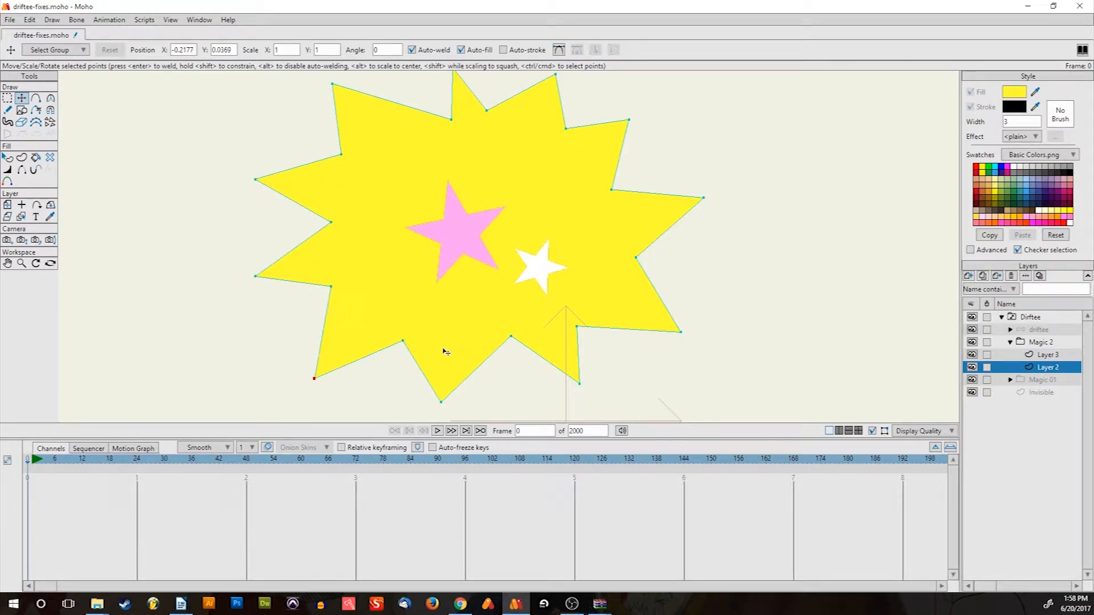
pyautogui.moveTo(406, 345); pyautogui.dragTo(412, 366)
pyautogui.moveTo(444, 405); pyautogui.dragTo(447, 423)
pyautogui.moveTo(500, 346); pyautogui.dragTo(611, 415)
pyautogui.moveTo(580, 336); pyautogui.dragTo(620, 353)
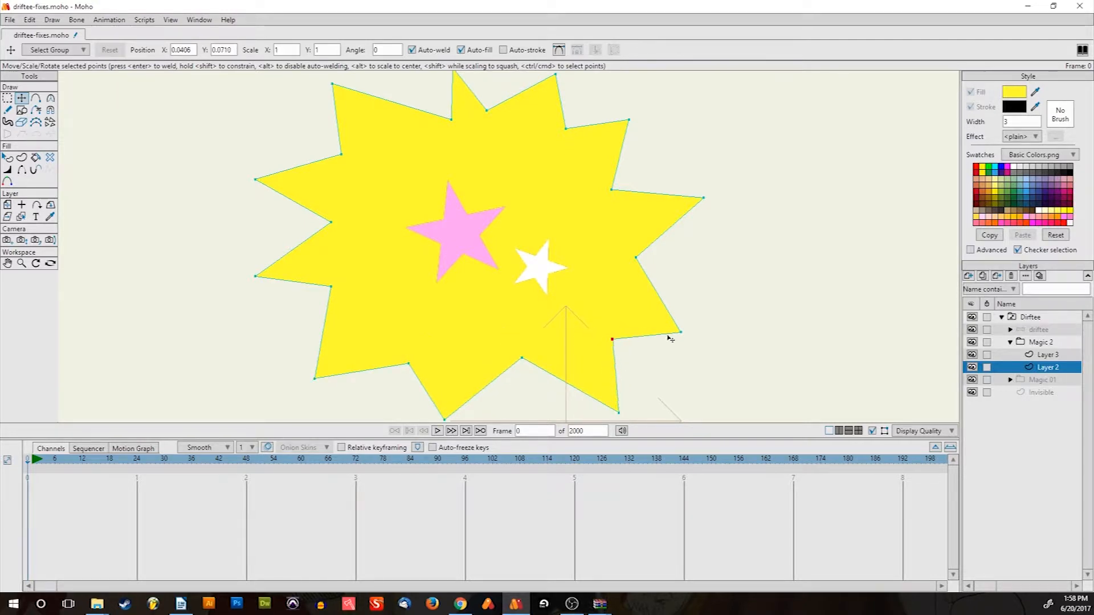
pyautogui.moveTo(681, 332); pyautogui.dragTo(723, 341)
pyautogui.moveTo(636, 257); pyautogui.dragTo(646, 258)
# Sharpen the burst's top tips, then move Layer 3's white star out to the right edge
pyautogui.click(704, 198)
pyautogui.moveTo(704, 197); pyautogui.dragTo(726, 184)
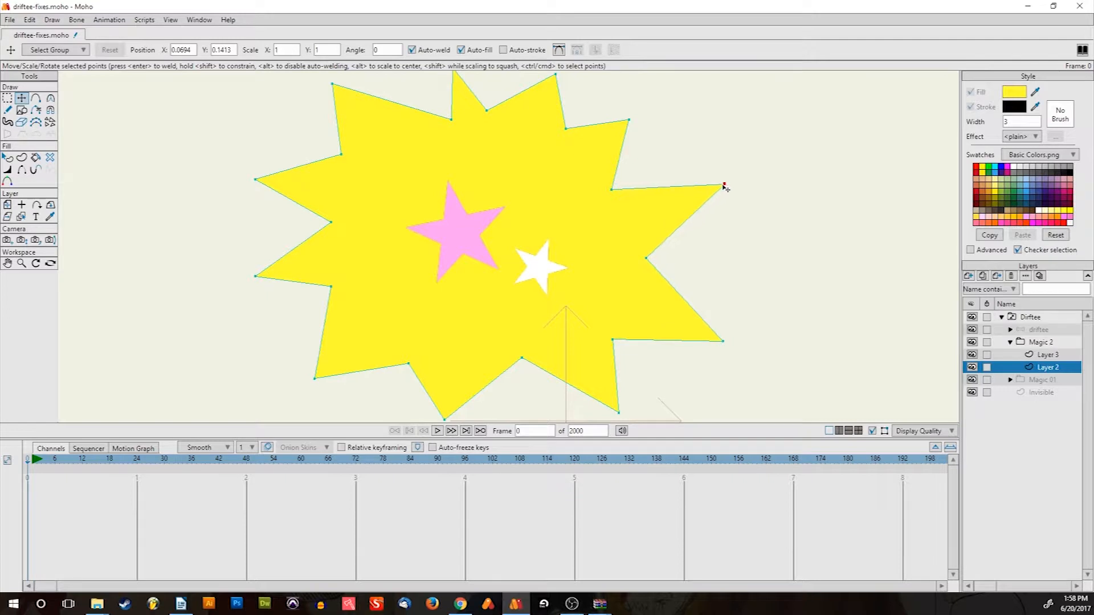
pyautogui.moveTo(613, 190); pyautogui.dragTo(619, 182)
pyautogui.moveTo(630, 120); pyautogui.dragTo(646, 86)
pyautogui.scroll(5, 561, 154)
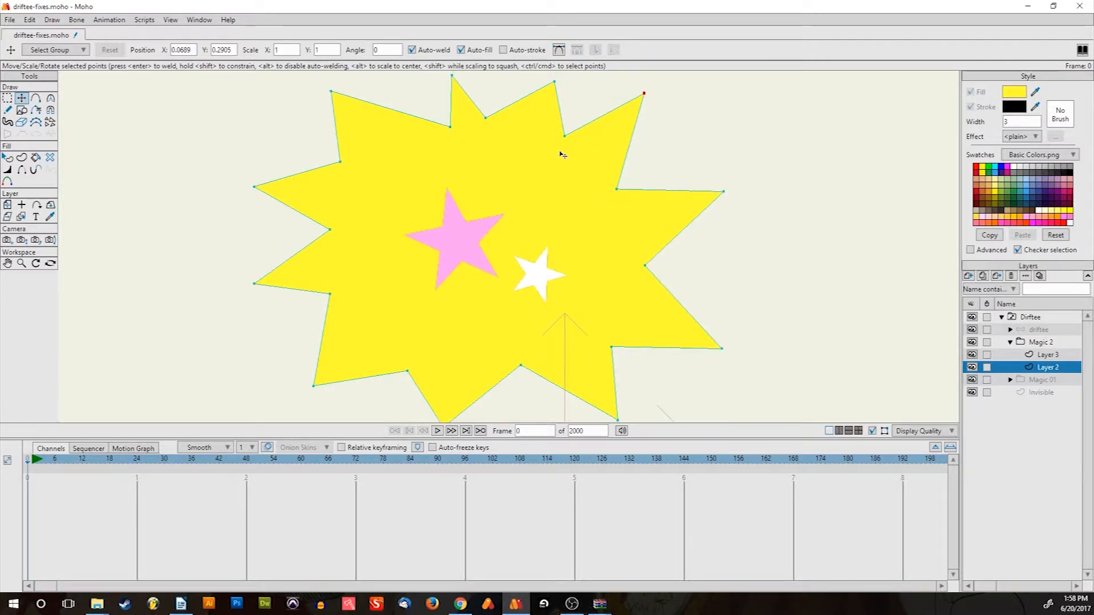
pyautogui.moveTo(563, 171); pyautogui.dragTo(550, 146)
pyautogui.moveTo(460, 167); pyautogui.dragTo(464, 150)
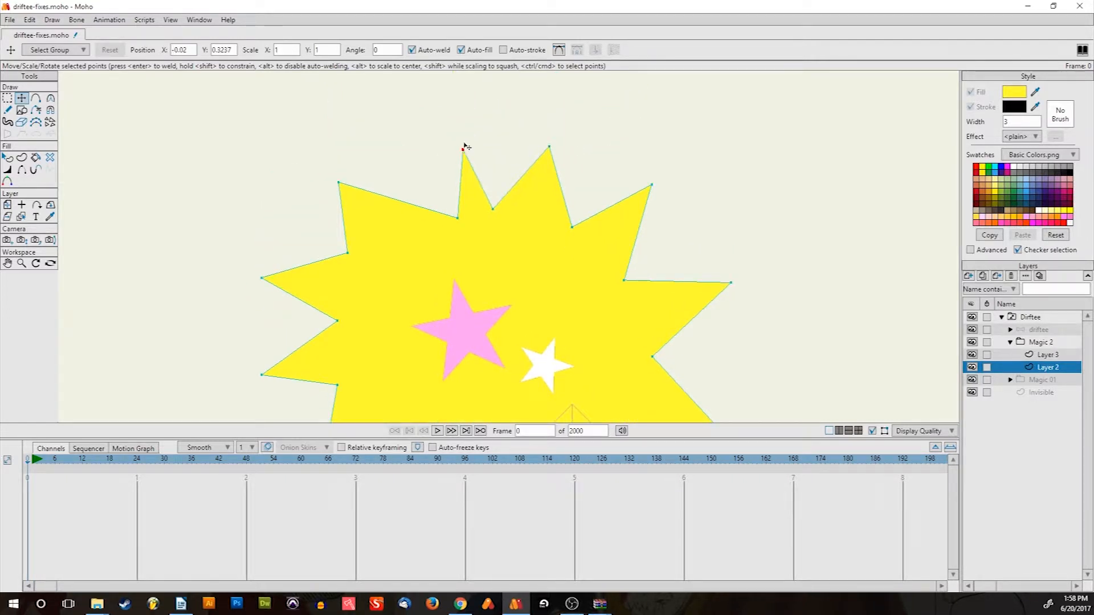
pyautogui.moveTo(458, 217); pyautogui.dragTo(504, 198)
pyautogui.scroll(-5, 508, 215)
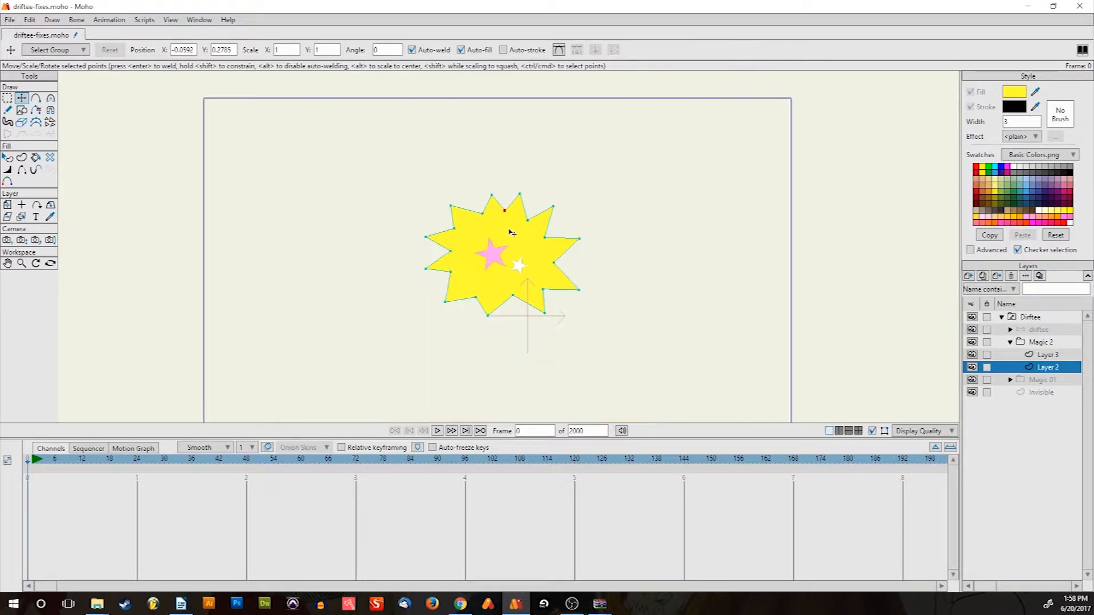
pyautogui.moveTo(515, 249); pyautogui.dragTo(501, 224)
pyautogui.scroll(5, 501, 224)
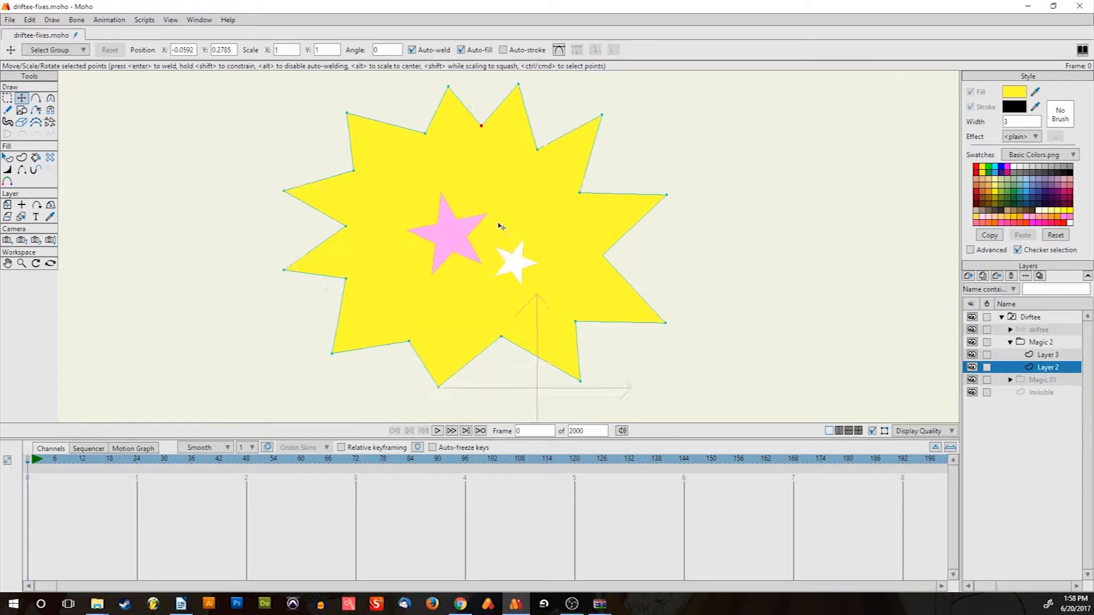
pyautogui.click(1023, 355)
pyautogui.moveTo(531, 271); pyautogui.dragTo(693, 268)
# Move the pink star left and paste an enlarged copy of it onto the burst
pyautogui.click(456, 239)
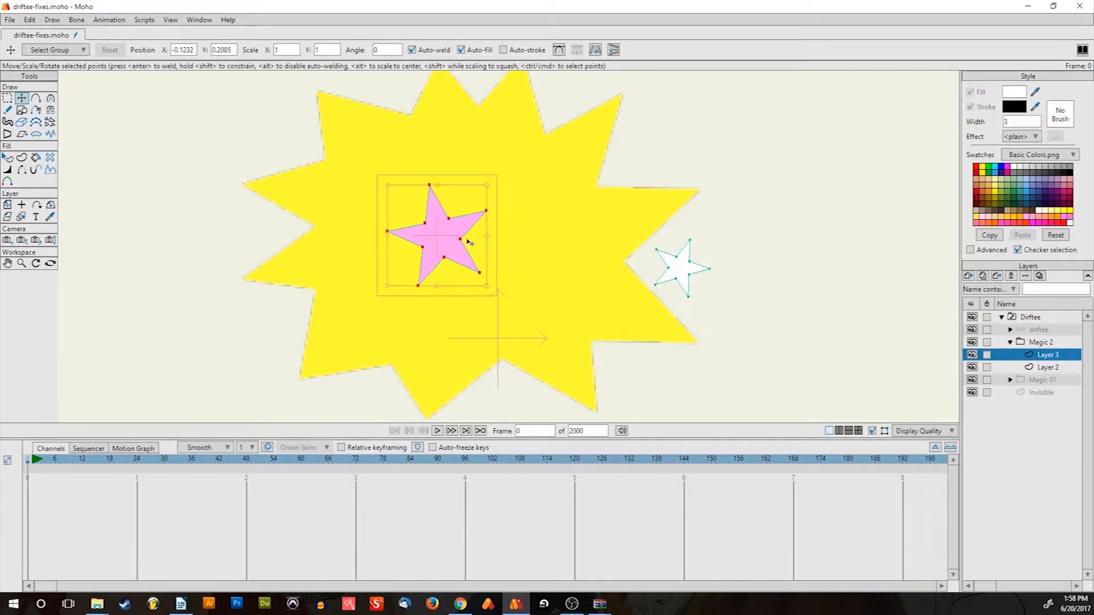
pyautogui.moveTo(456, 240); pyautogui.dragTo(251, 354)
pyautogui.moveTo(362, 325); pyautogui.dragTo(427, 261)
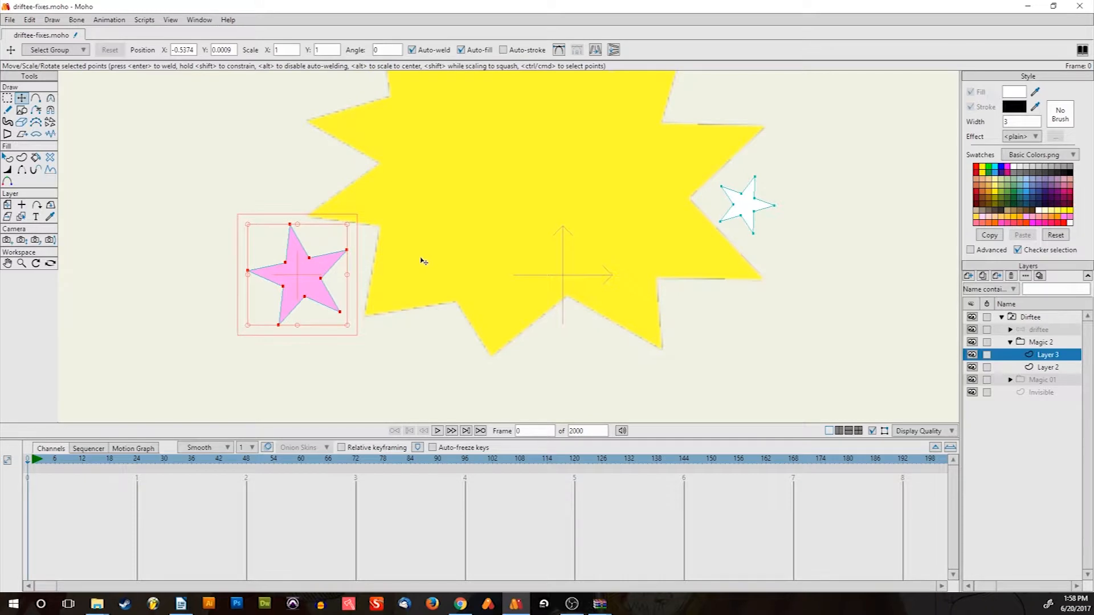
pyautogui.click(419, 249)
pyautogui.hotkey('ctrl', 'v')
pyautogui.moveTo(320, 273); pyautogui.dragTo(428, 122)
pyautogui.moveTo(454, 153); pyautogui.dragTo(368, 349)
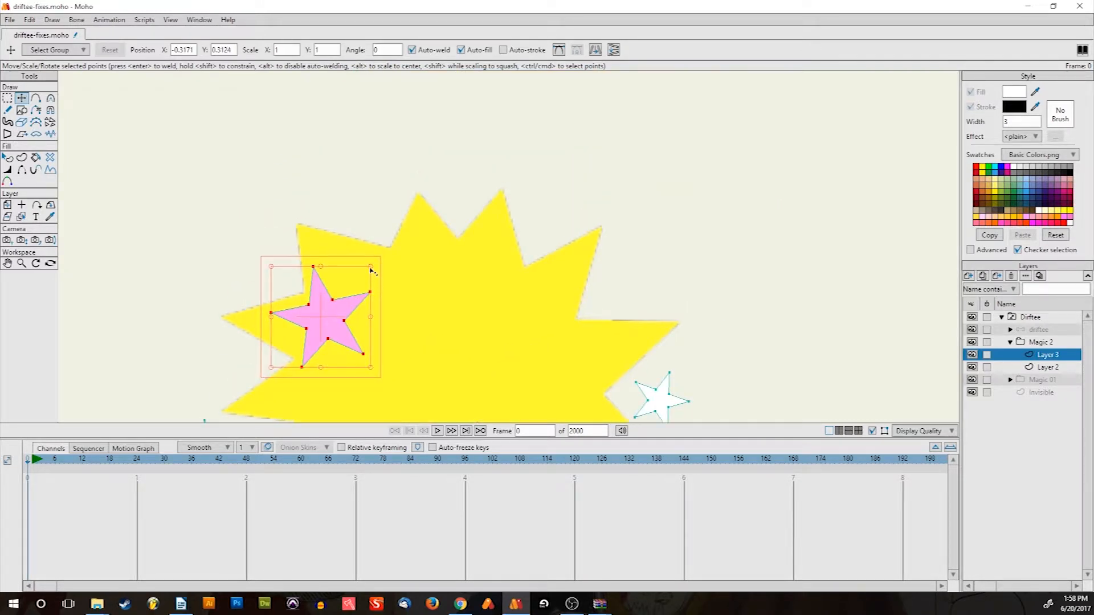
pyautogui.moveTo(371, 268); pyautogui.dragTo(497, 221)
pyautogui.moveTo(384, 264); pyautogui.dragTo(289, 291)
# Pan around the burst and reselect Layer 3 with the stars
pyautogui.scroll(-6, 443, 259)
pyautogui.moveTo(446, 281); pyautogui.dragTo(431, 228)
pyautogui.scroll(7, 434, 233)
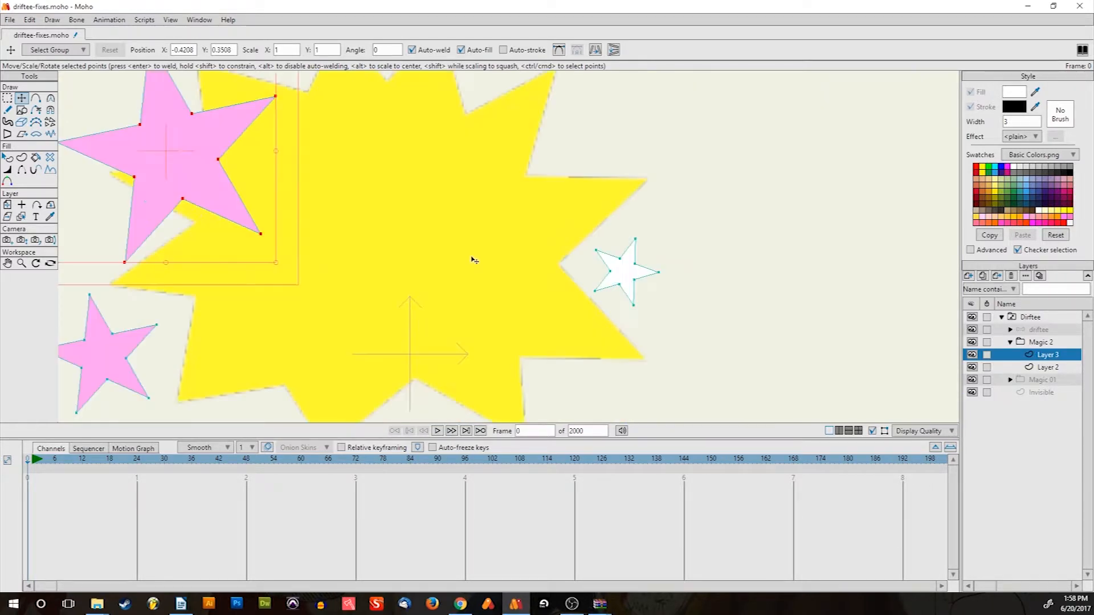
pyautogui.moveTo(483, 272); pyautogui.dragTo(605, 293)
pyautogui.scroll(-3, 606, 293)
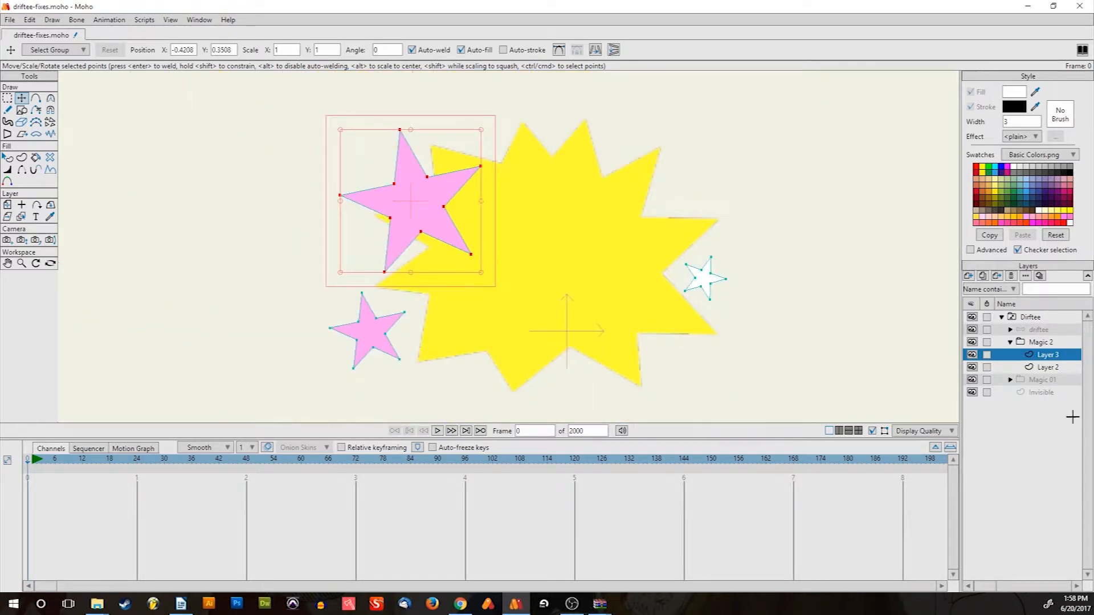
pyautogui.click(1056, 367)
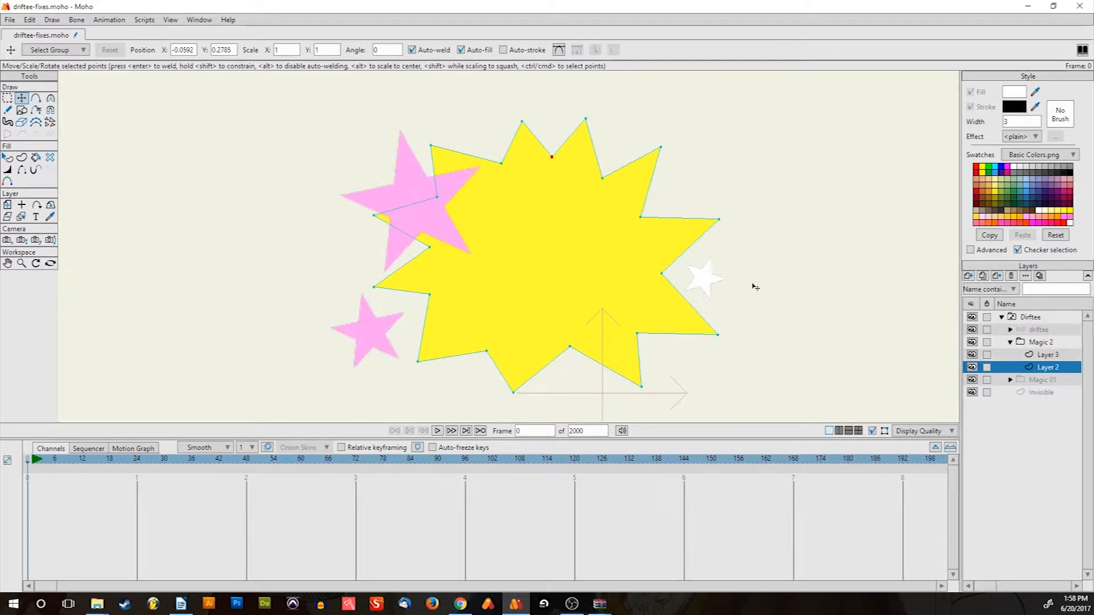
pyautogui.click(1043, 354)
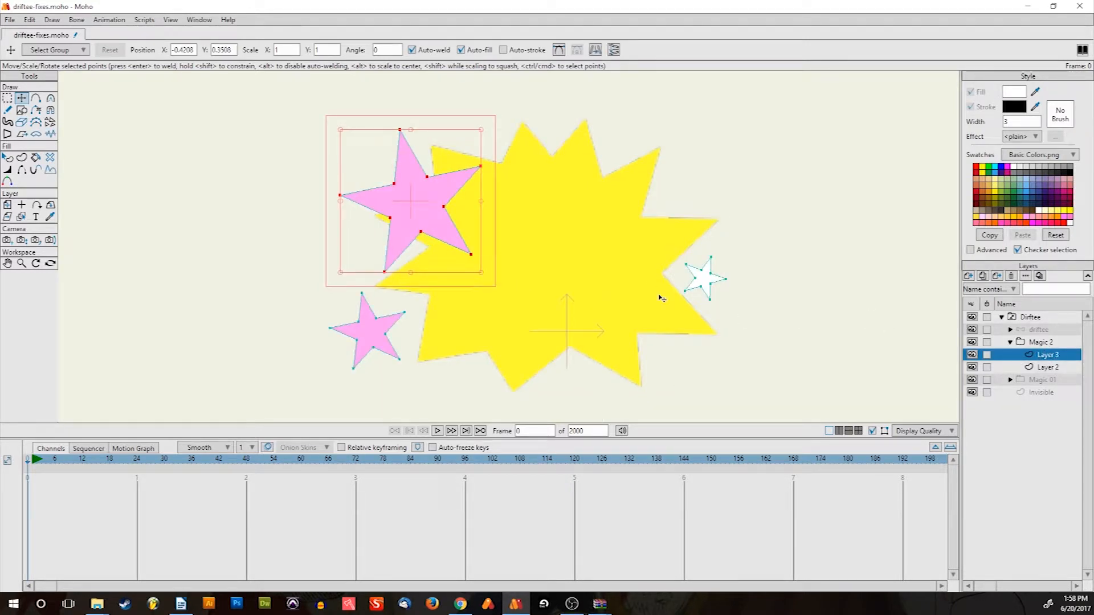
# Enlarge the white star, center it on the burst, and select the Magic 2 group
pyautogui.doubleClick(696, 283)
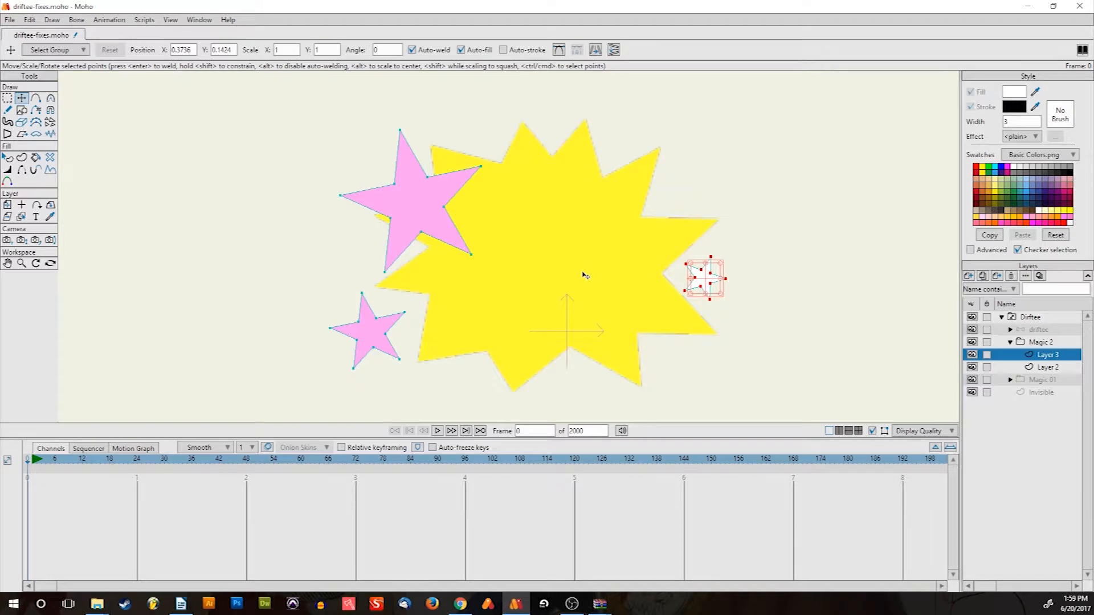
pyautogui.moveTo(696, 269); pyautogui.dragTo(624, 246)
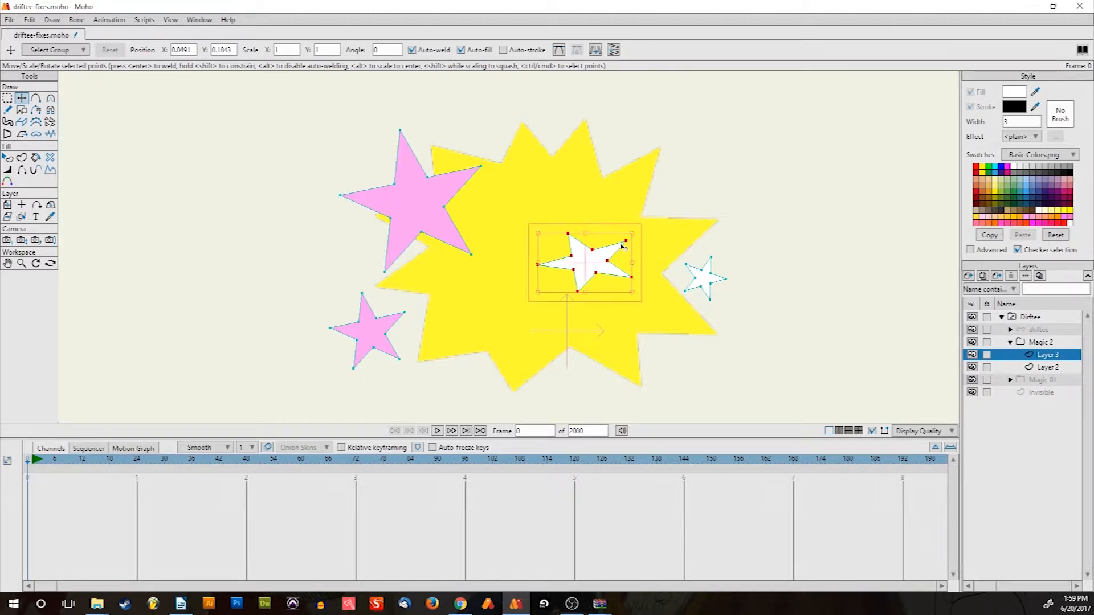
pyautogui.press('Delete')
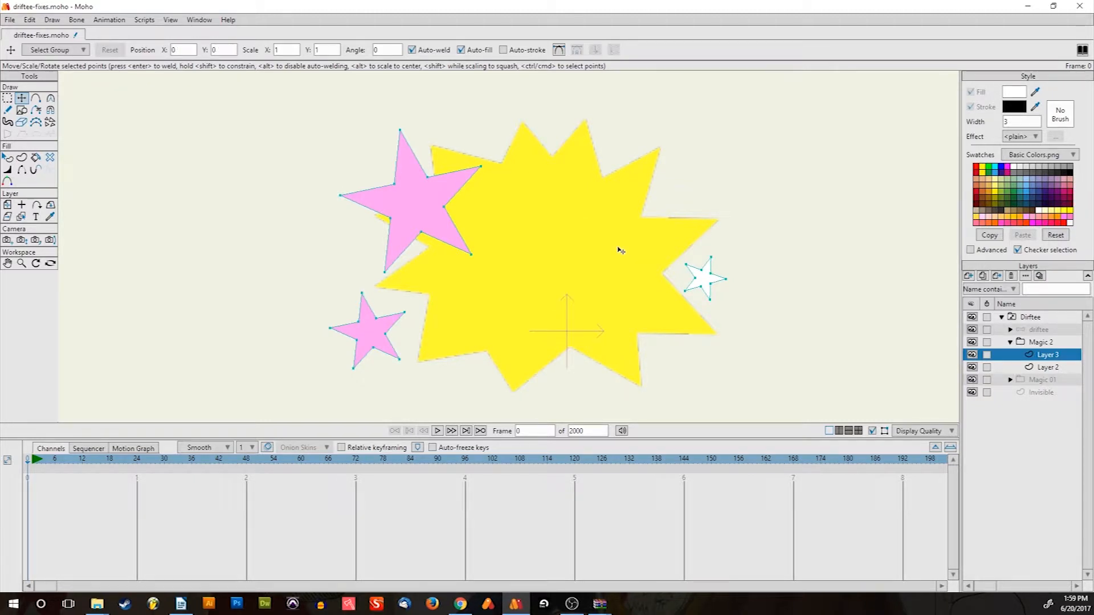
pyautogui.click(711, 281)
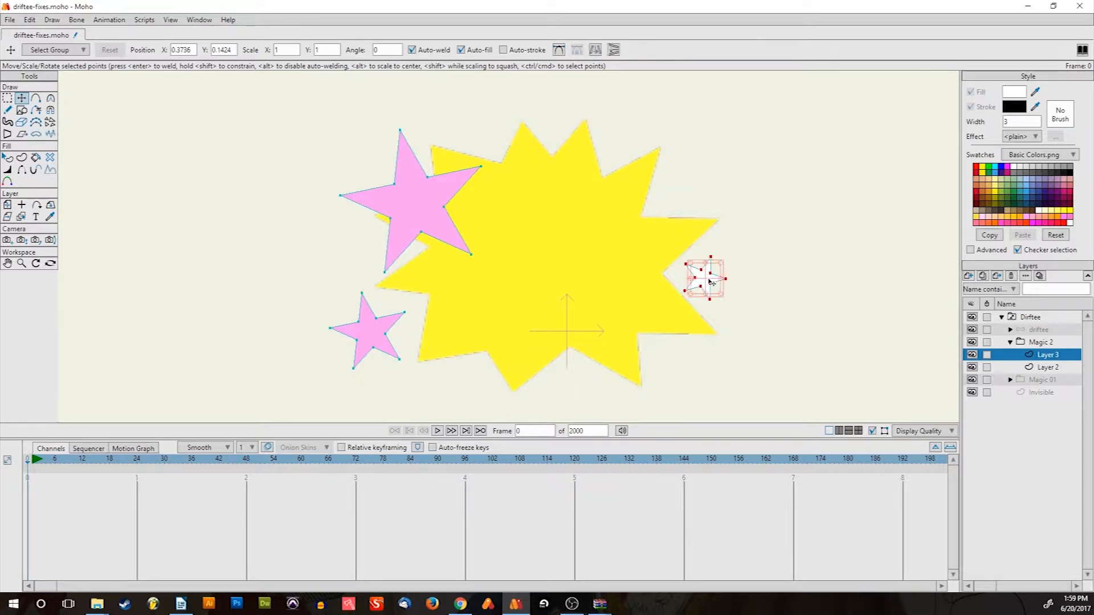
pyautogui.click(779, 293)
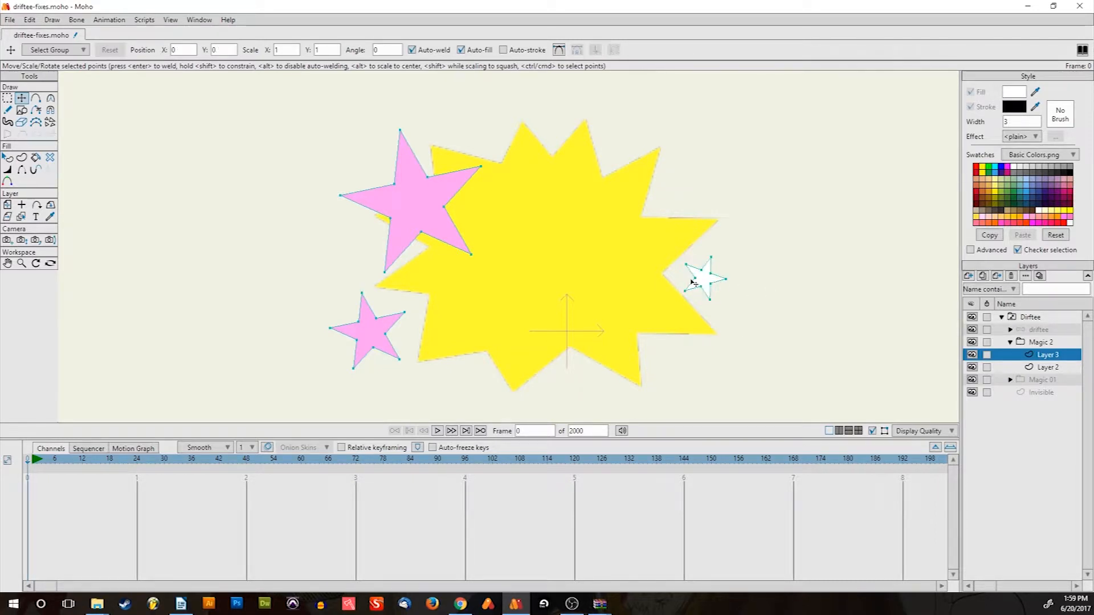
pyautogui.hotkey('ctrl', 'z')
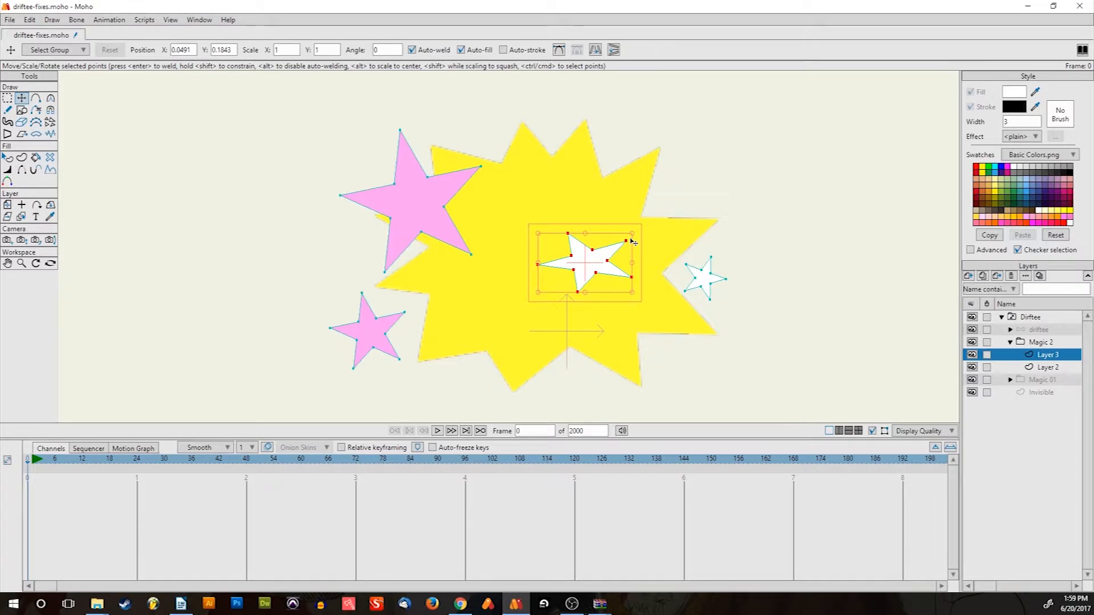
pyautogui.hotkey('ctrl', 'z')
pyautogui.moveTo(577, 257); pyautogui.dragTo(691, 213)
pyautogui.moveTo(604, 227); pyautogui.dragTo(551, 273)
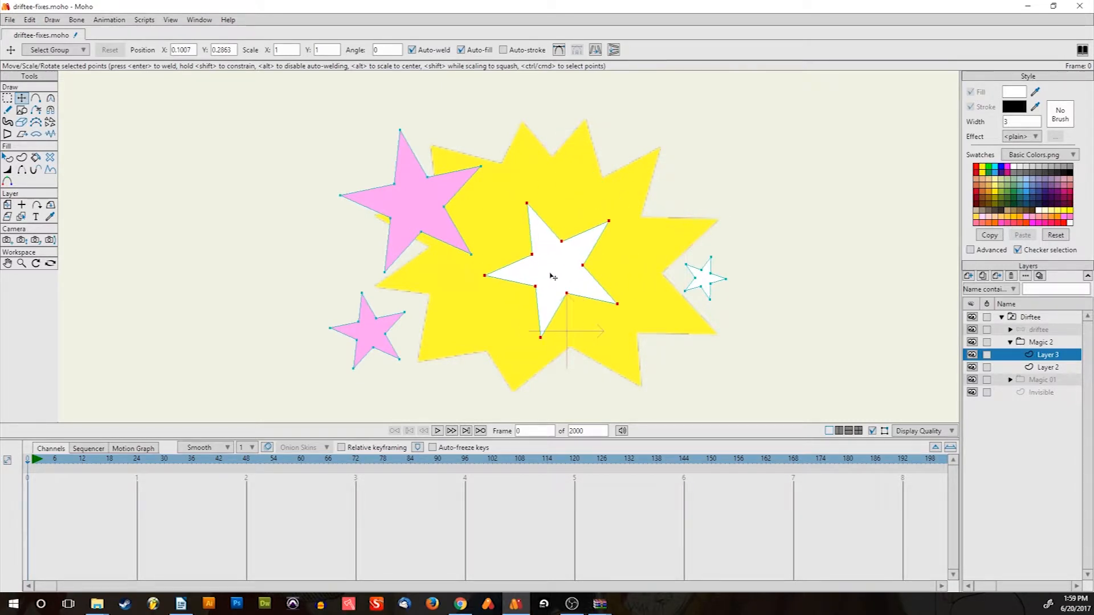
pyautogui.click(1011, 342)
pyautogui.scroll(-5, 649, 215)
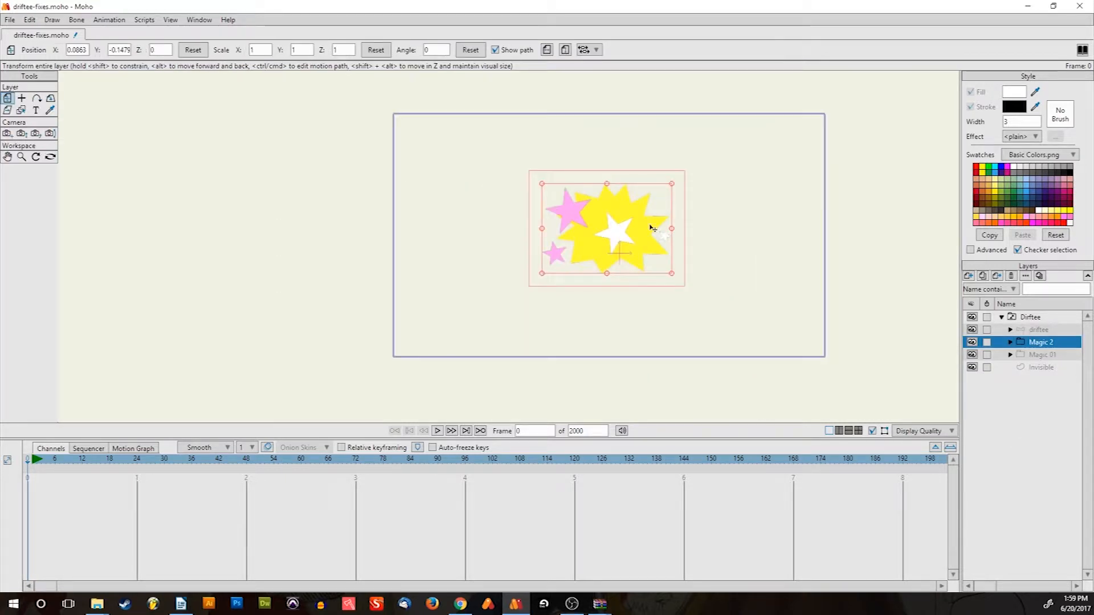
pyautogui.click(1042, 351)
pyautogui.click(1039, 342)
pyautogui.click(1038, 329)
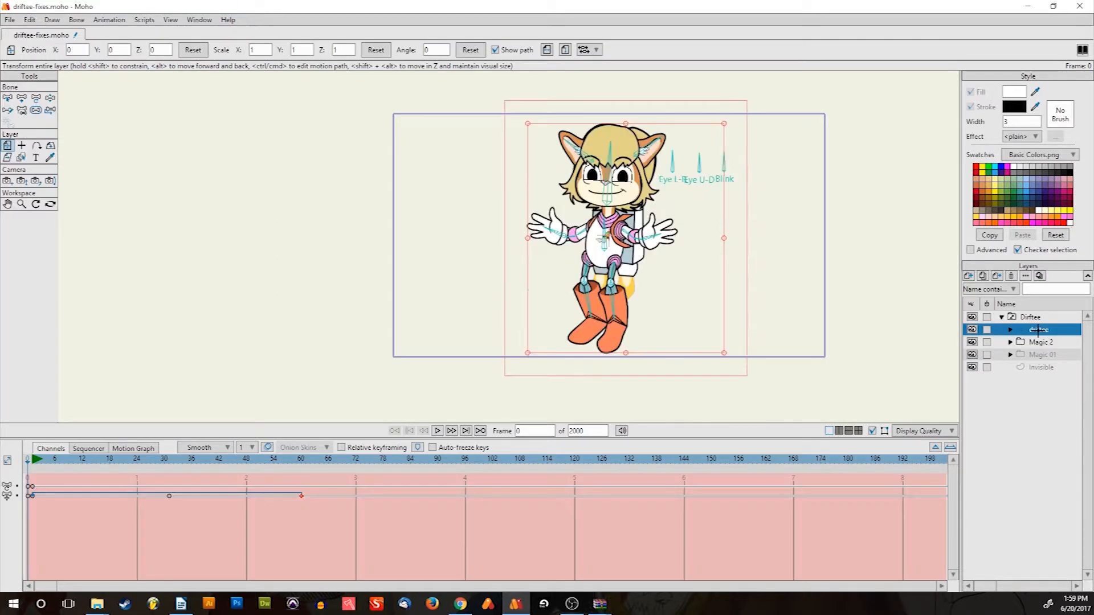
pyautogui.click(1041, 342)
pyautogui.click(1043, 355)
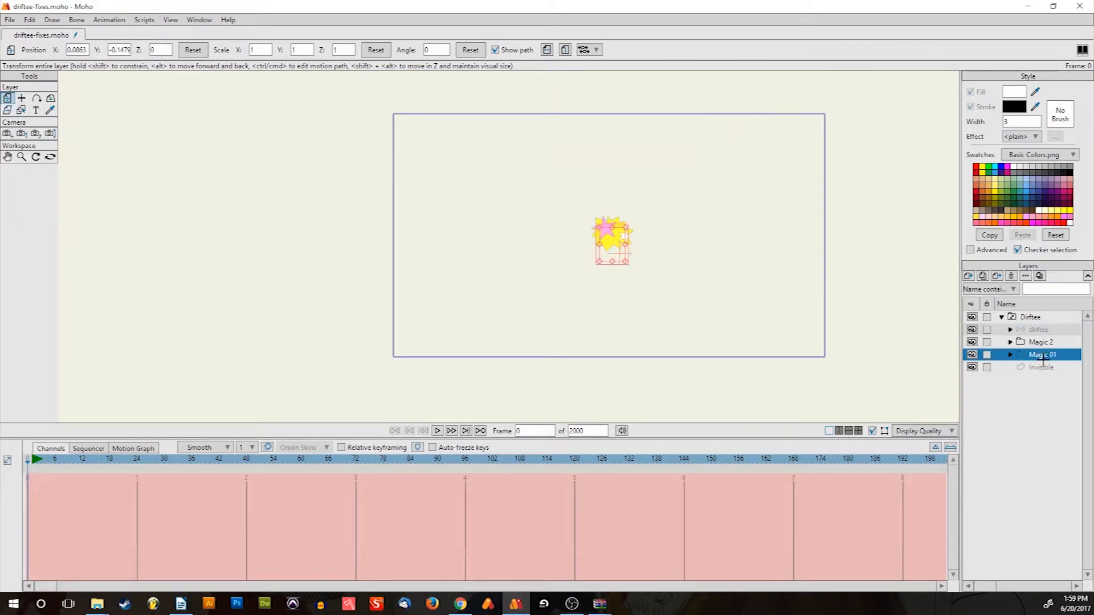
pyautogui.click(1040, 342)
pyautogui.click(1039, 329)
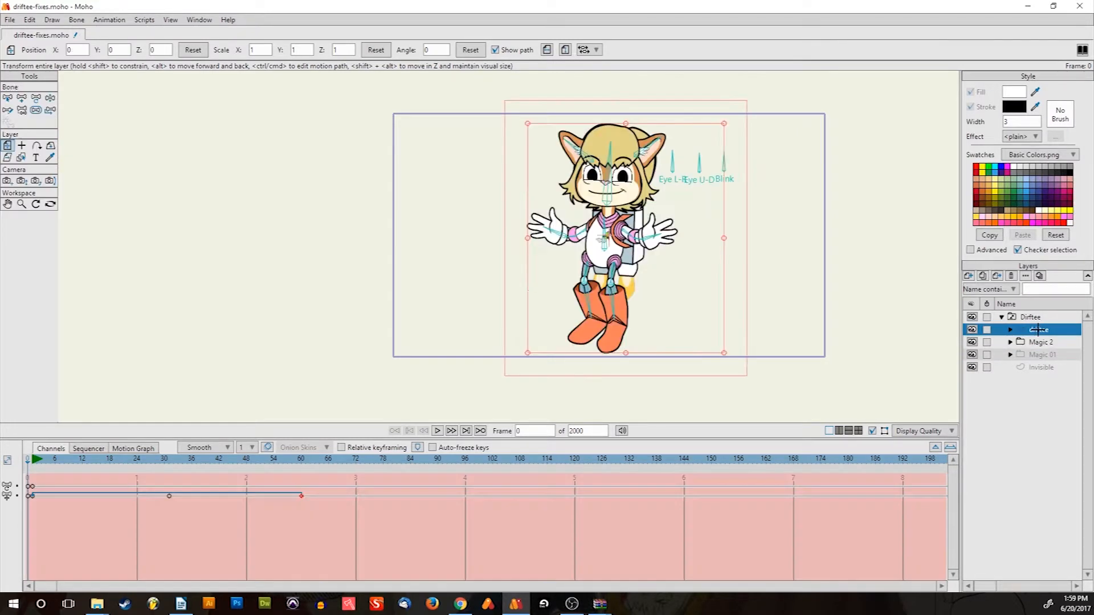
pyautogui.click(1041, 341)
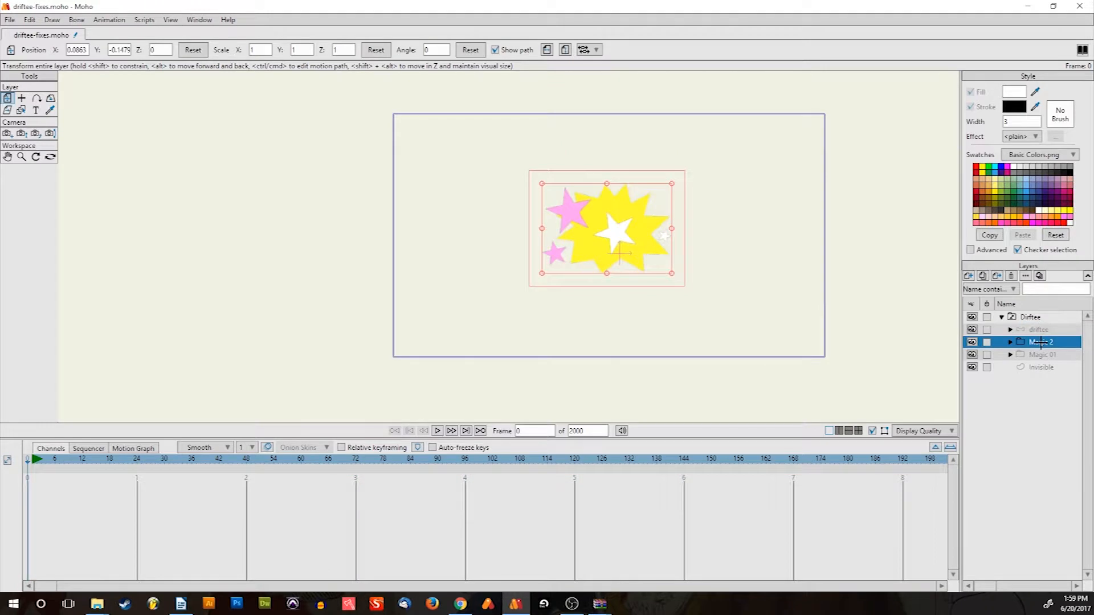
pyautogui.moveTo(812, 325); pyautogui.dragTo(708, 326)
pyautogui.scroll(3, 559, 273)
pyautogui.moveTo(566, 278); pyautogui.dragTo(648, 317)
pyautogui.scroll(2, 591, 267)
pyautogui.scroll(-2, 593, 269)
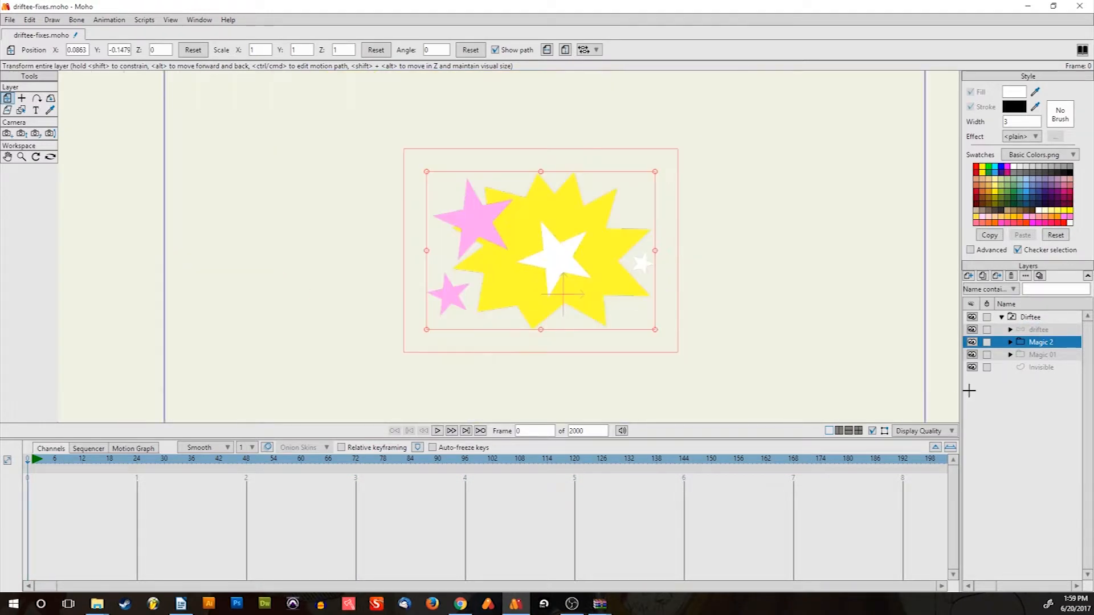
pyautogui.click(1031, 354)
pyautogui.click(1033, 343)
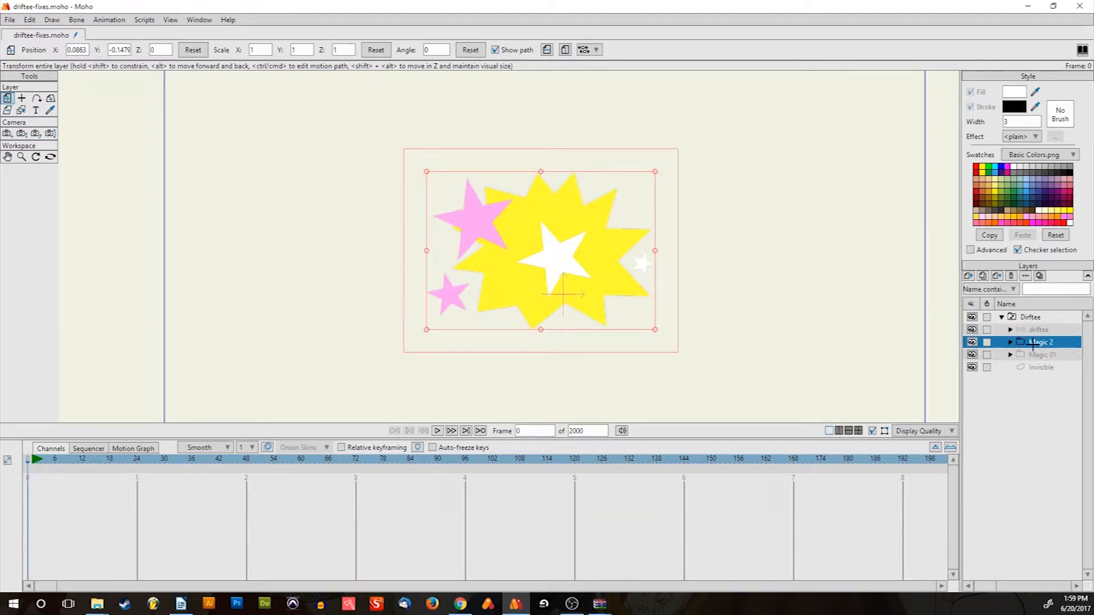
pyautogui.click(1033, 330)
pyautogui.click(1037, 343)
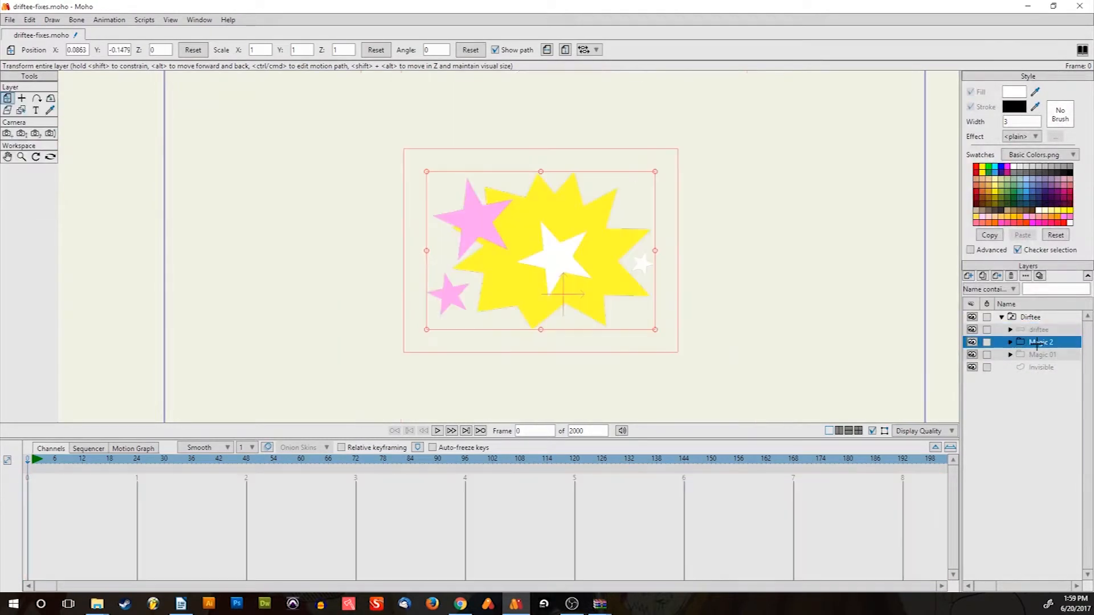
pyautogui.click(1041, 356)
pyautogui.click(1038, 342)
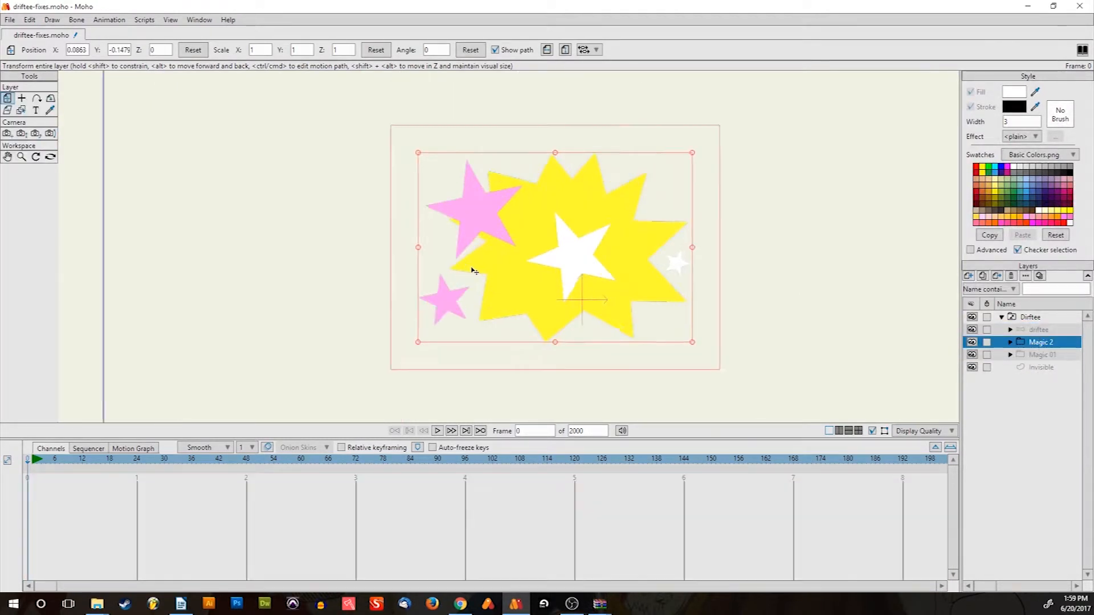
pyautogui.scroll(-3, 471, 266)
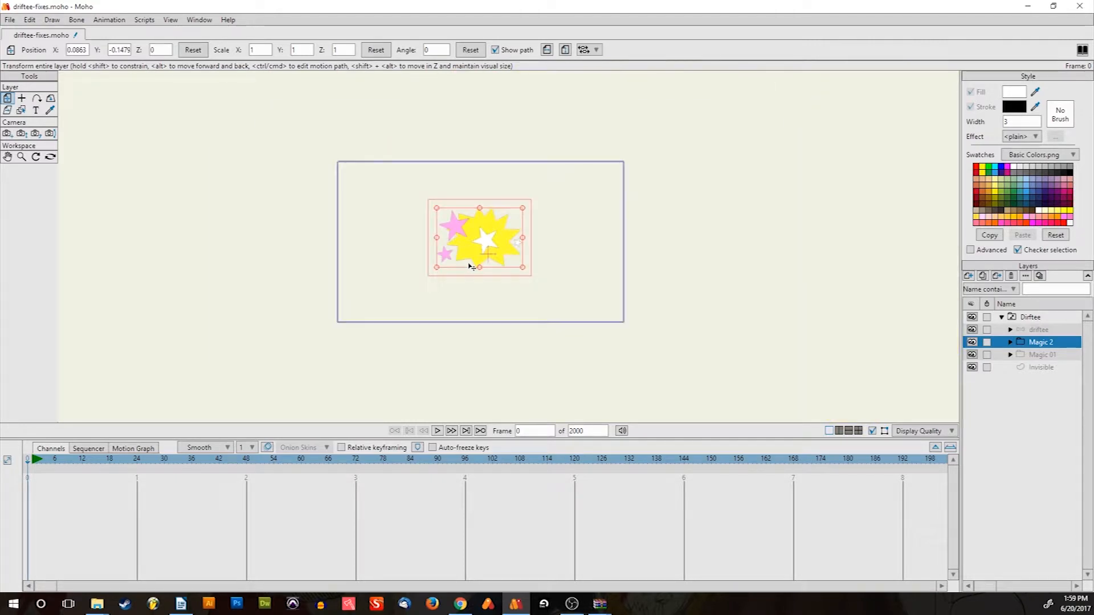
pyautogui.scroll(2, 471, 267)
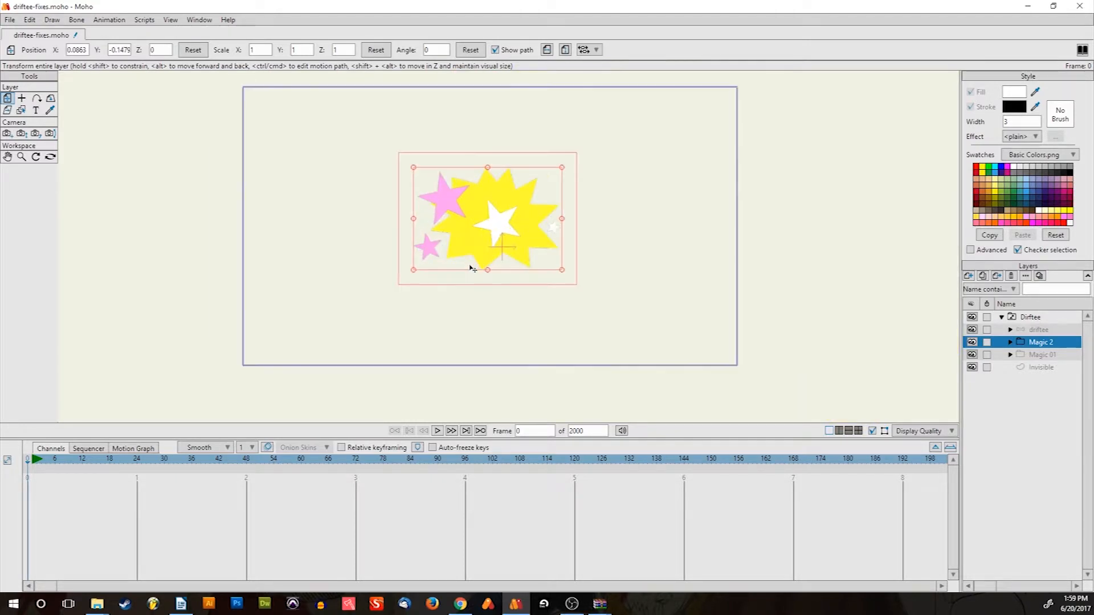
pyautogui.click(1041, 330)
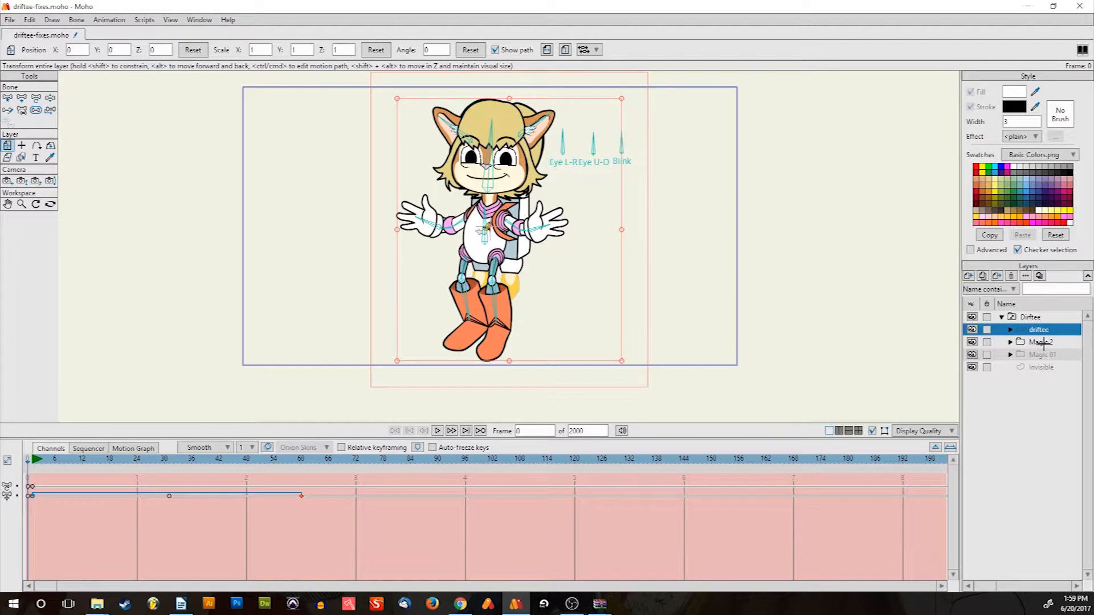
pyautogui.click(1043, 343)
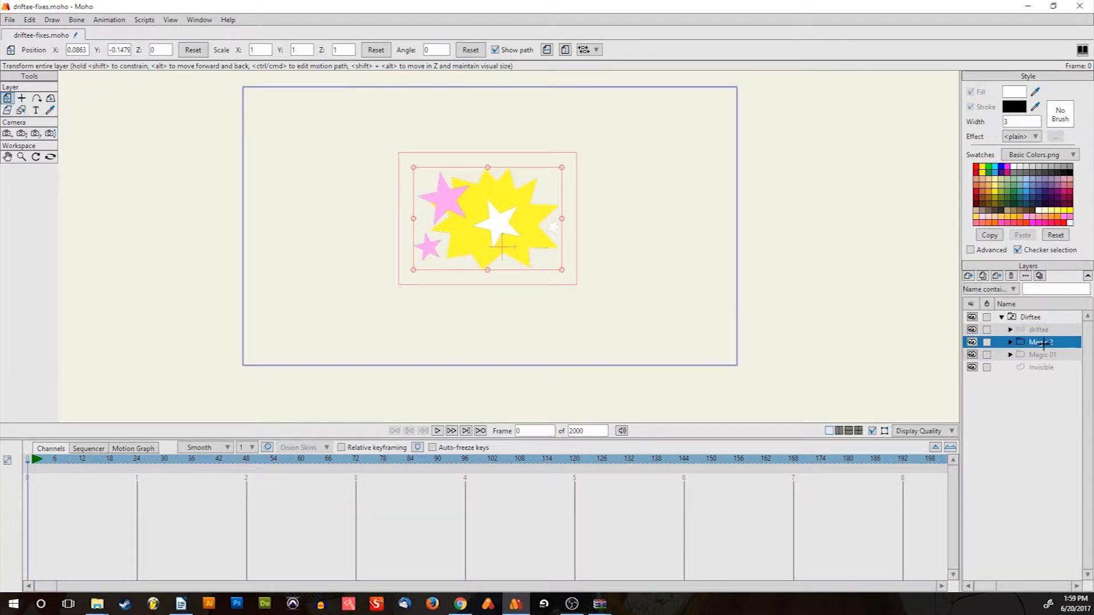
pyautogui.click(1042, 330)
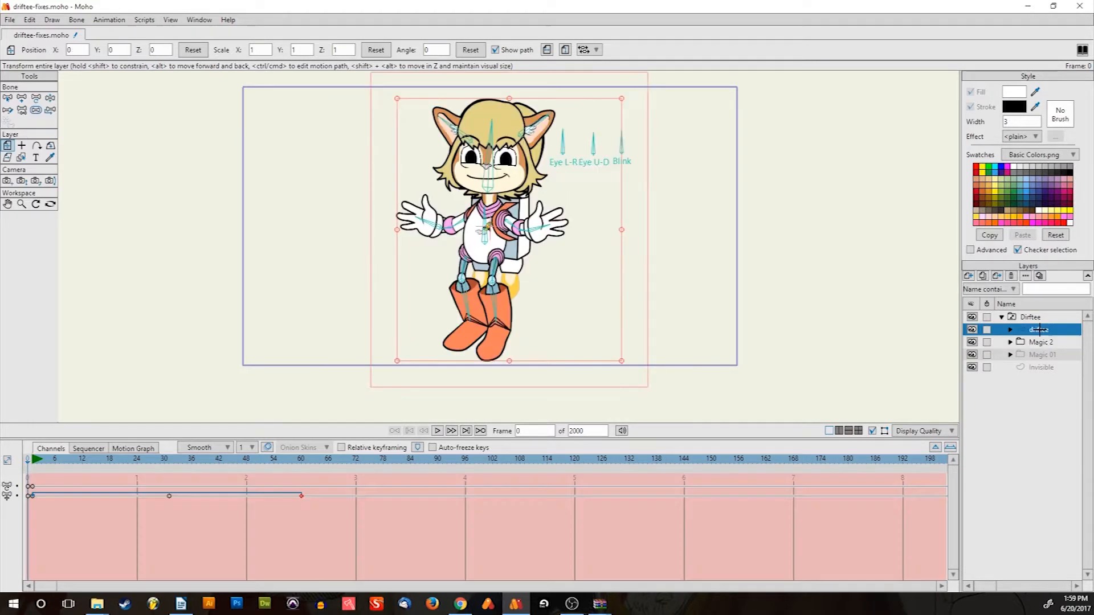
pyautogui.scroll(4, 450, 202)
pyautogui.scroll(-5, 453, 202)
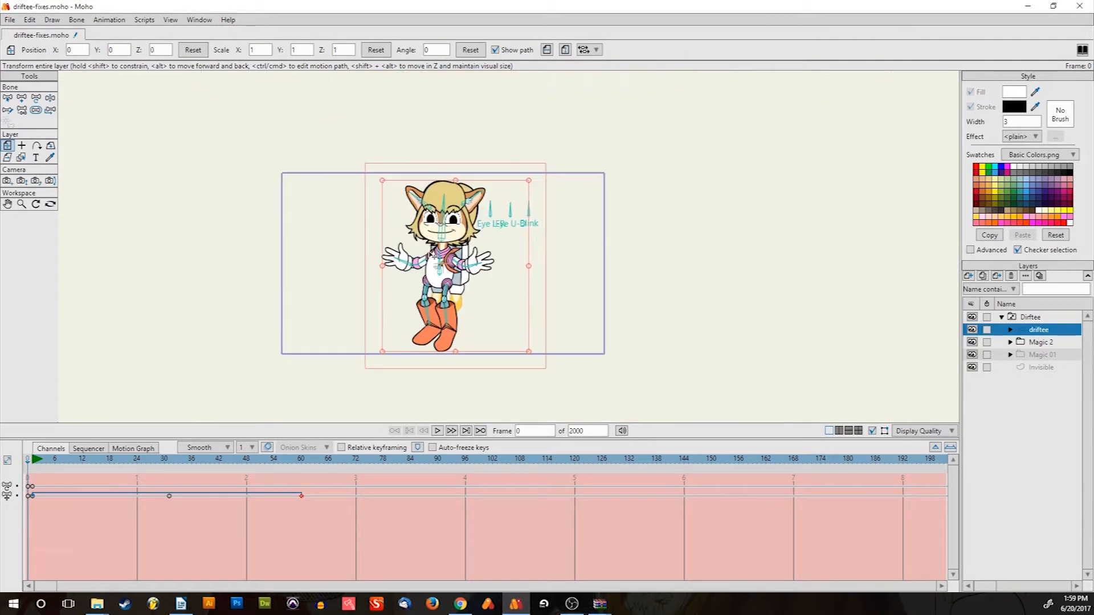
pyautogui.scroll(3, 438, 246)
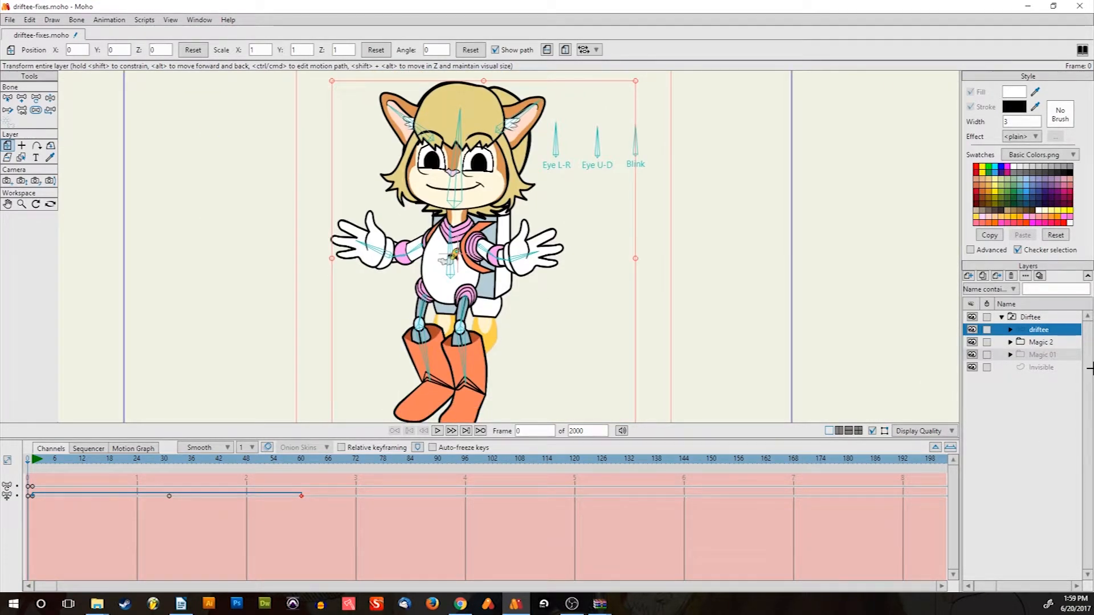
pyautogui.click(1038, 354)
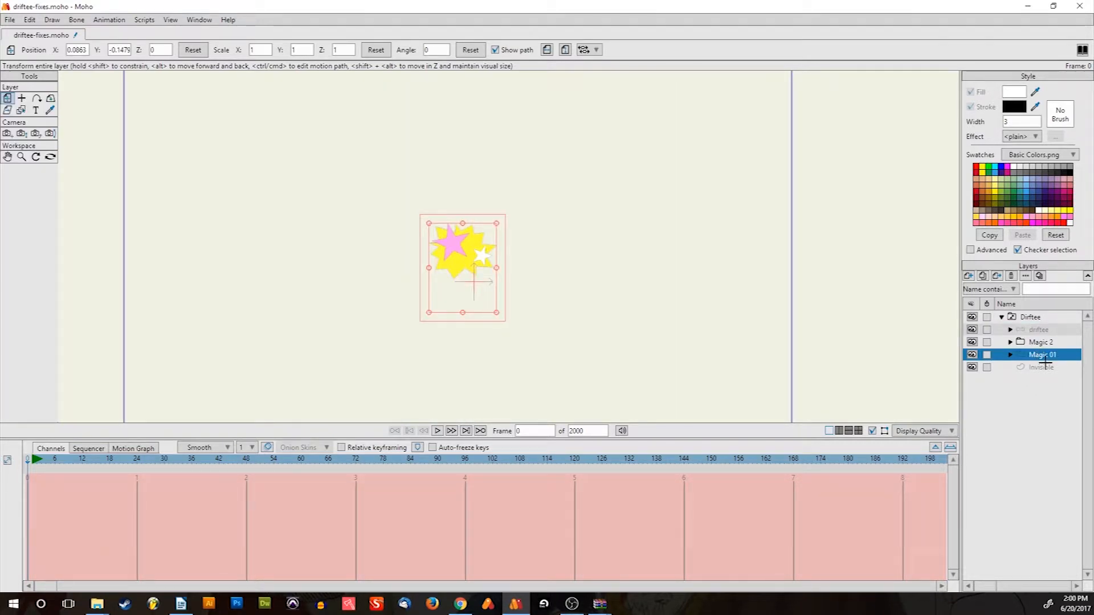
# Apply the Driftee folder's Quick Settings so its switch shows Magic 2, then list new layer types
pyautogui.rightClick(1038, 316)
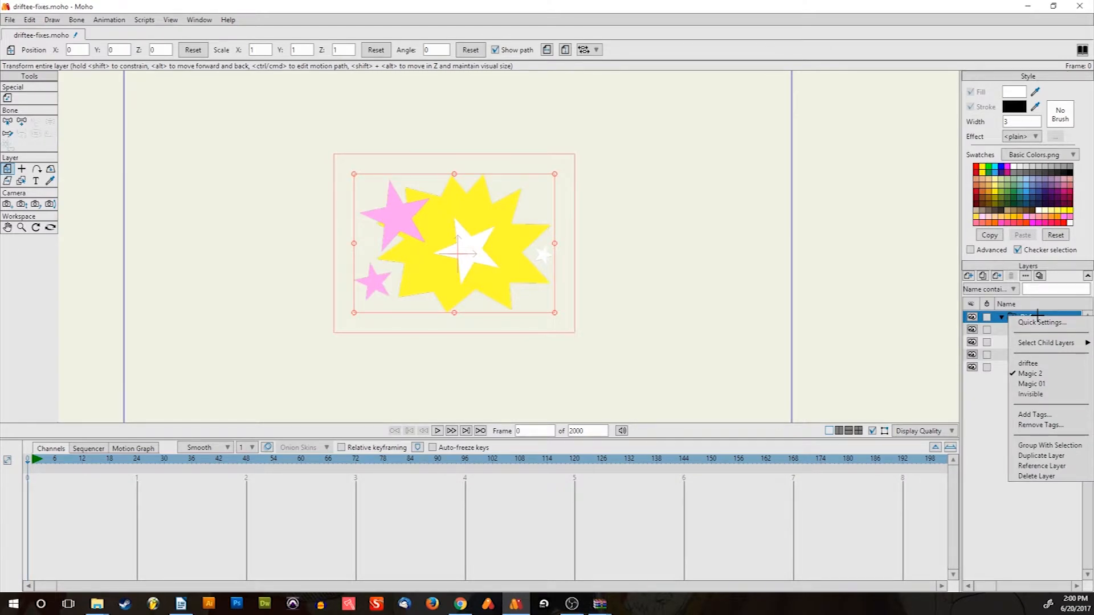
pyautogui.click(977, 438)
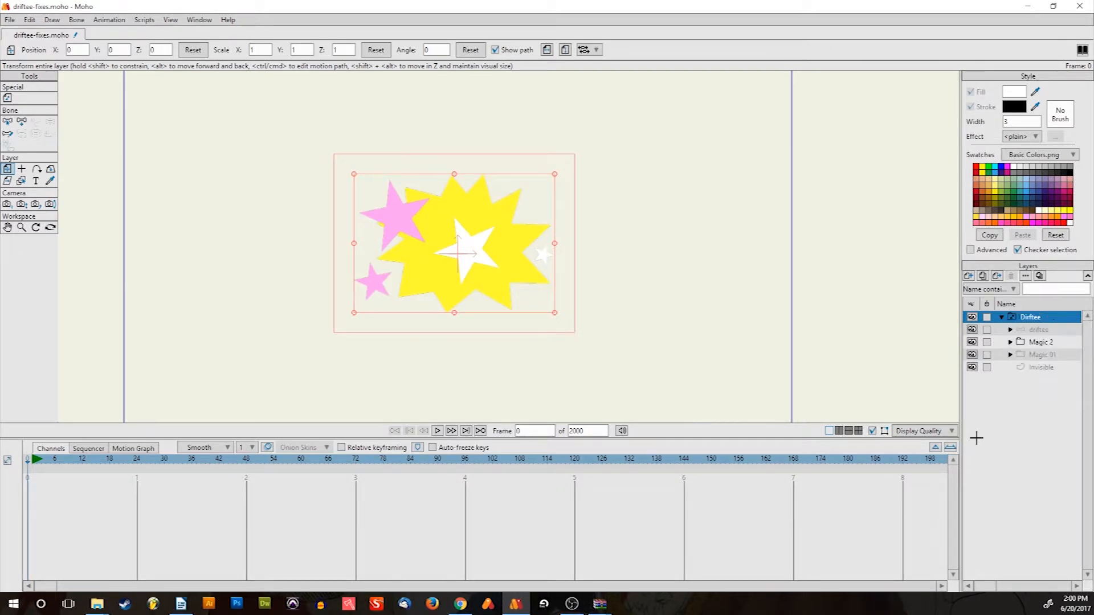
pyautogui.rightClick(1020, 317)
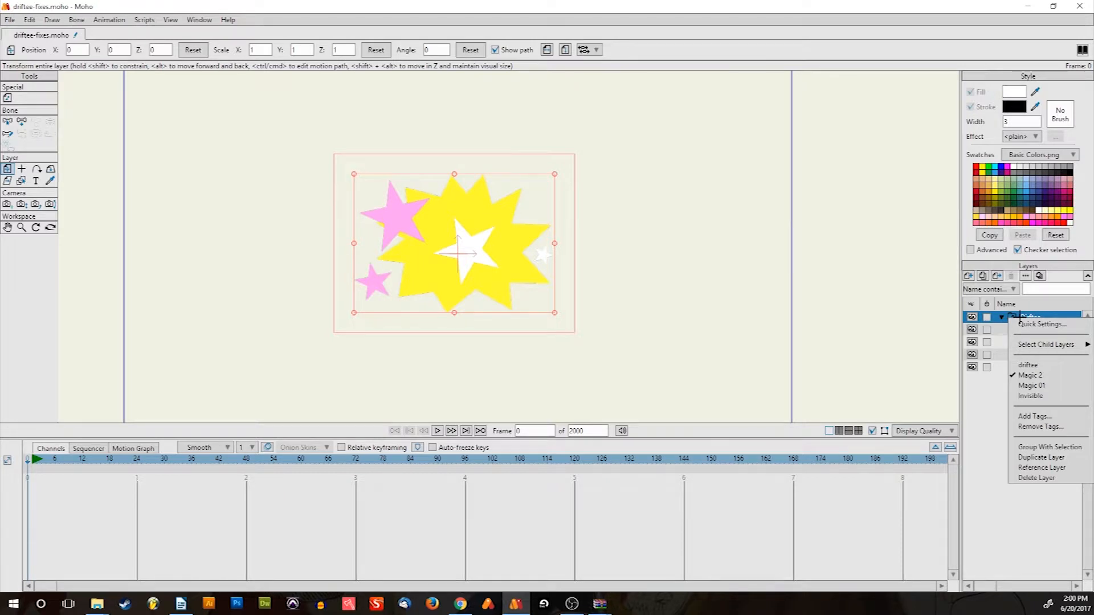
pyautogui.click(1048, 324)
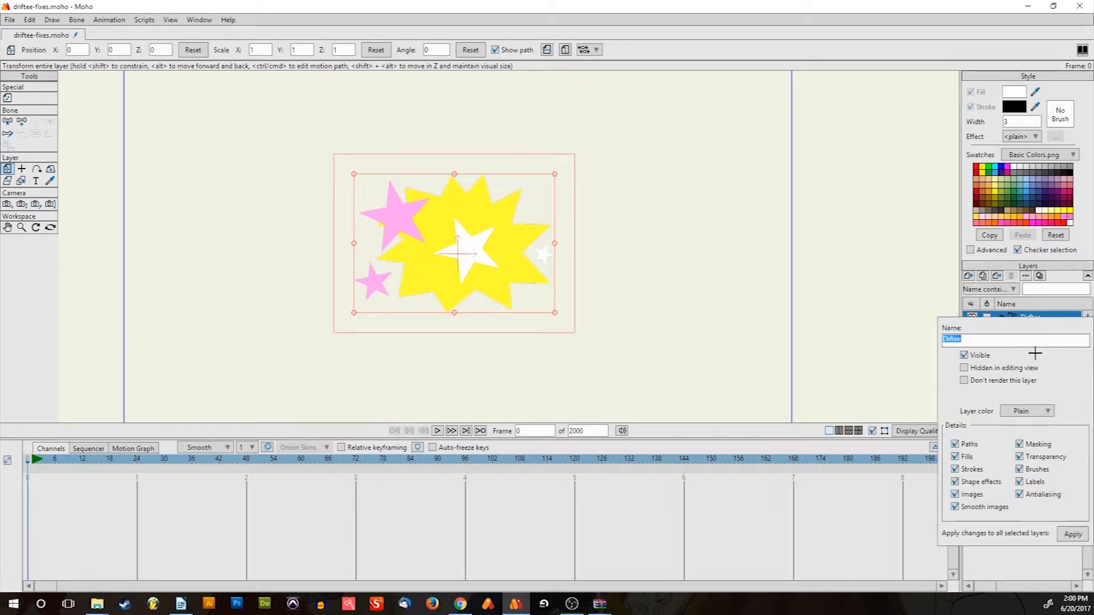
pyautogui.click(1075, 534)
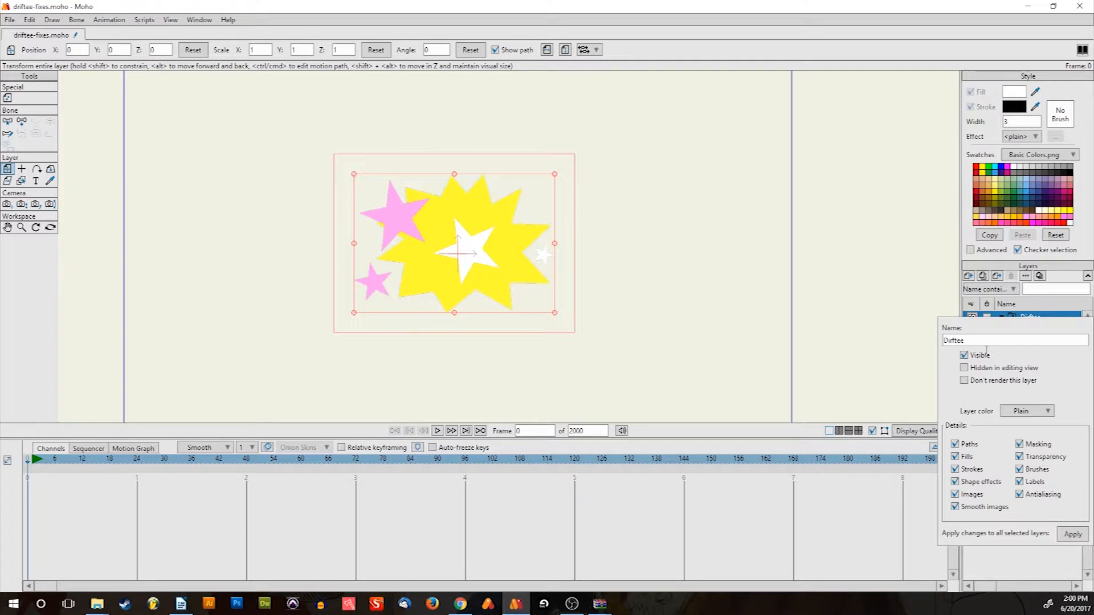
pyautogui.click(1046, 558)
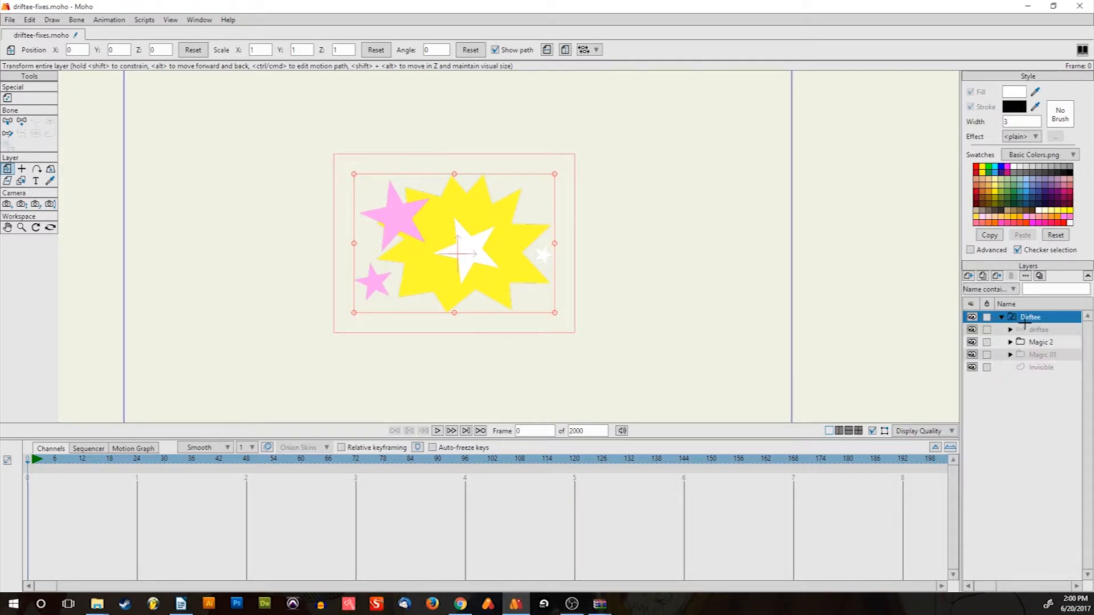
pyautogui.click(969, 277)
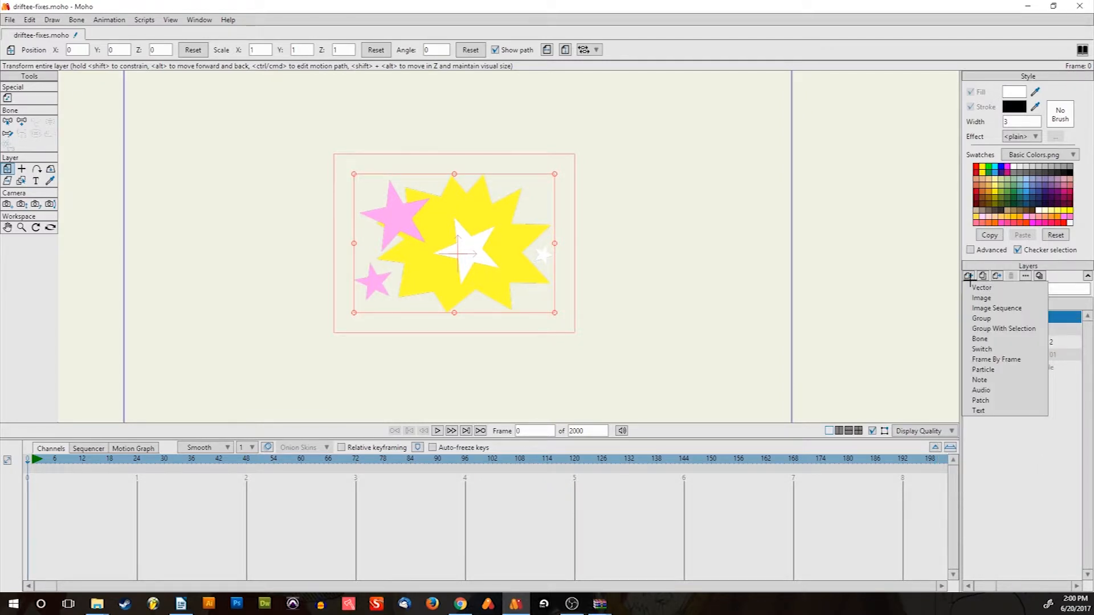
# Add a new group layer at the top of the layers, named Driftee
pyautogui.click(995, 318)
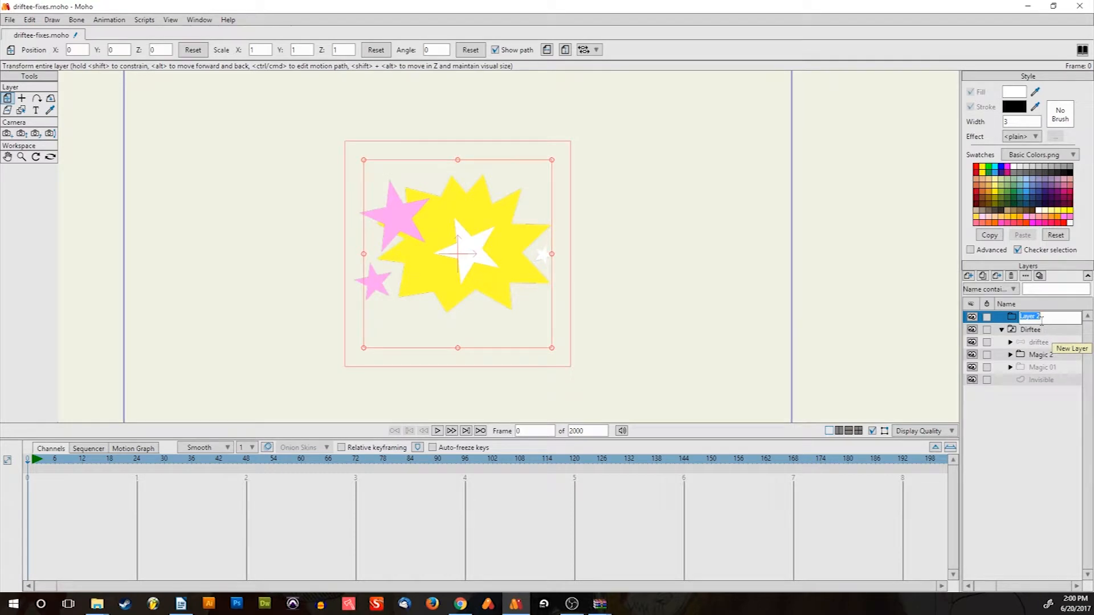
pyautogui.write('Di')
pyautogui.write('iftee')
pyautogui.press('Return')
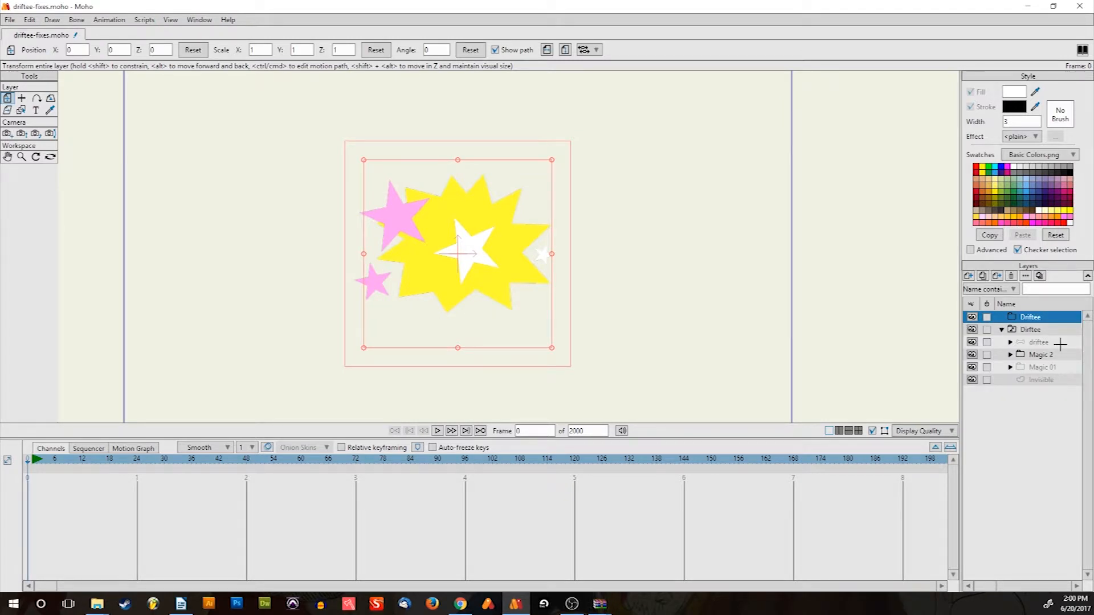
# Rename the original folder below it to Magic in Layer Settings
pyautogui.doubleClick(1032, 329)
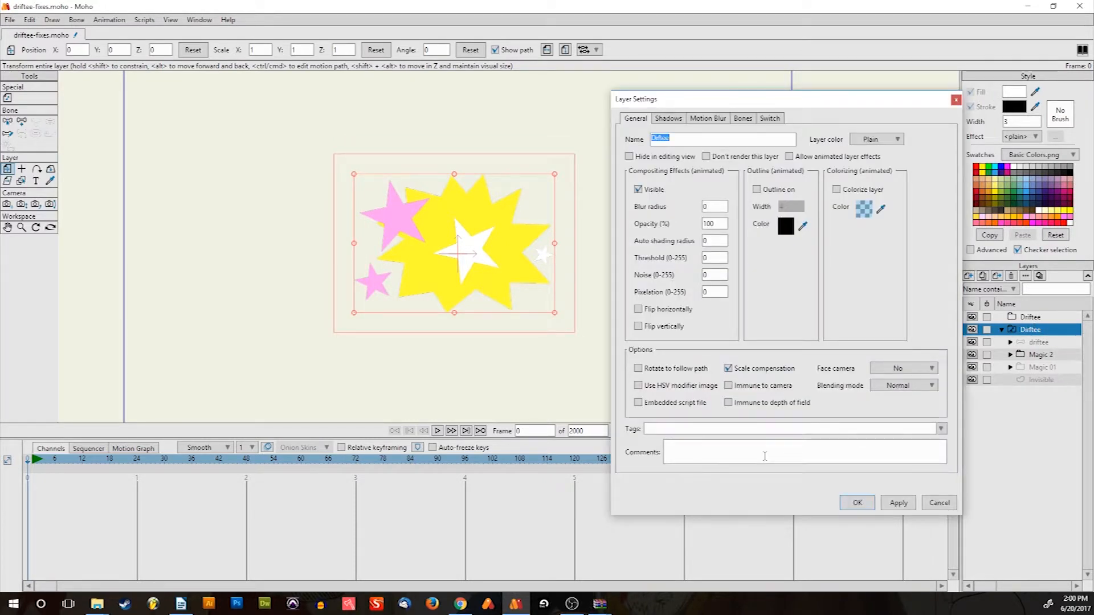
pyautogui.write('Magic')
pyautogui.press('Return')
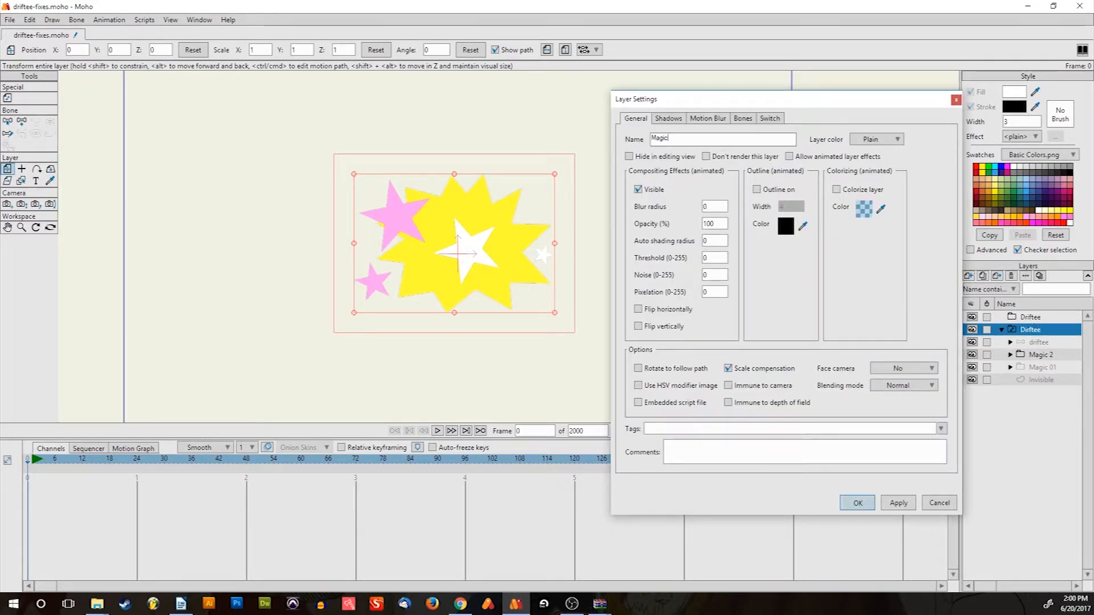
# Move the driftee layer out of the Magic group, then collapse Magic
pyautogui.click(1037, 341)
pyautogui.moveTo(1037, 336); pyautogui.dragTo(1041, 326)
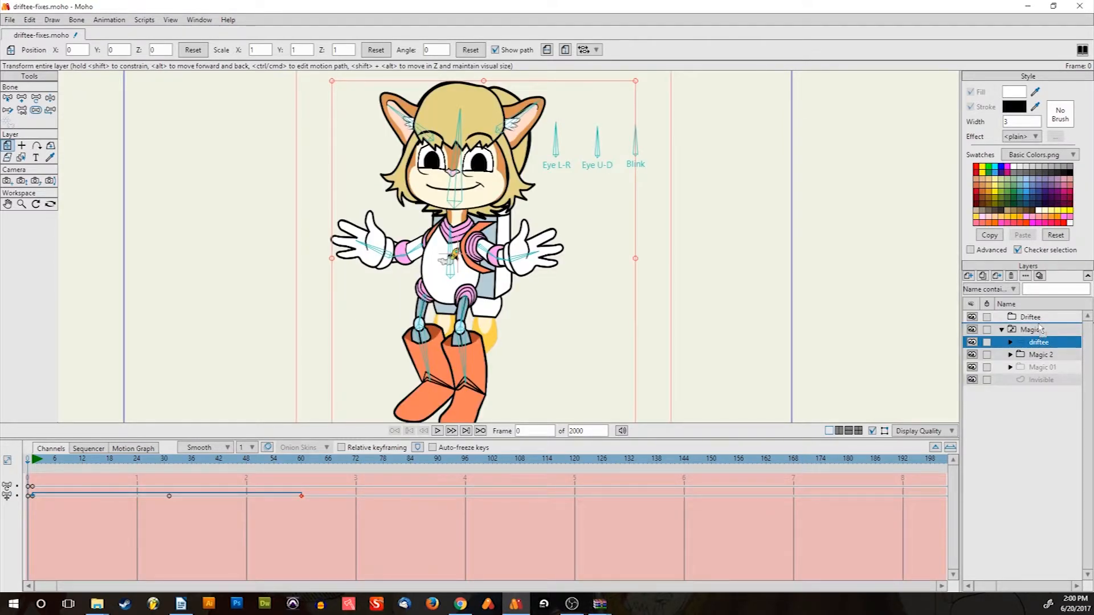
pyautogui.scroll(-3, 425, 223)
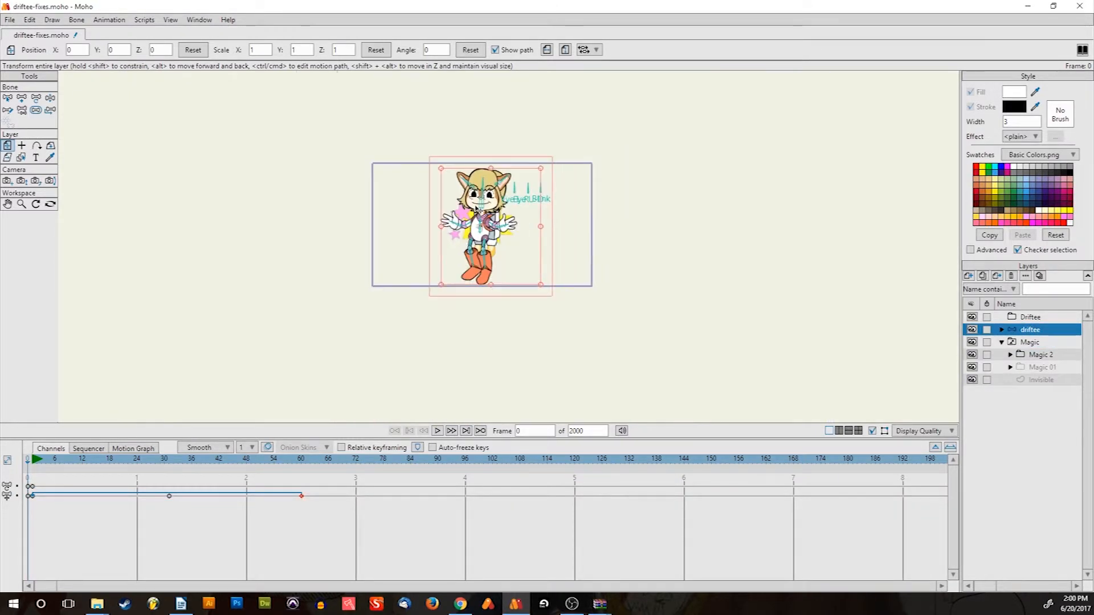
pyautogui.scroll(4, 477, 212)
pyautogui.scroll(-1, 478, 212)
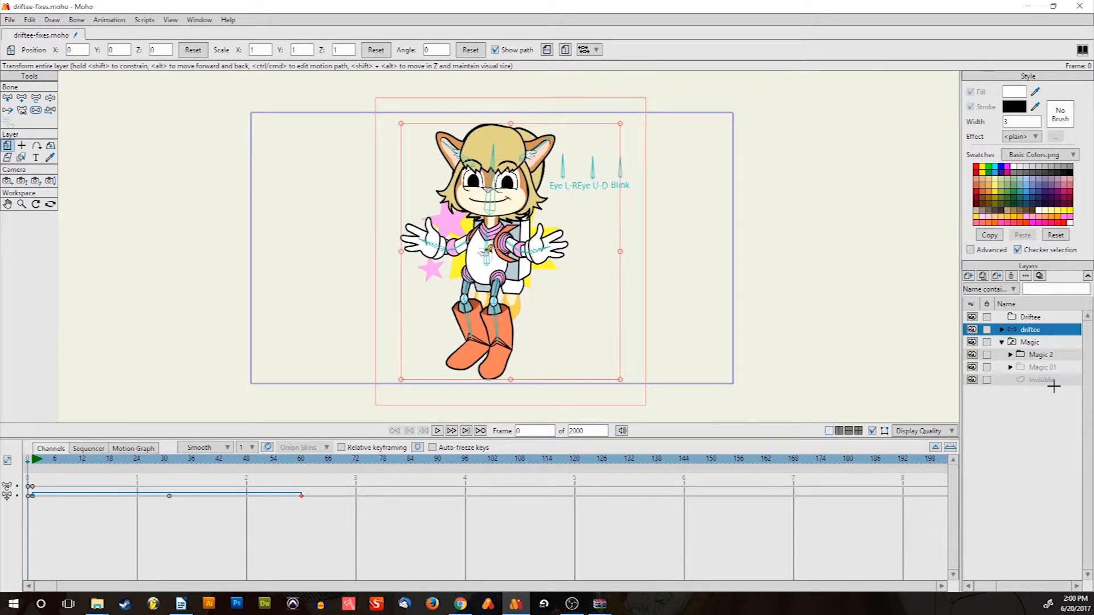
pyautogui.click(1002, 341)
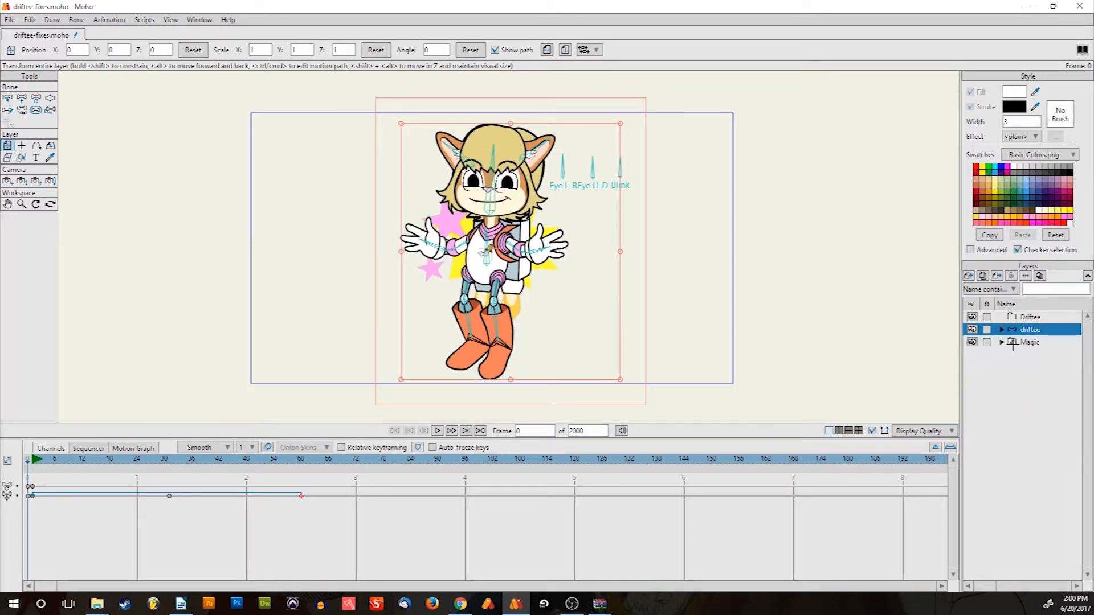
# Toggle the driftee character's visibility repeatedly to compare the stars behind it
pyautogui.click(973, 330)
pyautogui.click(972, 329)
pyautogui.click(972, 329)
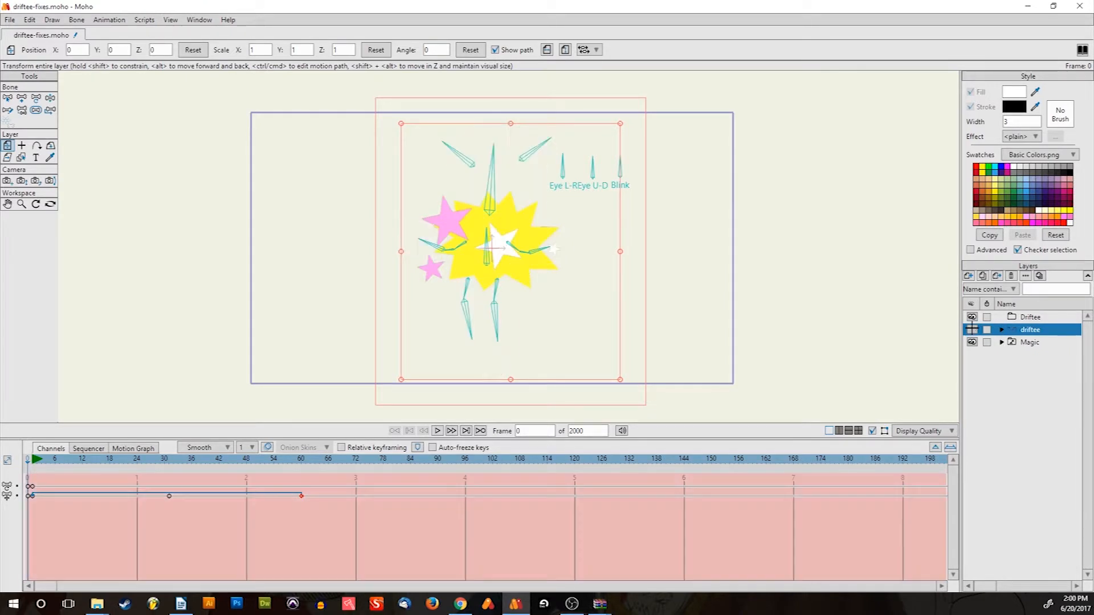
pyautogui.click(973, 330)
pyautogui.click(972, 329)
pyautogui.click(972, 330)
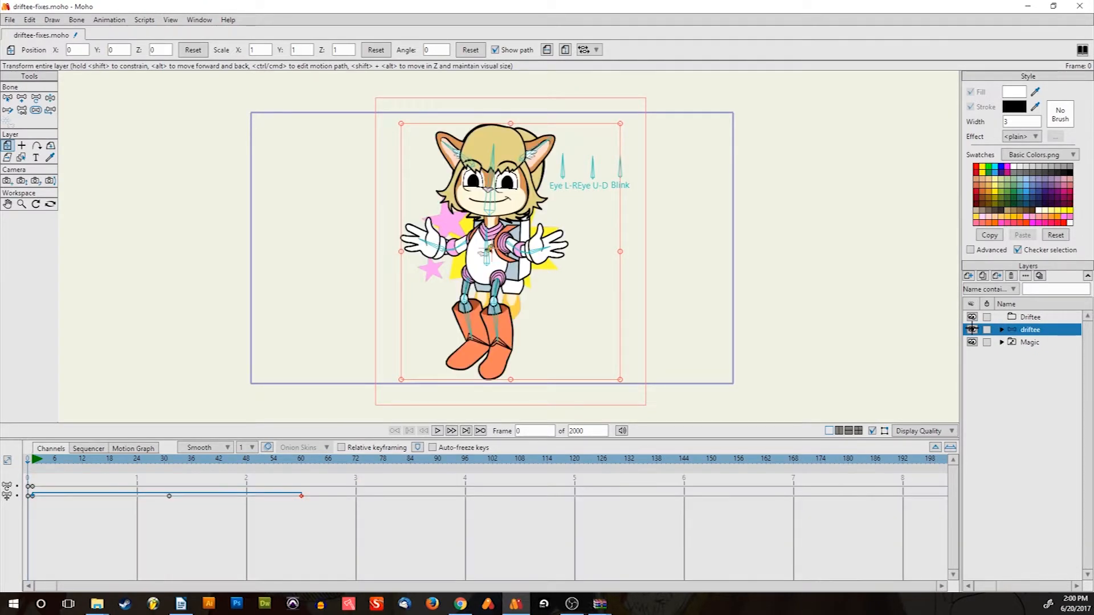
pyautogui.click(972, 329)
pyautogui.click(973, 330)
pyautogui.click(973, 329)
pyautogui.click(973, 330)
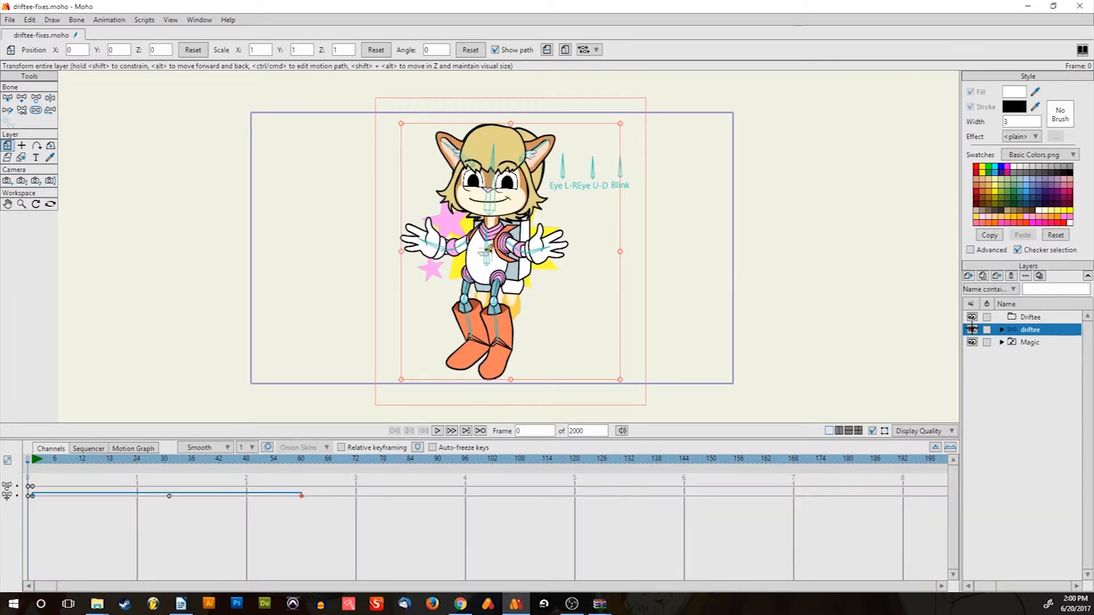
# Expand Magic, toggle the Magic 2 stars on and off, then select the Magic group
pyautogui.click(1002, 342)
pyautogui.click(971, 354)
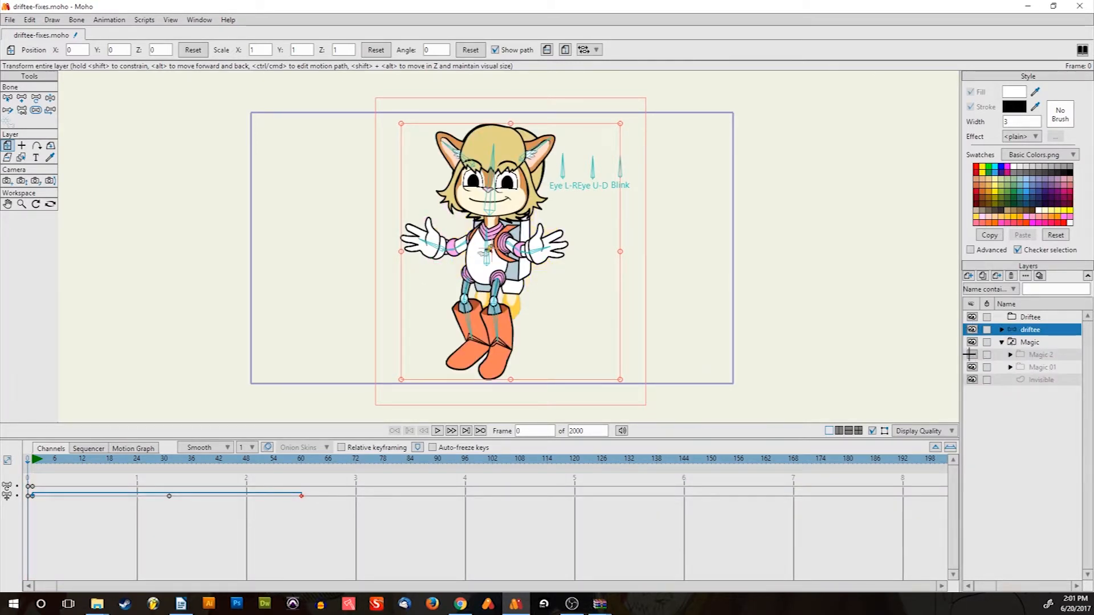
pyautogui.click(972, 355)
pyautogui.click(971, 355)
pyautogui.click(971, 354)
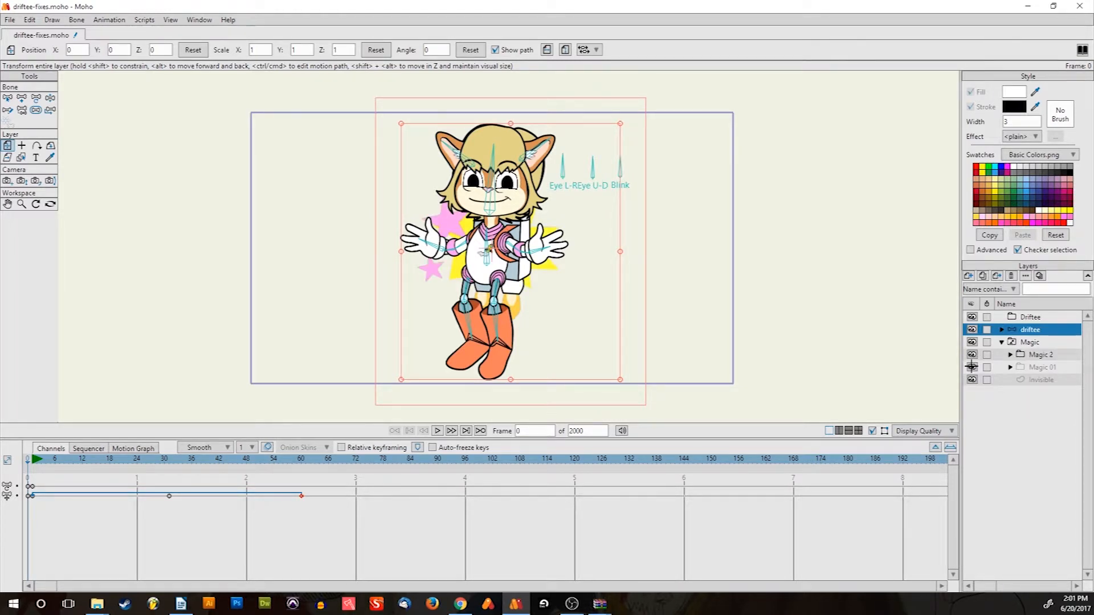
pyautogui.click(1030, 342)
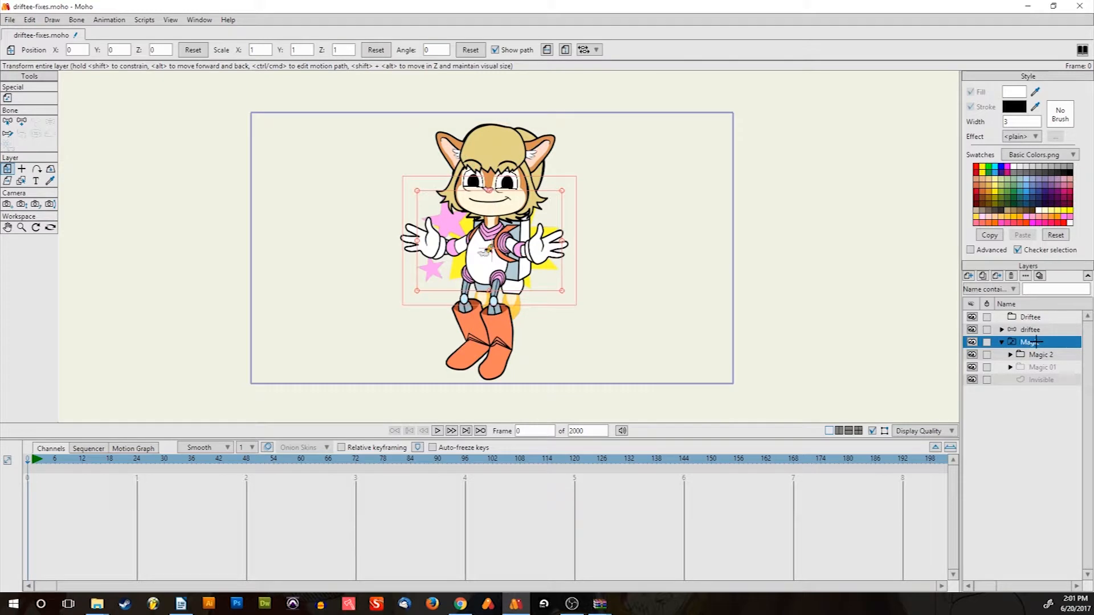
# Duplicate the Magic 2 group into a new Magic 3 group and expand it
pyautogui.moveTo(1038, 327); pyautogui.dragTo(1038, 328)
pyautogui.scroll(6, 519, 203)
pyautogui.scroll(-6, 532, 243)
pyautogui.moveTo(547, 268); pyautogui.dragTo(539, 252)
pyautogui.scroll(2, 539, 252)
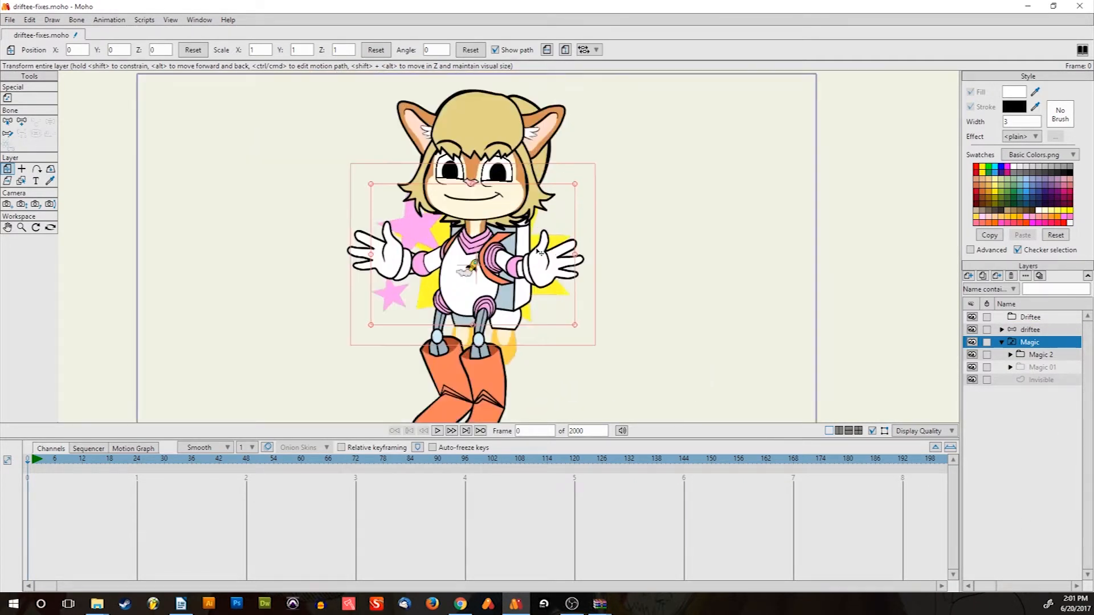
pyautogui.scroll(1, 540, 252)
pyautogui.scroll(-2, 540, 252)
pyautogui.scroll(2, 539, 257)
pyautogui.scroll(-2, 539, 260)
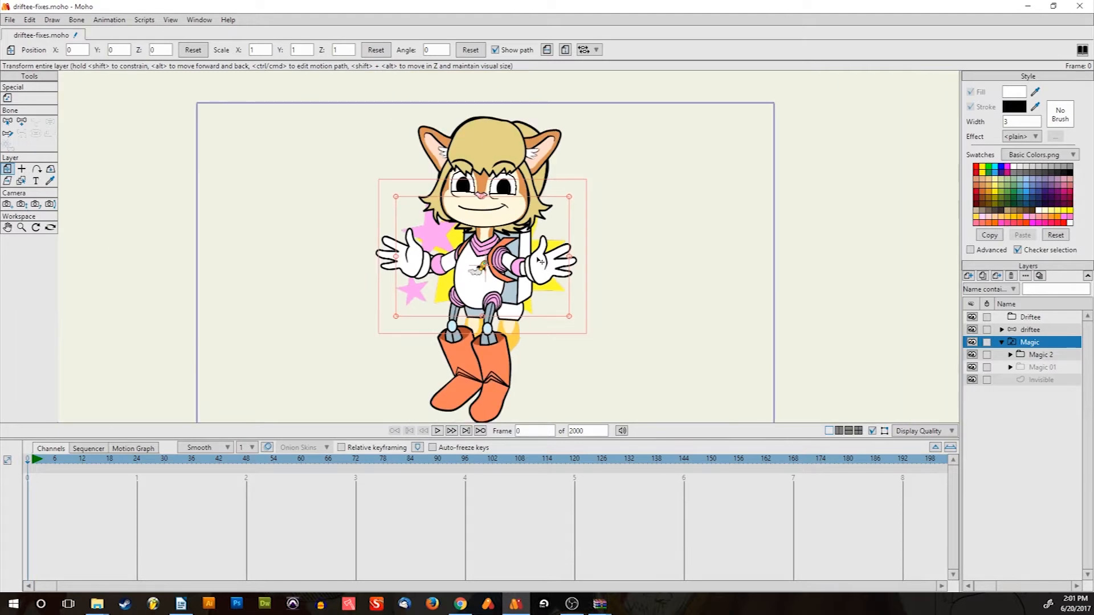
pyautogui.click(1041, 354)
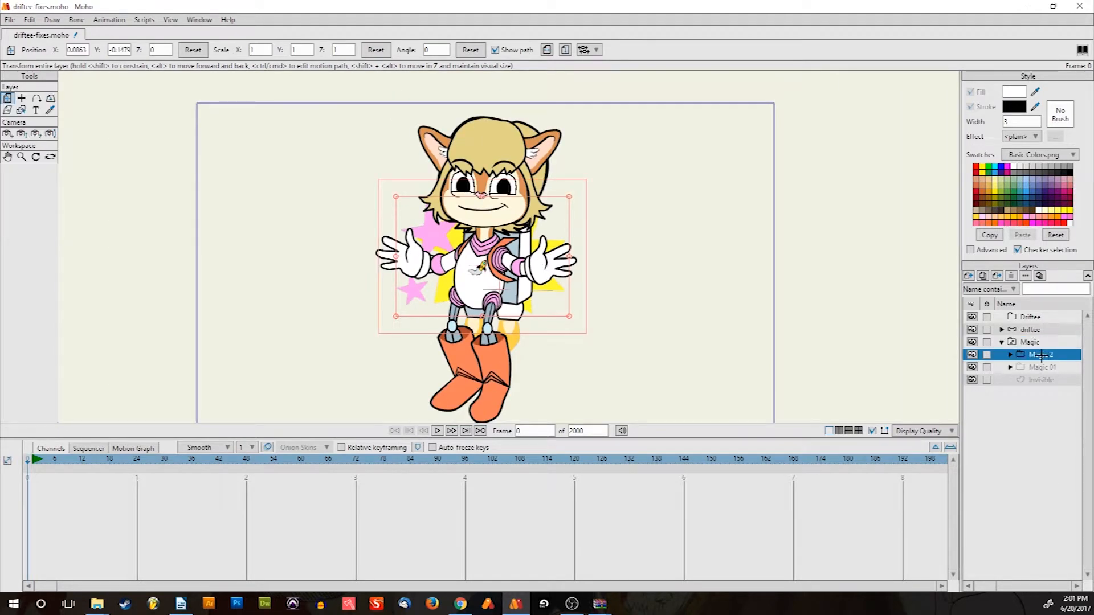
pyautogui.click(983, 276)
pyautogui.click(1011, 354)
# Scale Magic 3's yellow burst in Layer 2 up to about 4.53, then select Layer 3
pyautogui.click(1048, 380)
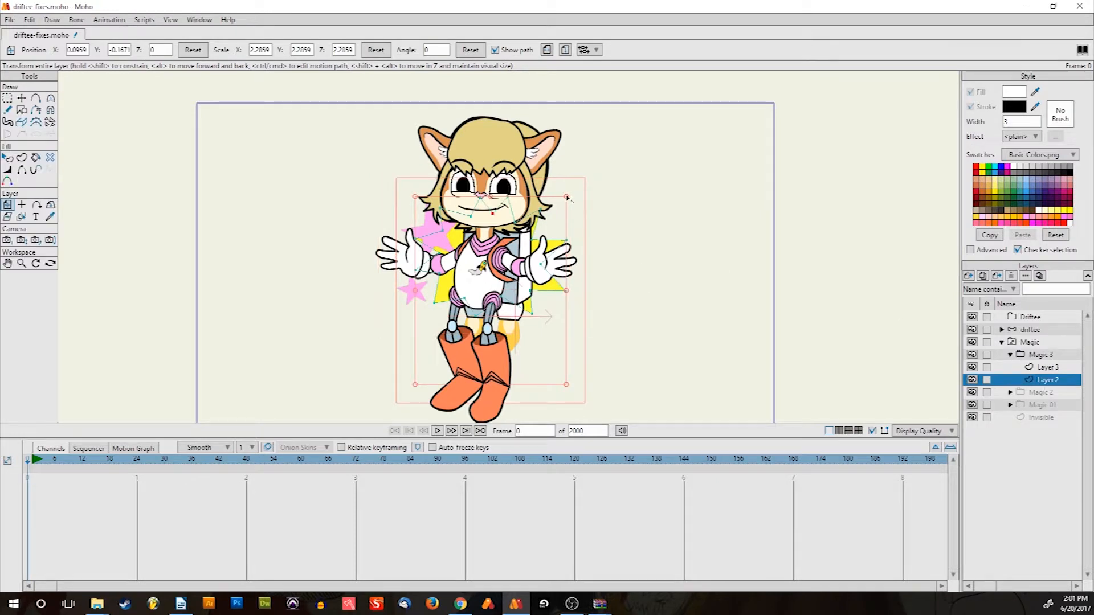
pyautogui.moveTo(567, 197); pyautogui.dragTo(612, 251)
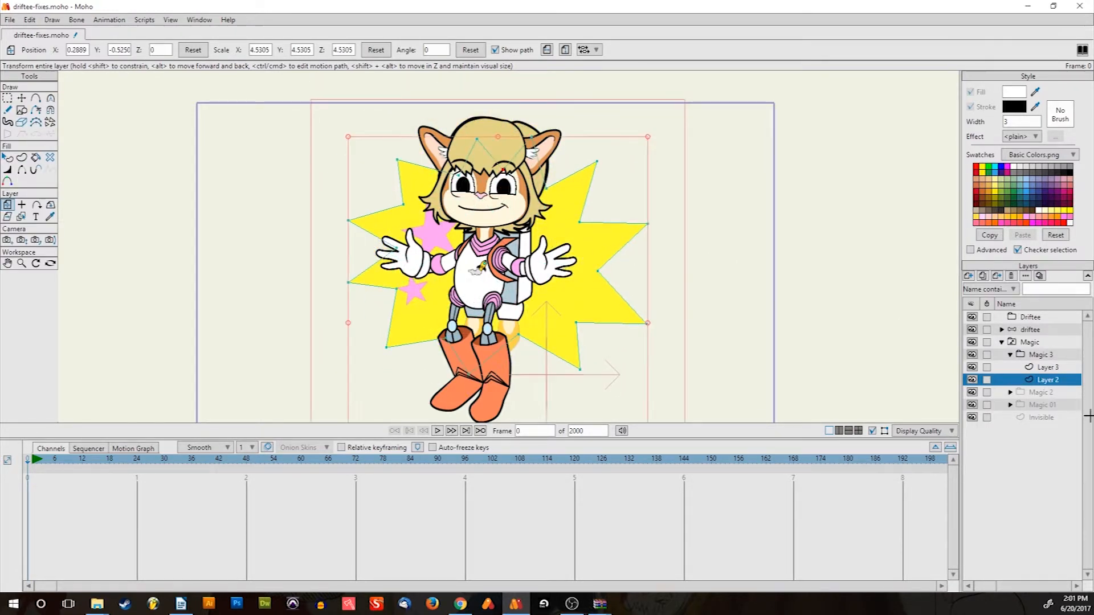
pyautogui.click(1047, 367)
pyautogui.scroll(1, 450, 238)
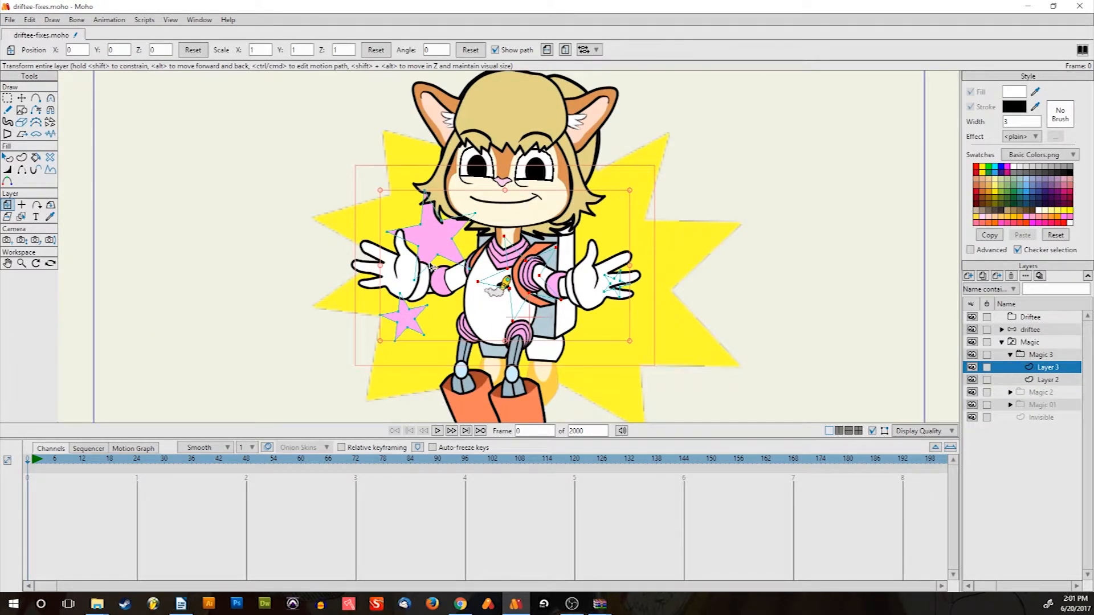
# Move the large pink star up-left and the small pink star down-left with Transform Points
pyautogui.press('t')
pyautogui.moveTo(437, 237); pyautogui.dragTo(366, 184)
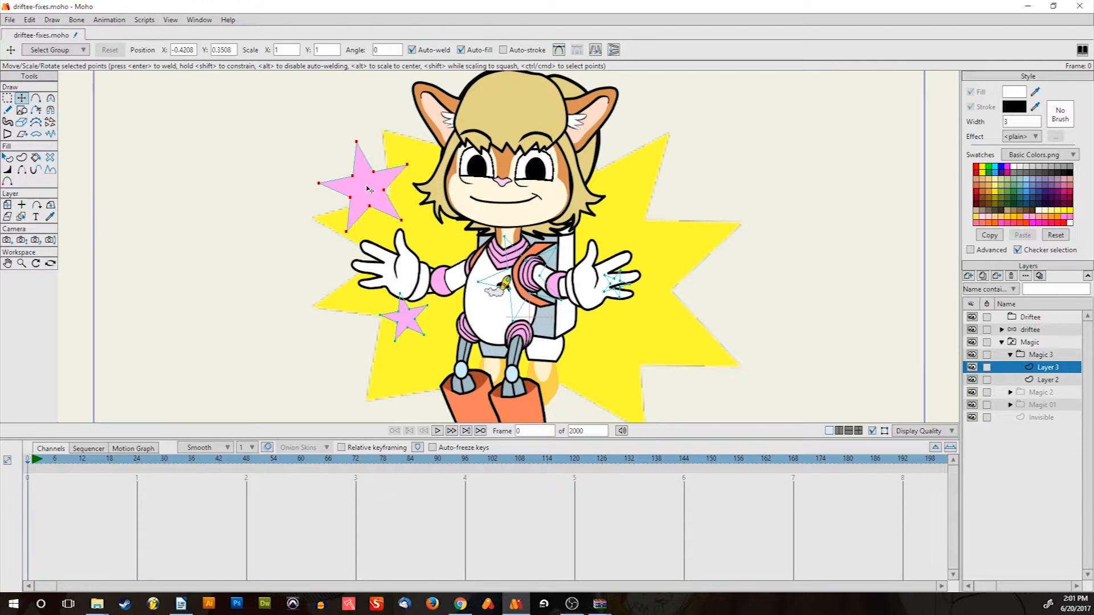
pyautogui.moveTo(403, 324); pyautogui.dragTo(342, 385)
pyautogui.moveTo(415, 306); pyautogui.dragTo(425, 206)
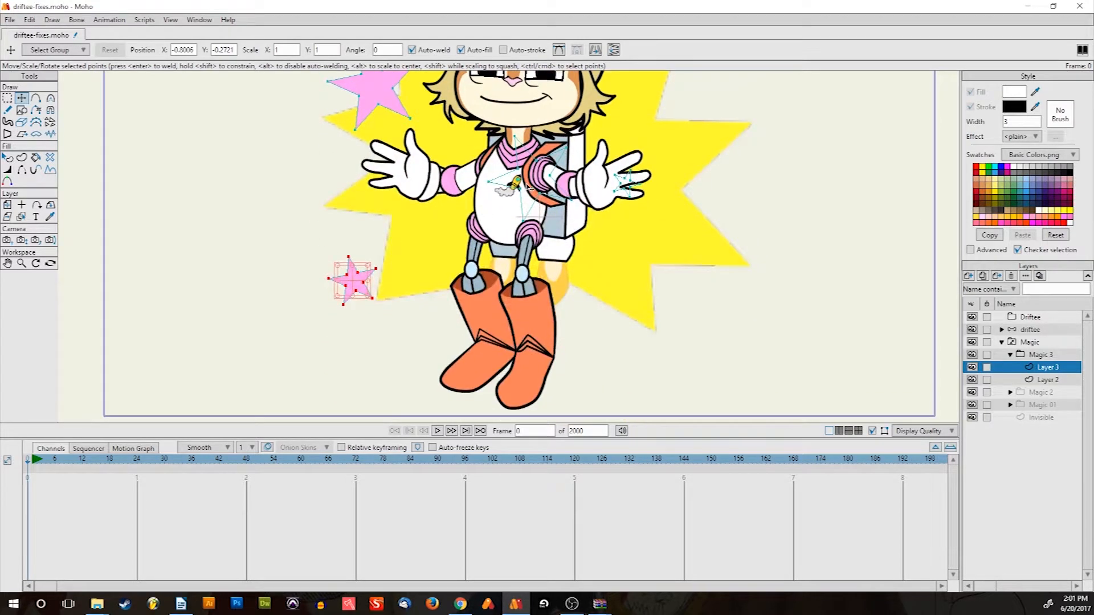
# Move the white star down-right, the small star off the hand, and place a small-star copy left
pyautogui.click(539, 181)
pyautogui.moveTo(545, 180); pyautogui.dragTo(639, 325)
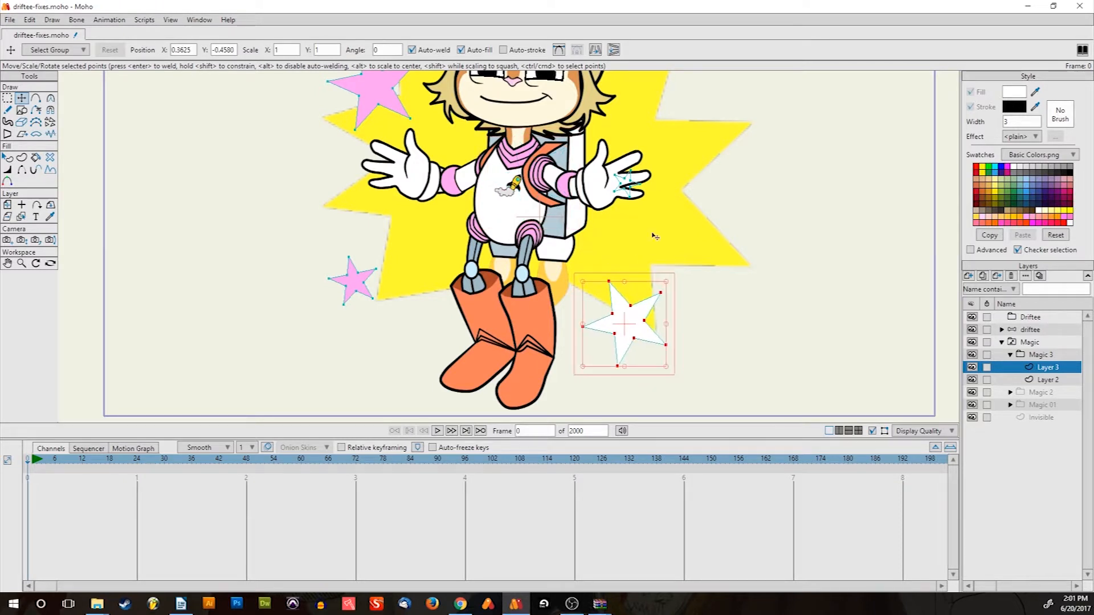
pyautogui.click(629, 183)
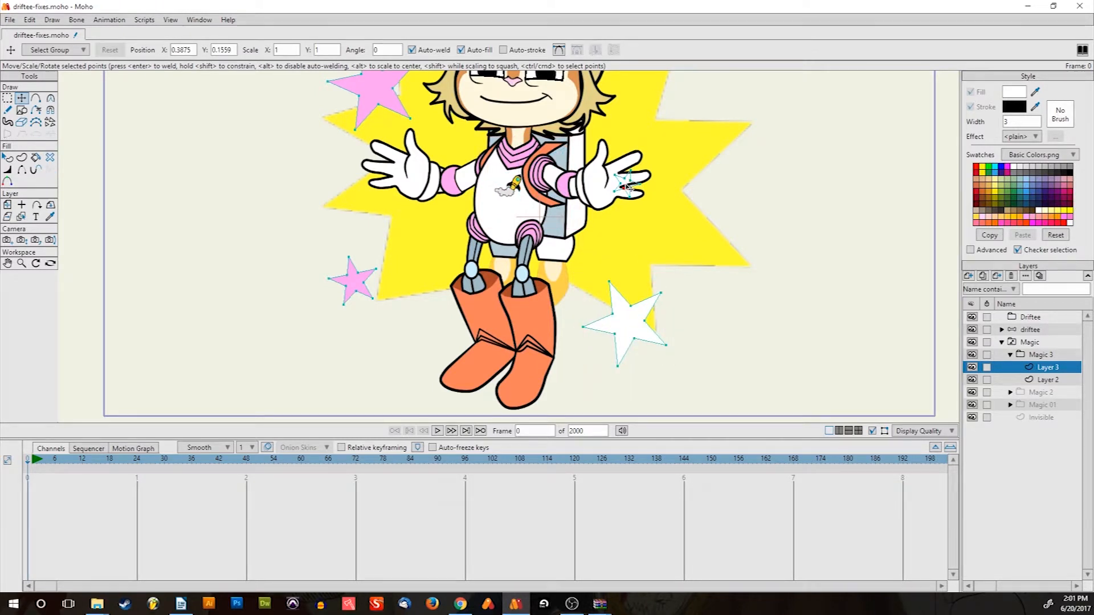
pyautogui.click(626, 187)
pyautogui.moveTo(626, 186); pyautogui.dragTo(693, 116)
pyautogui.moveTo(654, 170); pyautogui.dragTo(610, 267)
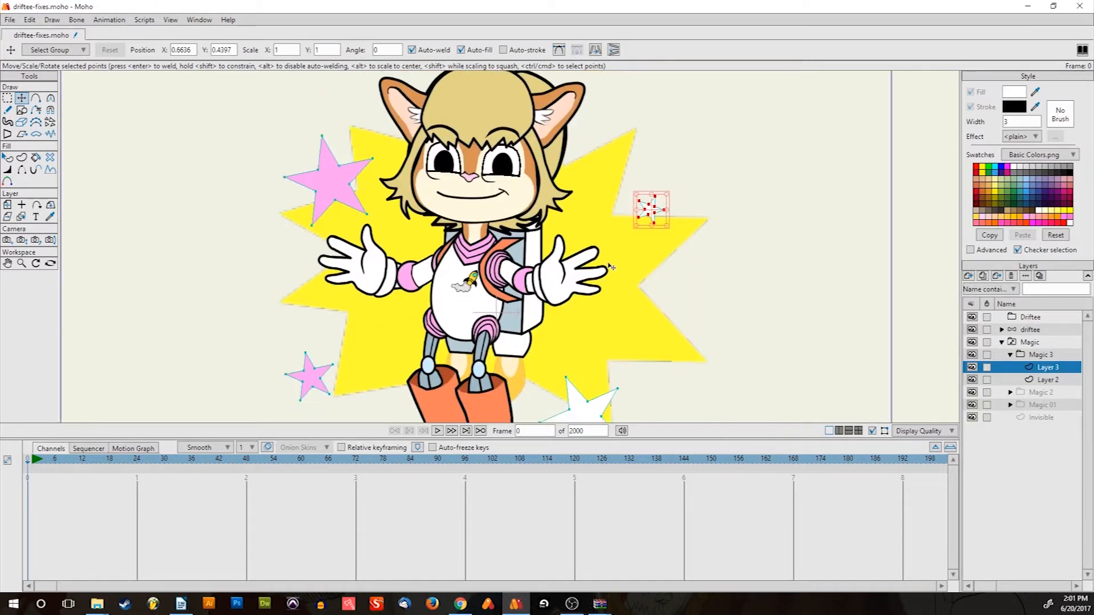
pyautogui.scroll(-5, 611, 260)
pyautogui.scroll(4, 610, 255)
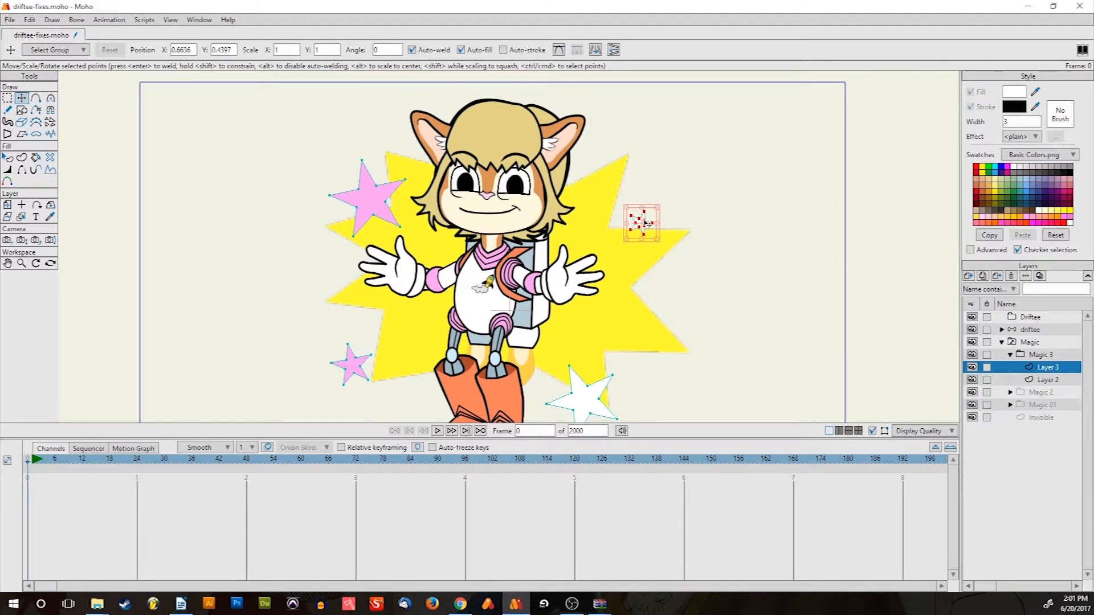
pyautogui.moveTo(645, 221); pyautogui.dragTo(594, 233)
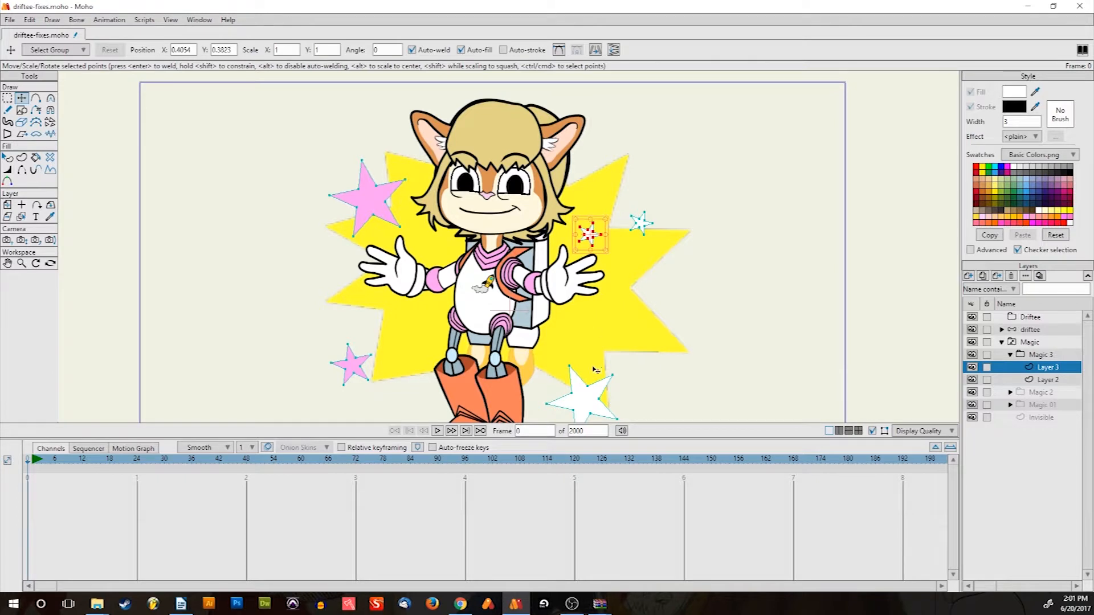
# Place a white star copy up-right and a pink star copy behind the head
pyautogui.doubleClick(590, 382)
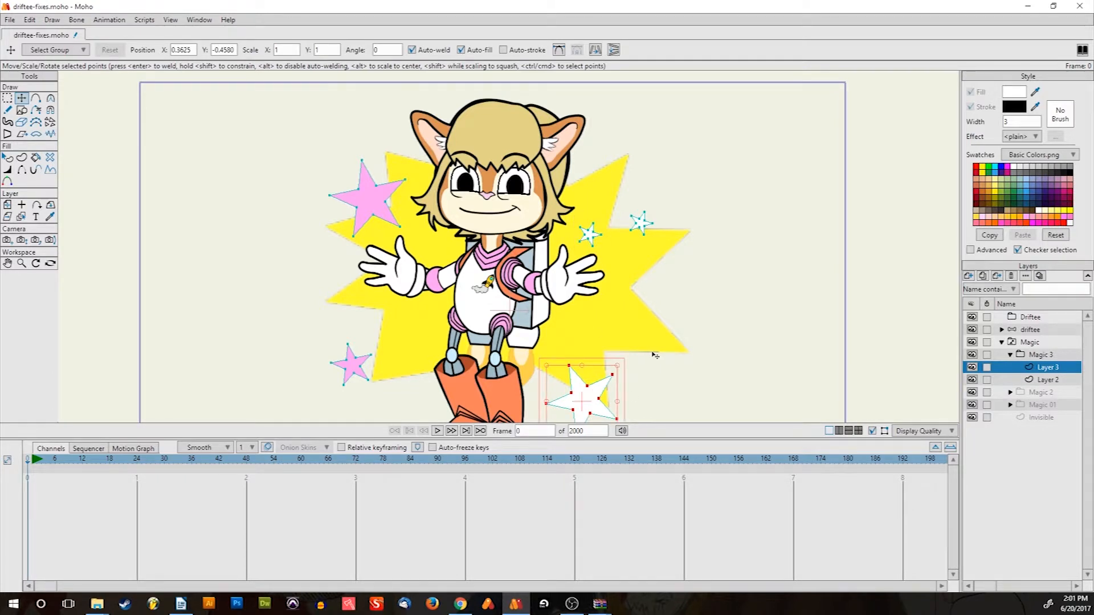
pyautogui.moveTo(590, 404); pyautogui.dragTo(647, 320)
pyautogui.doubleClick(380, 208)
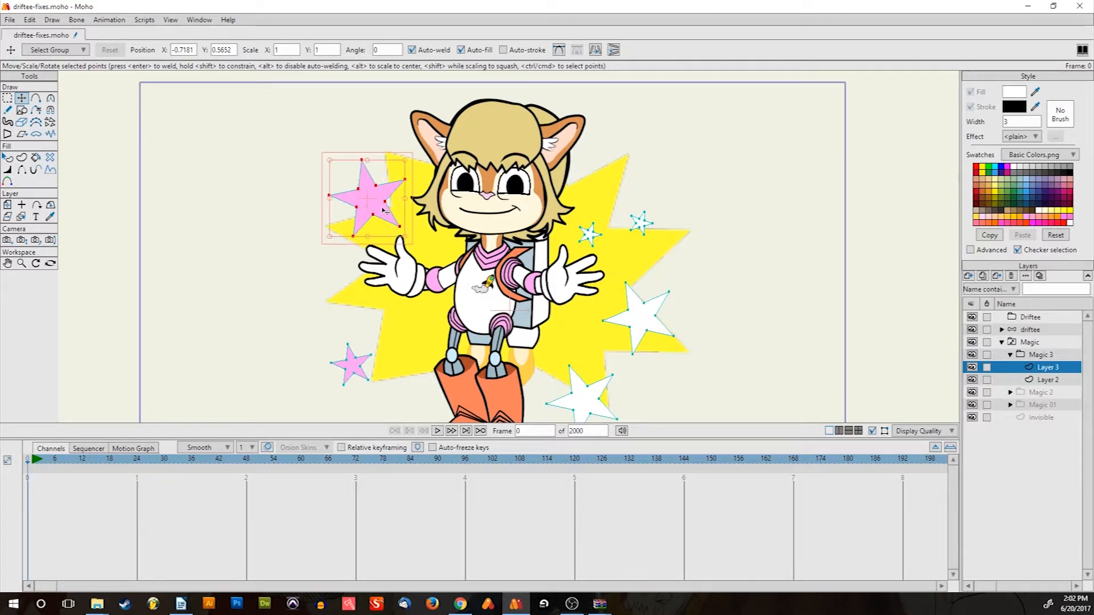
pyautogui.hotkey('ctrl', 'v')
pyautogui.moveTo(372, 193); pyautogui.dragTo(445, 120)
pyautogui.moveTo(399, 260); pyautogui.dragTo(393, 198)
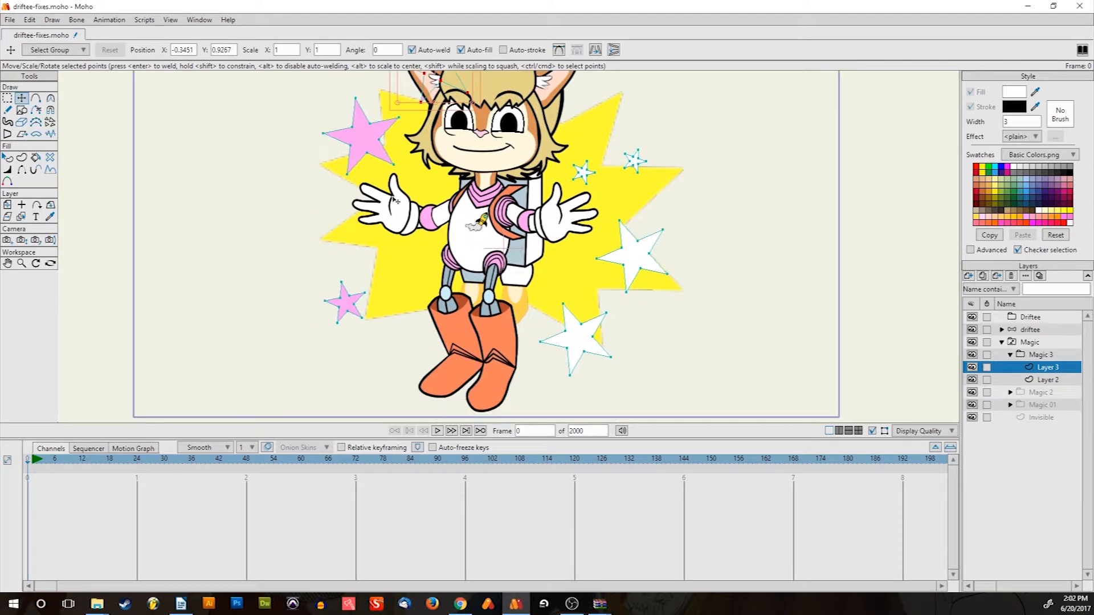
# Place a white star copy behind the torso and a small pink star copy lower down
pyautogui.click(633, 258)
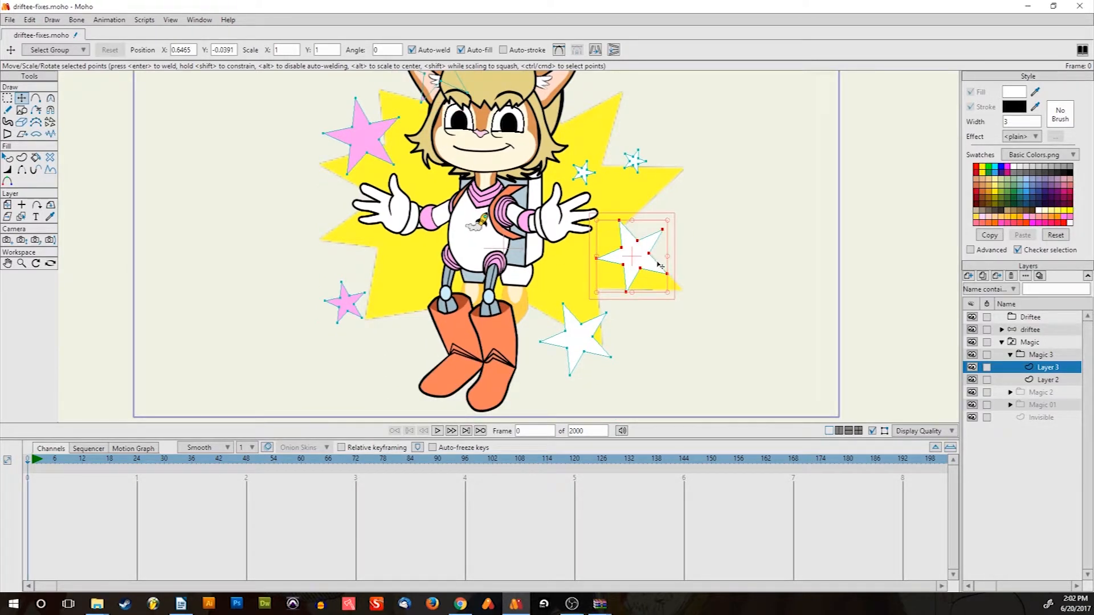
pyautogui.hotkey('ctrl', 'v')
pyautogui.moveTo(660, 252); pyautogui.dragTo(488, 227)
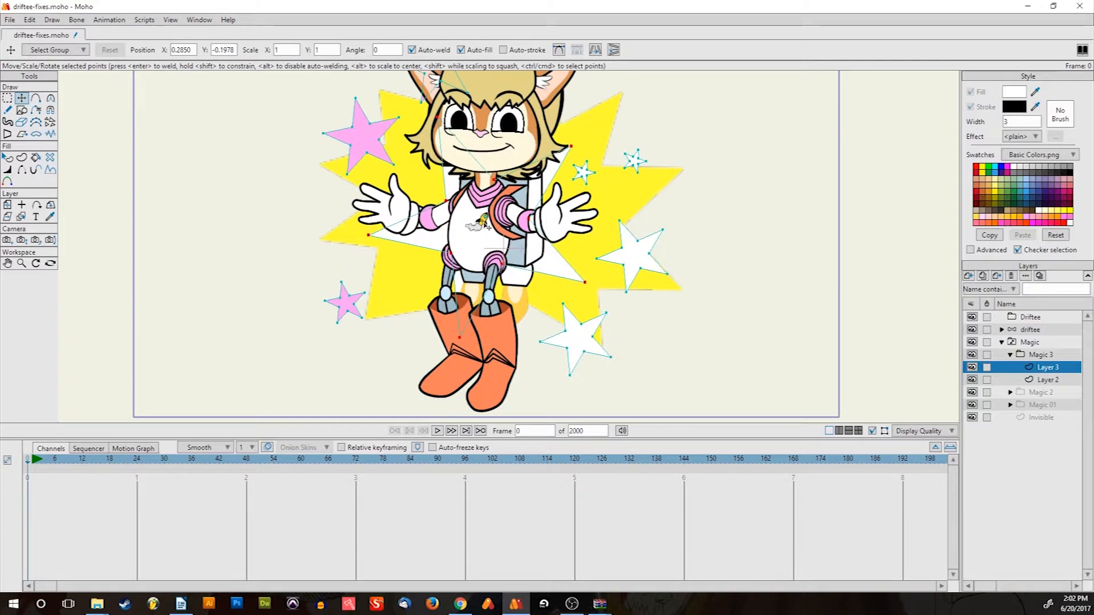
pyautogui.click(342, 303)
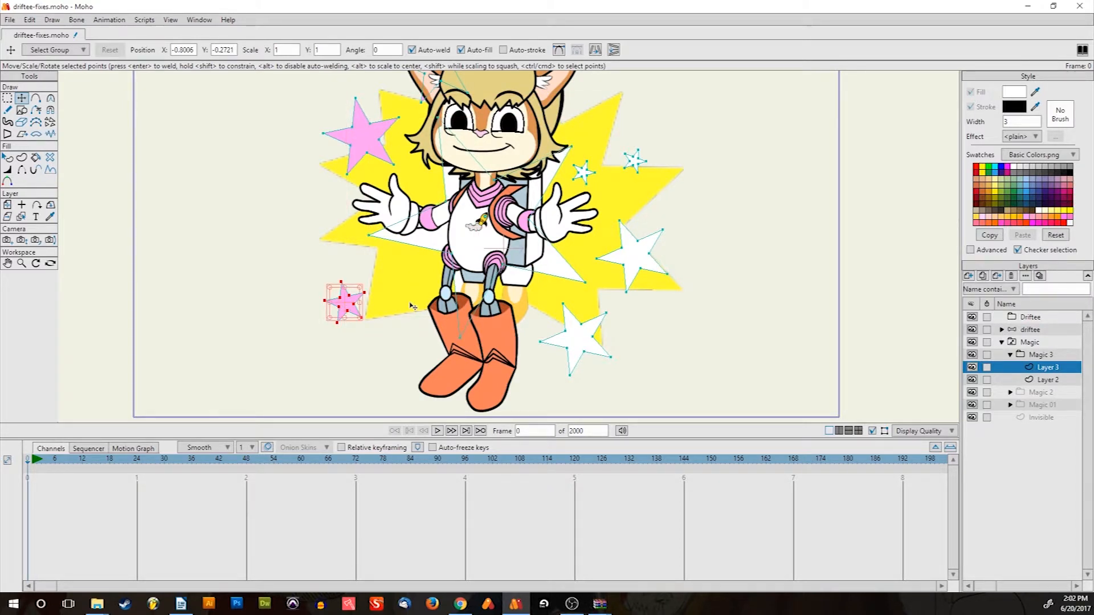
pyautogui.moveTo(350, 307); pyautogui.dragTo(400, 358)
pyautogui.scroll(-5, 434, 255)
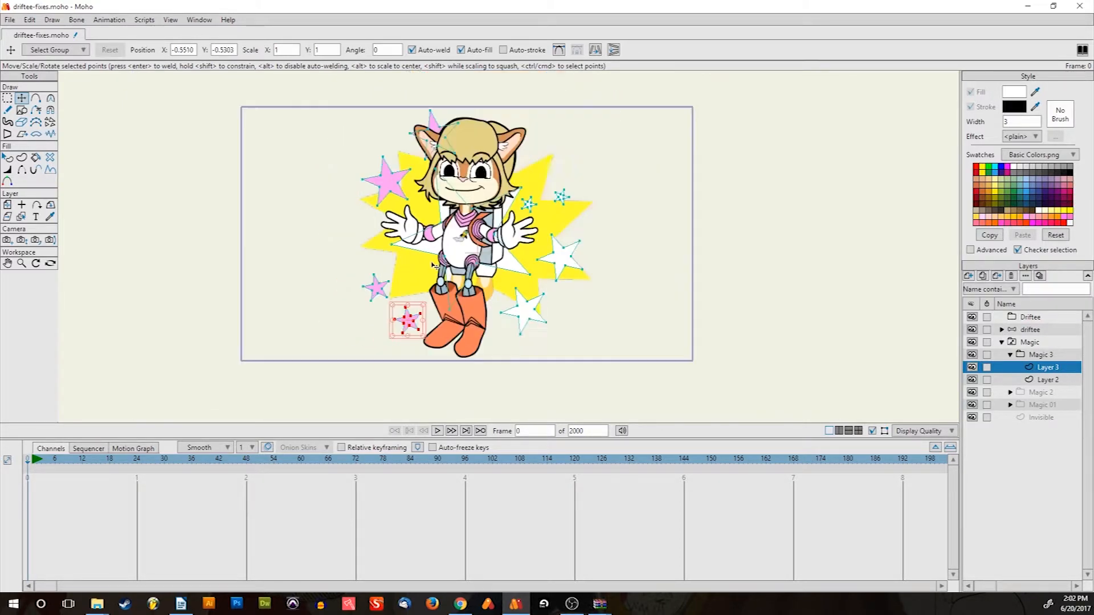
pyautogui.scroll(6, 448, 214)
pyautogui.moveTo(608, 307); pyautogui.dragTo(680, 230)
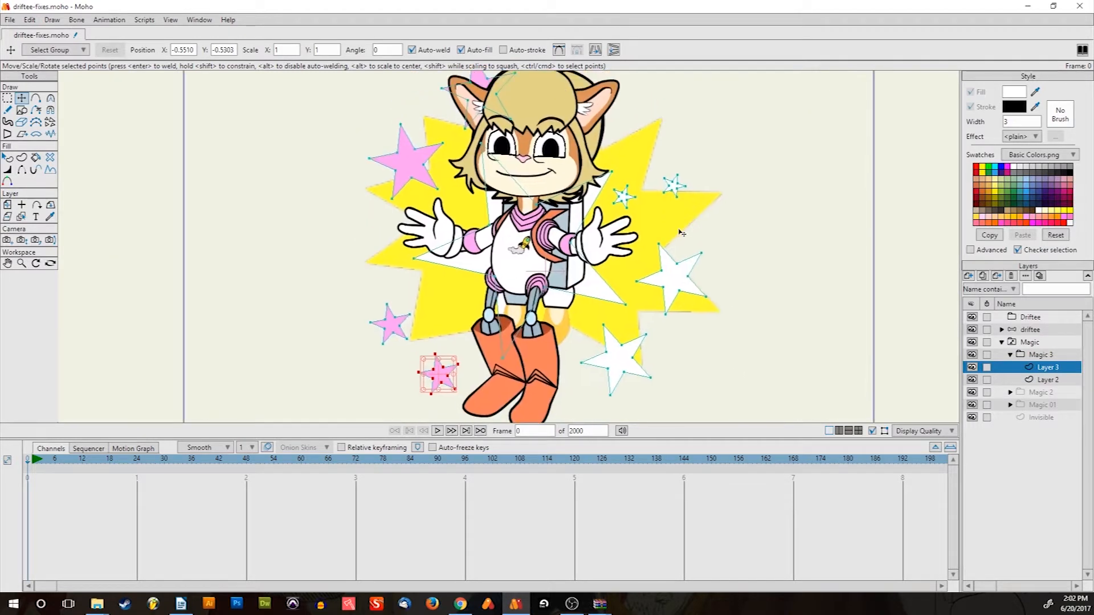
pyautogui.click(1011, 354)
pyautogui.click(1047, 368)
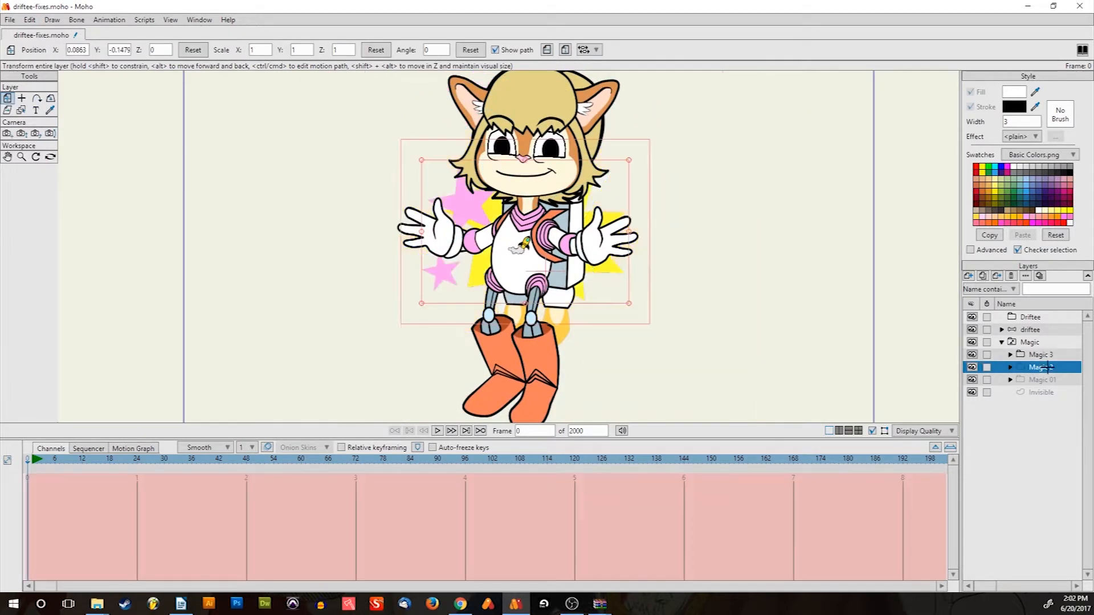
pyautogui.click(1047, 380)
pyautogui.click(1045, 367)
pyautogui.click(1043, 355)
pyautogui.scroll(-5, 551, 198)
pyautogui.scroll(4, 564, 204)
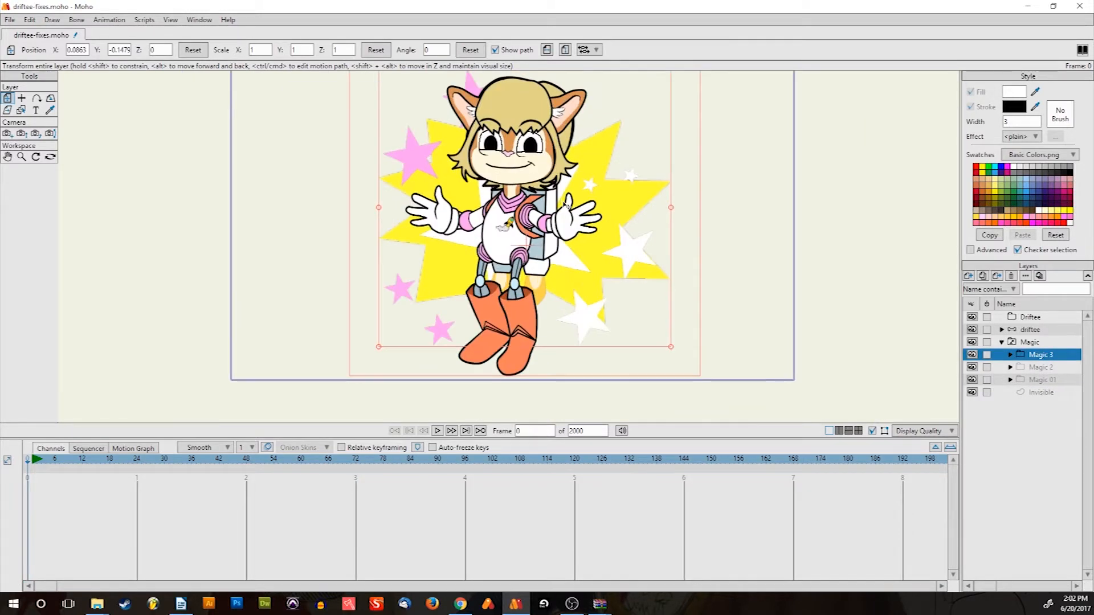
pyautogui.scroll(-3, 603, 213)
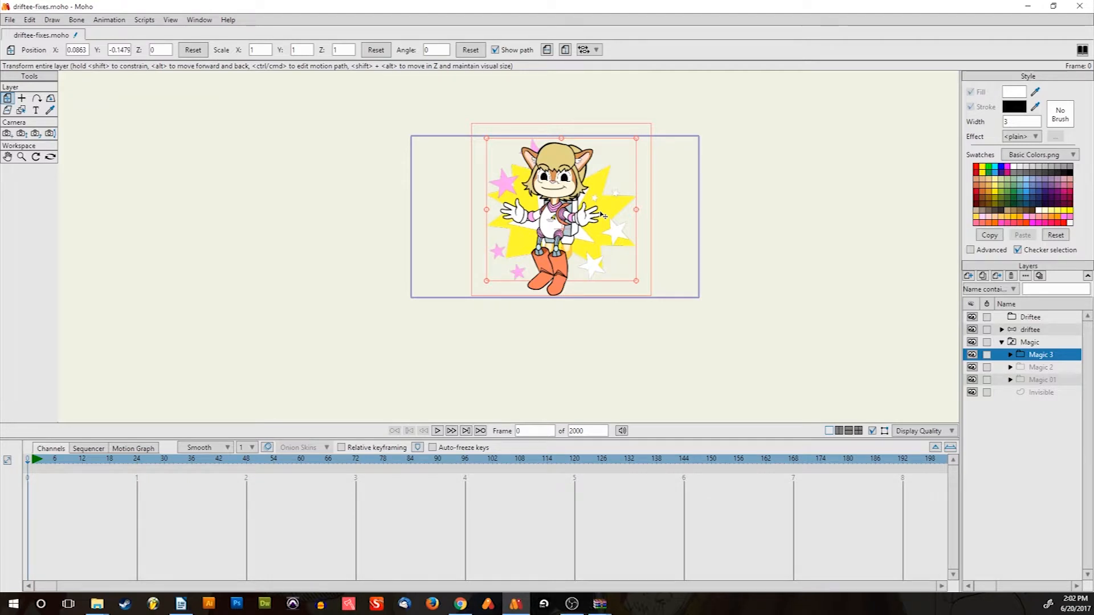
pyautogui.scroll(3, 603, 215)
pyautogui.scroll(-3, 603, 215)
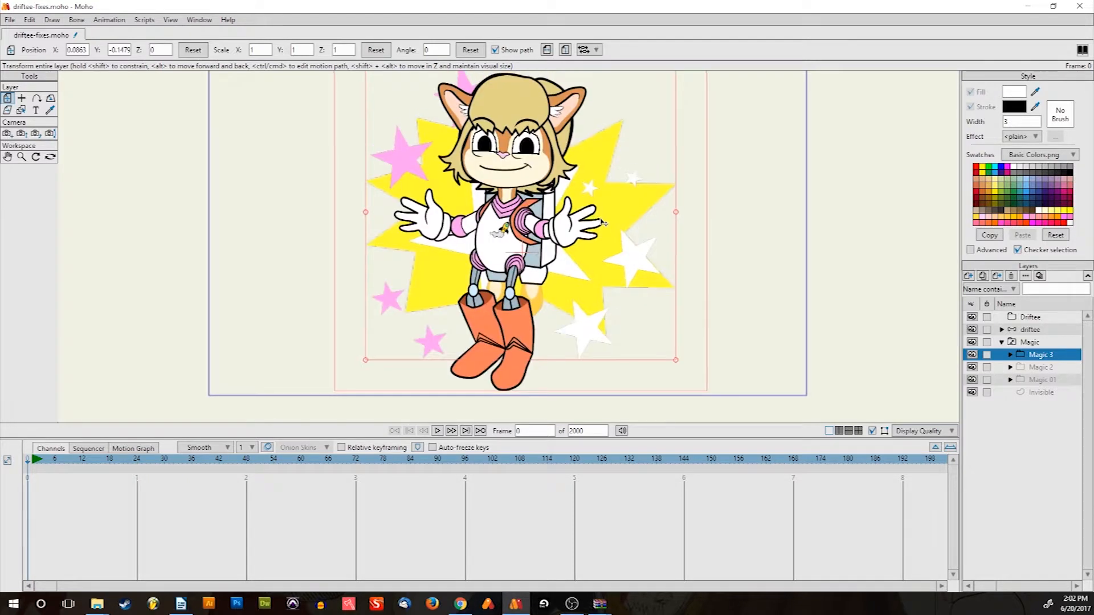
pyautogui.click(1042, 368)
pyautogui.click(1040, 380)
pyautogui.click(1038, 367)
pyautogui.click(1037, 356)
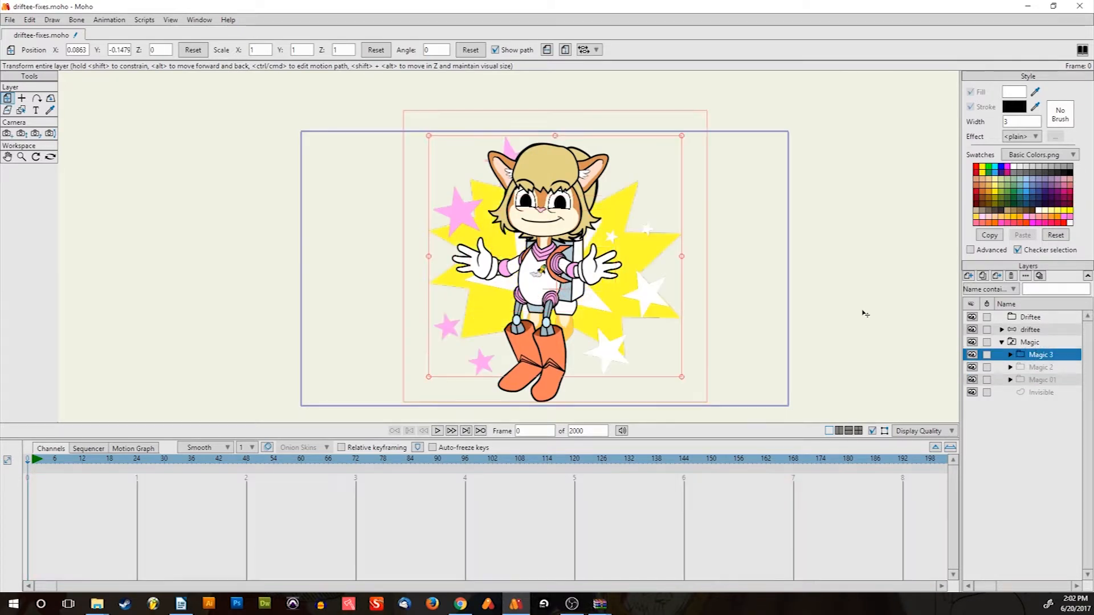
# Duplicate Magic 3 as Magic 4 and enlarge its Layer 2 yellow burst past the frame
pyautogui.click(984, 276)
pyautogui.click(1010, 354)
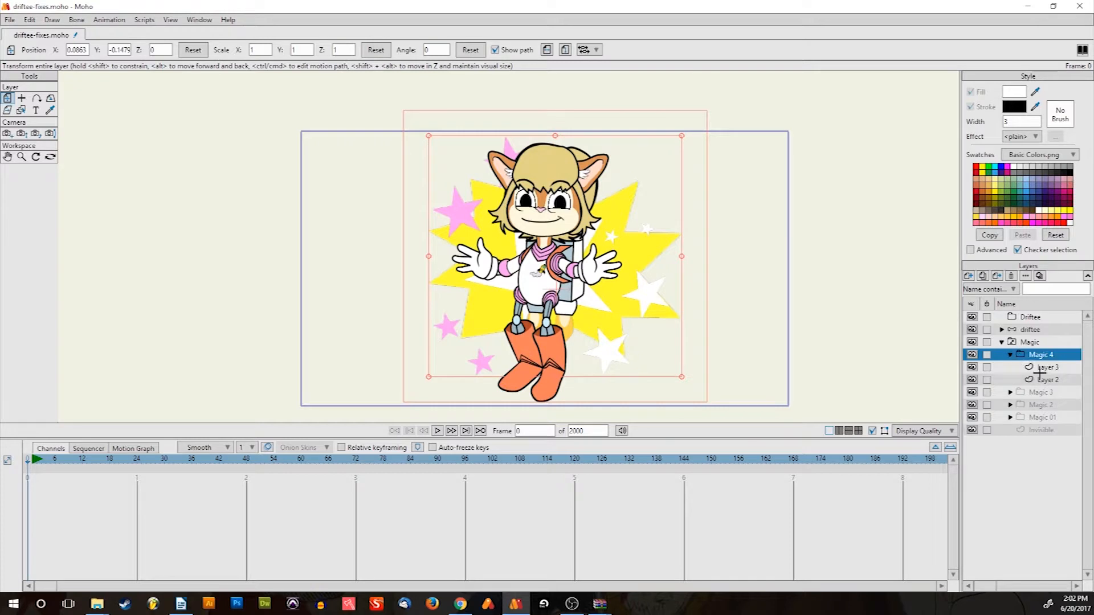
pyautogui.click(1041, 378)
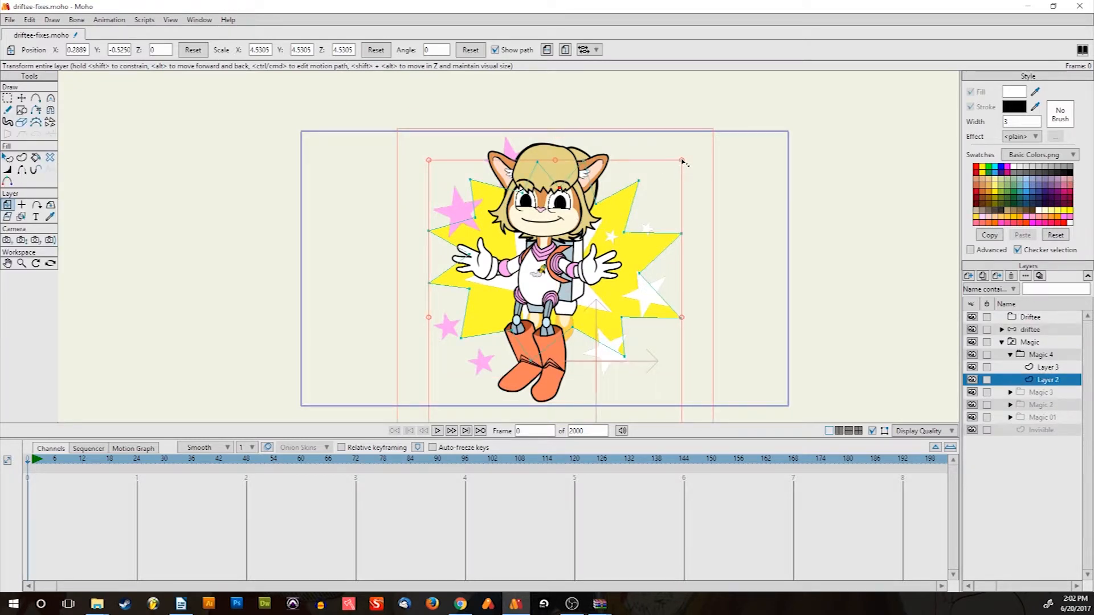
pyautogui.moveTo(684, 162); pyautogui.dragTo(741, 123)
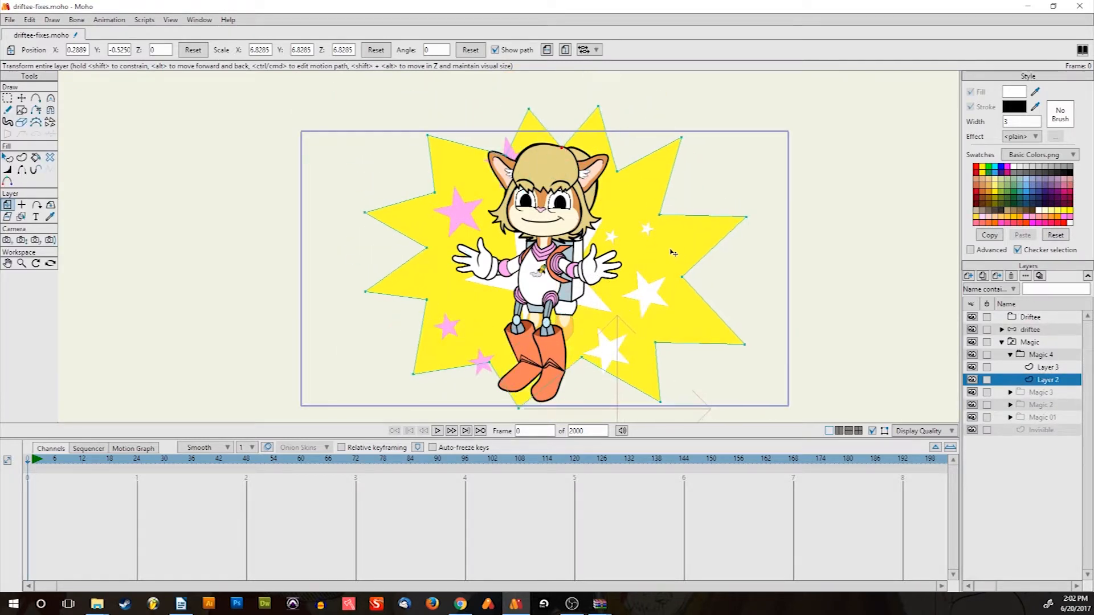
pyautogui.moveTo(671, 250); pyautogui.dragTo(671, 251)
pyautogui.scroll(5, 672, 246)
pyautogui.scroll(-2, 672, 241)
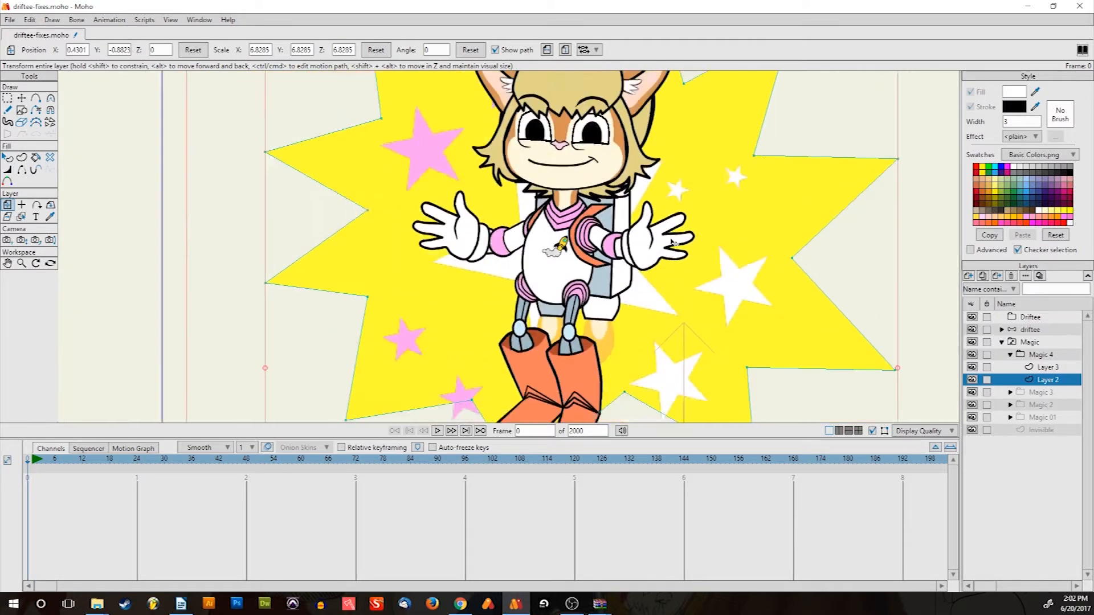
pyautogui.hotkey('ctrl', 'r')
# In Layer 3, move the small pink stars left and down and the white stars right
pyautogui.keyDown('ctrl'); pyautogui.keyDown('alt'); pyautogui.click(570, 244); pyautogui.keyUp('alt'); pyautogui.keyUp('ctrl')
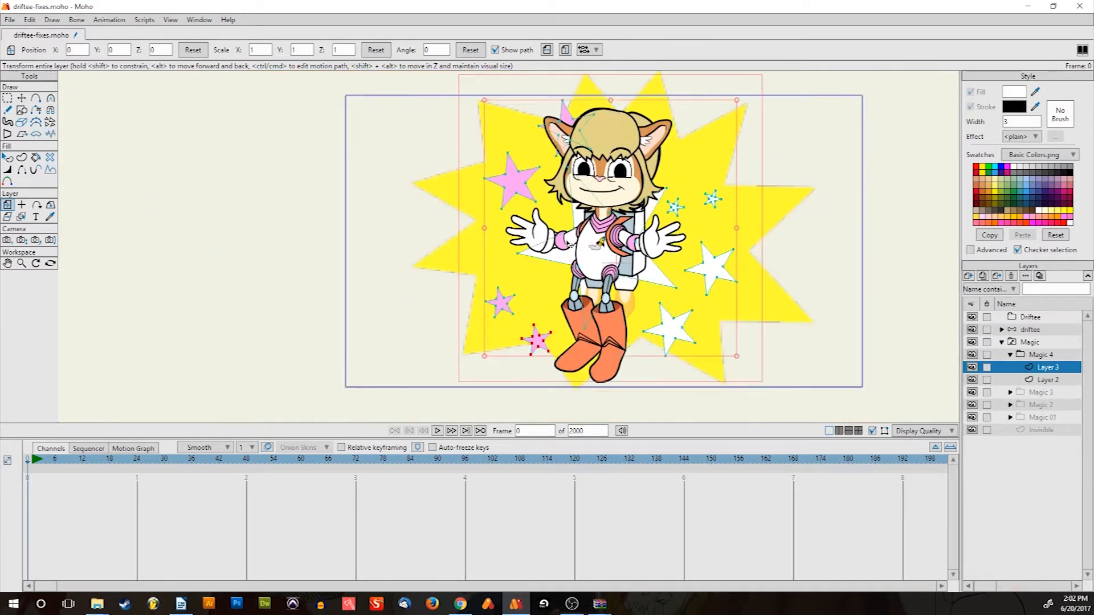
pyautogui.press('t')
pyautogui.click(503, 307)
pyautogui.moveTo(503, 307); pyautogui.dragTo(446, 314)
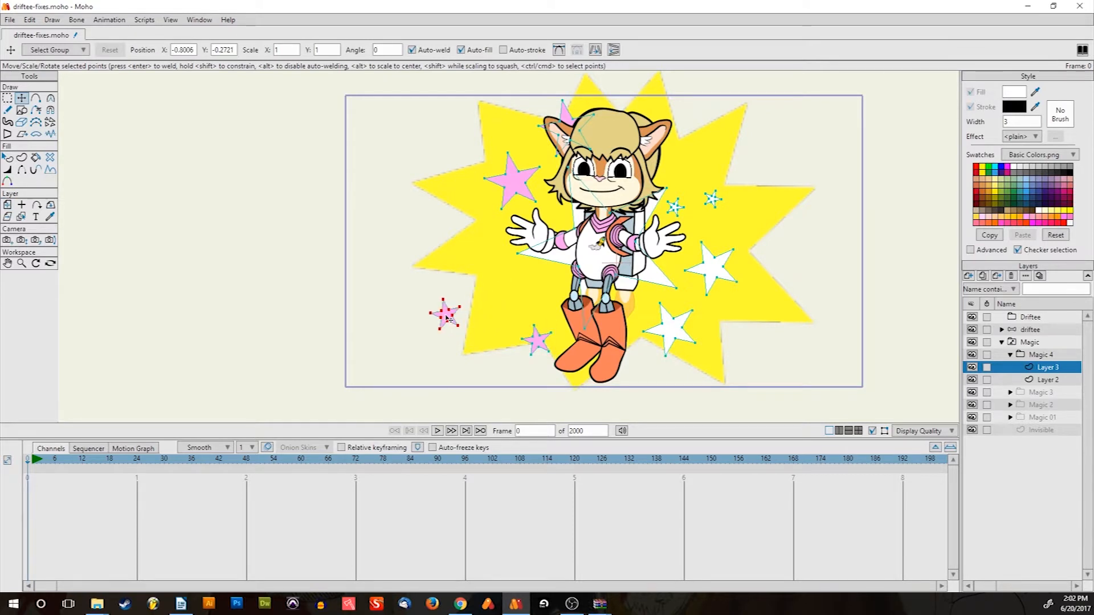
pyautogui.click(536, 342)
pyautogui.moveTo(536, 342); pyautogui.dragTo(525, 359)
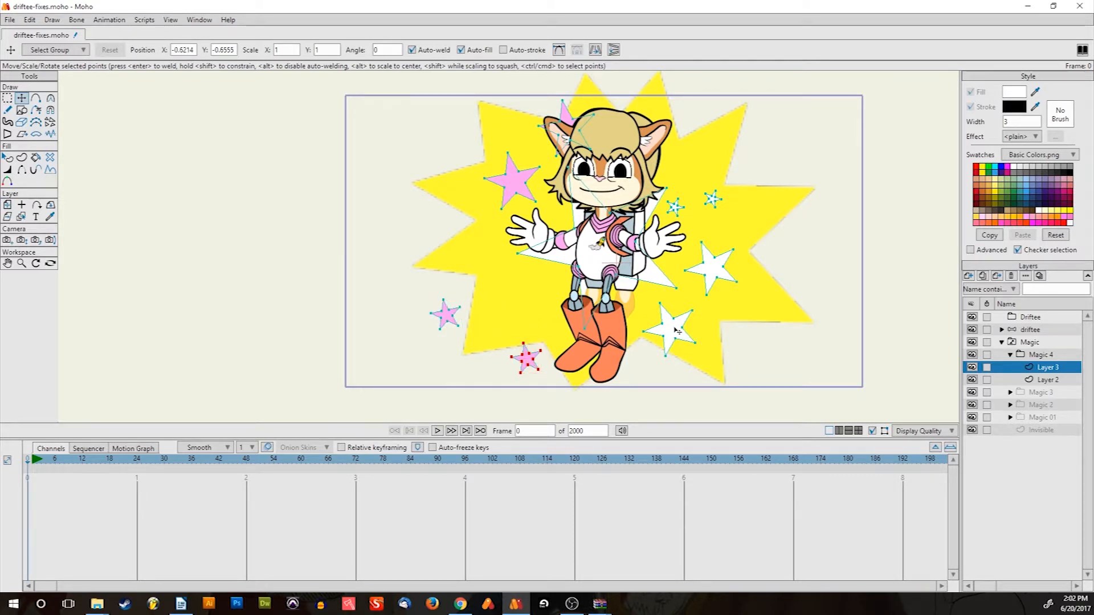
pyautogui.click(677, 331)
pyautogui.moveTo(677, 331); pyautogui.dragTo(706, 360)
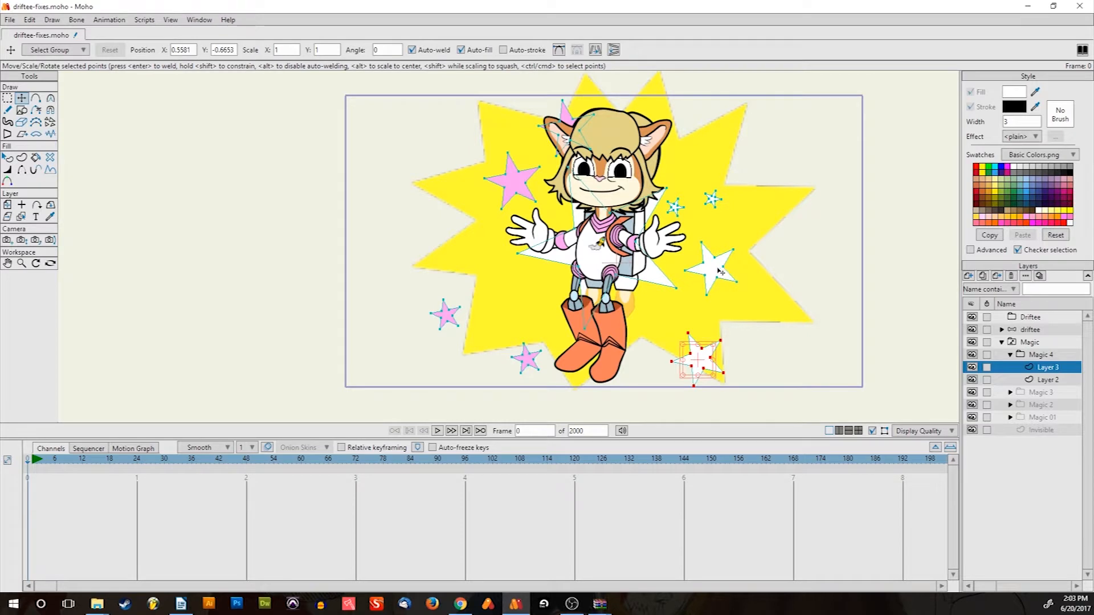
pyautogui.click(721, 273)
pyautogui.moveTo(720, 273); pyautogui.dragTo(770, 284)
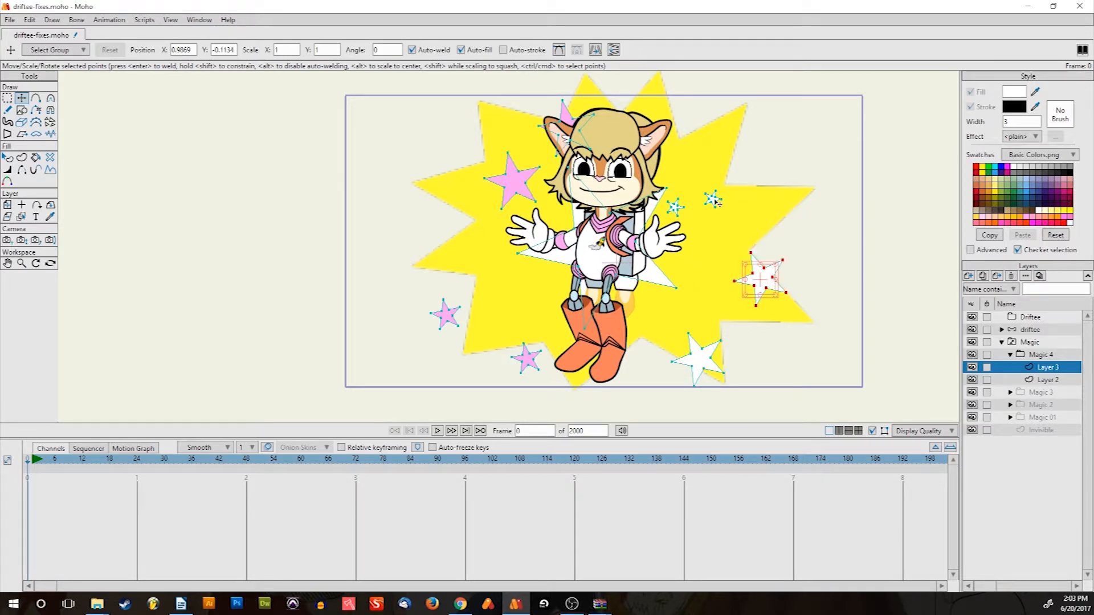
# Move the small white star to a higher spot on the right
pyautogui.click(711, 199)
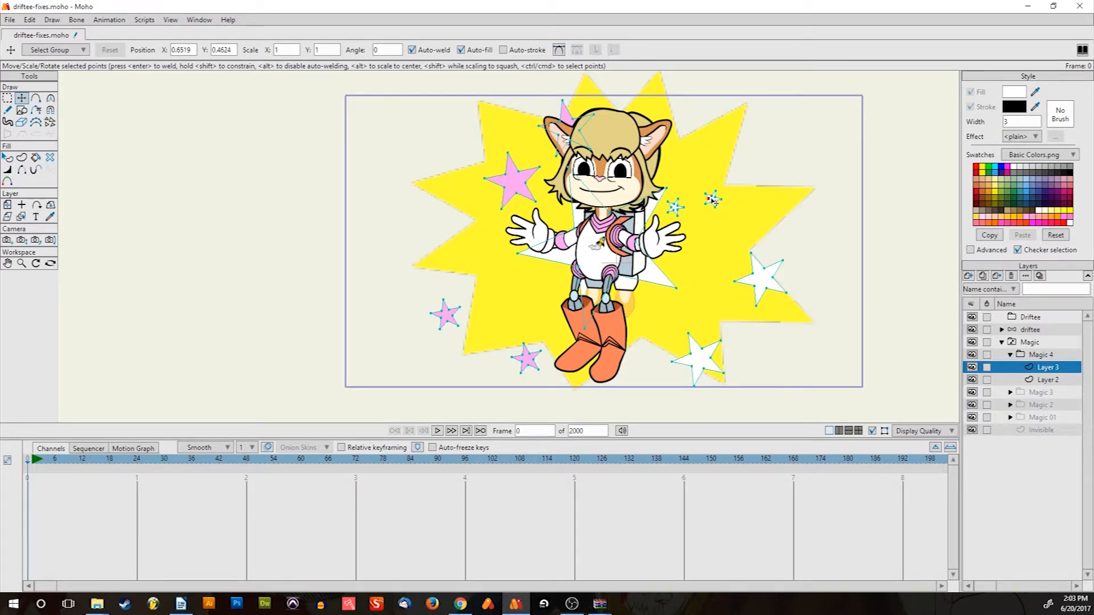
pyautogui.scroll(3, 711, 200)
pyautogui.doubleClick(713, 203)
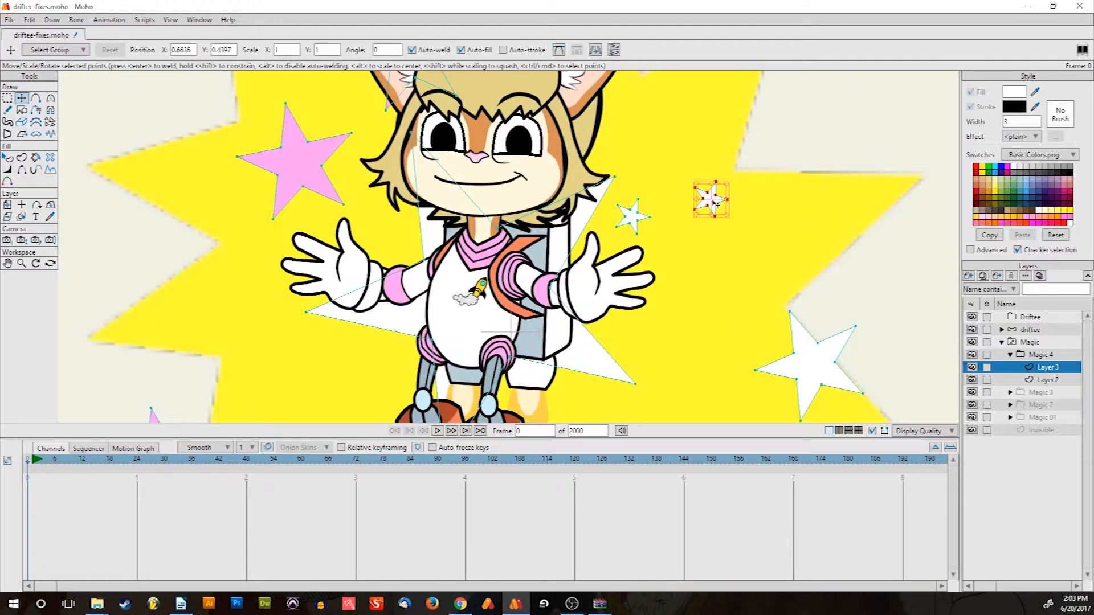
pyautogui.moveTo(714, 203); pyautogui.dragTo(694, 339)
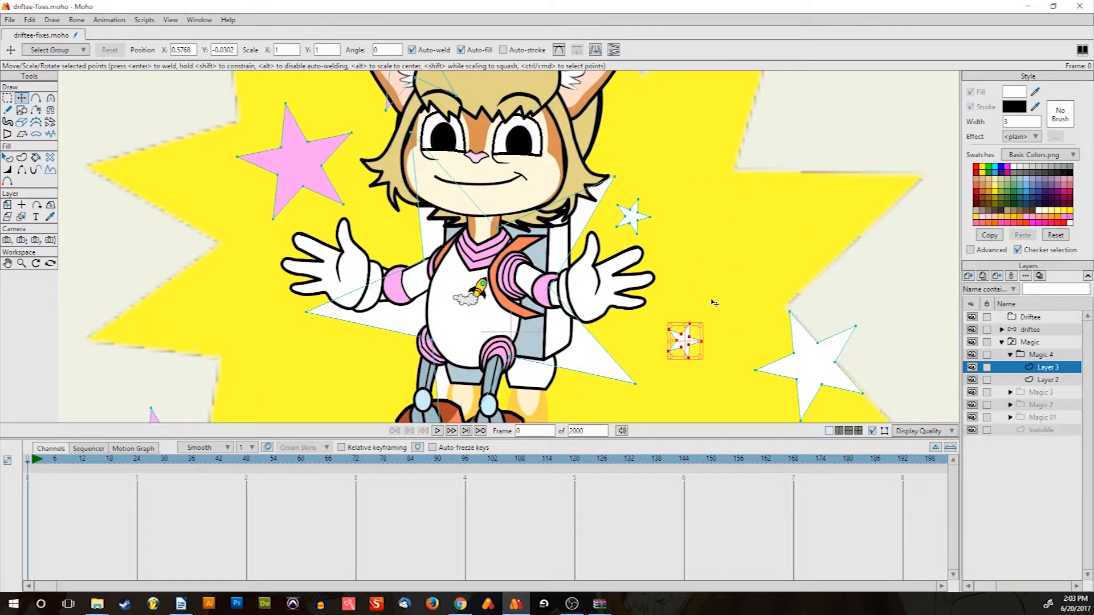
pyautogui.moveTo(694, 340); pyautogui.dragTo(743, 228)
# Box-select the three small white stars near the hand
pyautogui.click(7, 97)
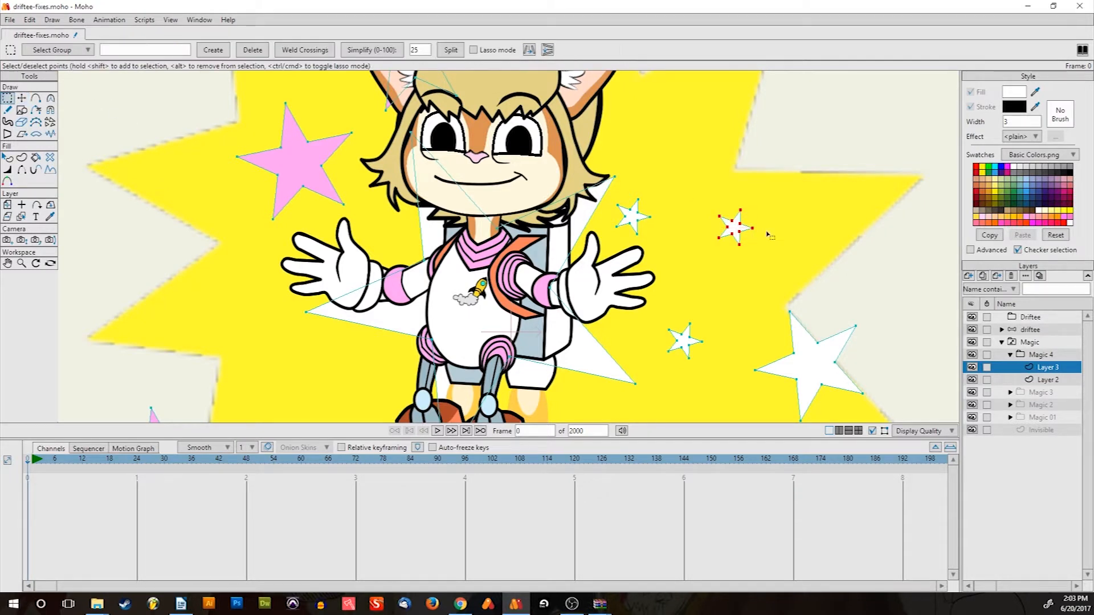
pyautogui.moveTo(604, 171); pyautogui.dragTo(800, 368)
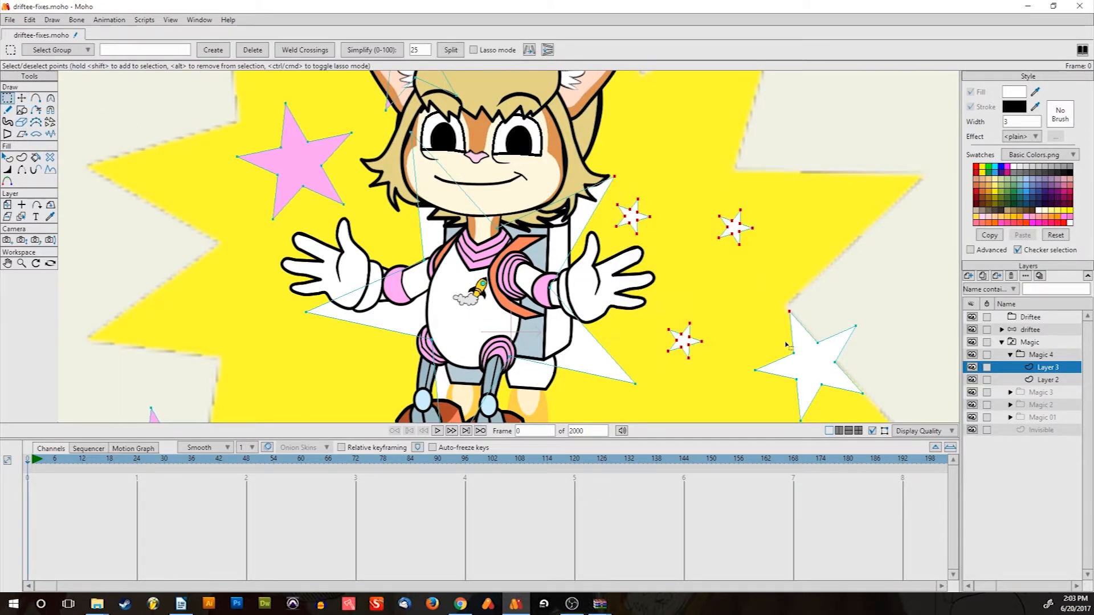
pyautogui.click(767, 321)
pyautogui.moveTo(718, 373)
pyautogui.mouseDown()
pyautogui.moveTo(676, 312)
pyautogui.moveTo(660, 204)
pyautogui.moveTo(620, 192)
pyautogui.moveTo(646, 177)
pyautogui.moveTo(616, 197)
pyautogui.moveTo(606, 241)
pyautogui.moveTo(643, 316)
pyautogui.moveTo(657, 378)
pyautogui.moveTo(708, 366)
pyautogui.moveTo(723, 282)
pyautogui.moveTo(791, 228)
pyautogui.moveTo(737, 176)
pyautogui.moveTo(676, 175)
pyautogui.mouseUp()
pyautogui.click(667, 247)
# Copy and paste the three small white stars and move the copies up to the upper right
pyautogui.hotkey('ctrl', 'c')
pyautogui.hotkey('ctrl', 'v')
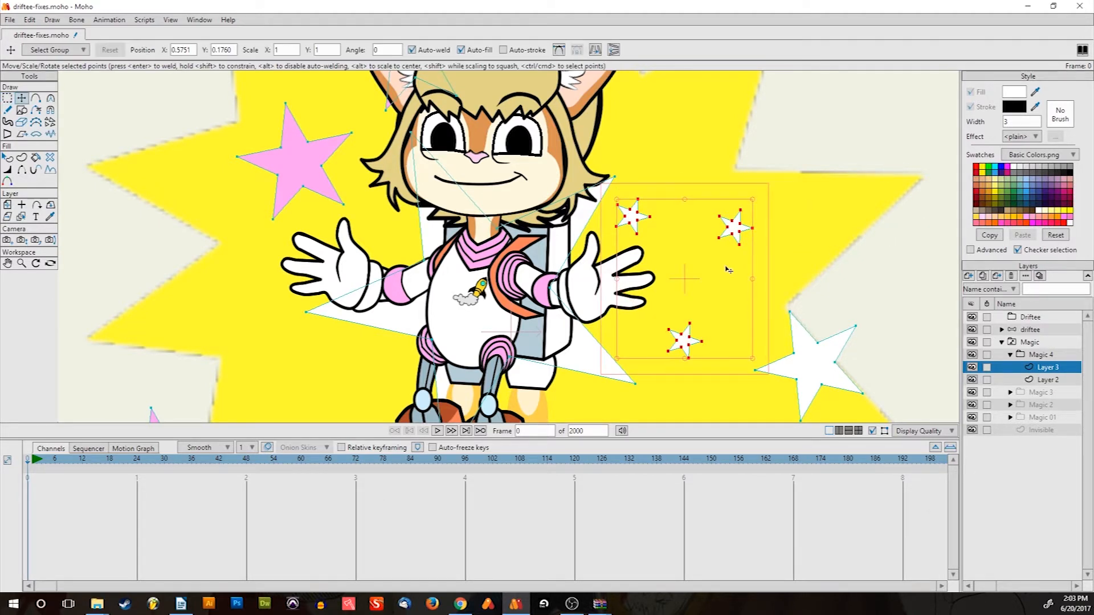
pyautogui.moveTo(722, 271); pyautogui.dragTo(739, 108)
pyautogui.scroll(-5, 782, 146)
pyautogui.scroll(4, 722, 187)
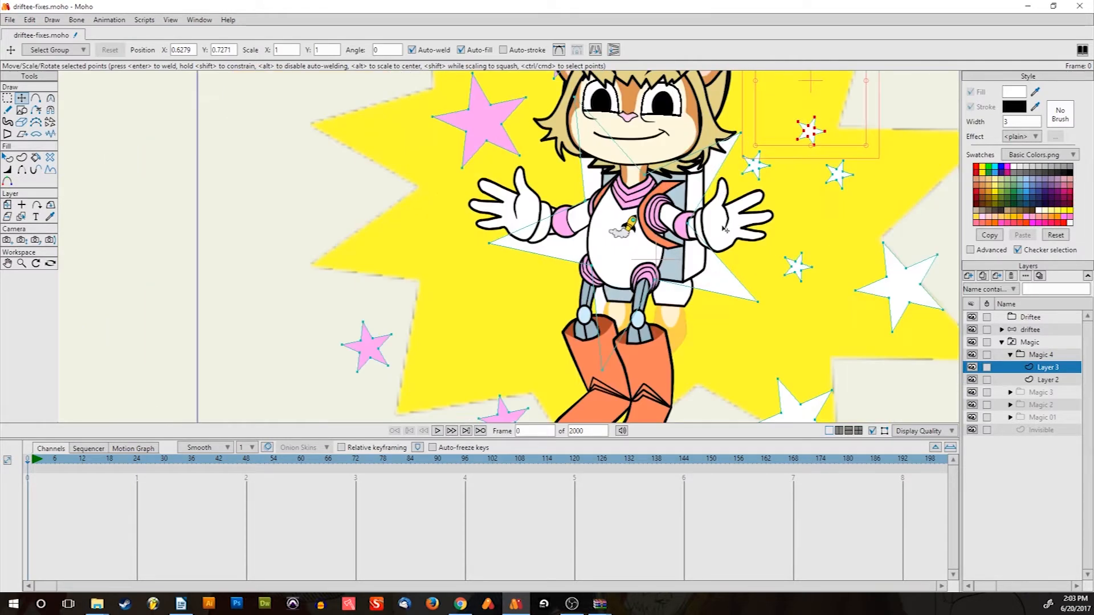
pyautogui.moveTo(722, 227); pyautogui.dragTo(646, 257)
pyautogui.scroll(-2, 639, 262)
# Spread the pink stars: one lower left, one further up-left, one above the head
pyautogui.click(495, 196)
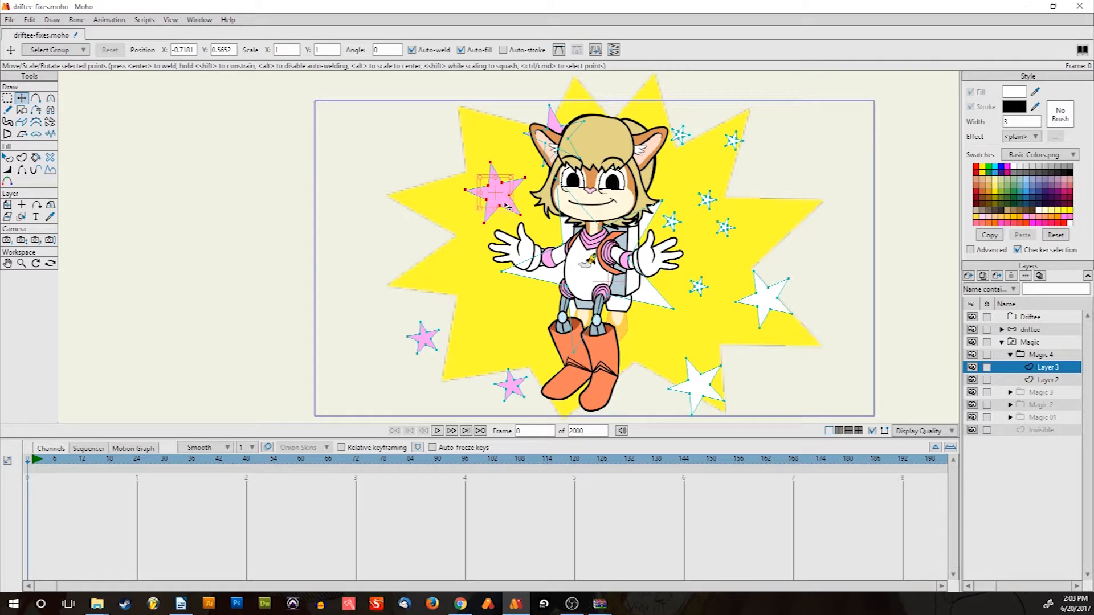
pyautogui.moveTo(495, 195); pyautogui.dragTo(487, 316)
pyautogui.click(487, 200)
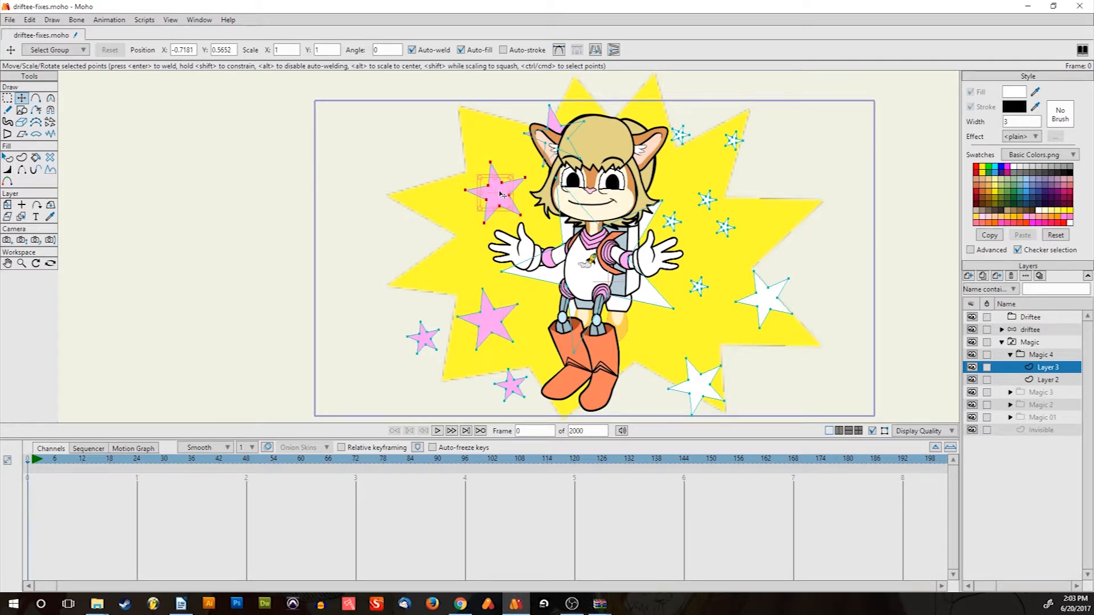
pyautogui.moveTo(487, 199); pyautogui.dragTo(420, 169)
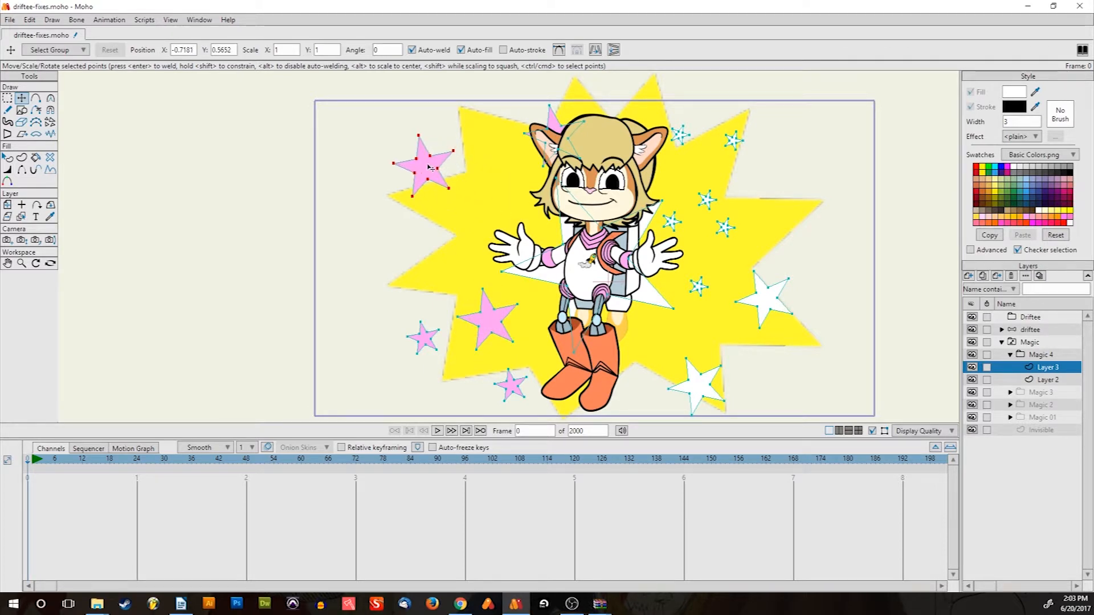
pyautogui.click(562, 143)
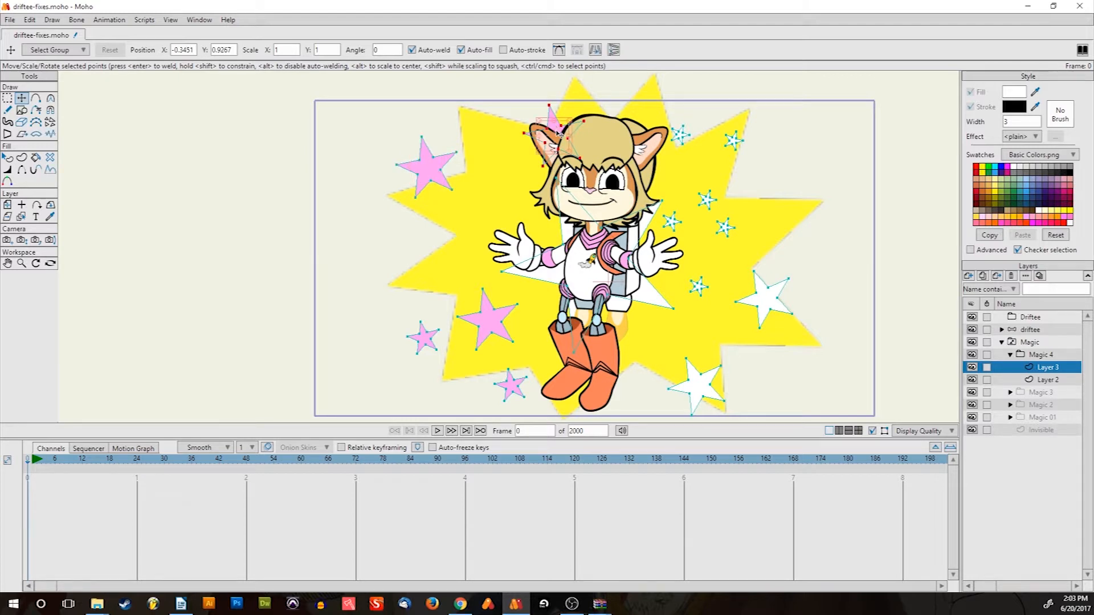
pyautogui.moveTo(558, 136); pyautogui.dragTo(512, 99)
# Enlarge the big white star and shift it left to sit centred behind Driftee
pyautogui.click(587, 250)
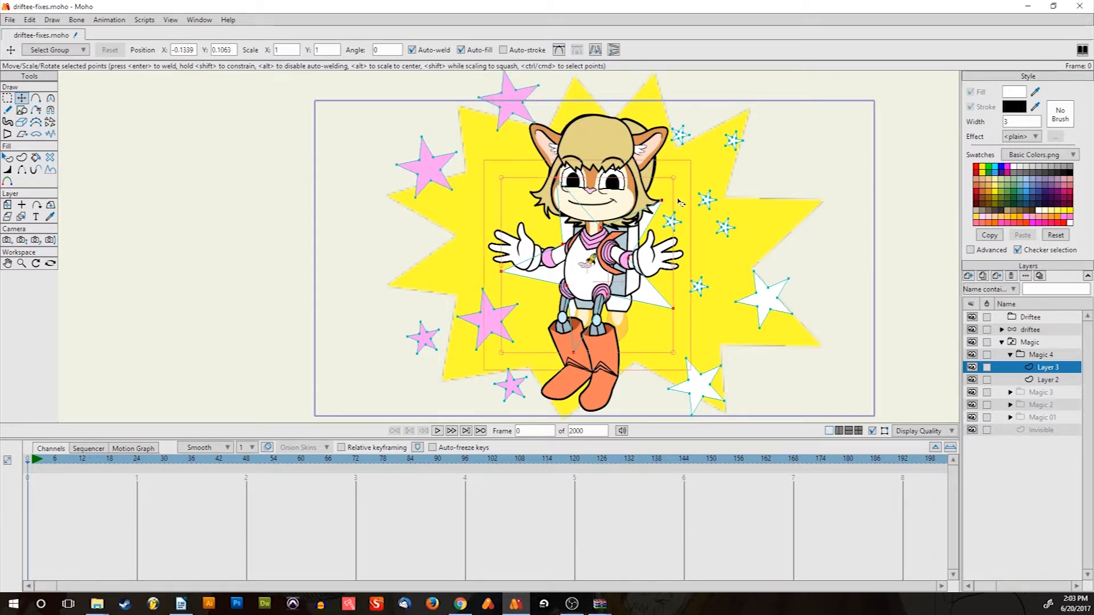
pyautogui.moveTo(676, 181); pyautogui.dragTo(775, 131)
pyautogui.moveTo(722, 229); pyautogui.dragTo(677, 250)
pyautogui.click(731, 257)
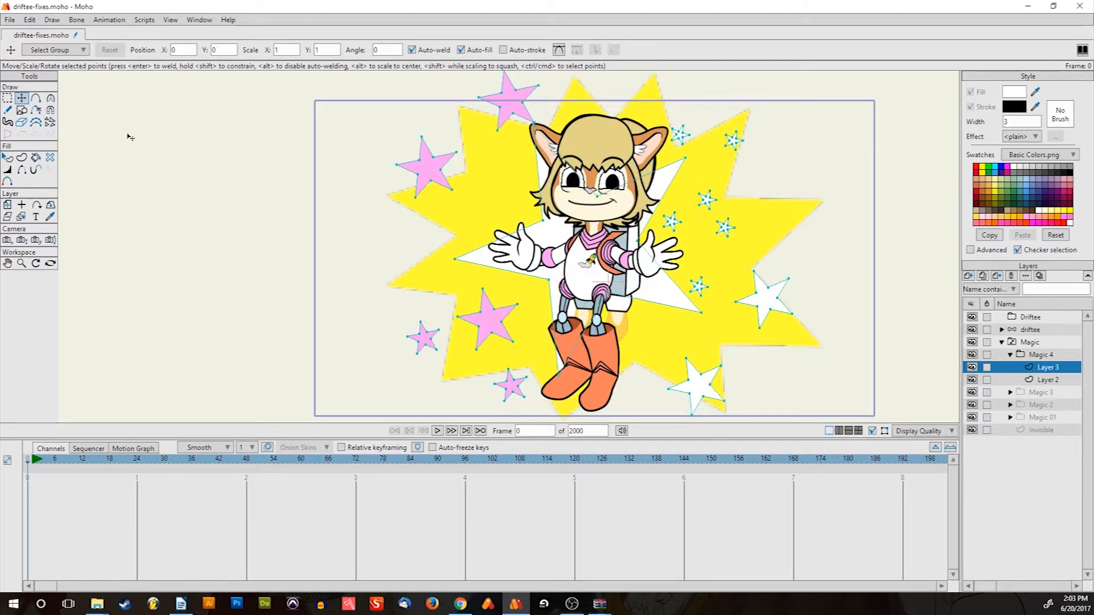
# Lasso-select the small white stars with the freehand point selection
pyautogui.press('g')
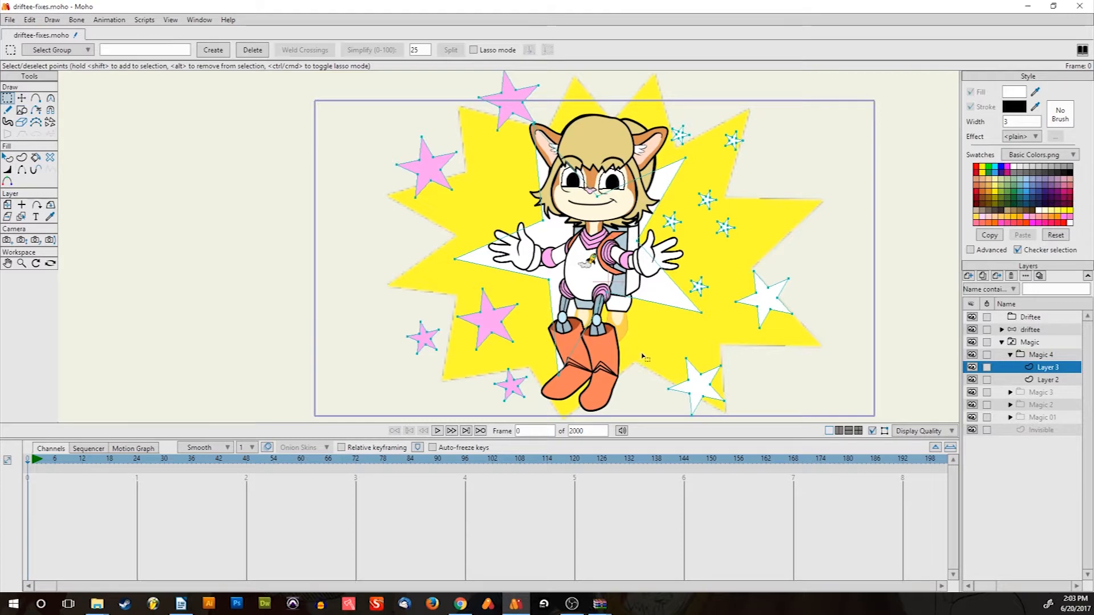
pyautogui.moveTo(721, 314)
pyautogui.mouseDown()
pyautogui.moveTo(690, 294)
pyautogui.moveTo(656, 229)
pyautogui.moveTo(693, 187)
pyautogui.moveTo(729, 181)
pyautogui.moveTo(752, 219)
pyautogui.moveTo(719, 296)
pyautogui.moveTo(700, 298)
pyautogui.moveTo(675, 271)
pyautogui.mouseUp()
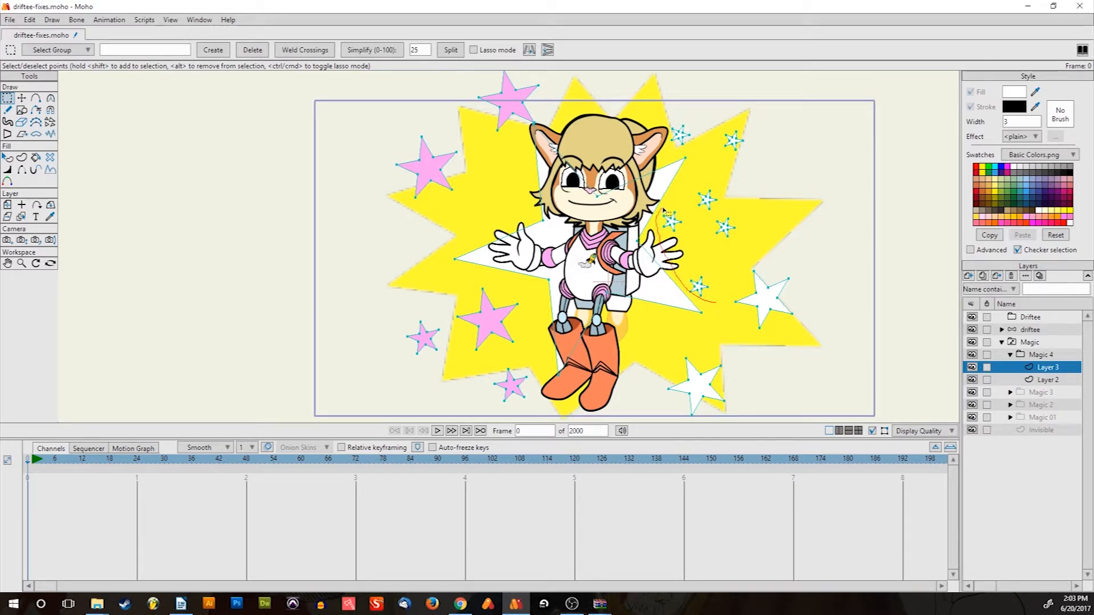
pyautogui.moveTo(662, 211)
pyautogui.mouseDown()
pyautogui.moveTo(733, 177)
pyautogui.moveTo(758, 240)
pyautogui.moveTo(715, 305)
pyautogui.moveTo(555, 298)
pyautogui.moveTo(415, 299)
pyautogui.mouseUp()
pyautogui.press('t')
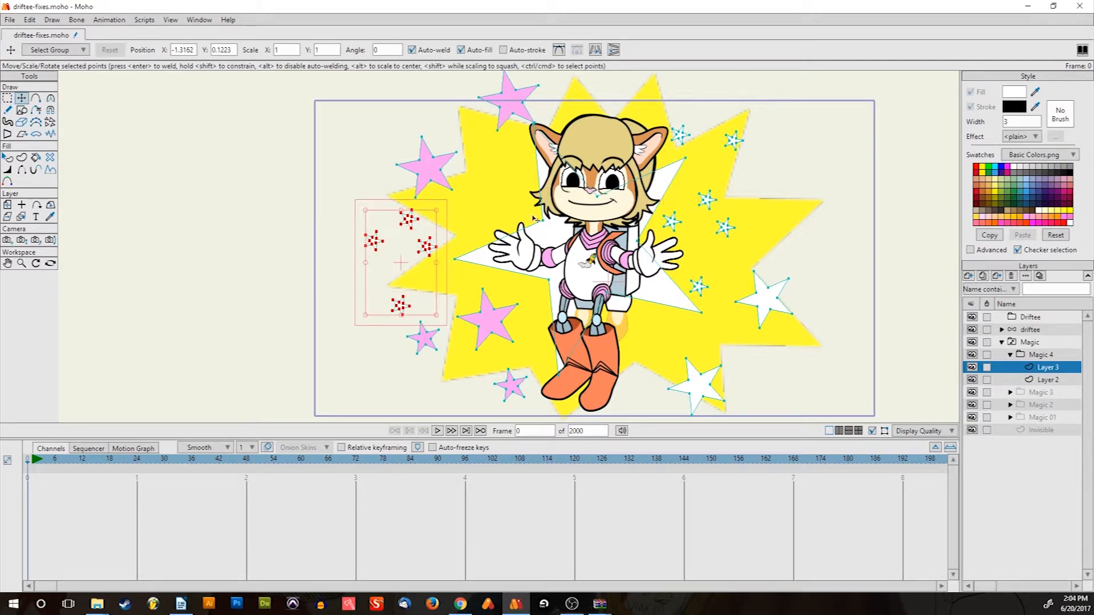
# Paste a copy of the small stars at the burst's upper left and move the top pink star right
pyautogui.hotkey('ctrl', 'v')
pyautogui.moveTo(717, 270); pyautogui.dragTo(496, 195)
pyautogui.click(518, 102)
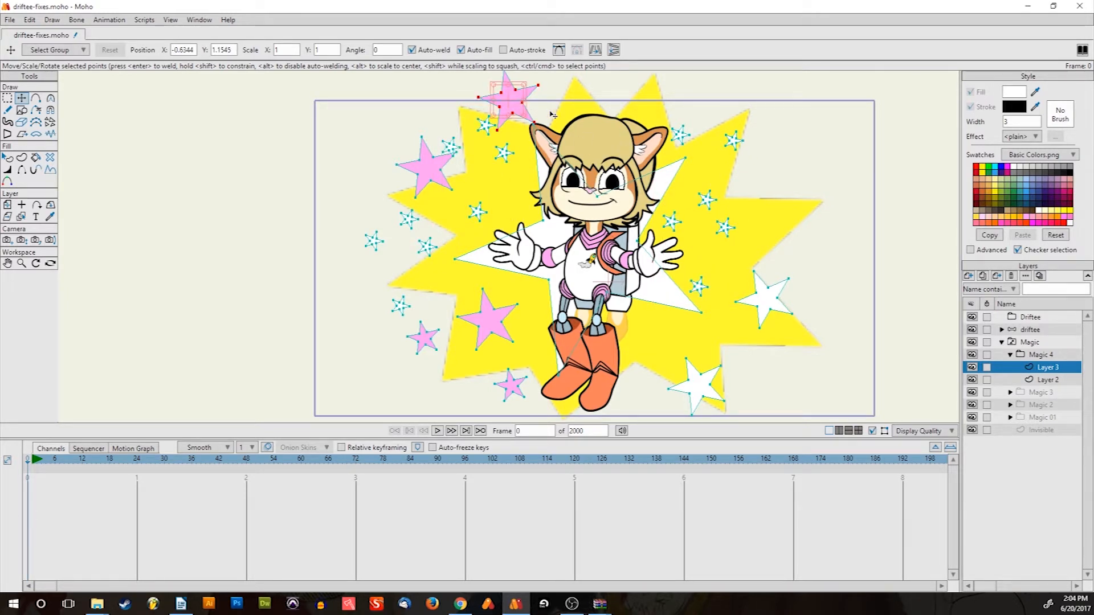
pyautogui.moveTo(535, 87); pyautogui.dragTo(795, 184)
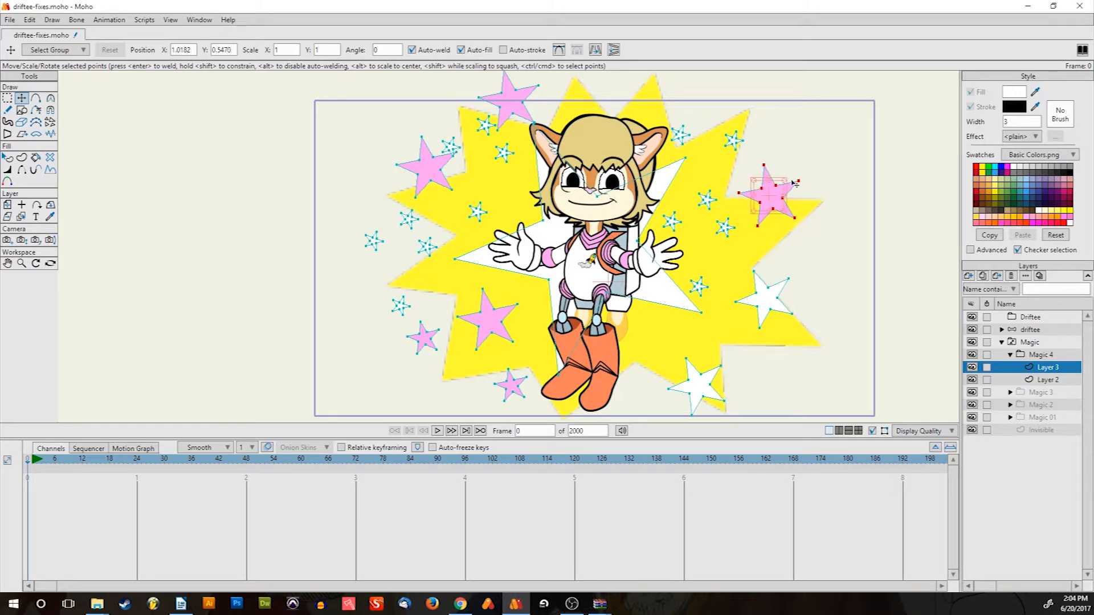
# Collapse the Magic 4 and Magic groups in the Layers panel
pyautogui.click(1040, 355)
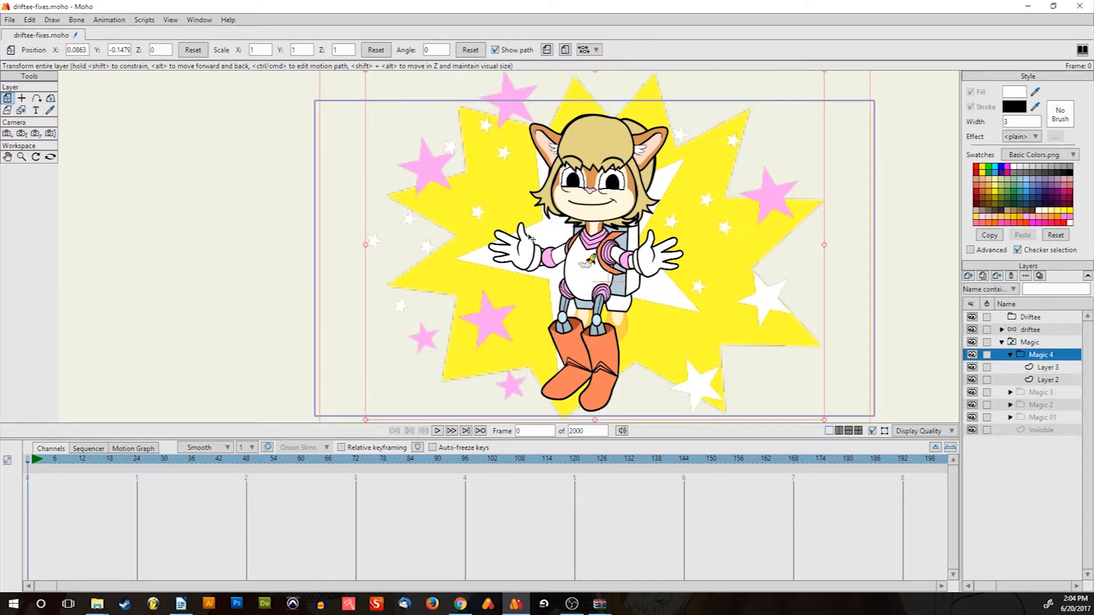
pyautogui.scroll(-5, 547, 275)
pyautogui.scroll(5, 546, 275)
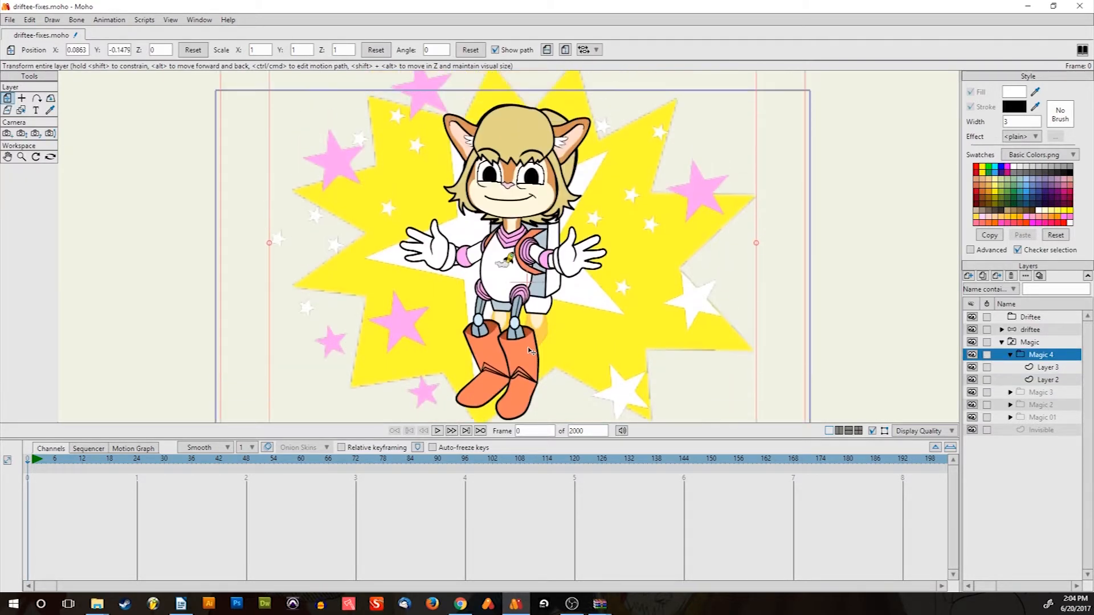
pyautogui.scroll(-2, 579, 289)
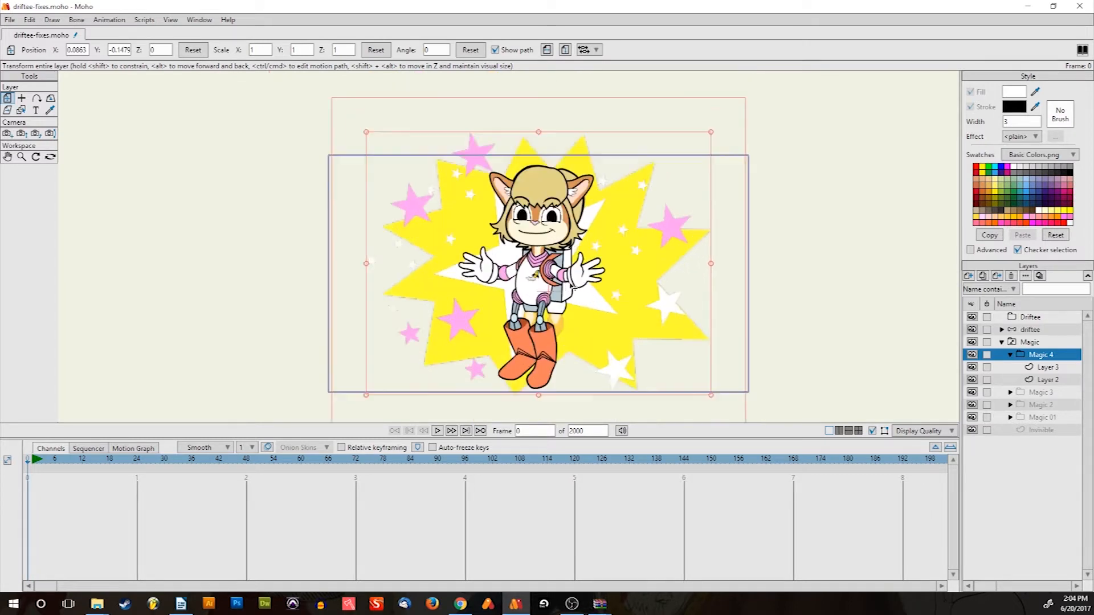
pyautogui.click(1010, 354)
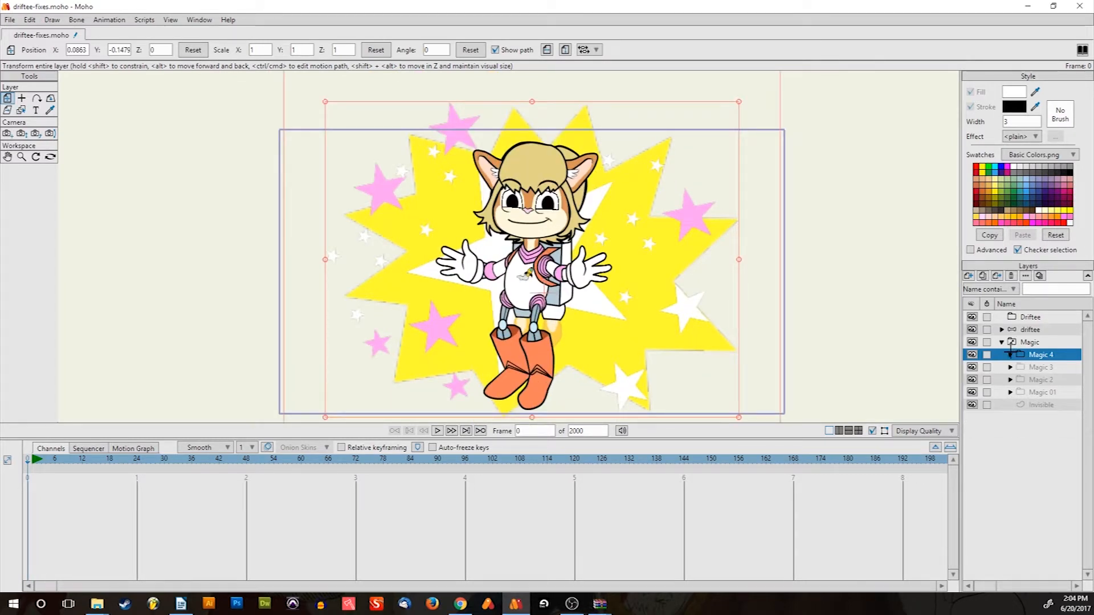
pyautogui.click(1002, 341)
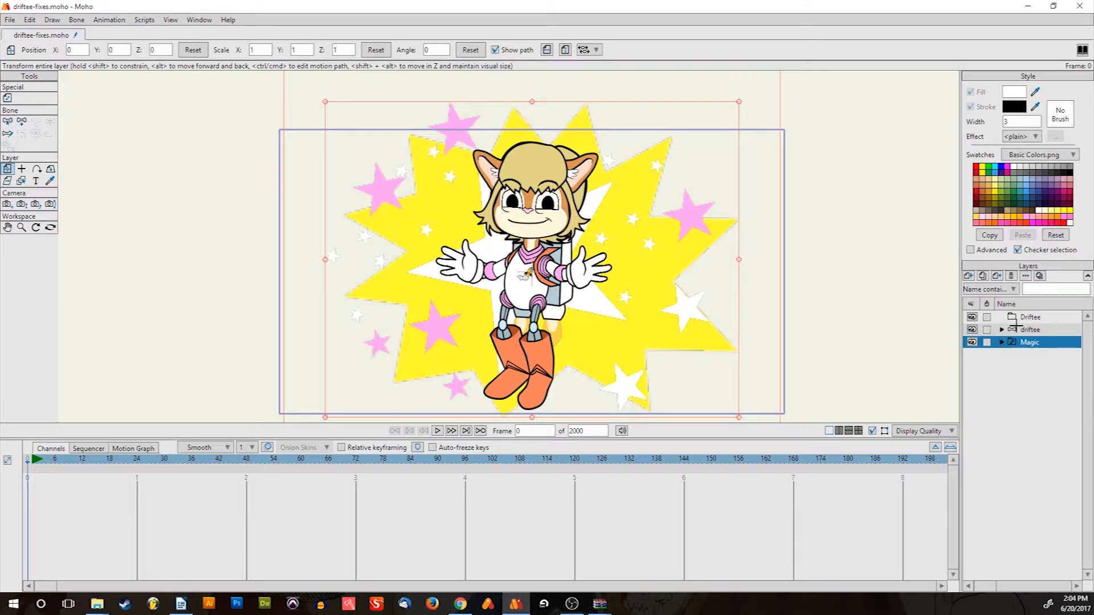
# Move the driftee bone layer and the Magic group into the Driftee folder
pyautogui.click(1027, 329)
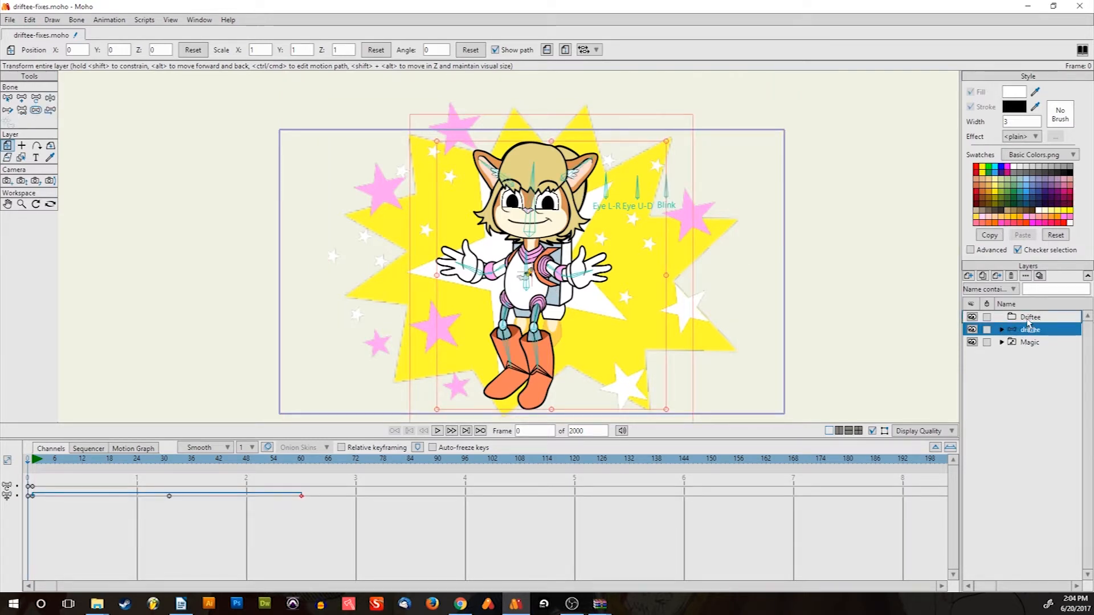
pyautogui.moveTo(1026, 319); pyautogui.dragTo(1031, 336)
pyautogui.click(1029, 342)
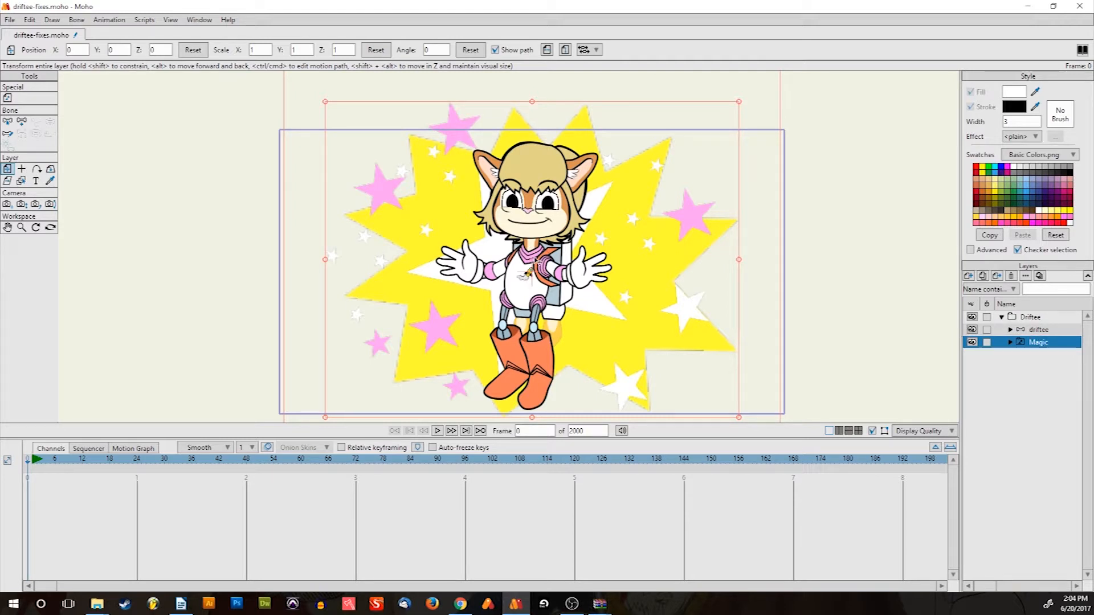
pyautogui.scroll(-4, 536, 263)
pyautogui.scroll(4, 536, 263)
pyautogui.scroll(-5, 545, 291)
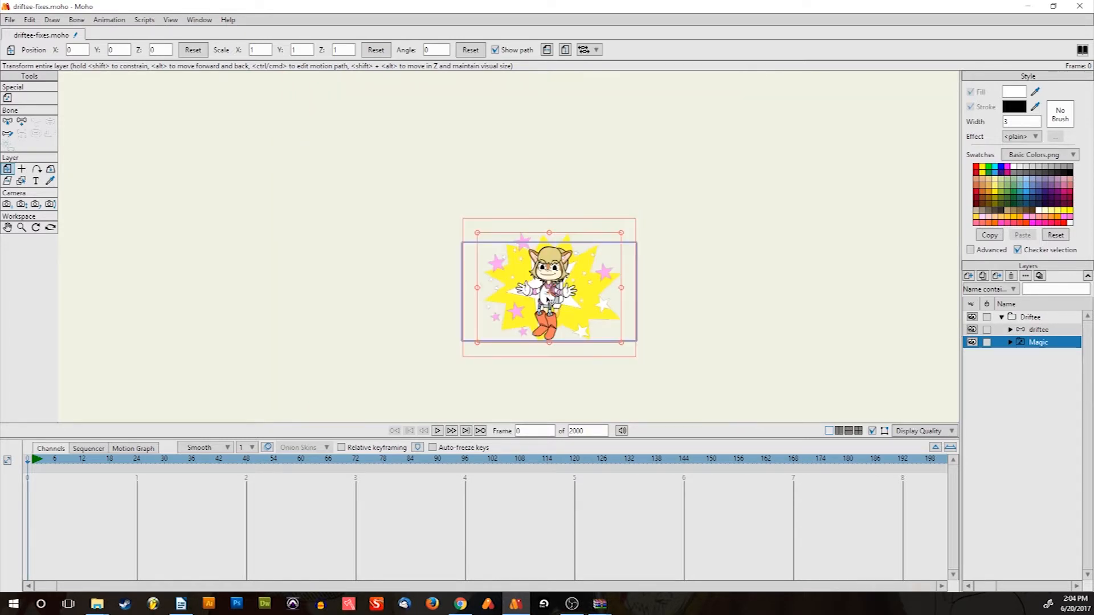
pyautogui.scroll(4, 548, 299)
pyautogui.scroll(-3, 459, 290)
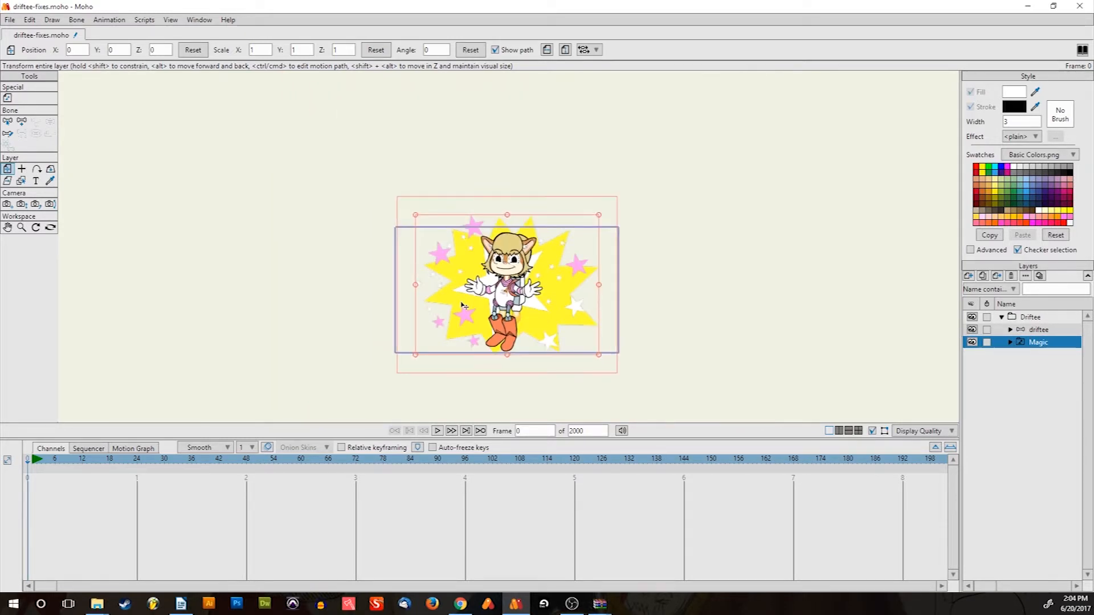
# Set the Magic switch layer to Invisible to hide the burst and stars
pyautogui.click(1009, 341)
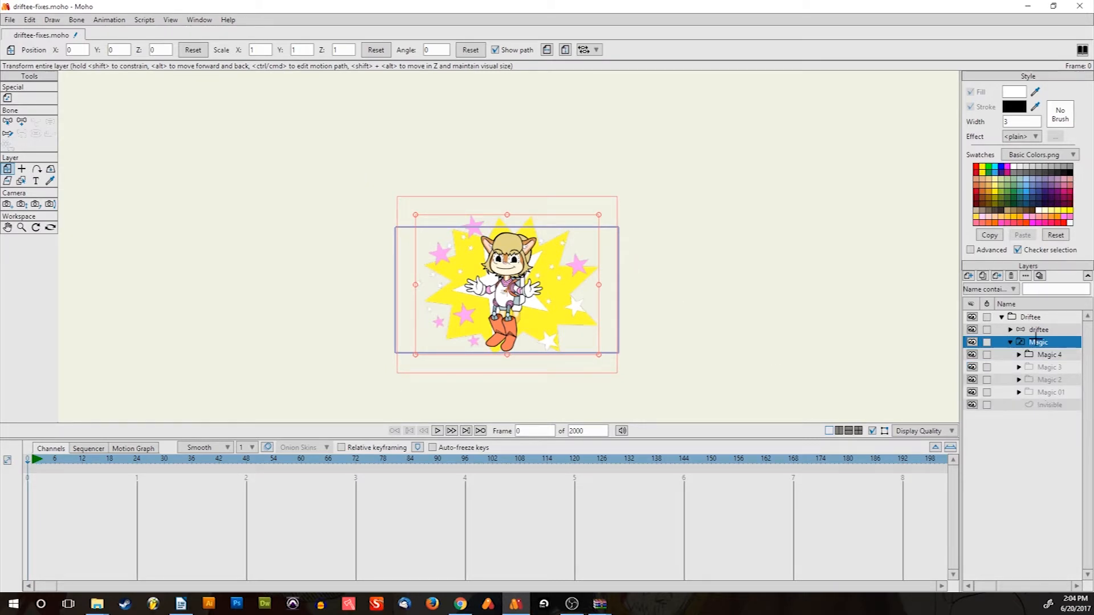
pyautogui.rightClick(1035, 338)
pyautogui.click(1028, 427)
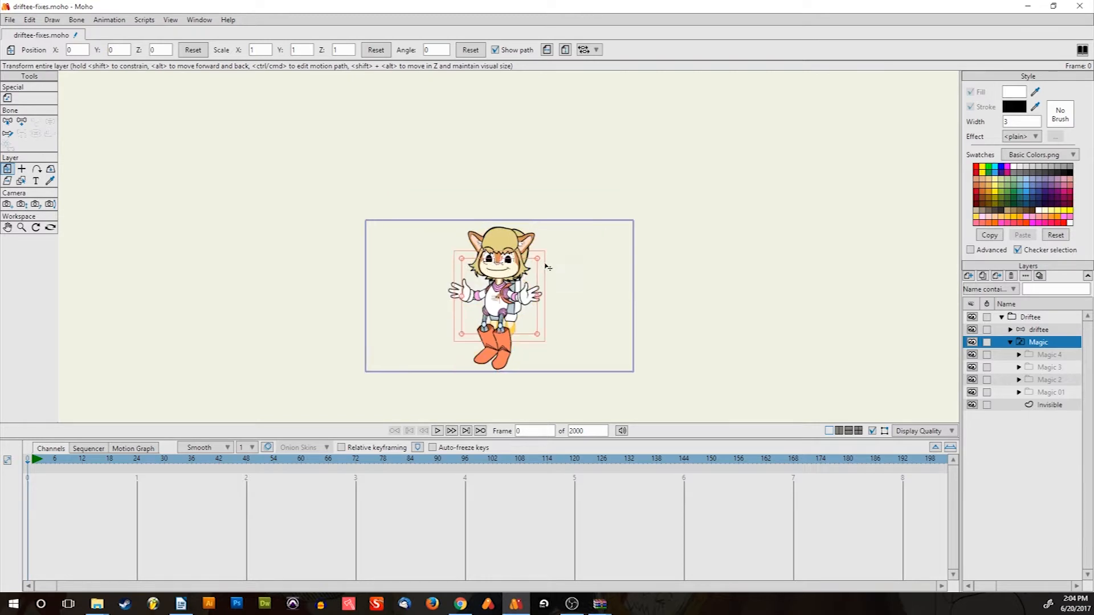
pyautogui.scroll(3, 546, 267)
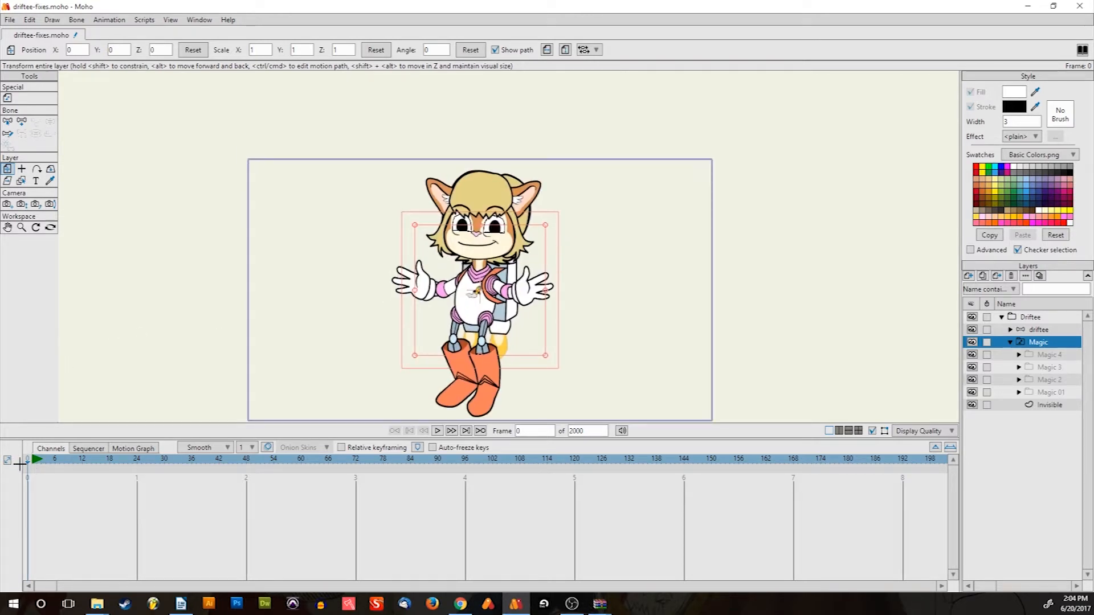
# Scrub the timeline to frame 71 and recentre the character on the canvas
pyautogui.moveTo(47, 463); pyautogui.dragTo(14, 473)
pyautogui.scroll(-1, 450, 225)
pyautogui.moveTo(465, 226); pyautogui.dragTo(447, 198)
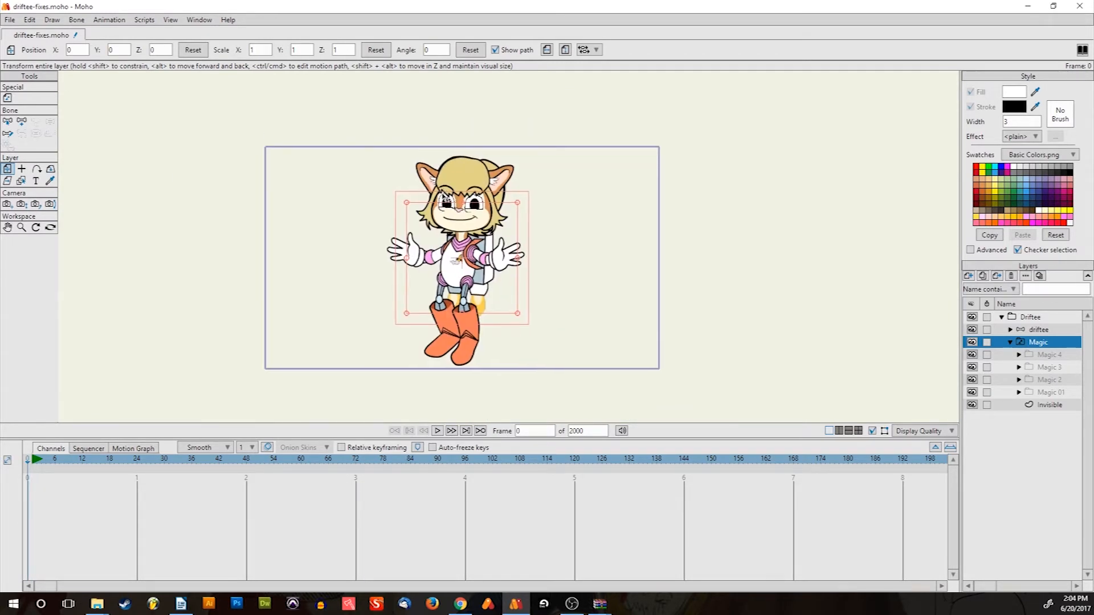
pyautogui.scroll(1, 443, 199)
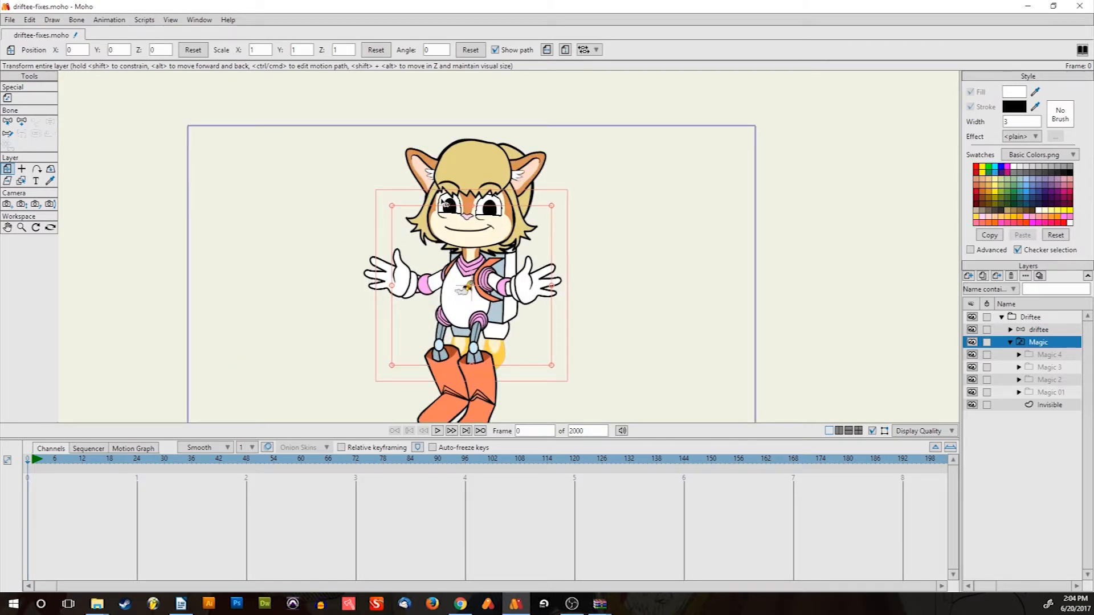
# Select the Driftee folder and open the Actions window, showing only the Mainline entry
pyautogui.click(197, 20)
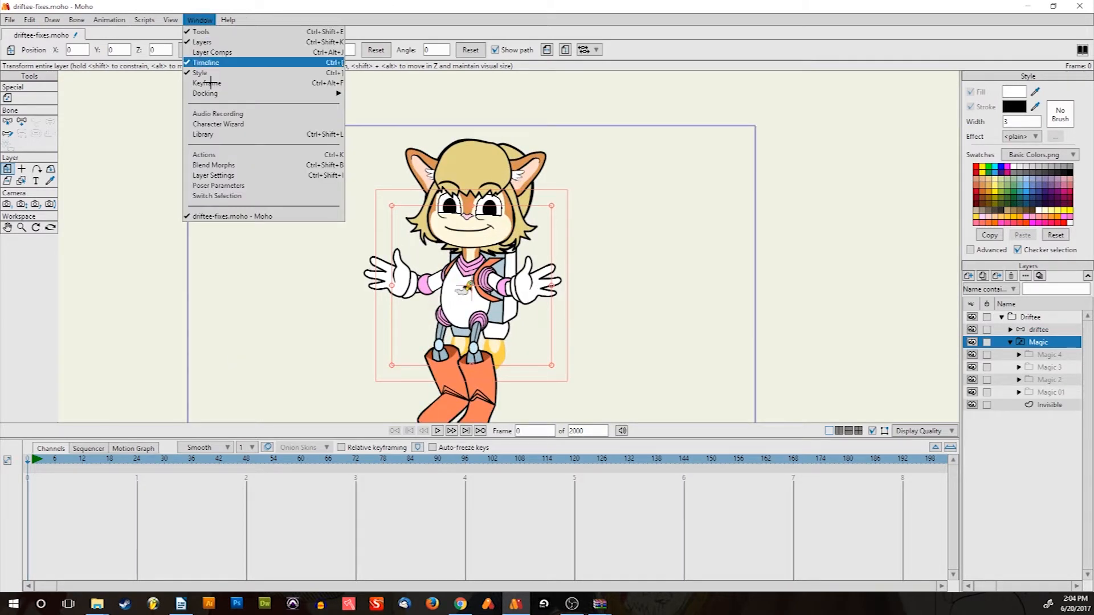
pyautogui.click(236, 150)
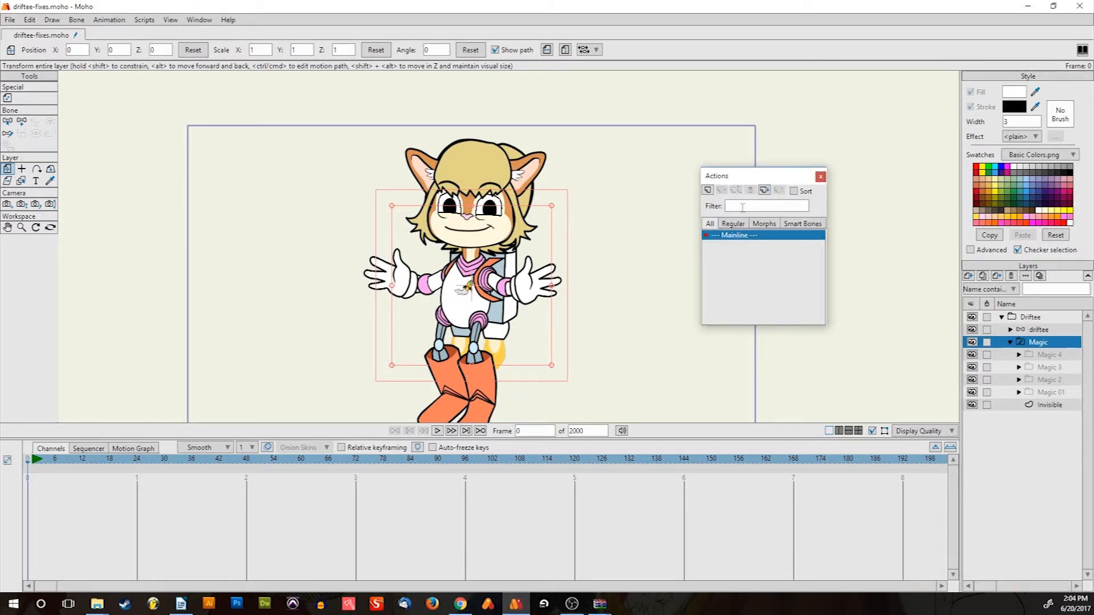
pyautogui.click(823, 176)
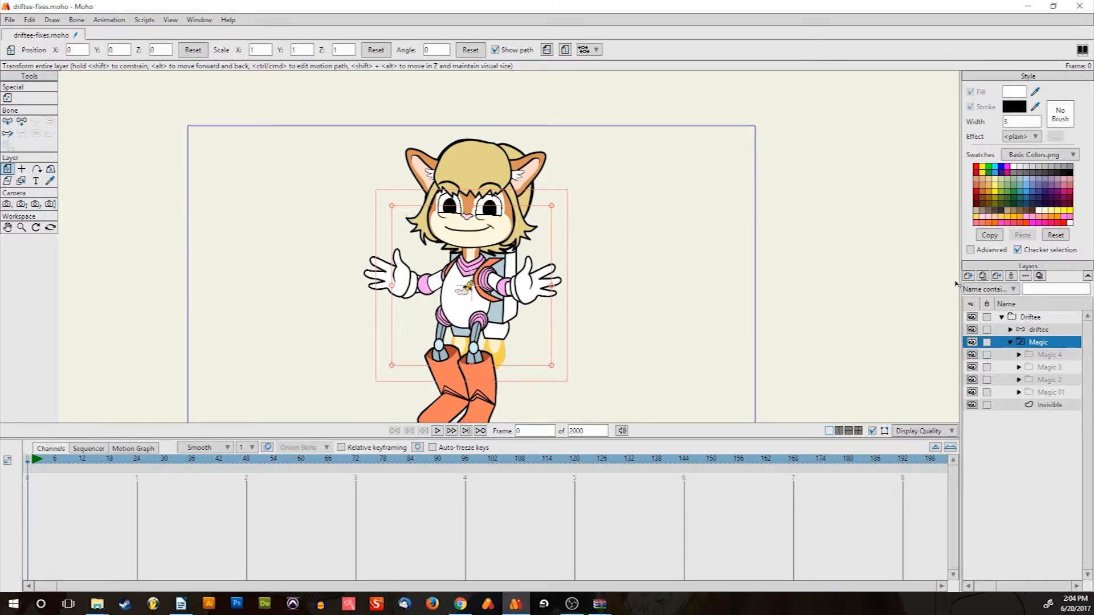
pyautogui.click(1034, 313)
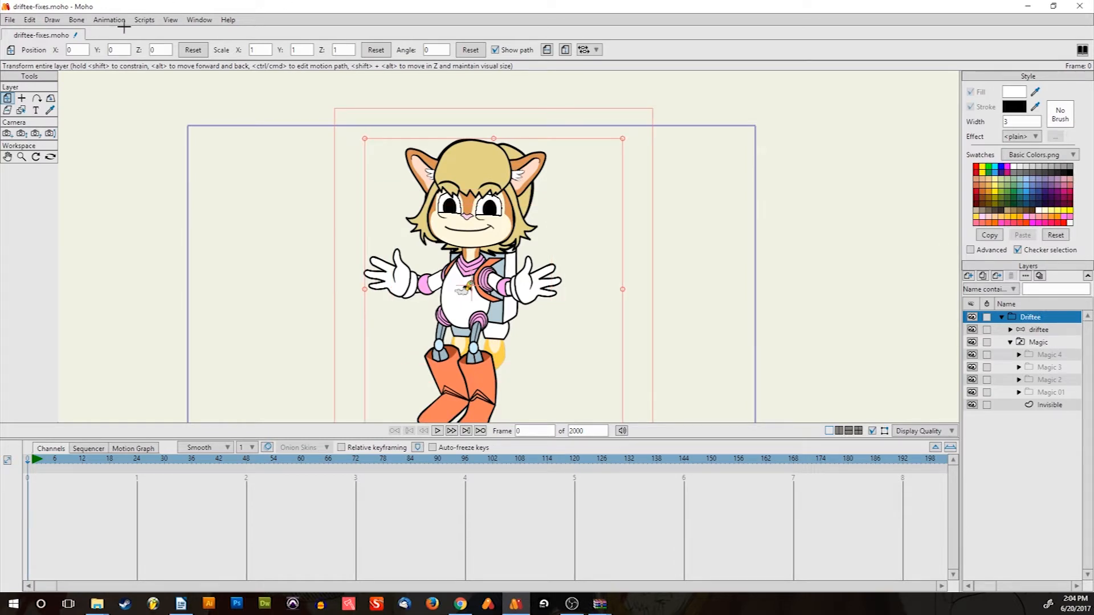
pyautogui.click(170, 19)
pyautogui.moveTo(106, 13)
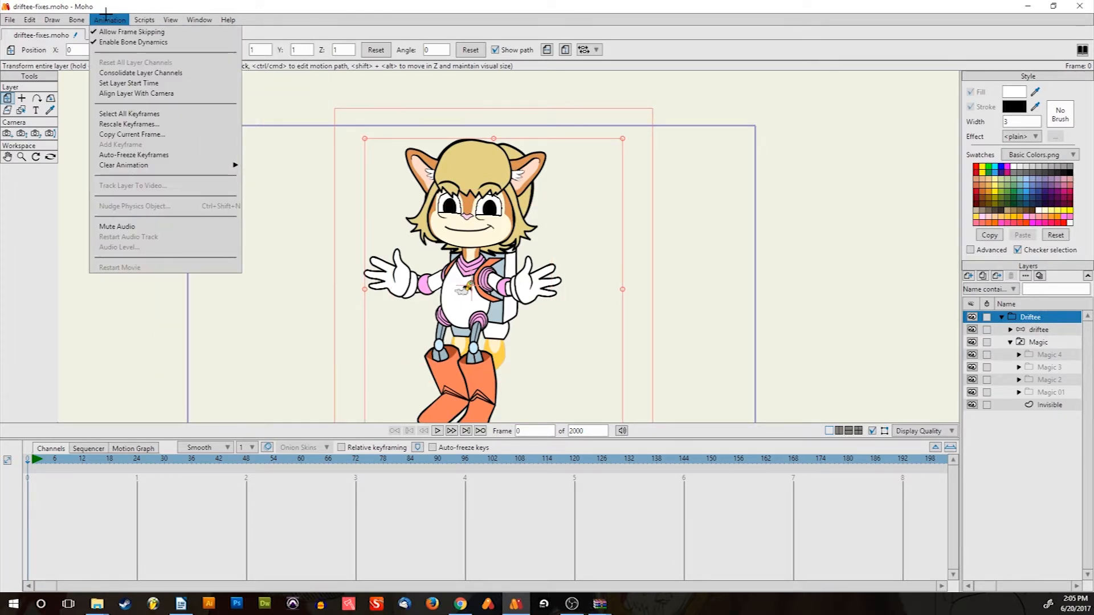
pyautogui.moveTo(200, 19)
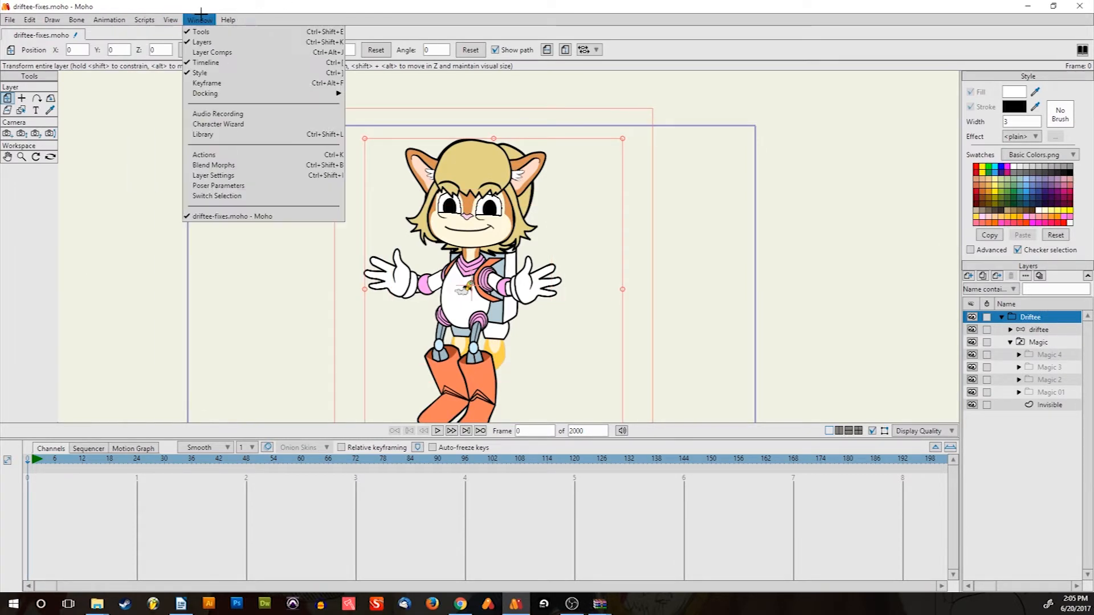
pyautogui.click(212, 153)
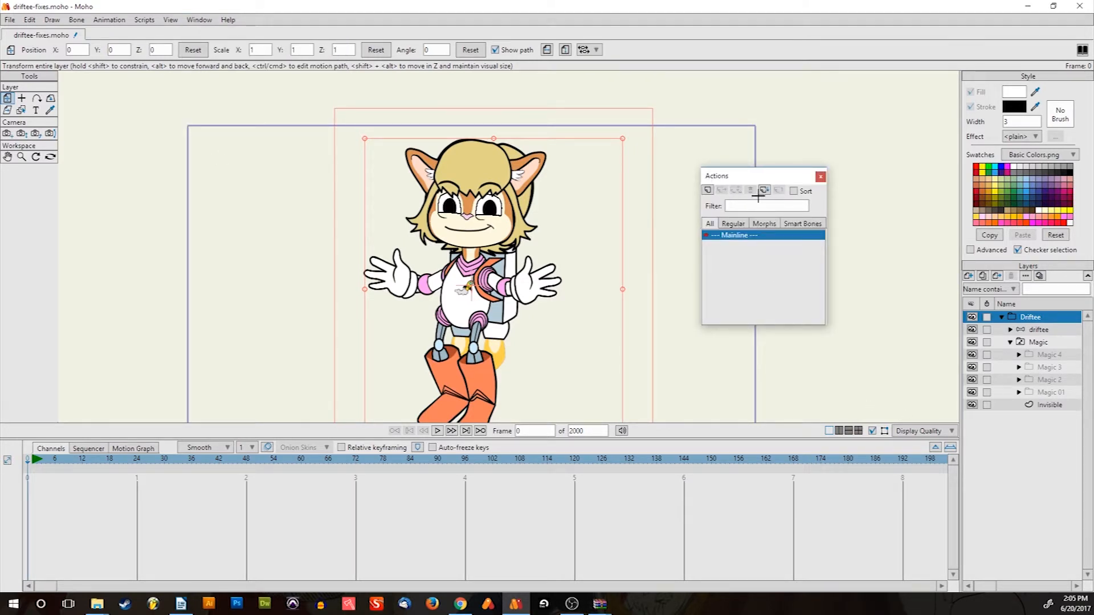
# Create a new action named Appear under Mainline and recentre the character on the canvas
pyautogui.click(707, 189)
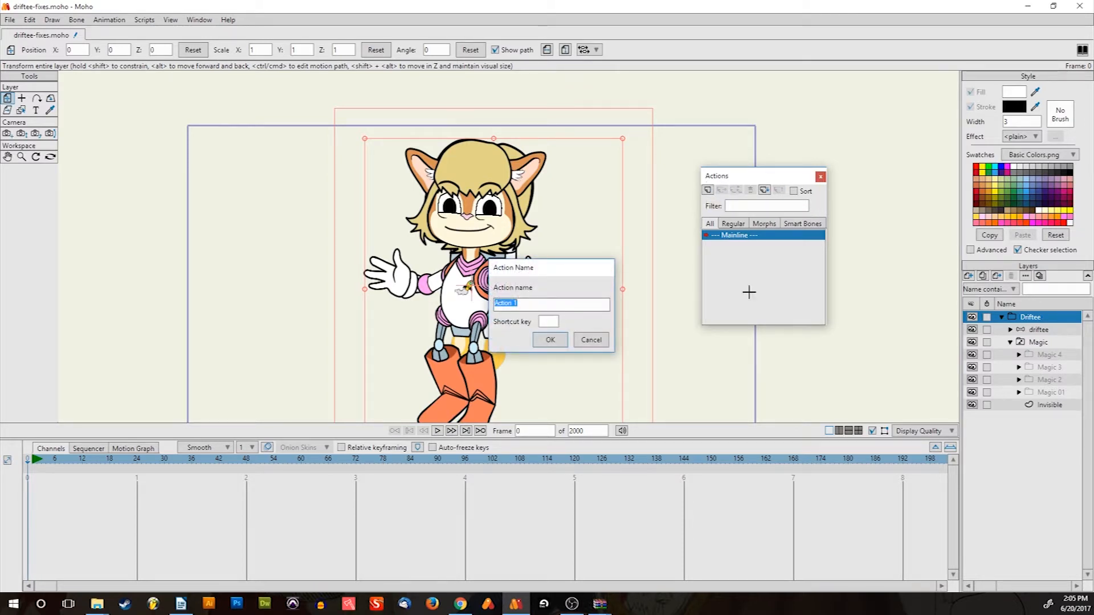
pyautogui.write('Appl')
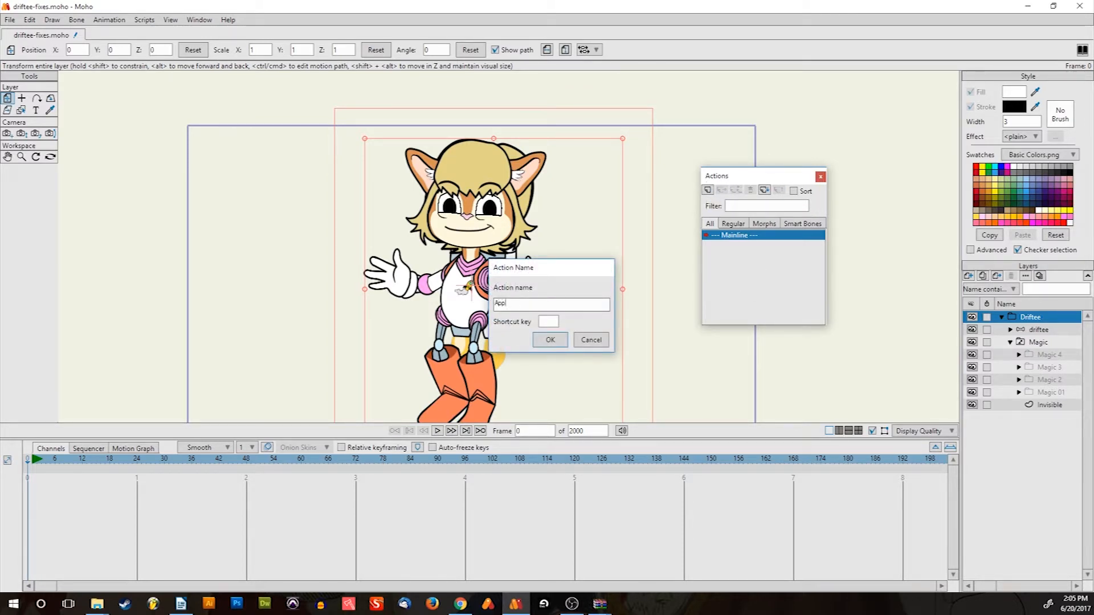
pyautogui.press('Return')
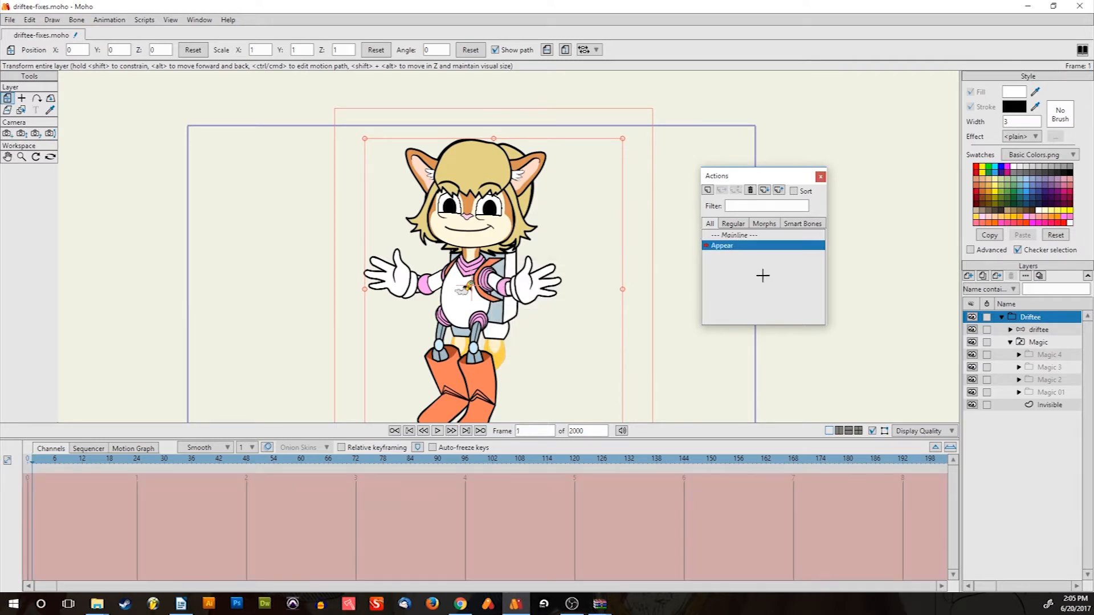
pyautogui.moveTo(463, 294); pyautogui.dragTo(444, 259)
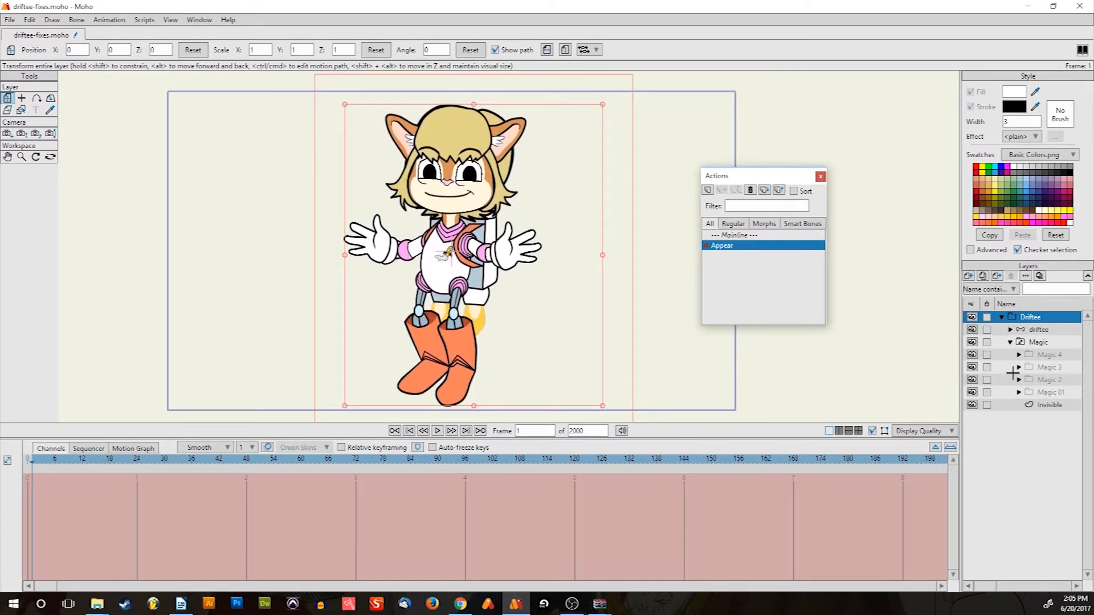
# Key the driftee layer's opacity to 0 in Layer Settings, then step forward to frame 6
pyautogui.doubleClick(1034, 328)
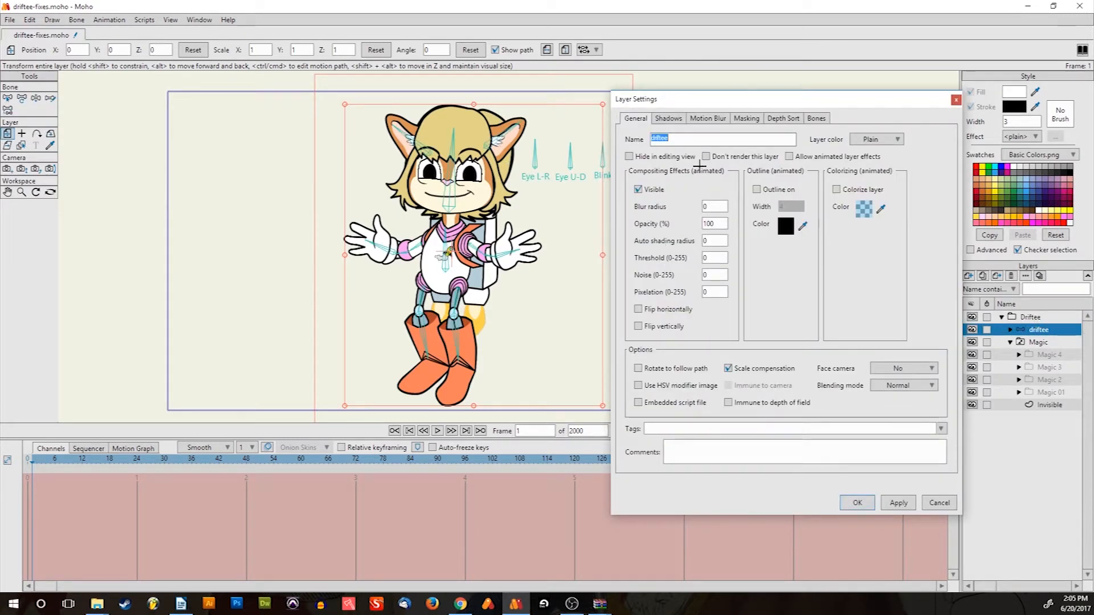
pyautogui.click(860, 503)
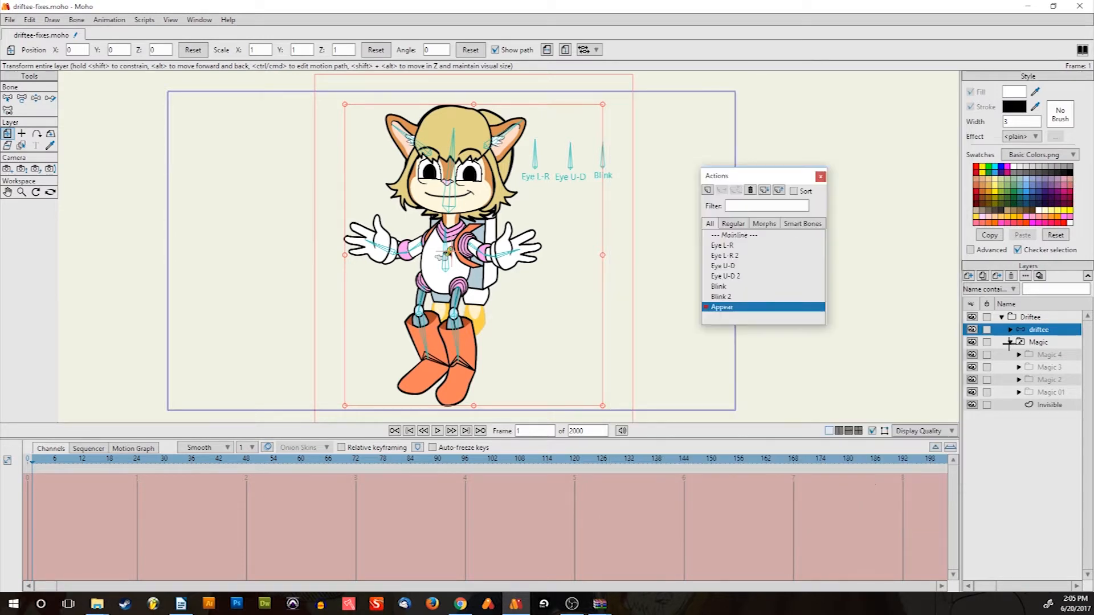
pyautogui.doubleClick(1036, 328)
pyautogui.click(721, 224)
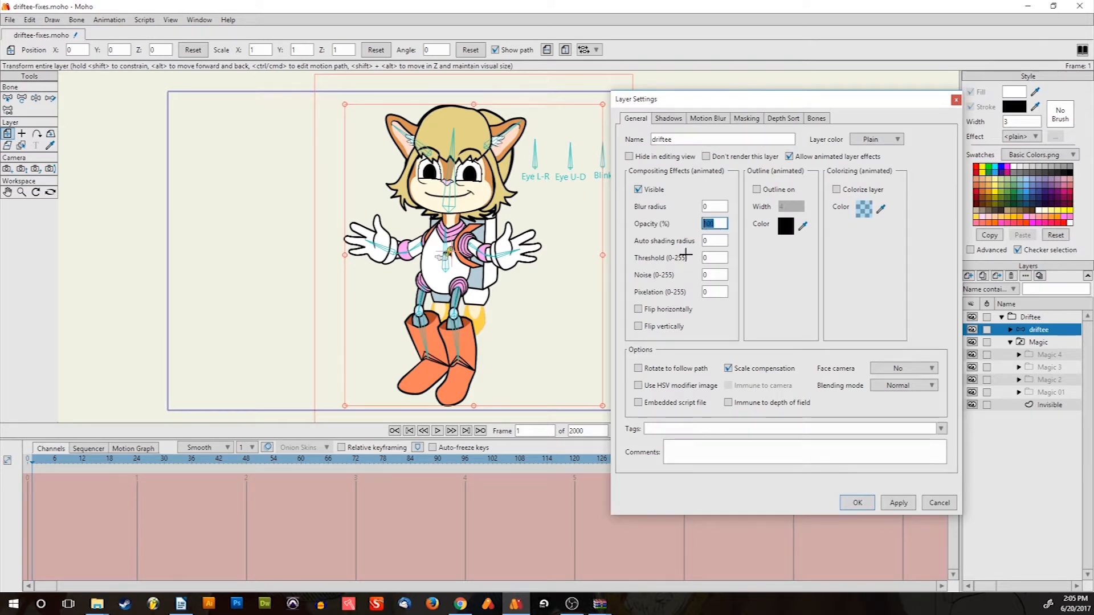
pyautogui.write('0')
pyautogui.press('Return')
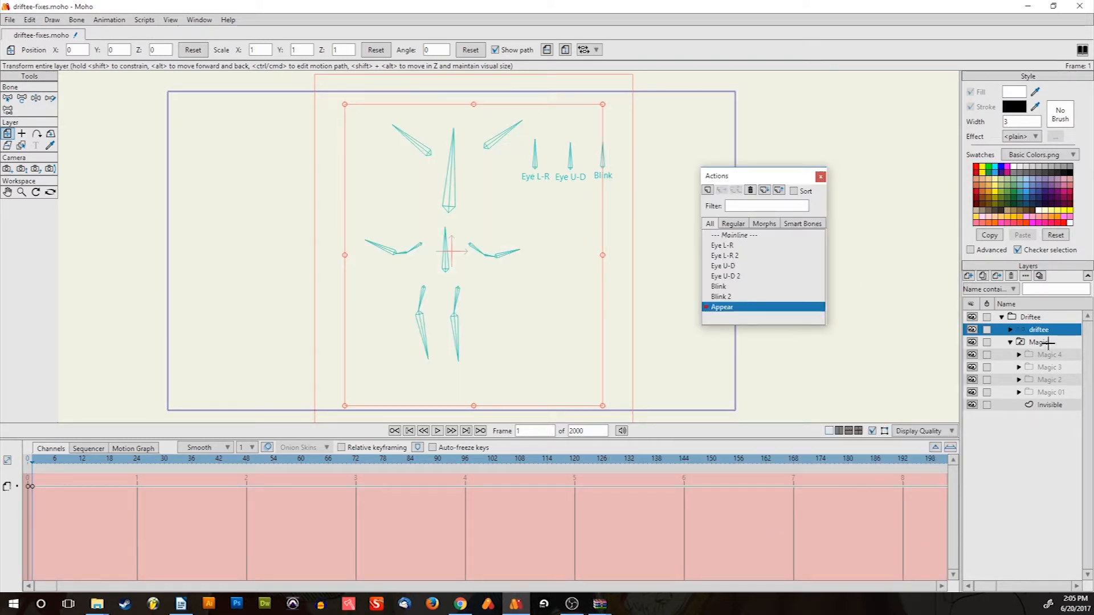
pyautogui.press('Right')
pyautogui.press('Right')
pyautogui.press('Right')
pyautogui.press('Right')
pyautogui.press('Right')
# Key the Magic switch layer to Magic 01, then to Magic 2 a few frames later
pyautogui.click(1048, 342)
pyautogui.rightClick(1047, 342)
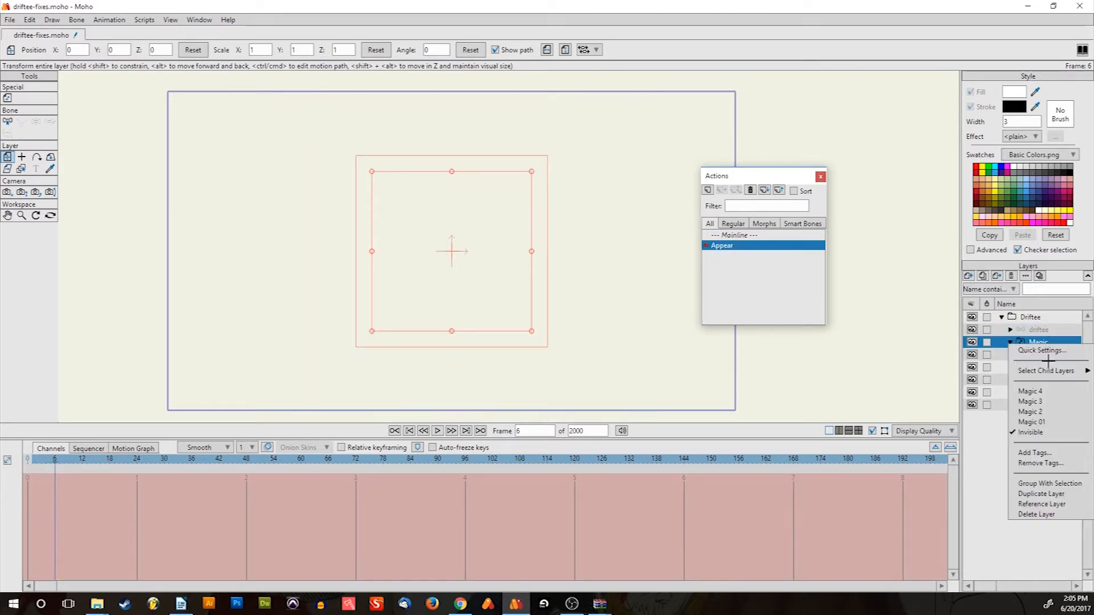
pyautogui.click(1051, 422)
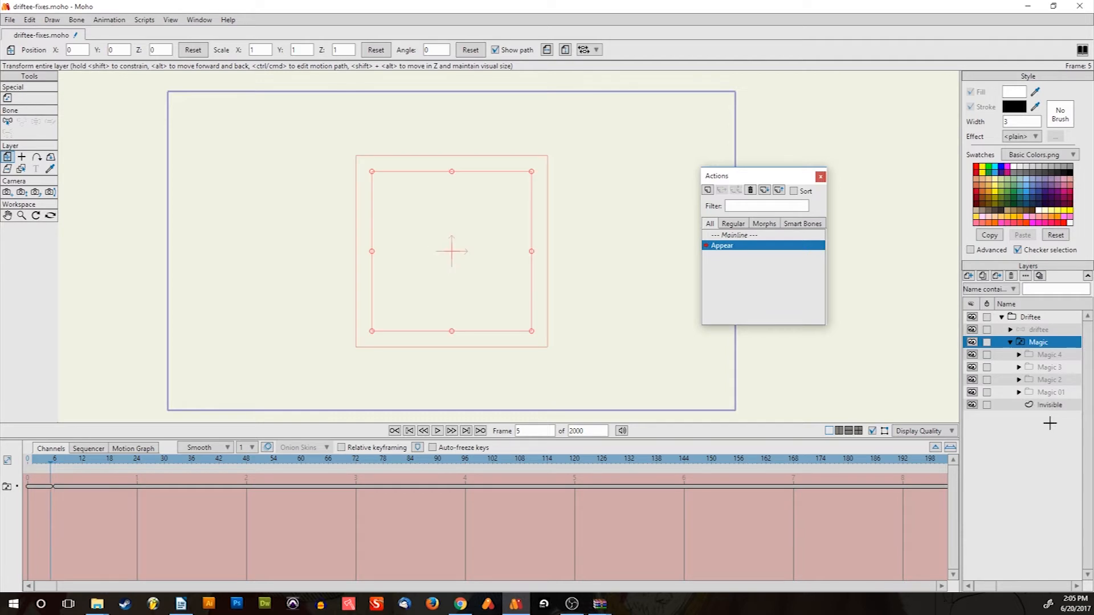
pyautogui.press('Right')
pyautogui.press('Right')
pyautogui.press('Right')
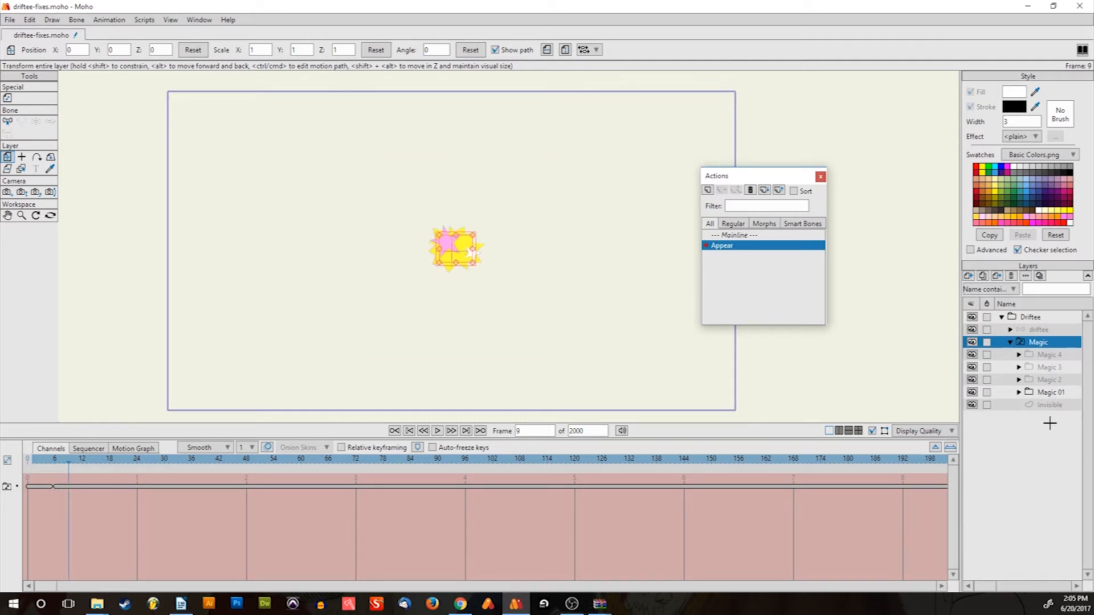
pyautogui.rightClick(1030, 341)
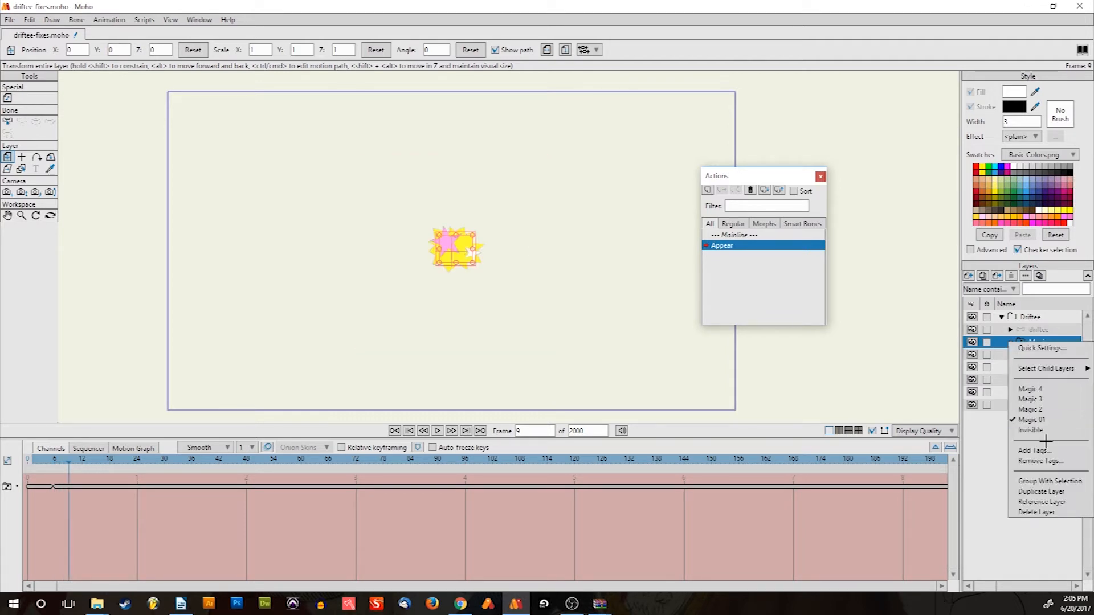
pyautogui.click(1044, 409)
pyautogui.press('Left')
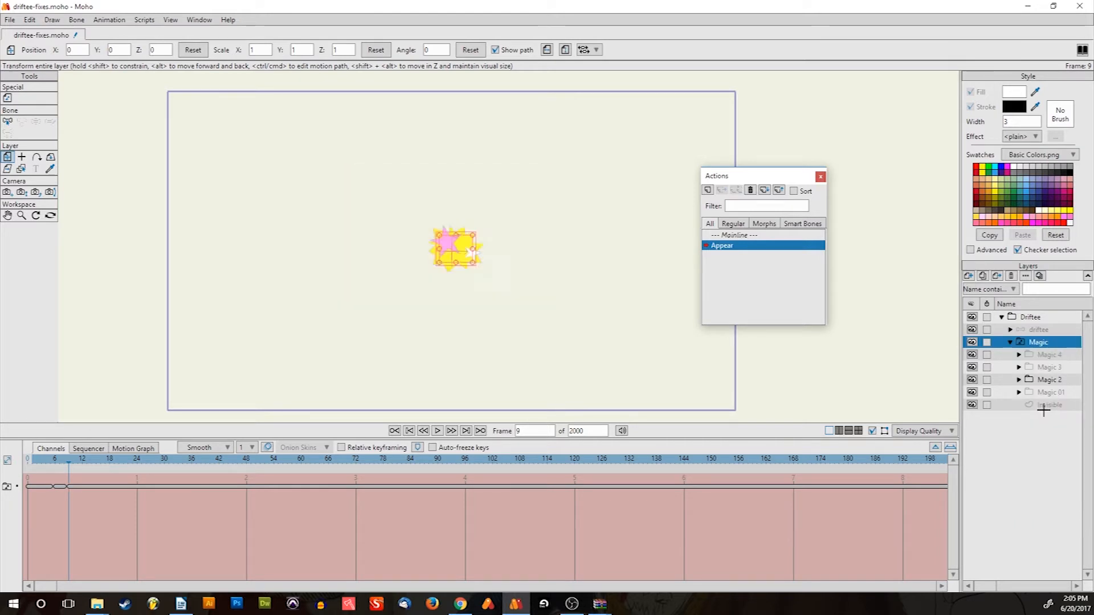
# Key the Magic switch to Magic 3 at a later frame and step through to preview the burst
pyautogui.press('Right')
pyautogui.press('Right')
pyautogui.press('Right')
pyautogui.press('Right')
pyautogui.press('Right')
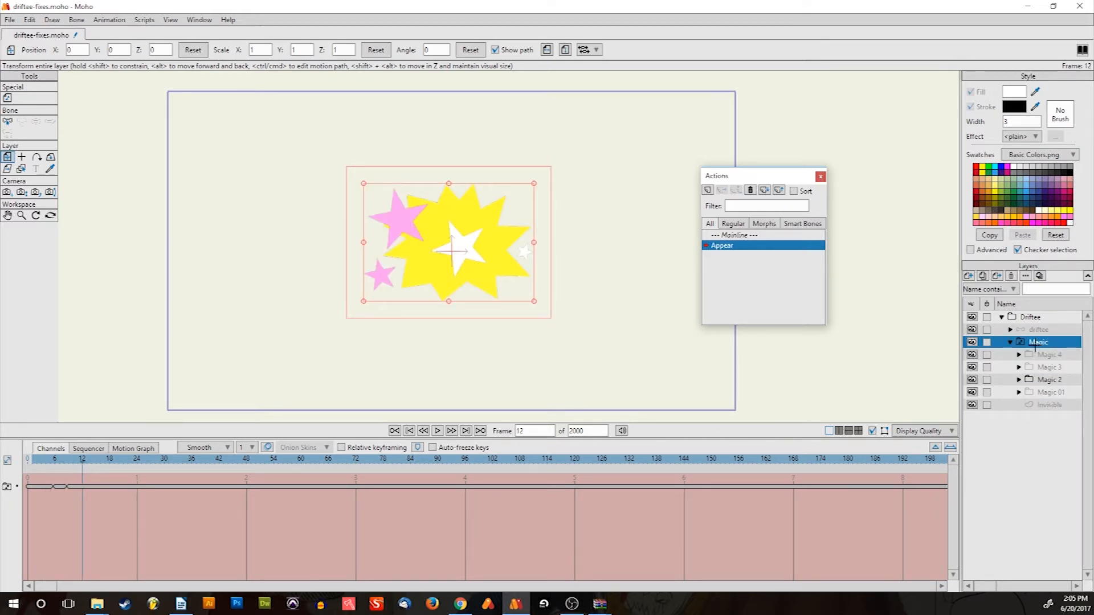
pyautogui.rightClick(1035, 344)
pyautogui.click(1043, 403)
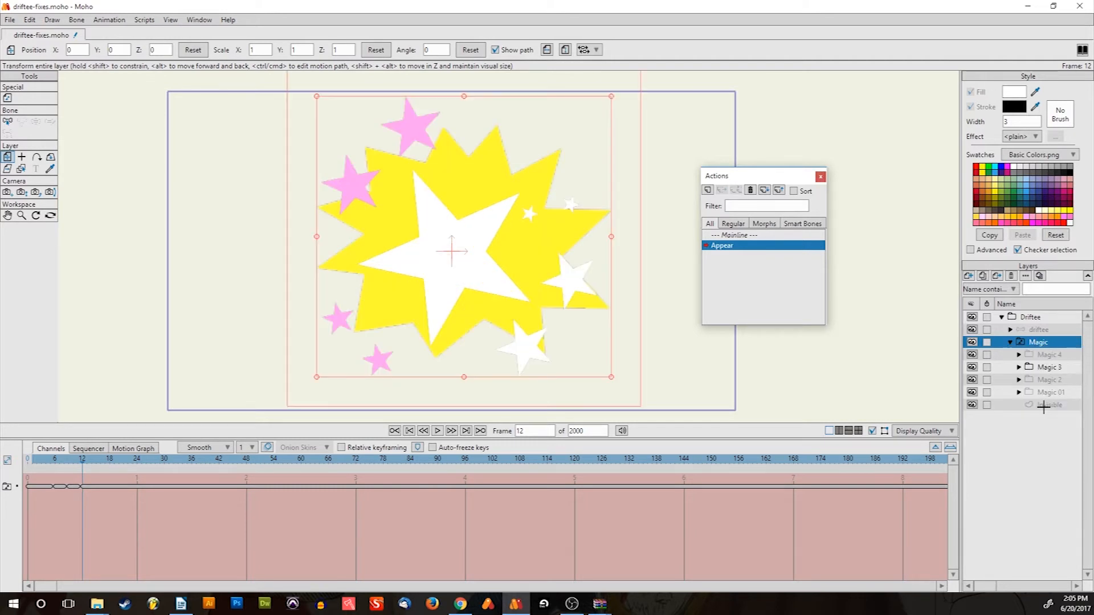
pyautogui.press('Right')
pyautogui.press('Right')
pyautogui.press('Right')
pyautogui.press('Right')
pyautogui.press('Right')
pyautogui.press('Right')
pyautogui.press('Right')
pyautogui.press('Left')
pyautogui.press('Left')
pyautogui.press('Left')
pyautogui.press('Left')
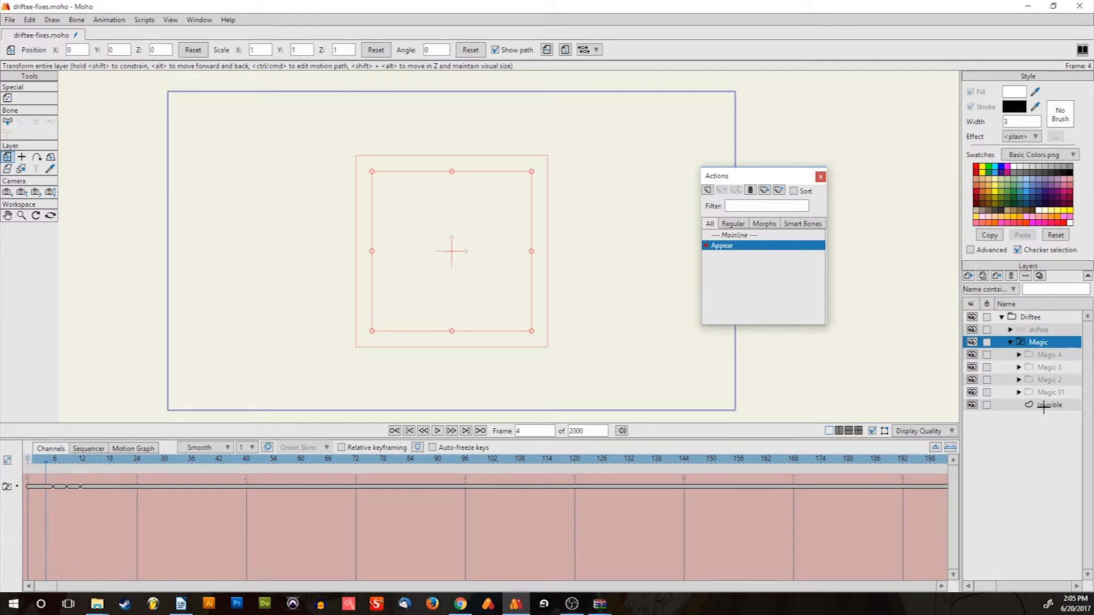
pyautogui.press('Right')
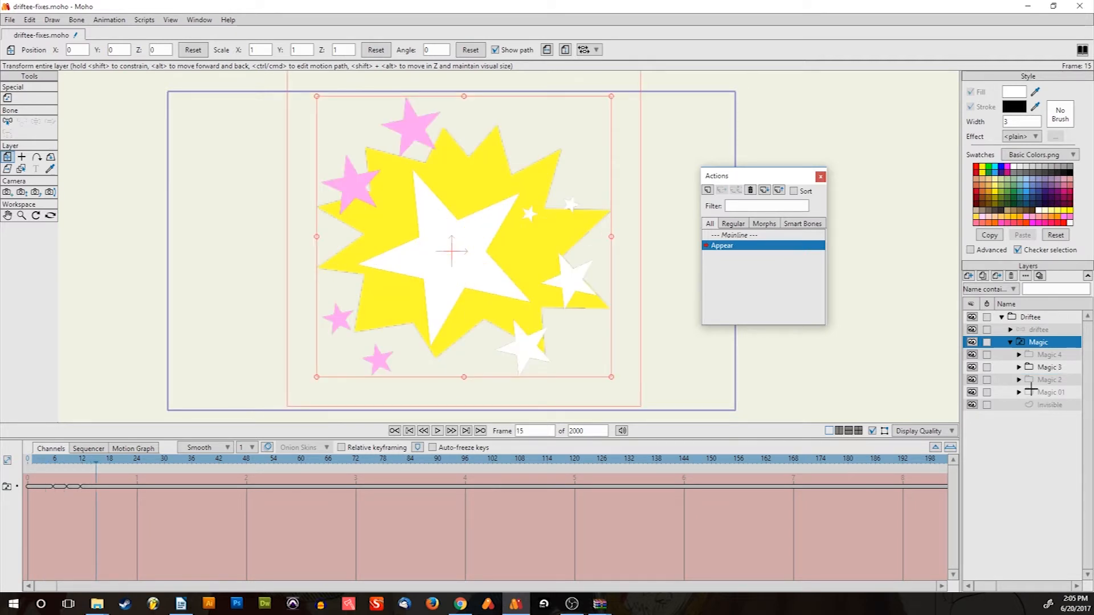
pyautogui.rightClick(1034, 344)
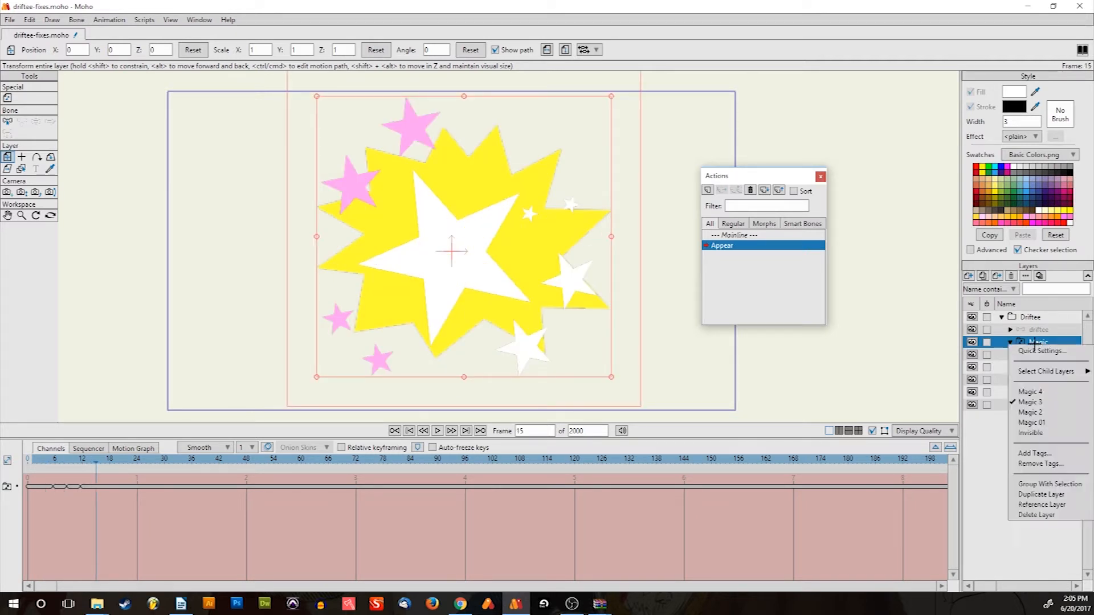
# Key the Magic switch to the largest Magic 4 burst, then step forward to frame 17
pyautogui.click(1049, 392)
pyautogui.press('Left')
pyautogui.press('Left')
pyautogui.press('Left')
pyautogui.press('Left')
pyautogui.press('Left')
pyautogui.press('Left')
pyautogui.press('Left')
pyautogui.press('Left')
pyautogui.press('Left')
pyautogui.press('Left')
pyautogui.press('Left')
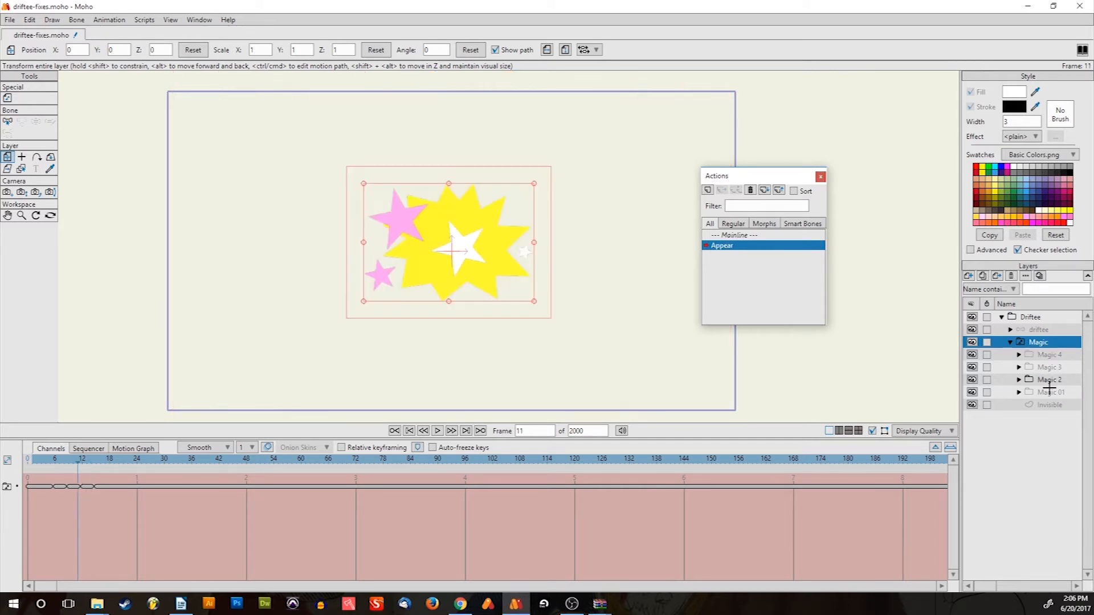
pyautogui.press('Right')
pyautogui.press('Right')
pyautogui.press('Right')
pyautogui.press('Right')
pyautogui.press('Right')
pyautogui.press('Right')
pyautogui.press('Right')
pyautogui.press('Right')
pyautogui.press('Right')
pyautogui.press('Right')
pyautogui.press('Right')
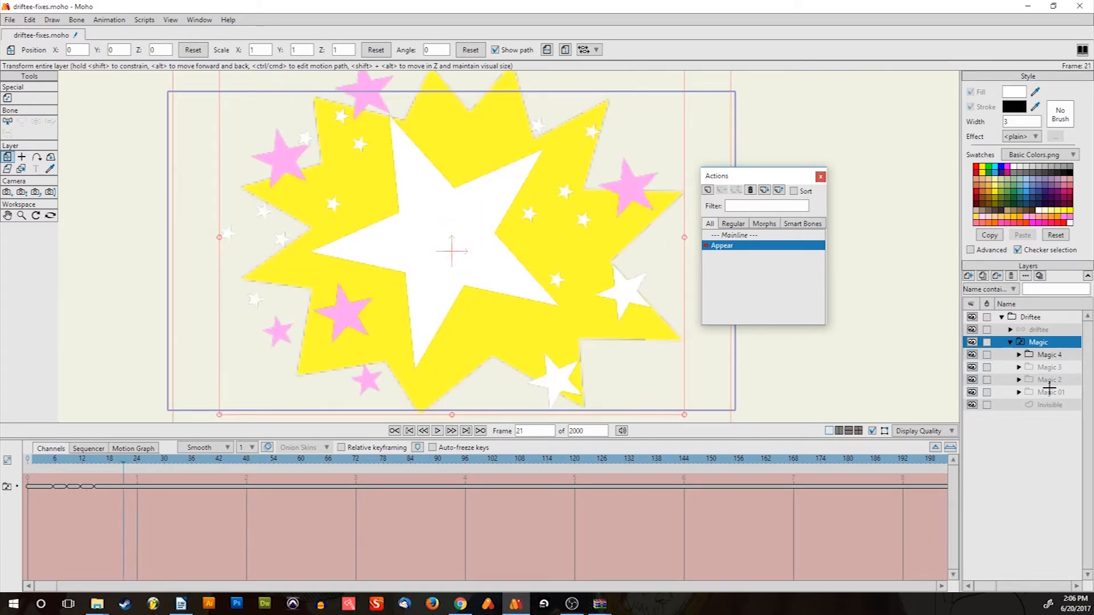
pyautogui.press('Right')
pyautogui.press('Right')
pyautogui.press('Right')
pyautogui.press('Left')
pyautogui.press('Left')
pyautogui.press('Left')
pyautogui.press('Right')
pyautogui.press('Right')
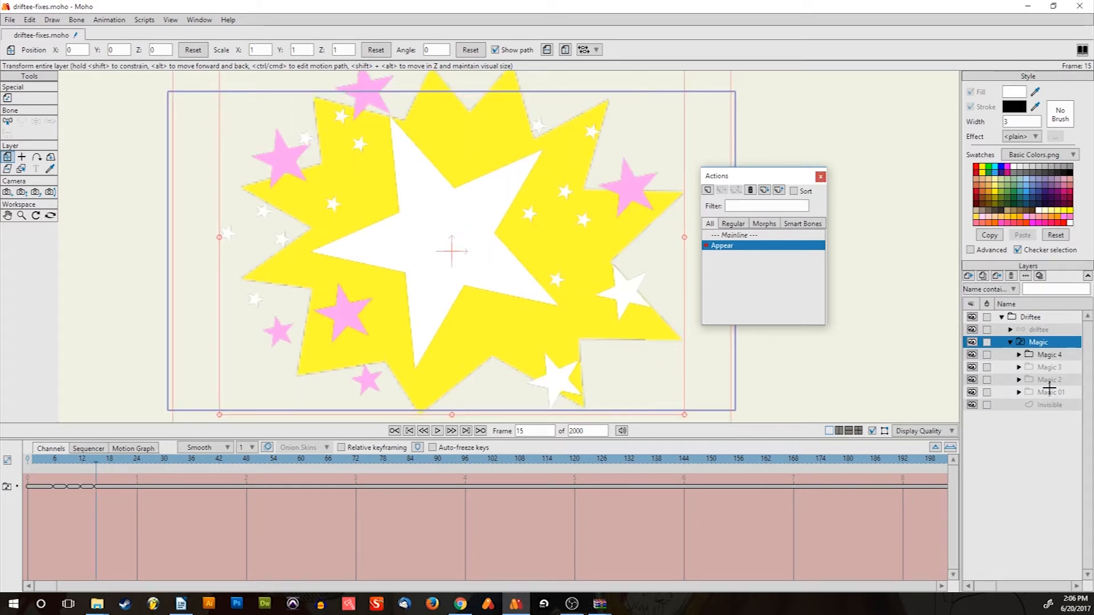
pyautogui.press('Right')
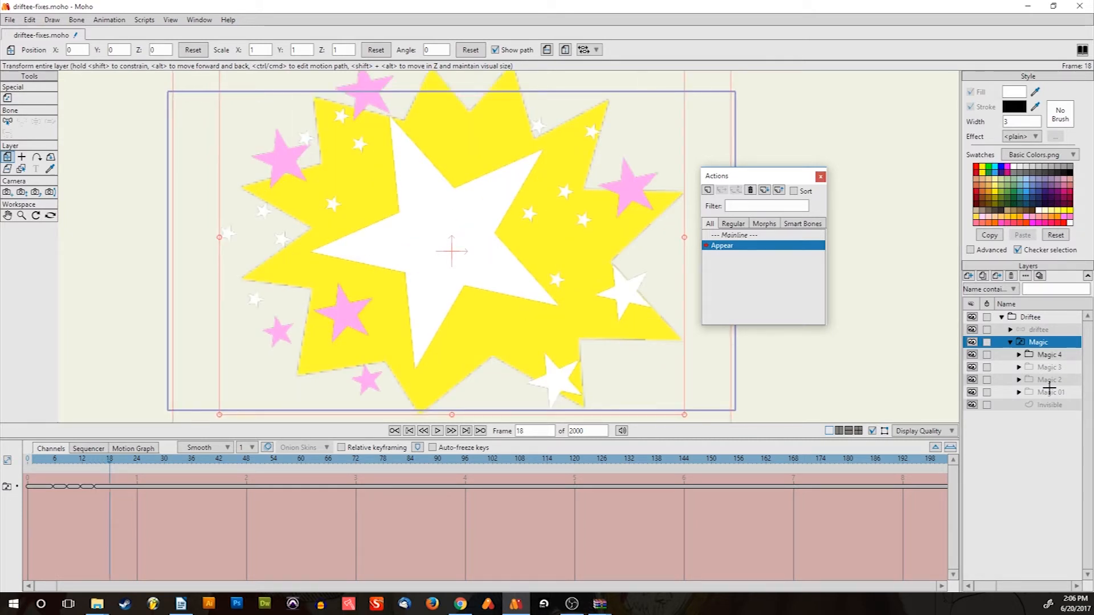
# Switch the Magic layer to Invisible at frame 18 and step back and forth to confirm the burst vanishes
pyautogui.rightClick(1032, 344)
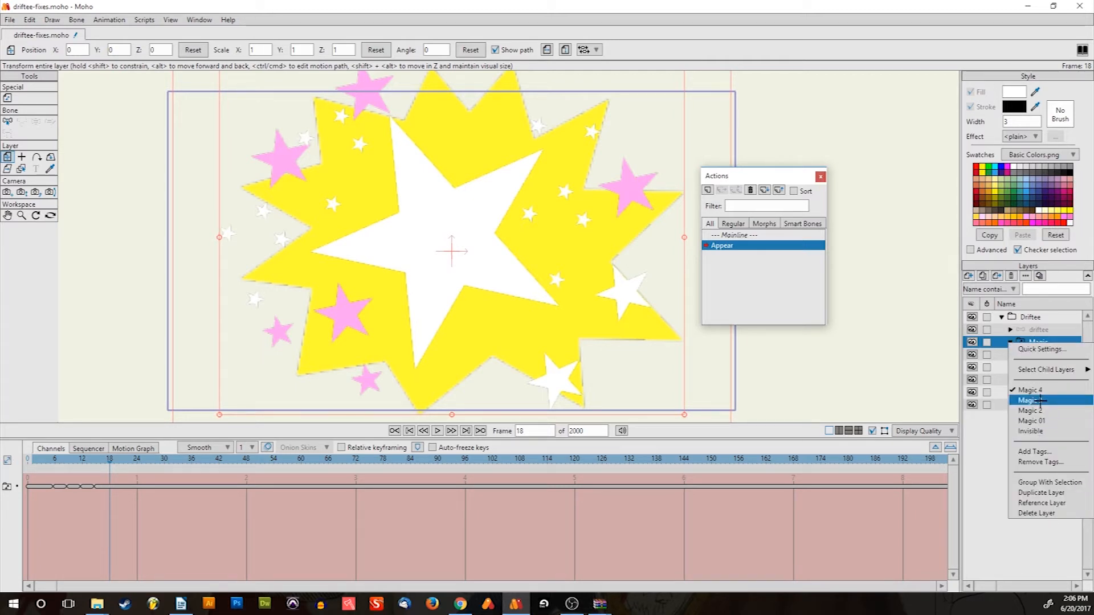
pyautogui.click(1037, 432)
pyautogui.press('Left')
pyautogui.press('Right')
pyautogui.press('Right')
pyautogui.press('Right')
pyautogui.press('Right')
pyautogui.press('Right')
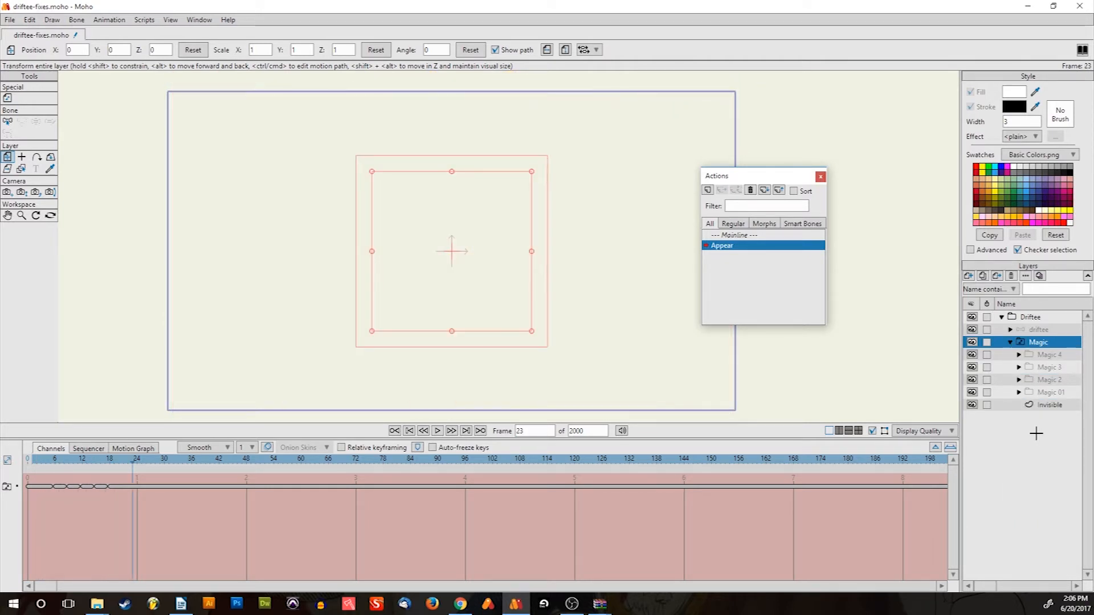
pyautogui.press('Left')
pyautogui.press('Left')
pyautogui.press('Left')
pyautogui.press('Left')
pyautogui.press('Left')
pyautogui.press('Left')
pyautogui.press('Left')
pyautogui.press('Left')
pyautogui.press('Left')
pyautogui.press('Left')
pyautogui.press('Left')
pyautogui.press('Left')
pyautogui.press('Left')
pyautogui.press('Left')
pyautogui.press('Left')
pyautogui.press('Left')
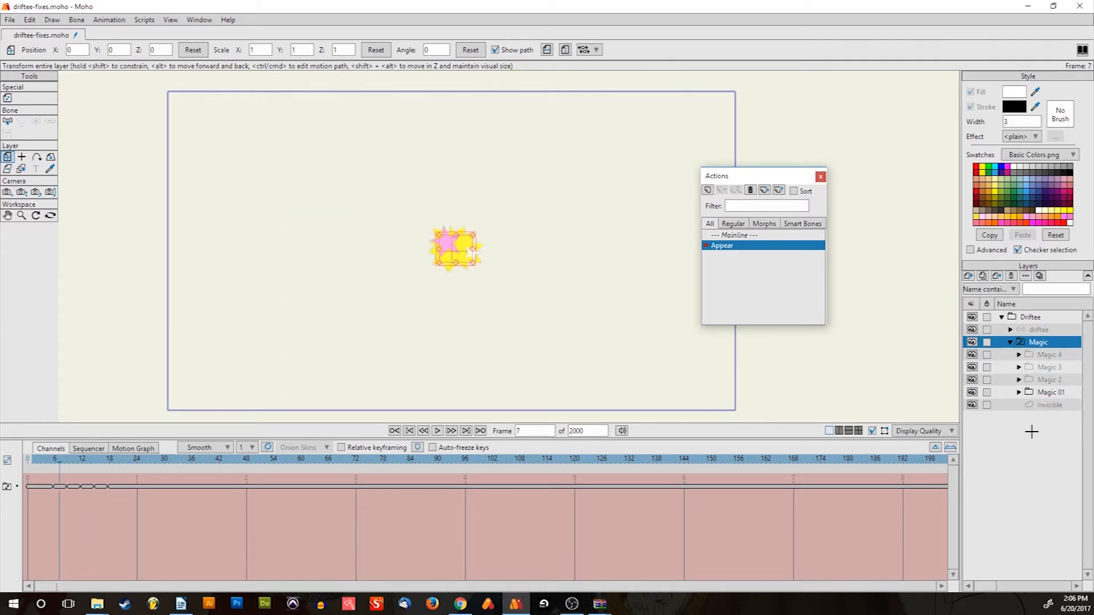
pyautogui.press('Right')
pyautogui.press('Right')
pyautogui.press('Right')
pyautogui.press('Right')
pyautogui.press('Right')
pyautogui.press('Right')
pyautogui.press('Right')
pyautogui.press('Right')
pyautogui.press('Right')
pyautogui.press('Right')
pyautogui.press('Right')
pyautogui.press('Right')
pyautogui.press('Right')
pyautogui.press('Right')
pyautogui.press('Left')
pyautogui.press('Left')
pyautogui.press('Left')
pyautogui.press('Left')
pyautogui.press('Left')
pyautogui.press('Left')
pyautogui.press('Left')
pyautogui.press('Left')
pyautogui.press('Left')
pyautogui.press('Right')
pyautogui.press('Right')
pyautogui.press('Right')
pyautogui.press('Right')
pyautogui.press('Right')
pyautogui.press('Right')
pyautogui.press('Right')
pyautogui.press('Right')
pyautogui.press('Right')
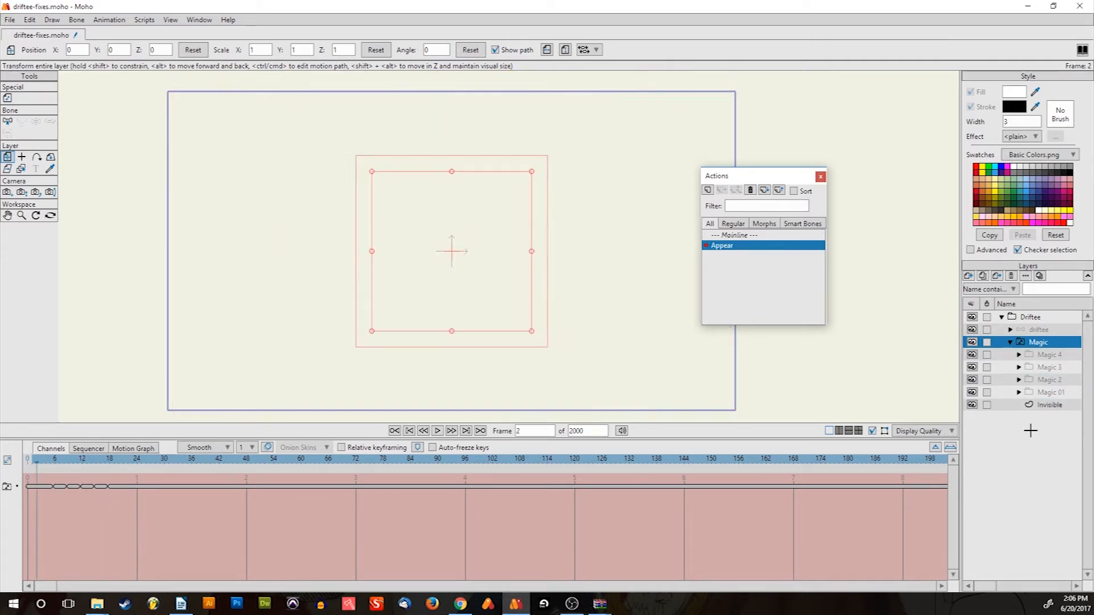
pyautogui.press('Left')
pyautogui.press('Left')
pyautogui.press('Left')
pyautogui.press('Left')
pyautogui.press('Left')
pyautogui.press('Left')
pyautogui.press('Left')
pyautogui.press('Left')
pyautogui.press('Left')
pyautogui.press('Right')
pyautogui.press('Right')
pyautogui.press('Right')
pyautogui.press('Right')
pyautogui.press('Right')
pyautogui.press('Right')
pyautogui.press('Right')
pyautogui.press('Right')
pyautogui.press('Right')
pyautogui.press('Left')
pyautogui.press('Left')
pyautogui.press('Left')
pyautogui.press('Left')
pyautogui.press('Left')
pyautogui.press('Left')
pyautogui.press('Left')
pyautogui.press('Left')
pyautogui.press('Left')
pyautogui.press('Left')
pyautogui.press('Left')
pyautogui.press('Left')
pyautogui.press('Right')
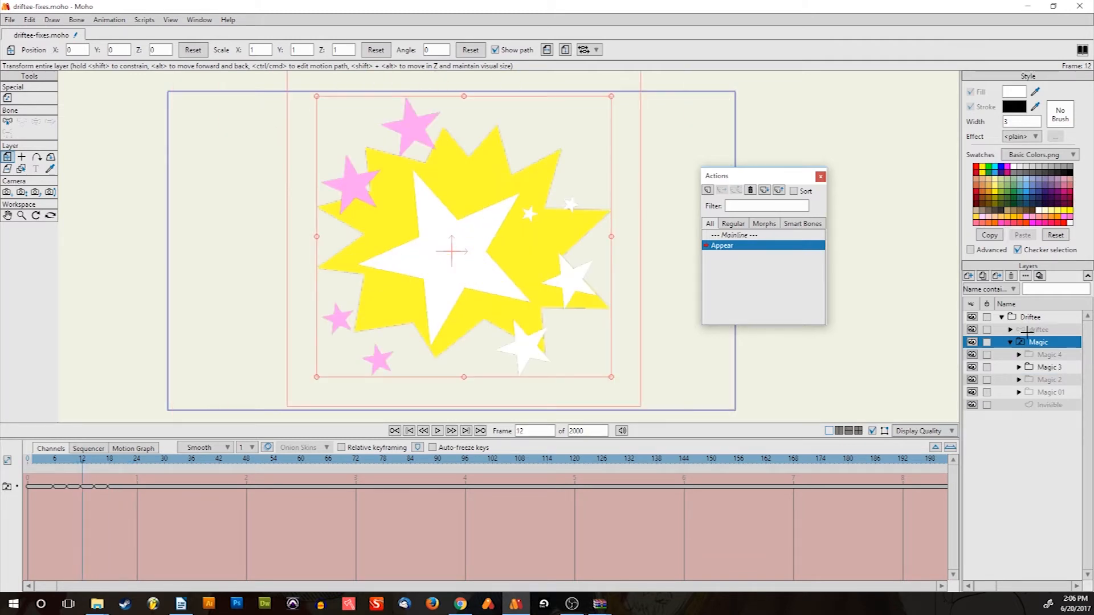
pyautogui.press('Right')
pyautogui.press('Right')
pyautogui.press('Right')
pyautogui.press('Right')
pyautogui.press('Right')
pyautogui.press('Right')
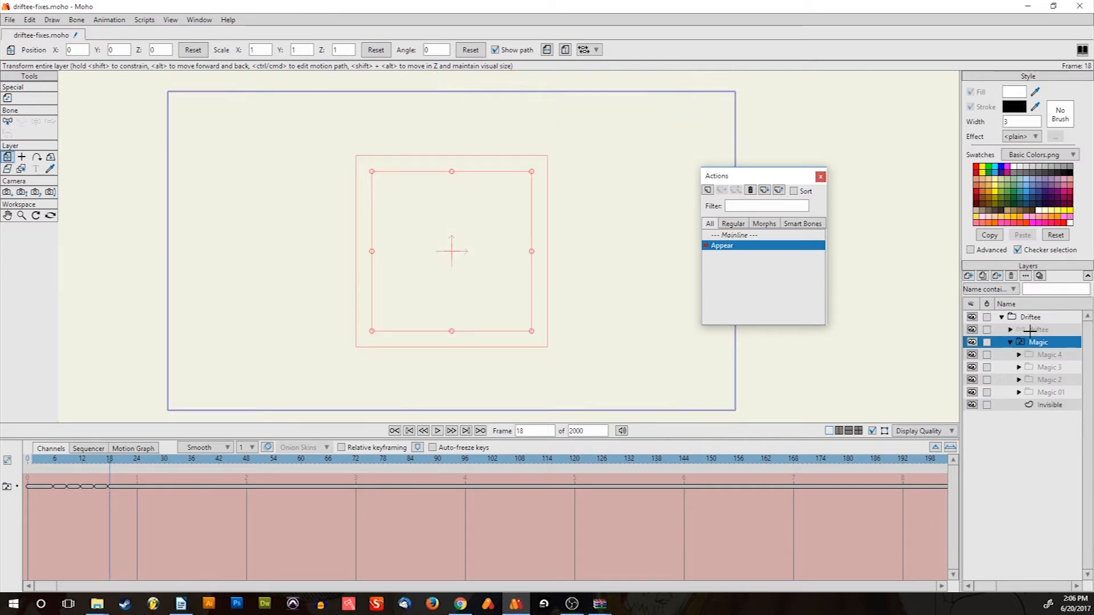
# Key the driftee layer's opacity to 100 at frame 18 and 0 at frame 14
pyautogui.click(1030, 330)
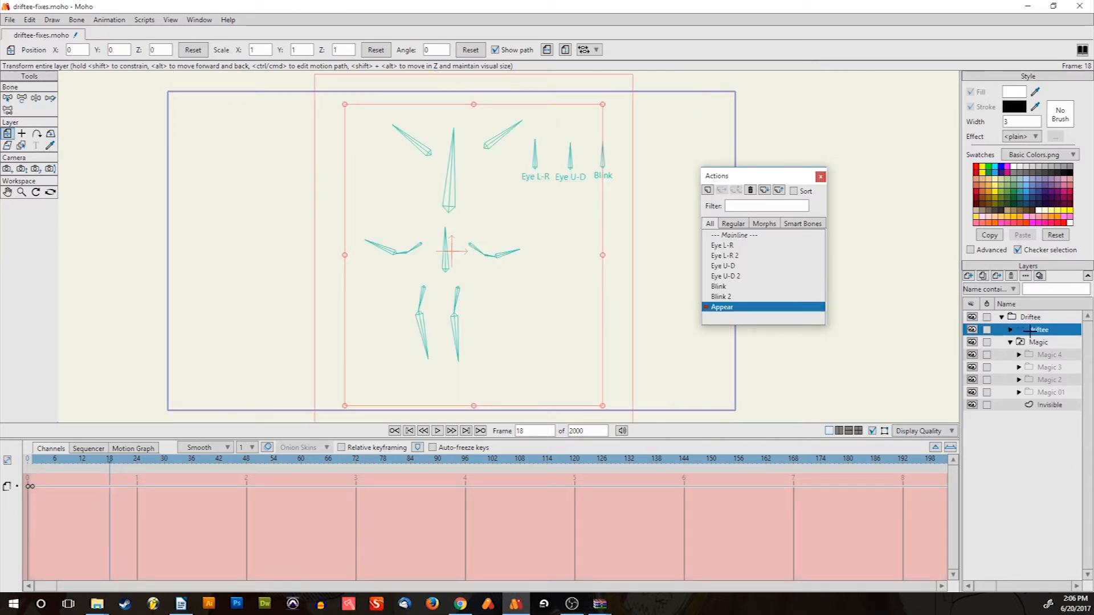
pyautogui.doubleClick(1030, 330)
pyautogui.click(719, 225)
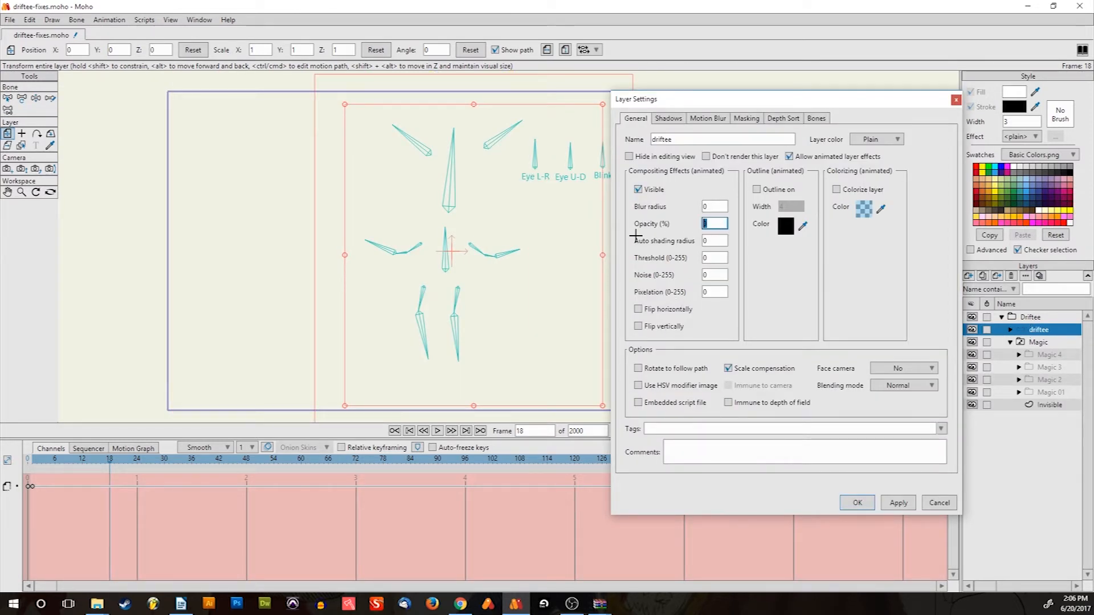
pyautogui.press('Return')
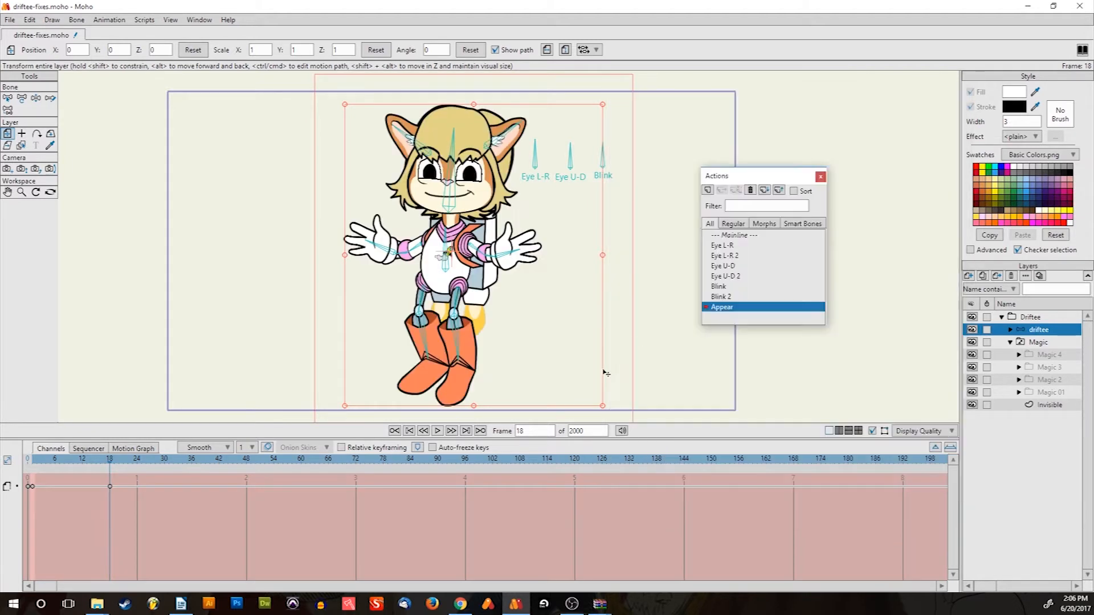
pyautogui.press('Left')
pyautogui.press('Left')
pyautogui.press('Left')
pyautogui.press('Left')
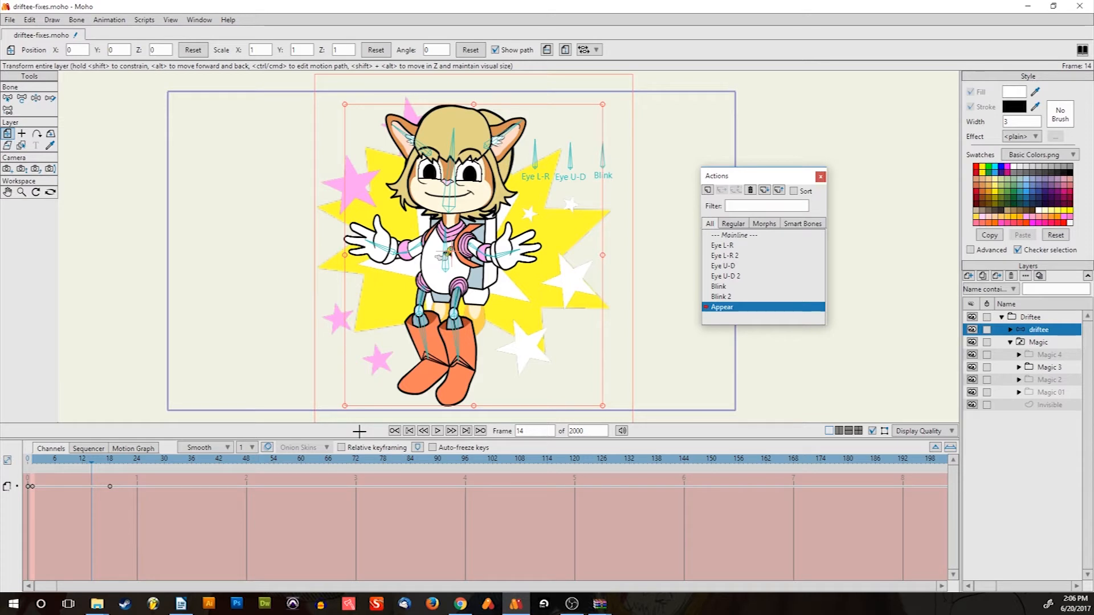
pyautogui.doubleClick(1050, 330)
pyautogui.doubleClick(712, 226)
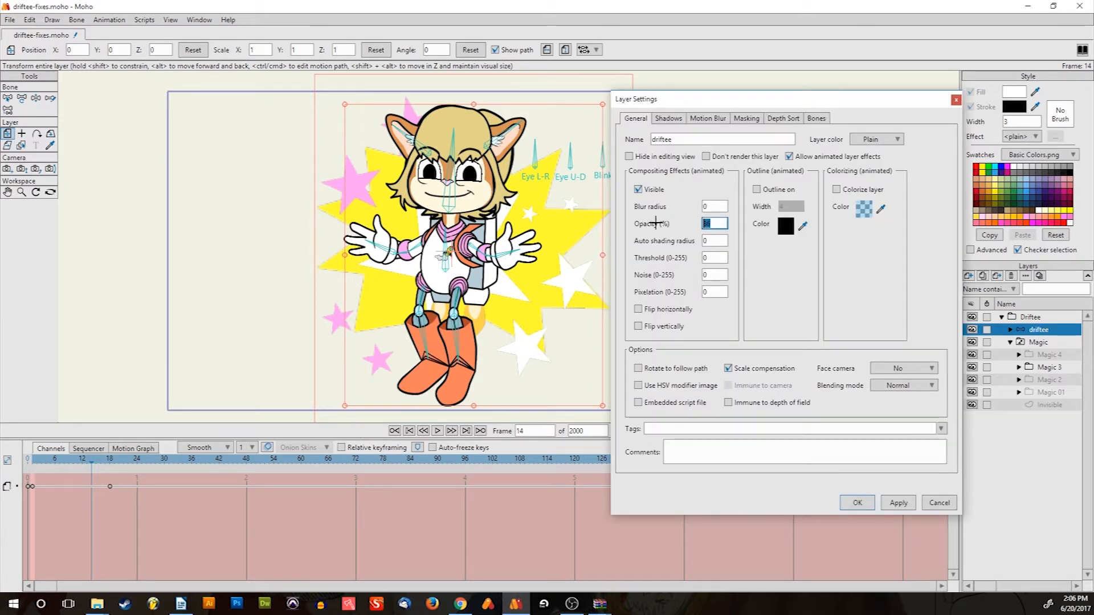
pyautogui.press('Return')
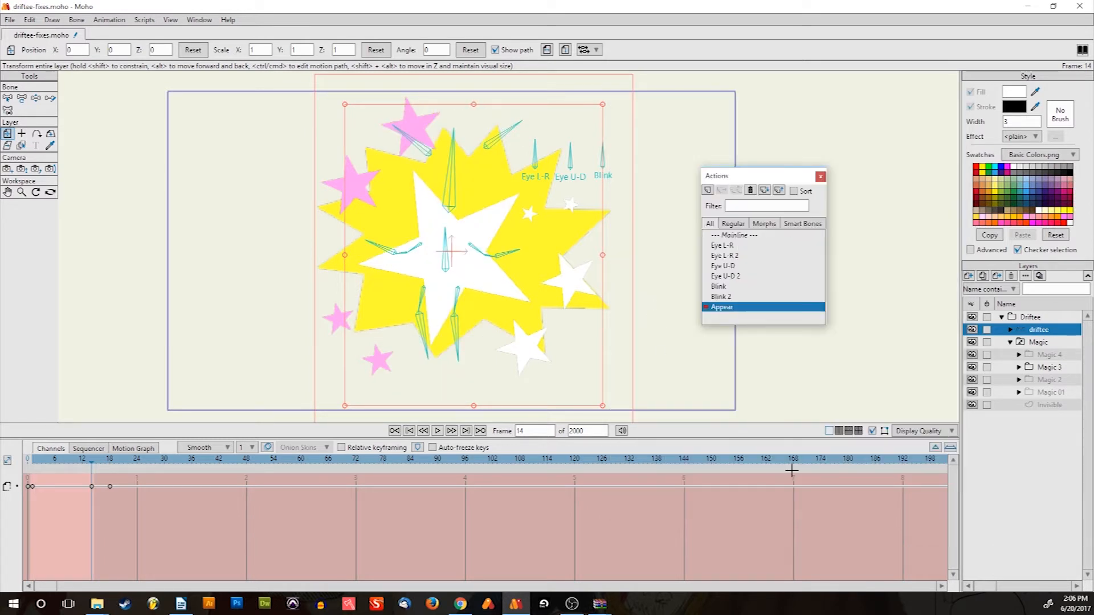
# Play and step through the Appear frames to check the burst and fade-in, then return to Mainline
pyautogui.press('Left')
pyautogui.press('Left')
pyautogui.press('Left')
pyautogui.press('Left')
pyautogui.press('Left')
pyautogui.press('Left')
pyautogui.press('Left')
pyautogui.press('Left')
pyautogui.press('Left')
pyautogui.press('Left')
pyautogui.press('Left')
pyautogui.press('space')
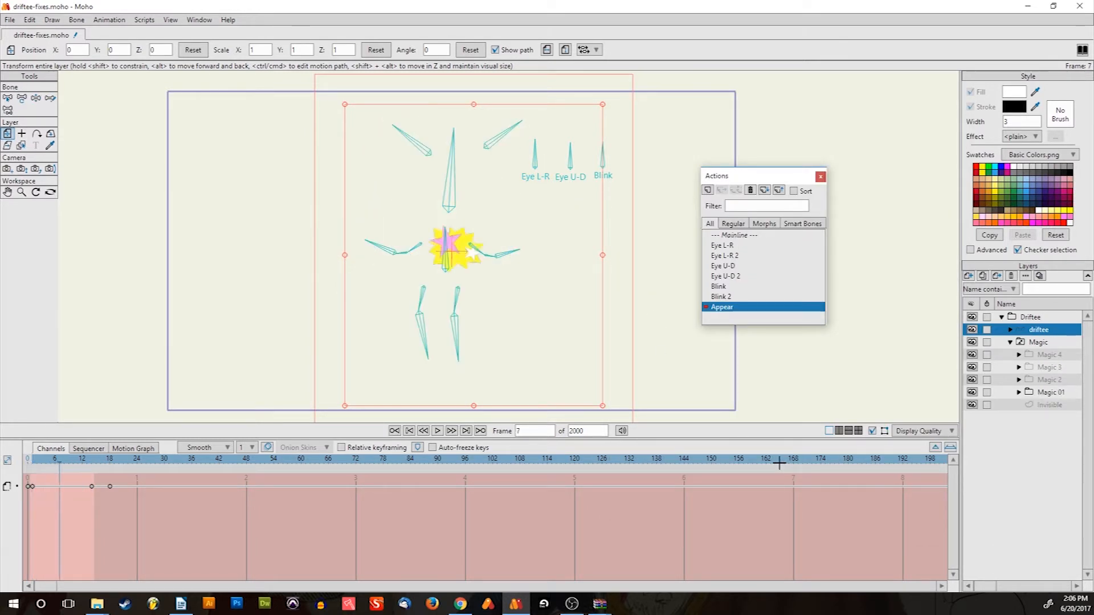
pyautogui.press('Left')
pyautogui.press('Left')
pyautogui.press('Left')
pyautogui.press('Left')
pyautogui.press('Left')
pyautogui.press('Left')
pyautogui.press('Left')
pyautogui.press('Left')
pyautogui.press('Left')
pyautogui.press('Left')
pyautogui.press('Left')
pyautogui.press('Left')
pyautogui.press('Left')
pyautogui.press('Left')
pyautogui.press('Left')
pyautogui.press('Left')
pyautogui.press('Left')
pyautogui.press('Left')
pyautogui.press('Left')
pyautogui.press('Left')
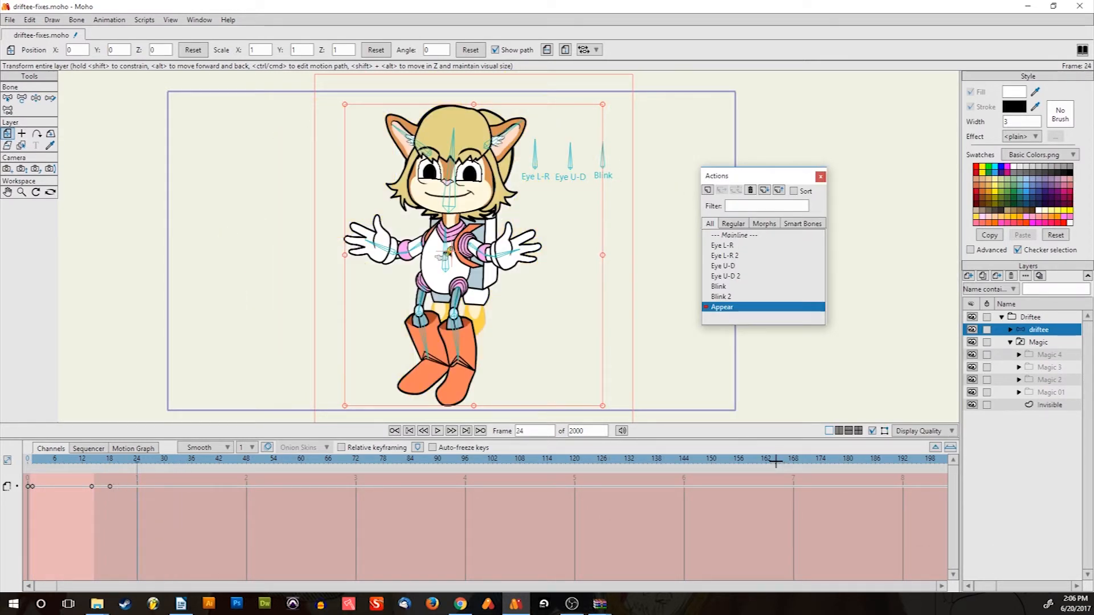
pyautogui.press('Right')
pyautogui.press('Right')
pyautogui.press('Right')
pyautogui.press('Right')
pyautogui.press('Right')
pyautogui.press('Right')
pyautogui.press('Right')
pyautogui.press('Right')
pyautogui.press('Right')
pyautogui.press('Right')
pyautogui.press('Right')
pyautogui.press('Right')
pyautogui.press('Right')
pyautogui.press('Right')
pyautogui.press('Right')
pyautogui.press('Right')
pyautogui.press('Right')
pyautogui.press('Right')
pyautogui.press('Right')
pyautogui.press('Right')
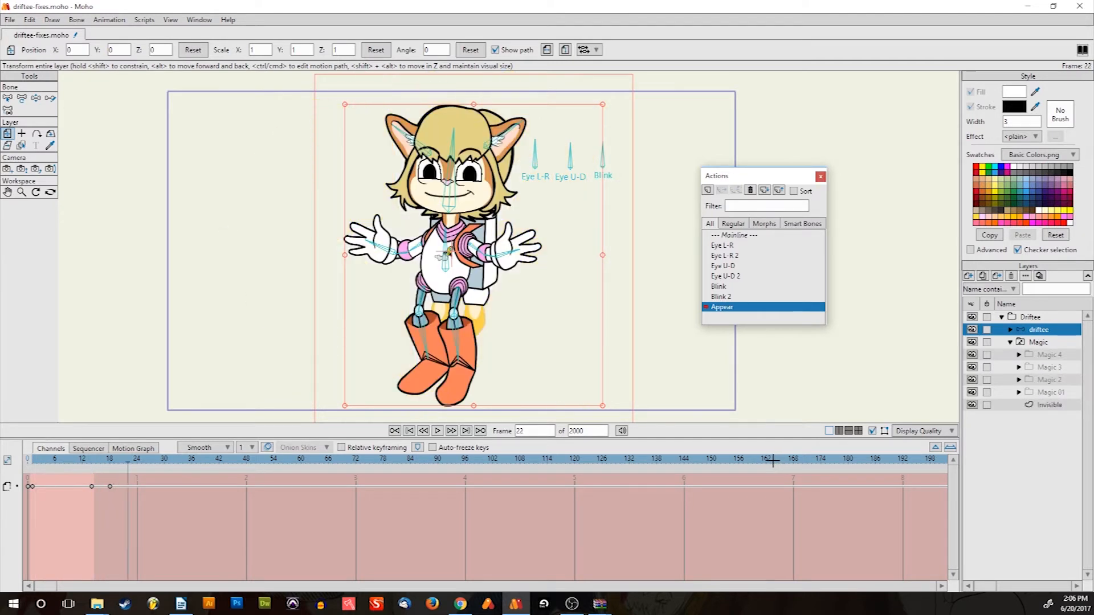
pyautogui.press('Left')
pyautogui.press('Left')
pyautogui.press('Left')
pyautogui.press('Left')
pyautogui.press('Left')
pyautogui.press('Left')
pyautogui.press('Left')
pyautogui.press('Left')
pyautogui.press('Left')
pyautogui.press('Left')
pyautogui.press('Left')
pyautogui.press('Left')
pyautogui.press('Left')
pyautogui.press('Left')
pyautogui.press('Left')
pyautogui.press('Left')
pyautogui.press('Left')
pyautogui.press('Left')
pyautogui.press('Left')
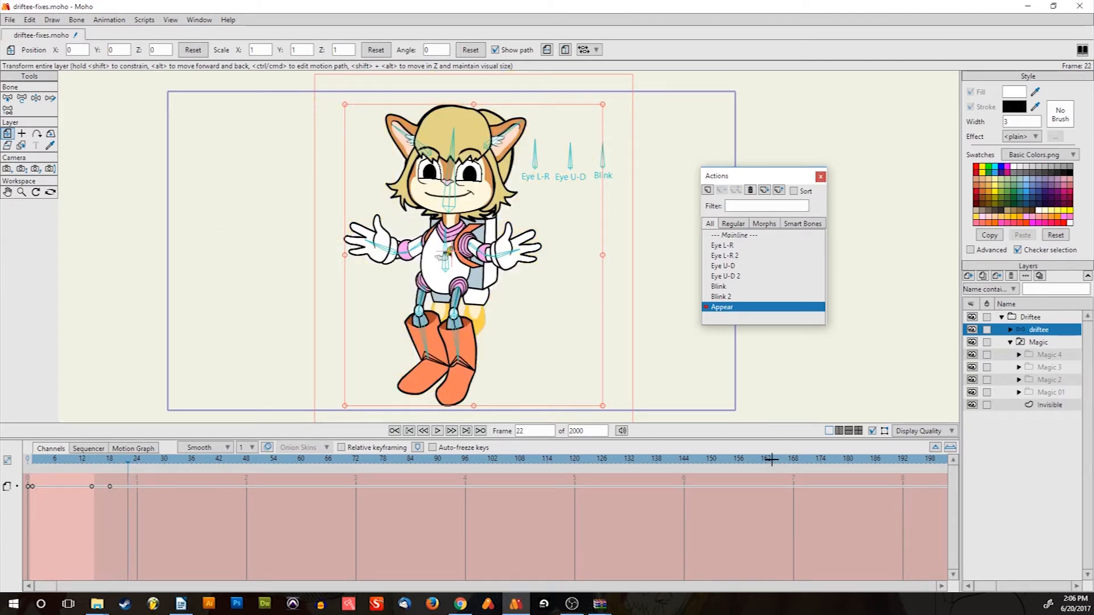
pyautogui.press('Right')
pyautogui.press('Right')
pyautogui.press('Right')
pyautogui.press('Right')
pyautogui.press('Right')
pyautogui.press('Right')
pyautogui.press('Right')
pyautogui.press('Right')
pyautogui.press('Right')
pyautogui.press('Right')
pyautogui.press('Right')
pyautogui.press('Right')
pyautogui.press('Right')
pyautogui.press('Right')
pyautogui.press('Right')
pyautogui.press('Right')
pyautogui.press('Right')
pyautogui.press('Right')
pyautogui.press('Right')
pyautogui.press('Right')
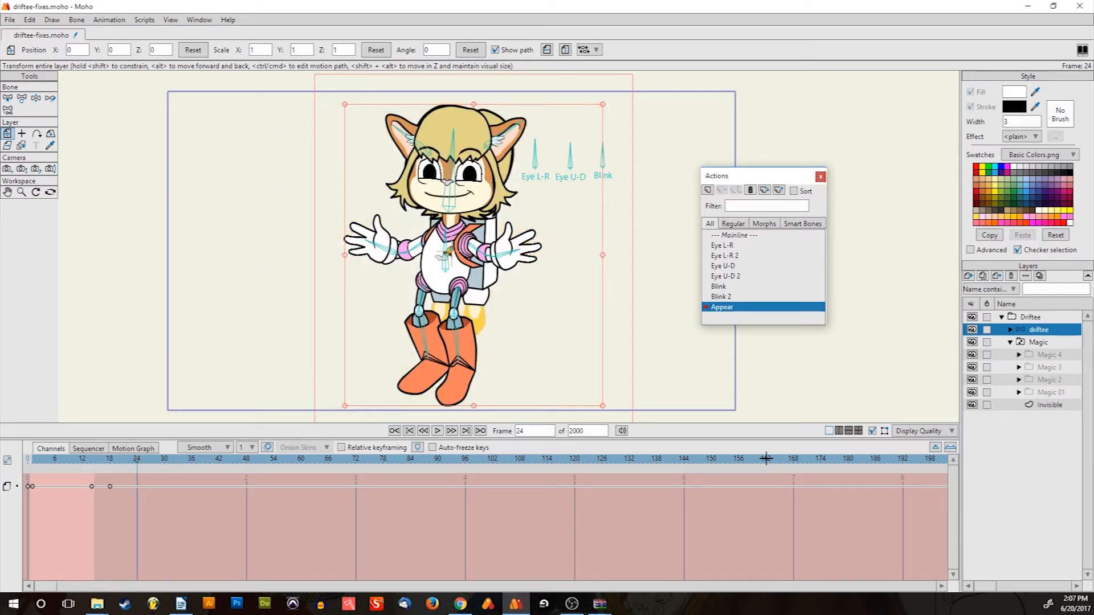
pyautogui.press('Left')
pyautogui.press('Left')
pyautogui.press('Left')
pyautogui.press('Left')
pyautogui.press('Left')
pyautogui.press('Left')
pyautogui.press('Left')
pyautogui.press('Left')
pyautogui.press('Left')
pyautogui.press('Left')
pyautogui.press('Left')
pyautogui.press('Left')
pyautogui.press('Left')
pyautogui.press('Left')
pyautogui.press('Left')
pyautogui.press('Left')
pyautogui.press('Right')
pyautogui.press('Right')
pyautogui.press('Right')
pyautogui.press('Right')
pyautogui.press('Right')
pyautogui.press('Right')
pyautogui.press('Right')
pyautogui.press('Right')
pyautogui.press('Right')
pyautogui.press('Right')
pyautogui.press('Right')
pyautogui.press('Right')
pyautogui.press('Right')
pyautogui.press('Right')
pyautogui.press('Right')
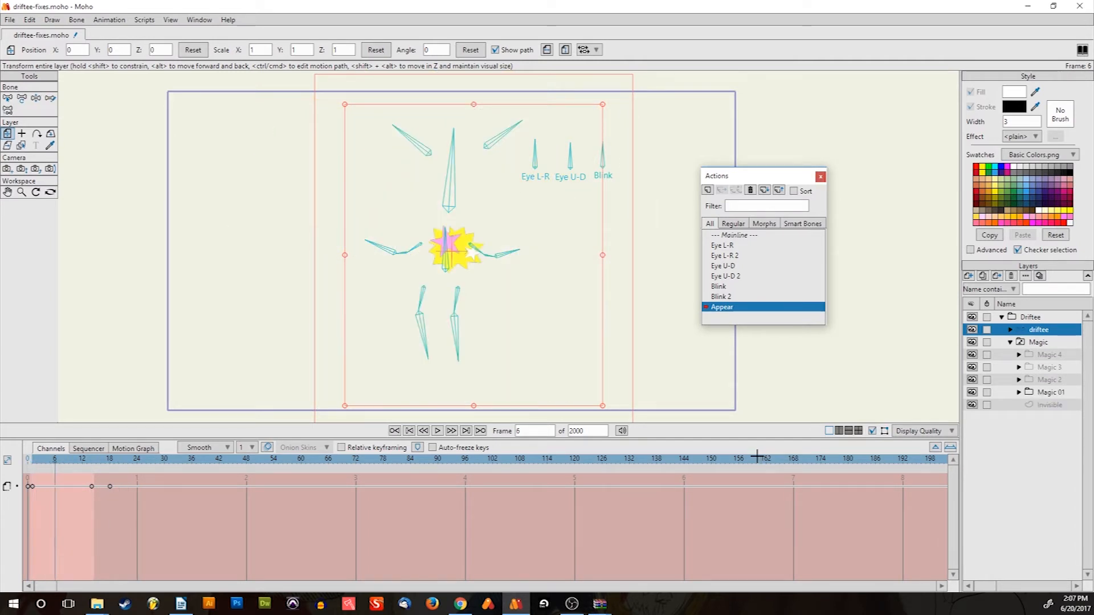
pyautogui.press('Right')
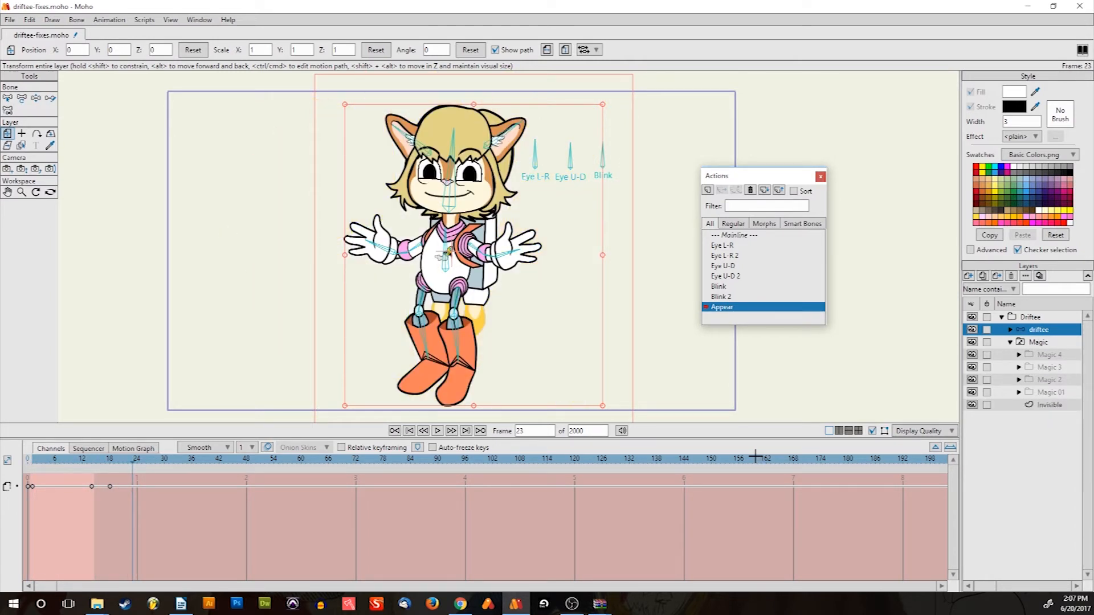
pyautogui.press('Left')
pyautogui.press('Left')
pyautogui.press('Left')
pyautogui.press('Left')
pyautogui.press('Left')
pyautogui.press('Left')
pyautogui.press('Left')
pyautogui.press('Left')
pyautogui.press('Left')
pyautogui.press('Left')
pyautogui.press('Left')
pyautogui.press('Left')
pyautogui.press('Left')
pyautogui.press('Left')
pyautogui.press('Left')
pyautogui.press('Left')
pyautogui.press('Right')
pyautogui.press('Right')
pyautogui.press('Right')
pyautogui.press('Right')
pyautogui.press('Right')
pyautogui.press('Right')
pyautogui.press('Right')
pyautogui.press('Right')
pyautogui.press('Right')
pyautogui.press('Right')
pyautogui.press('Right')
pyautogui.press('Right')
pyautogui.press('Right')
pyautogui.press('Right')
pyautogui.press('Right')
pyautogui.press('Right')
pyautogui.press('Right')
pyautogui.press('Right')
pyautogui.press('Right')
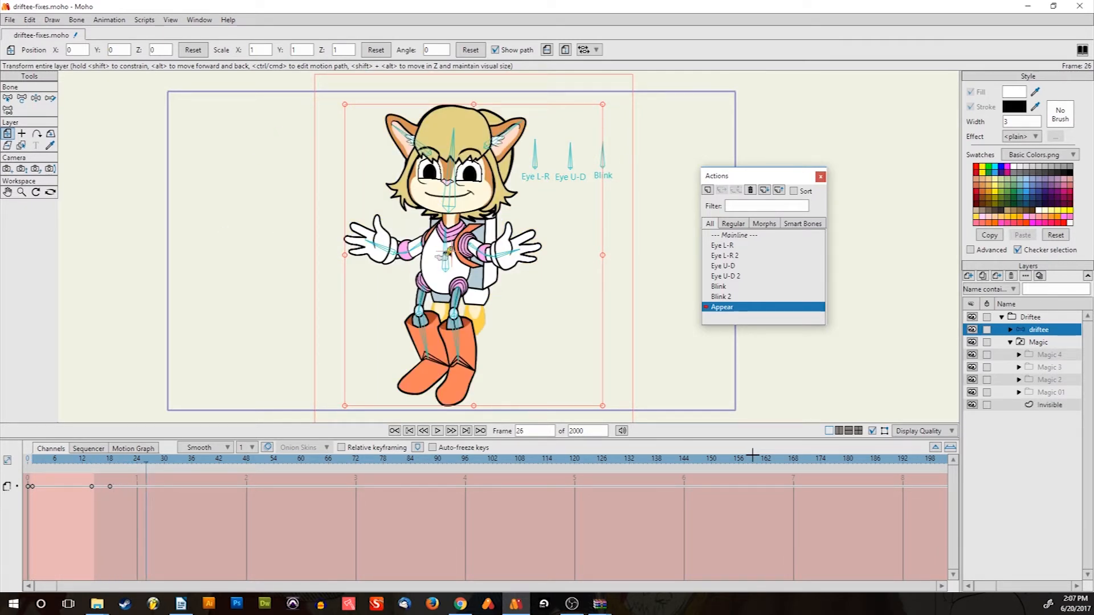
pyautogui.press('Left')
pyautogui.press('Left')
pyautogui.press('Left')
pyautogui.press('Left')
pyautogui.press('Left')
pyautogui.press('Left')
pyautogui.press('Left')
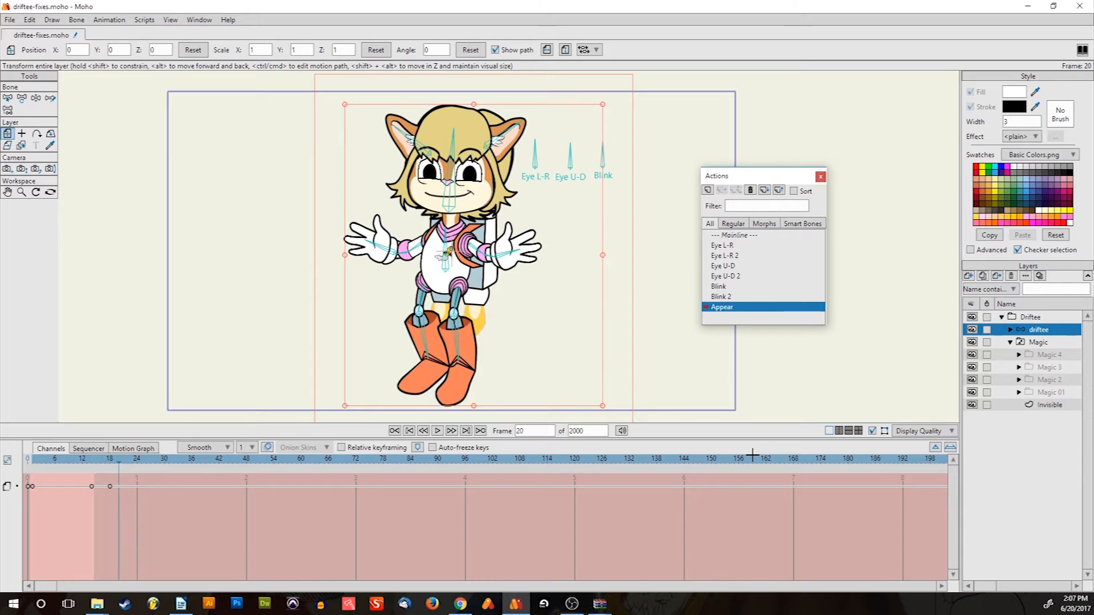
pyautogui.press('Left')
pyautogui.press('Left')
pyautogui.press('Left')
pyautogui.press('Left')
pyautogui.press('Left')
pyautogui.press('Left')
pyautogui.press('Left')
pyautogui.press('Left')
pyautogui.press('Left')
pyautogui.press('Left')
pyautogui.press('Left')
pyautogui.press('Left')
pyautogui.press('Left')
pyautogui.press('Left')
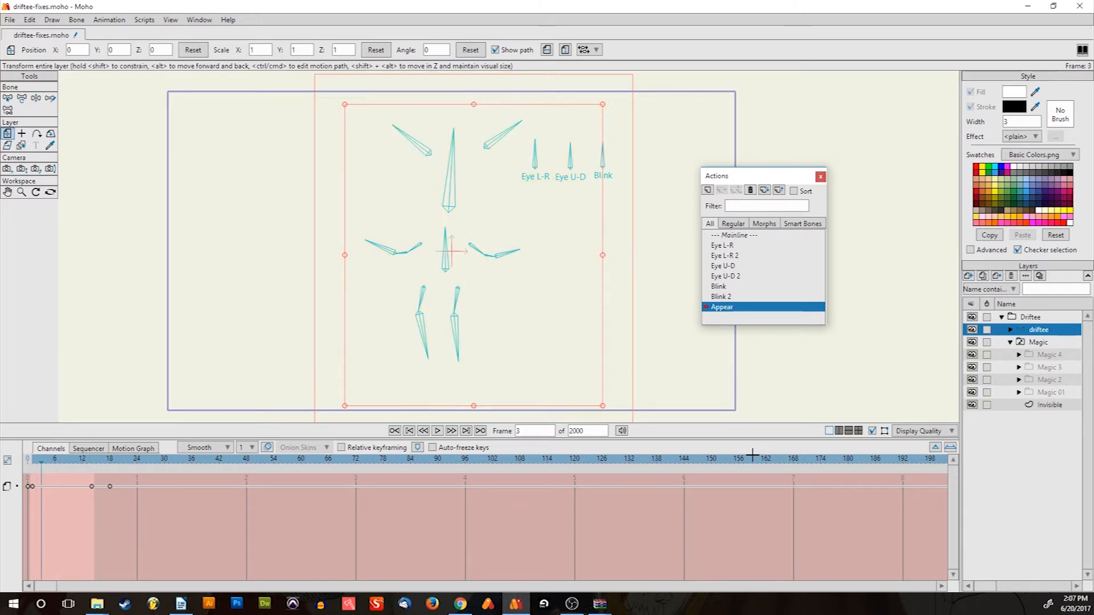
pyautogui.press('Right')
pyautogui.press('Right')
pyautogui.press('Right')
pyautogui.press('Right')
pyautogui.press('Right')
pyautogui.press('Right')
pyautogui.press('Right')
pyautogui.press('Right')
pyautogui.press('Right')
pyautogui.press('Right')
pyautogui.press('Right')
pyautogui.press('Right')
pyautogui.press('Right')
pyautogui.press('Right')
pyautogui.press('Right')
pyautogui.press('Right')
pyautogui.press('Right')
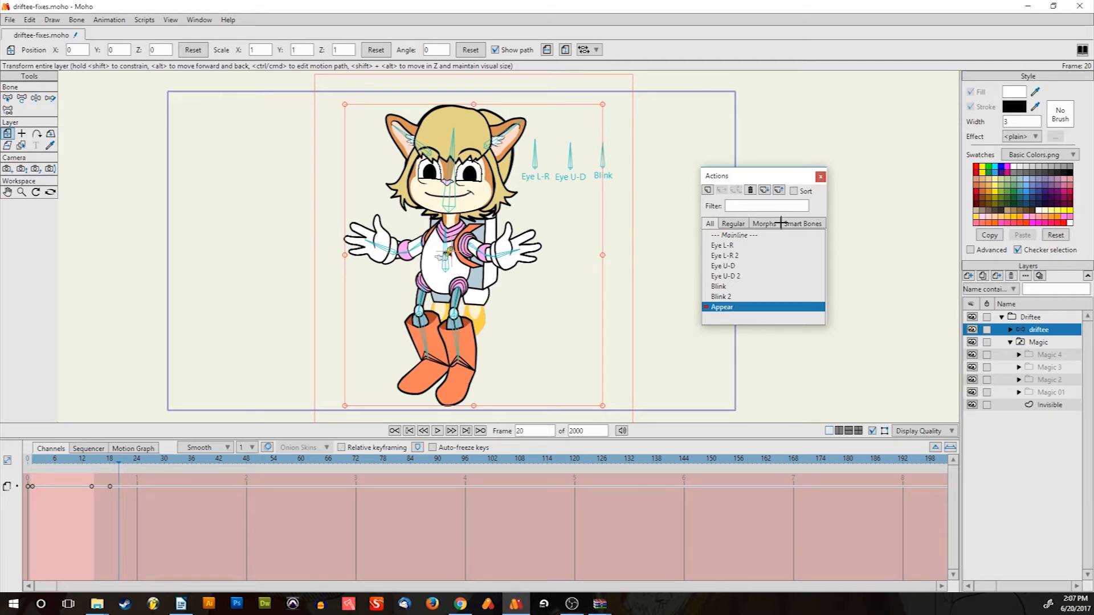
pyautogui.click(741, 235)
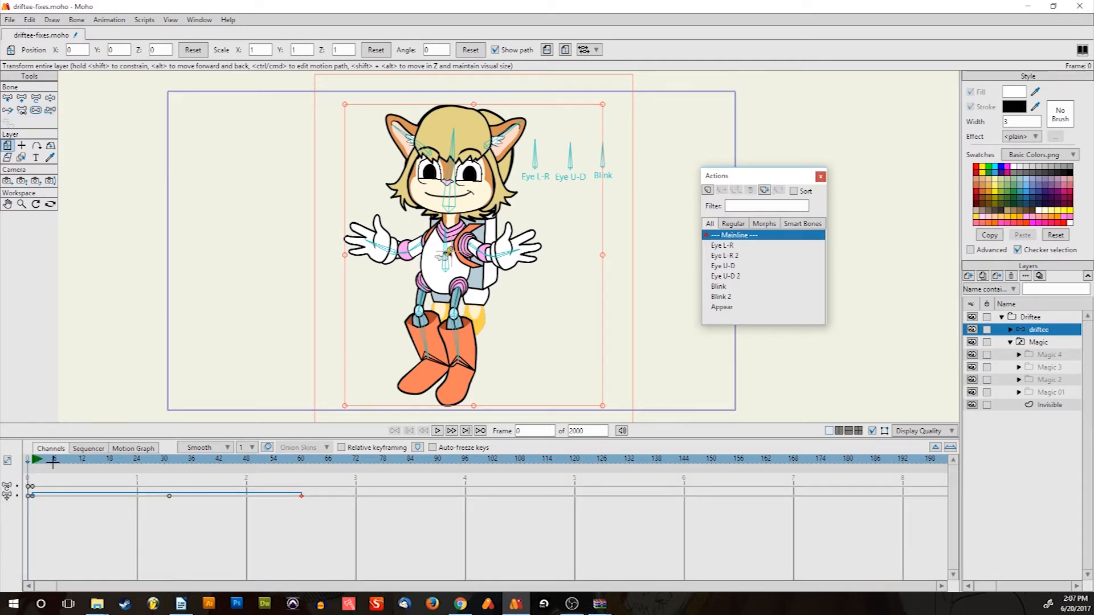
# Scrub the mainline to frame 61 and insert a reference to the Appear action
pyautogui.moveTo(29, 465)
pyautogui.mouseDown()
pyautogui.moveTo(304, 469)
pyautogui.moveTo(32, 464)
pyautogui.mouseUp()
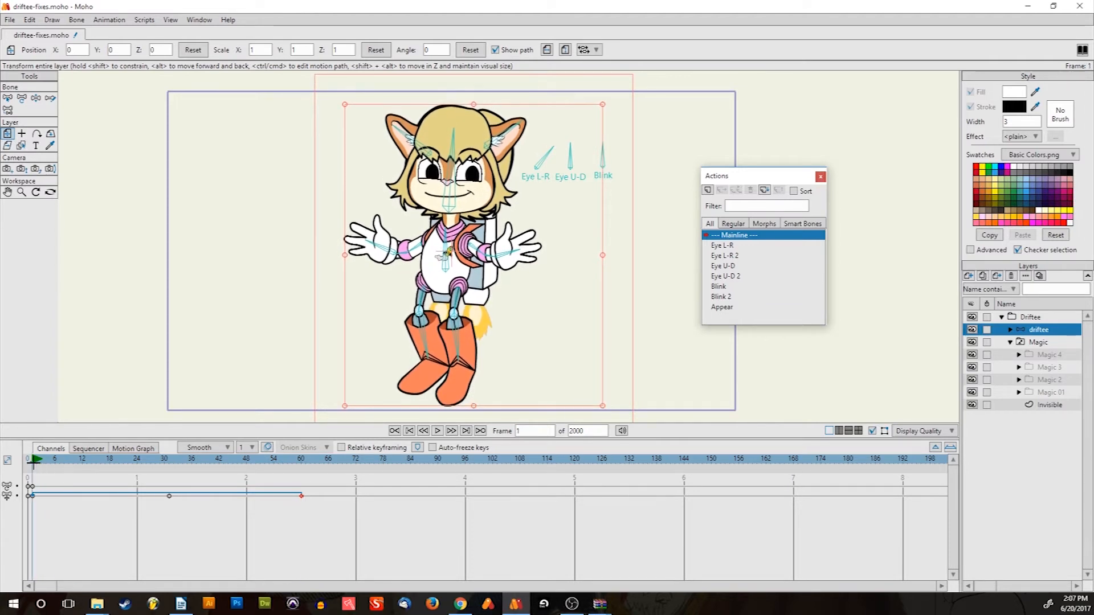
pyautogui.click(729, 306)
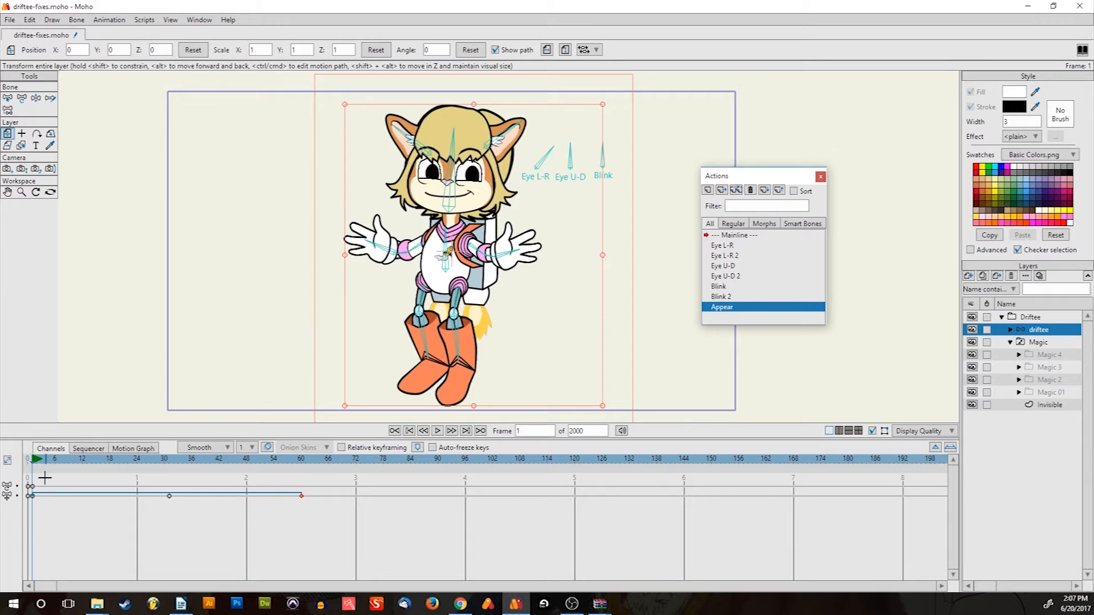
pyautogui.click(722, 189)
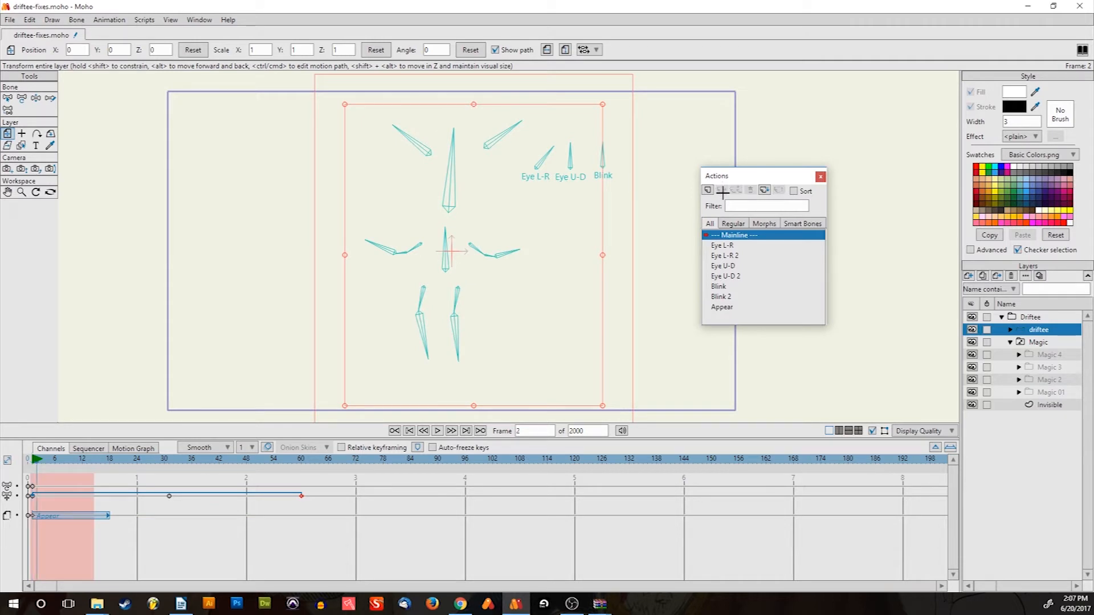
# Play the mainline to test the Appear reference, then undo the inserted reference
pyautogui.press('space')
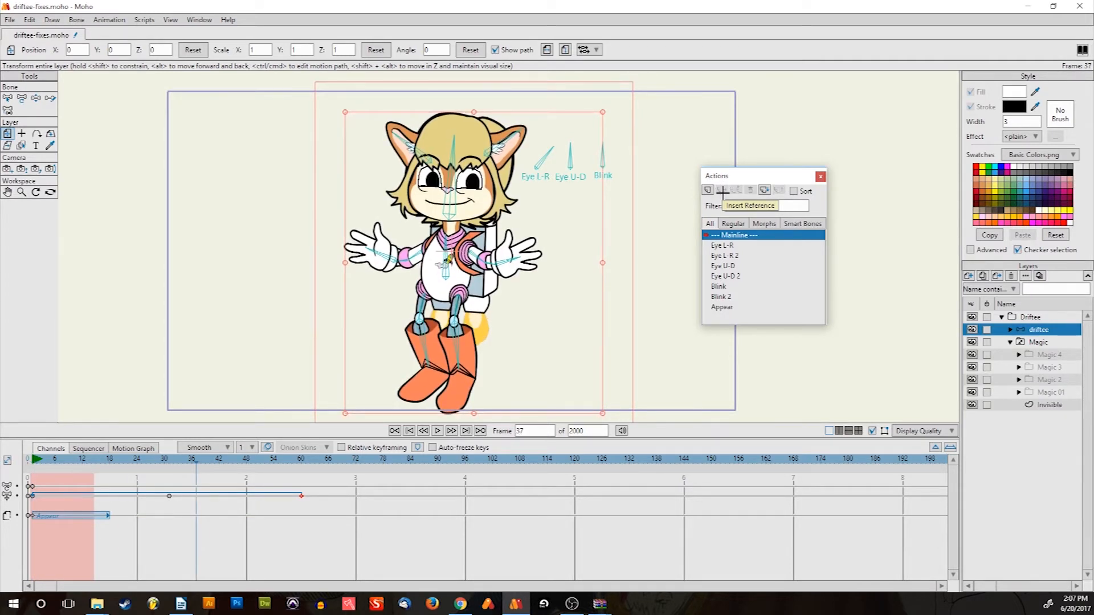
pyautogui.press('space')
pyautogui.press('Left')
pyautogui.press('space')
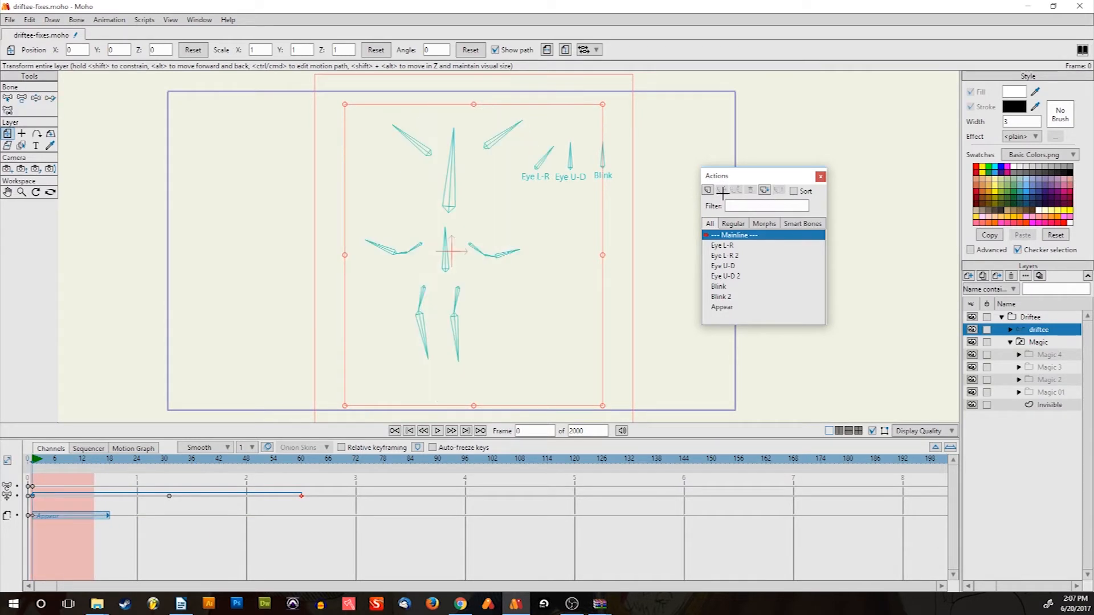
pyautogui.press('Right')
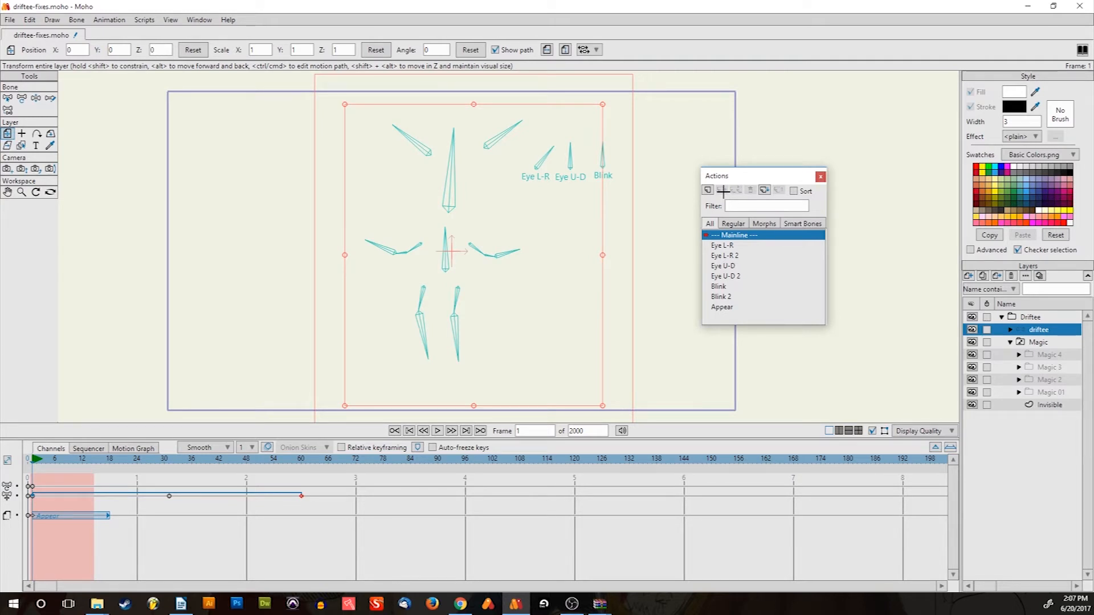
pyautogui.hotkey('ctrl', 'z')
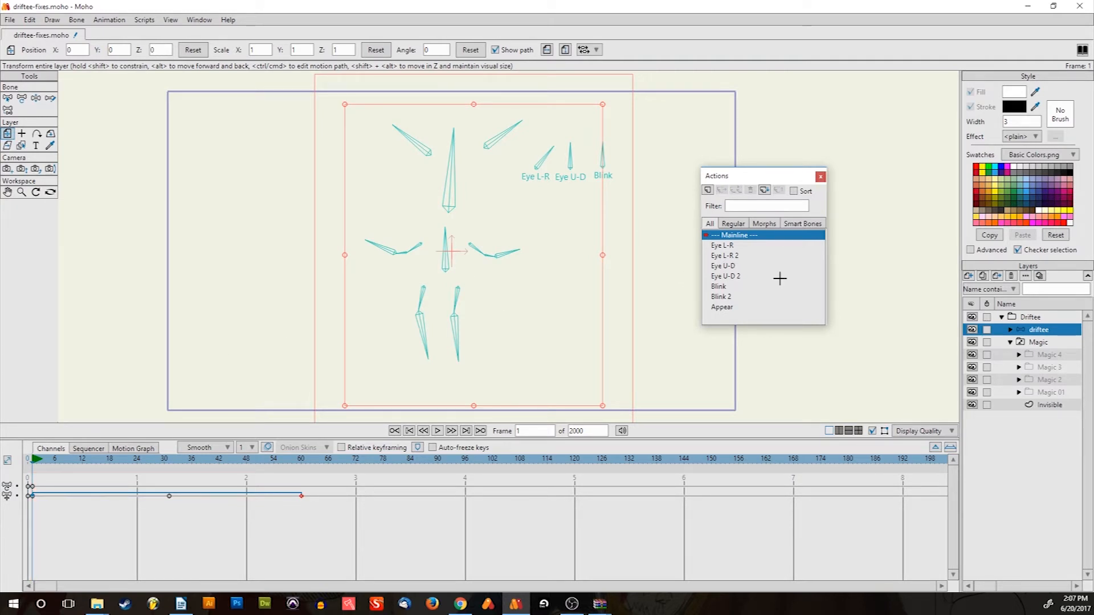
# Play and stop the mainline animation, then select Appear in the Actions list
pyautogui.press('space')
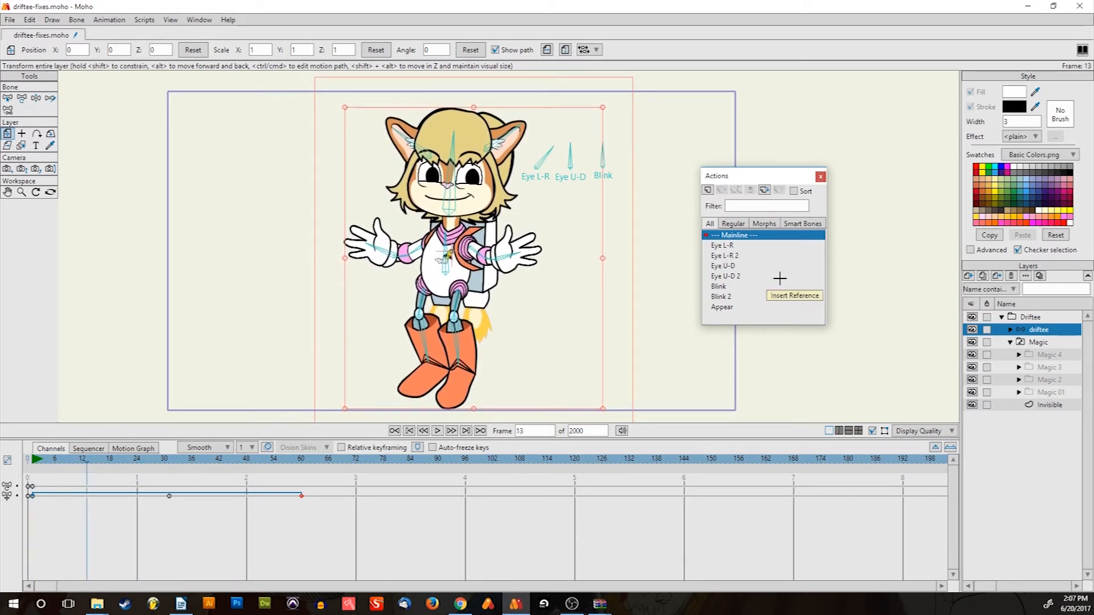
pyautogui.press('space')
pyautogui.press('space')
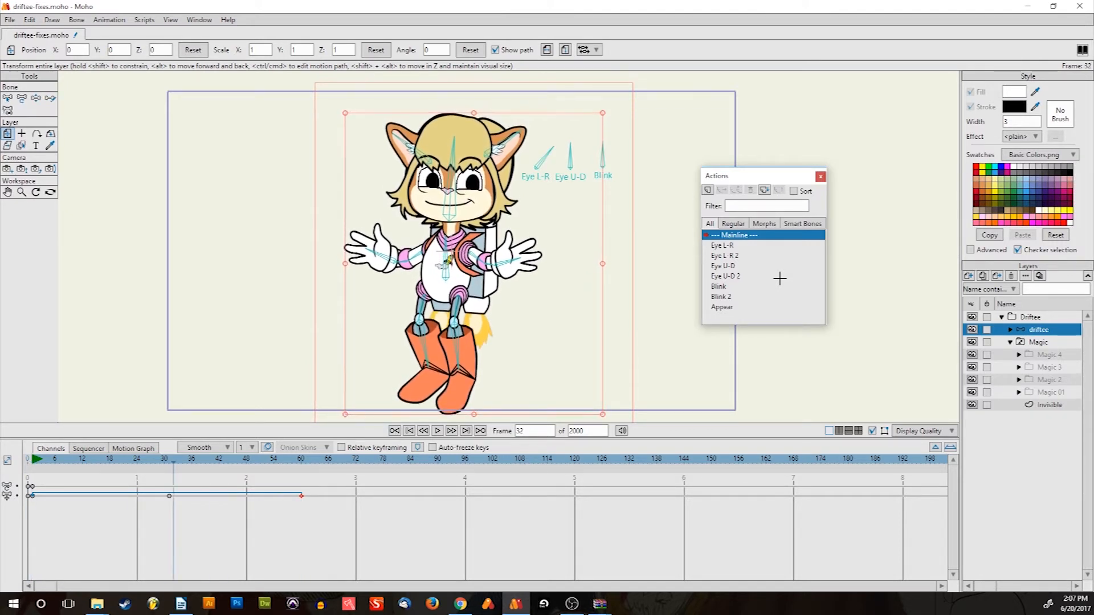
pyautogui.press('space')
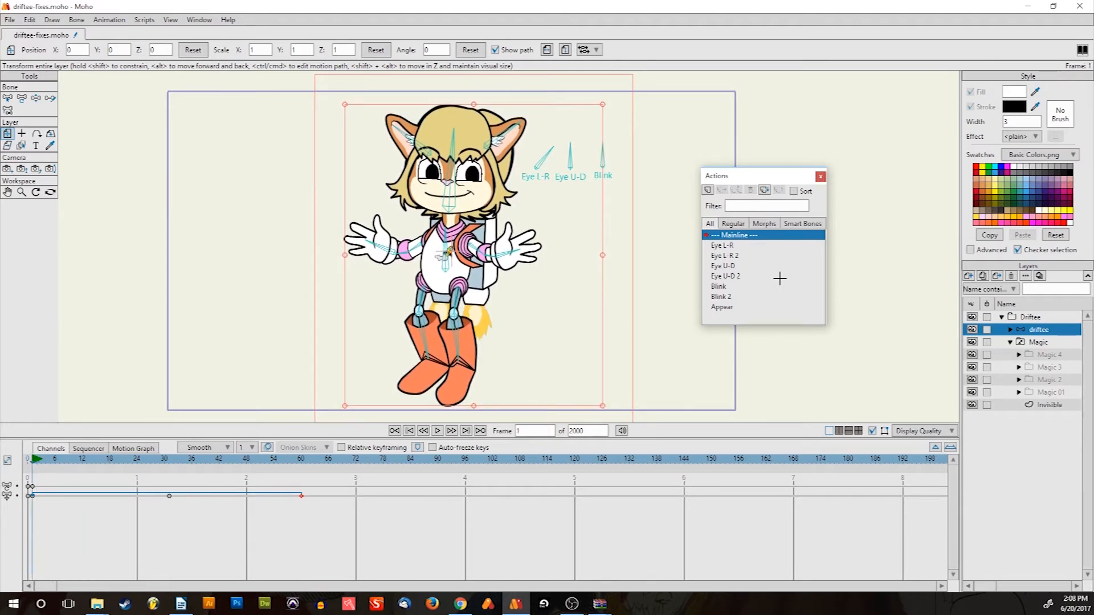
pyautogui.click(725, 308)
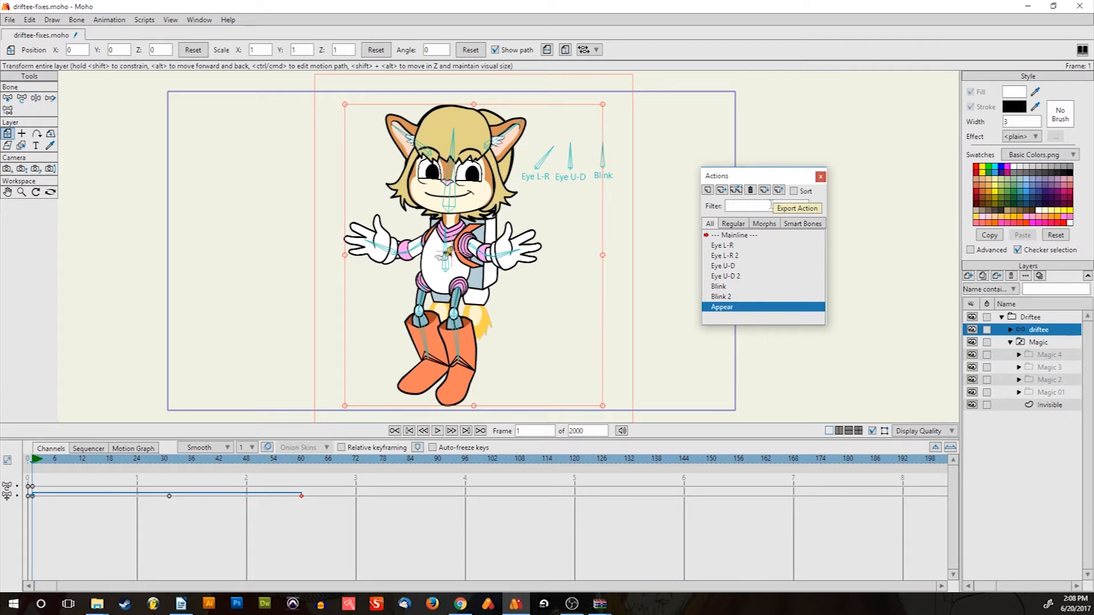
# Open the Appear action, play its star burst and fade-in, then step back through the frames
pyautogui.doubleClick(740, 307)
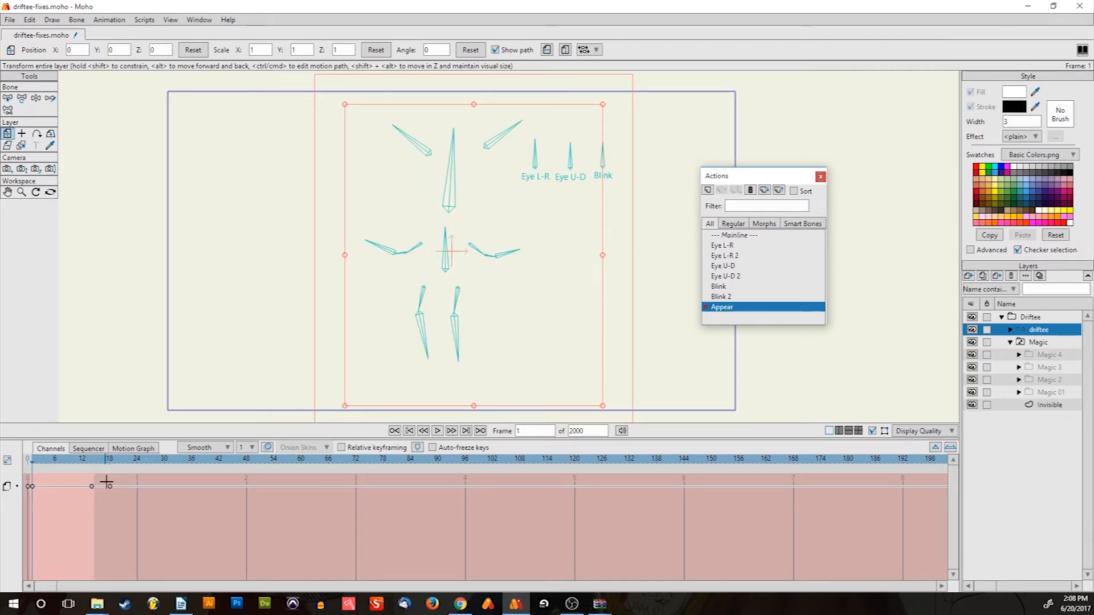
pyautogui.press('space')
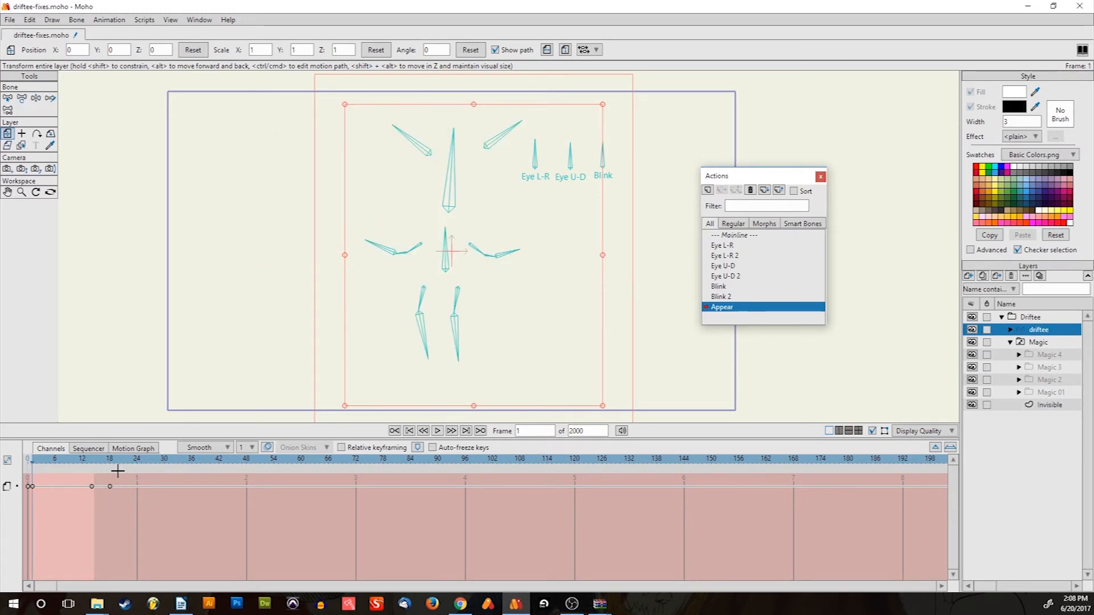
pyautogui.press('Right')
pyautogui.press('Right')
pyautogui.press('Right')
pyautogui.press('Right')
pyautogui.press('Right')
pyautogui.press('Left')
pyautogui.press('Left')
pyautogui.press('Left')
pyautogui.press('Left')
pyautogui.press('Left')
pyautogui.press('Left')
pyautogui.press('Left')
pyautogui.press('Left')
pyautogui.press('Left')
pyautogui.press('Left')
pyautogui.press('Left')
pyautogui.press('Left')
pyautogui.press('Left')
pyautogui.press('Left')
pyautogui.press('Left')
pyautogui.press('Left')
pyautogui.press('Left')
pyautogui.press('Left')
pyautogui.press('Left')
pyautogui.press('Left')
pyautogui.press('Left')
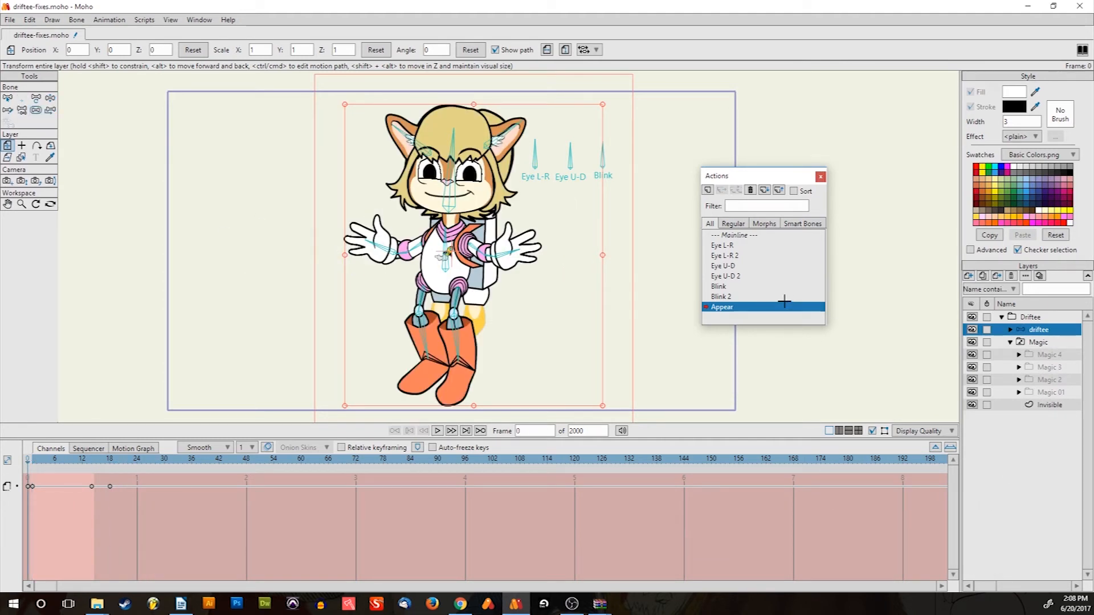
# Return to the Mainline timeline, play the animation through and stop it at the start
pyautogui.click(766, 235)
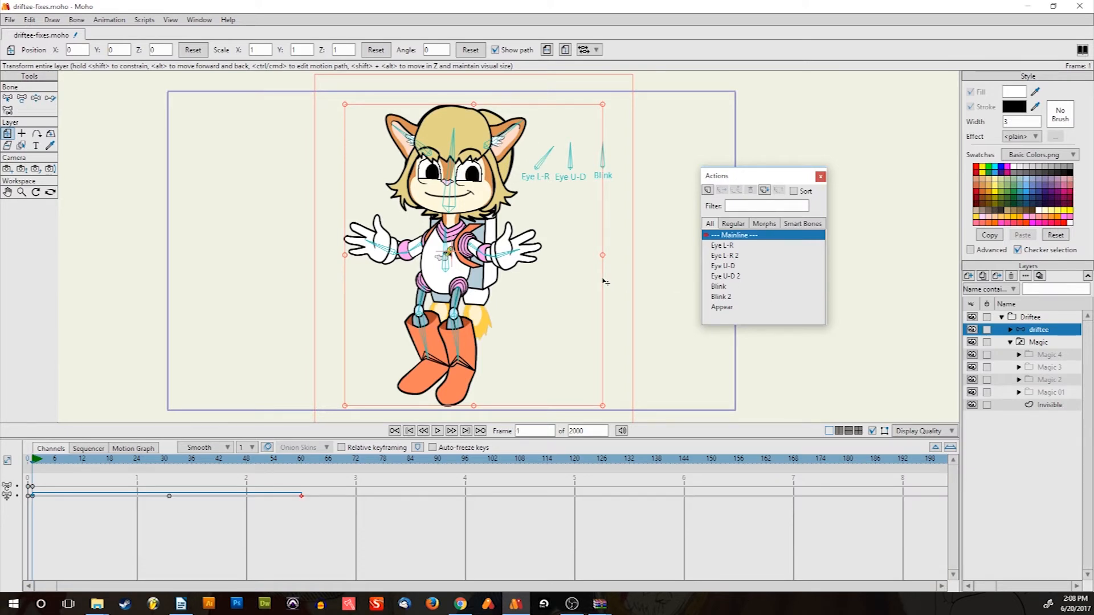
pyautogui.press('Right')
pyautogui.press('space')
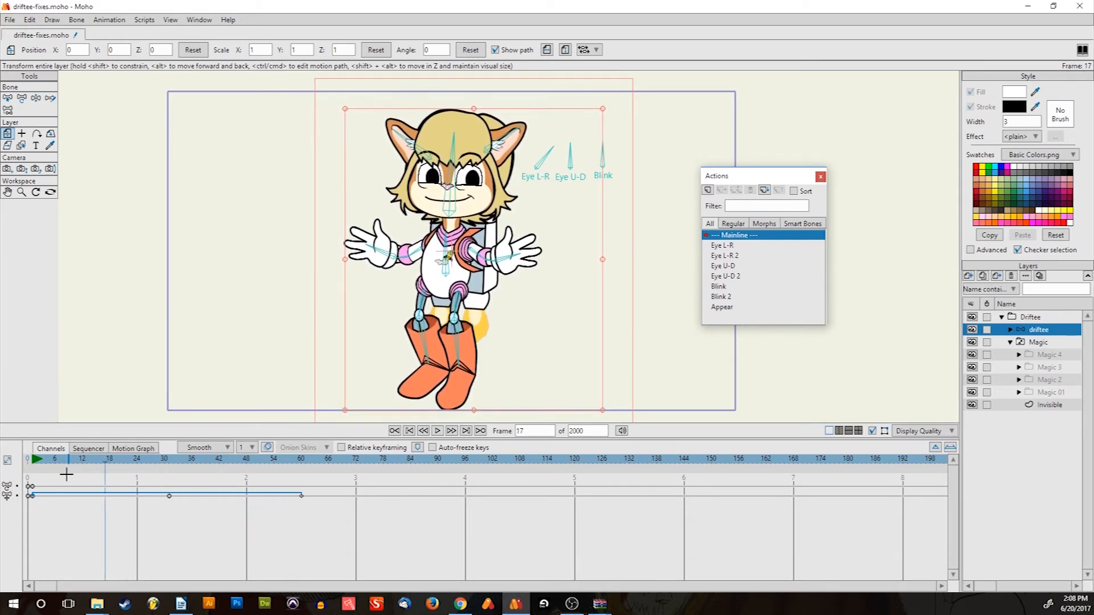
pyautogui.press('space')
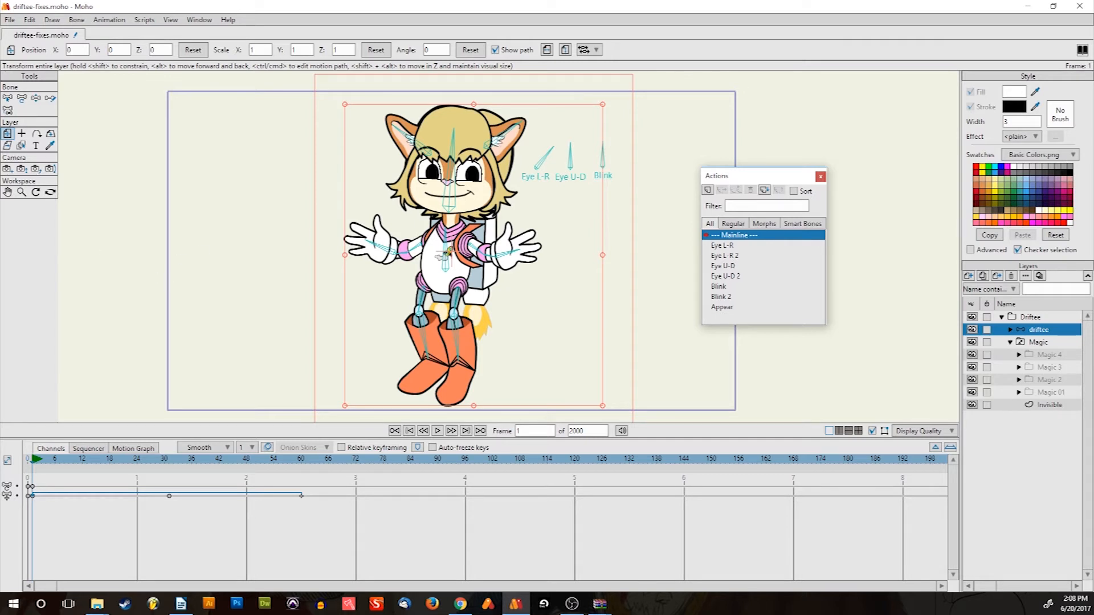
pyautogui.hotkey('alt', 'Tab')
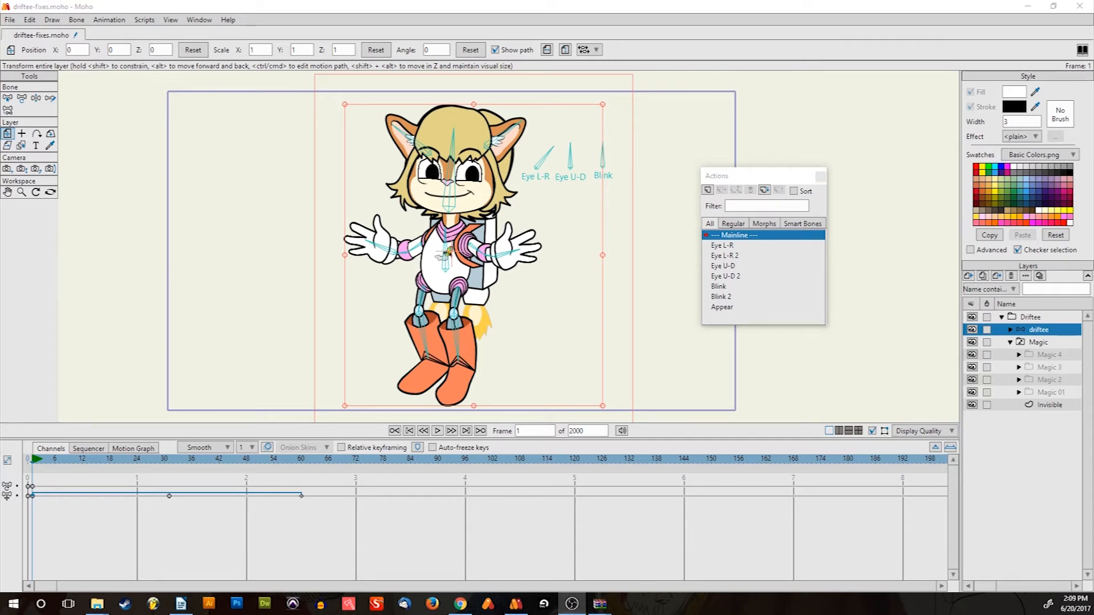